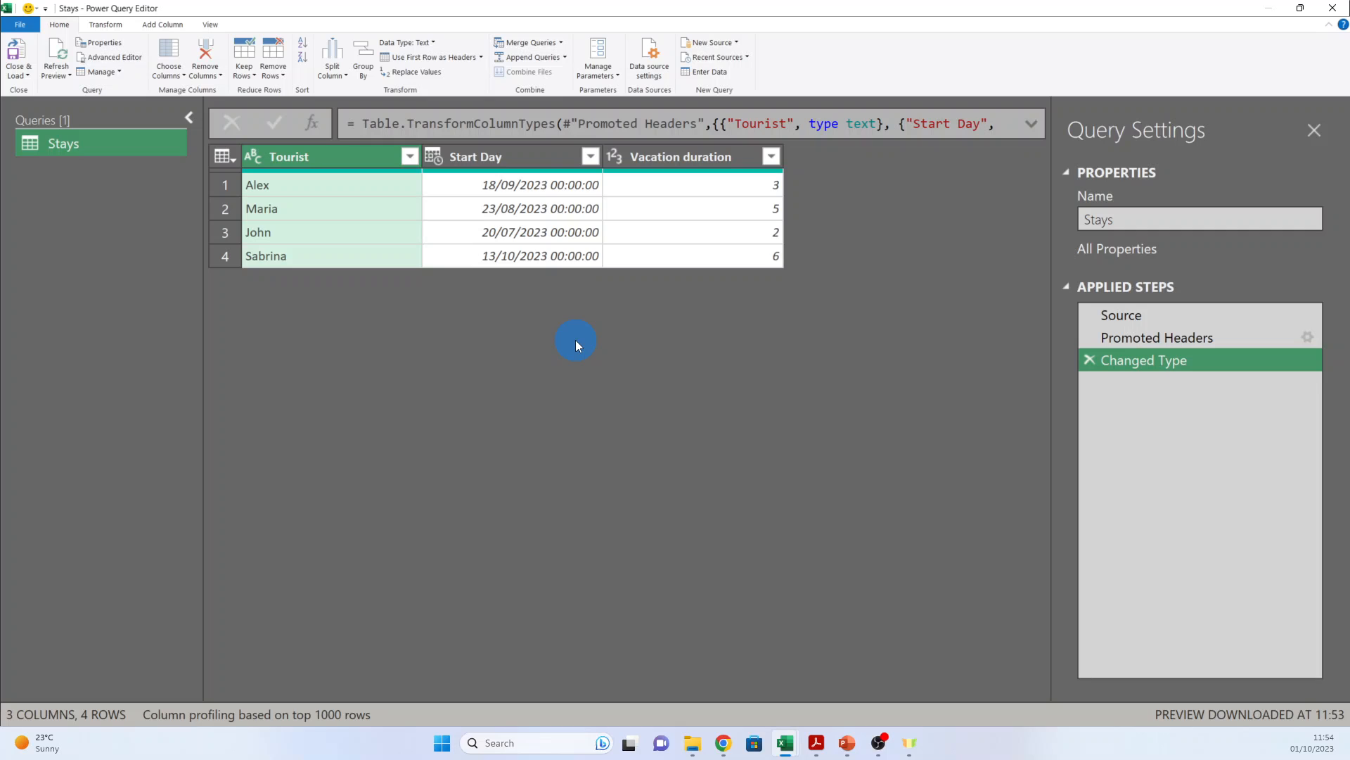
- Add a custom column named Stay Dates with the formula List.Dates([Start Day], [Vacation duration], #duration(1,0,0,0))
click(174, 25)
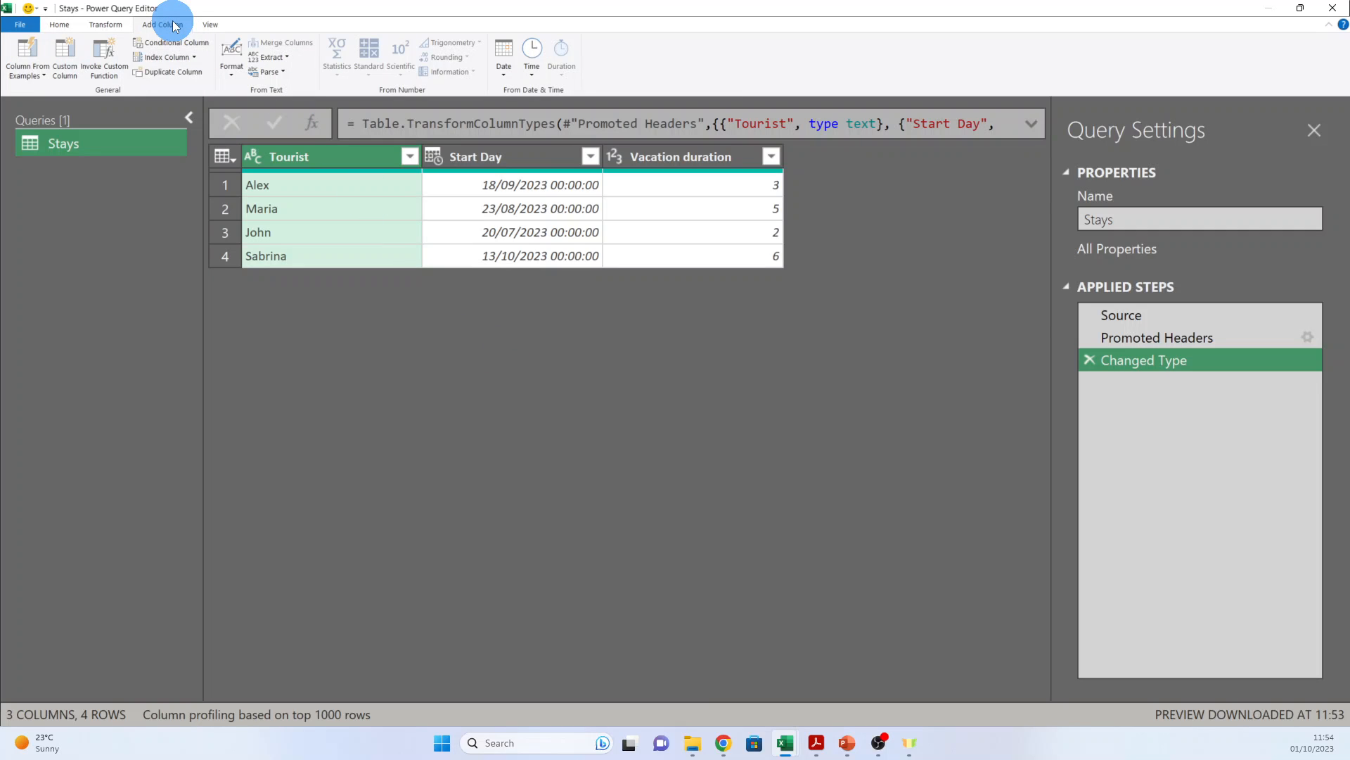
click(65, 58)
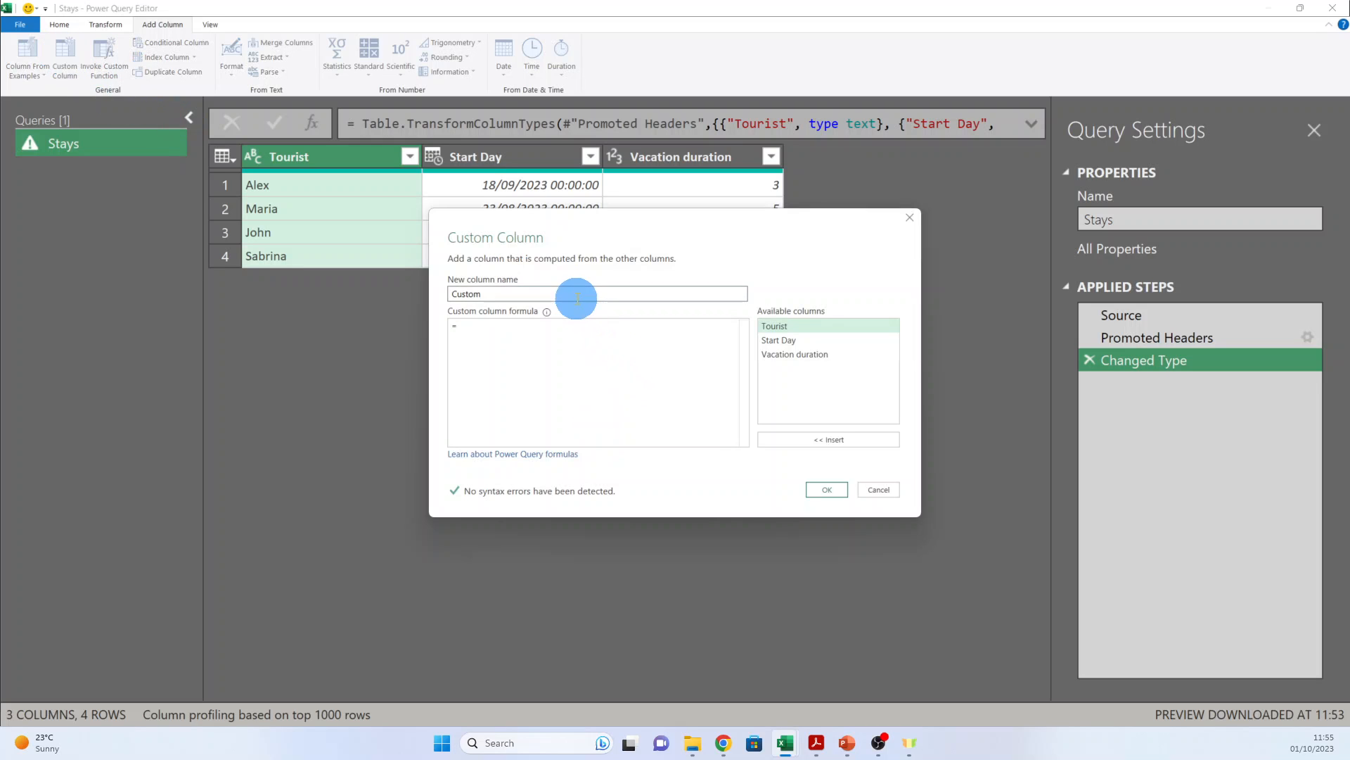
drag(572, 294, 452, 294)
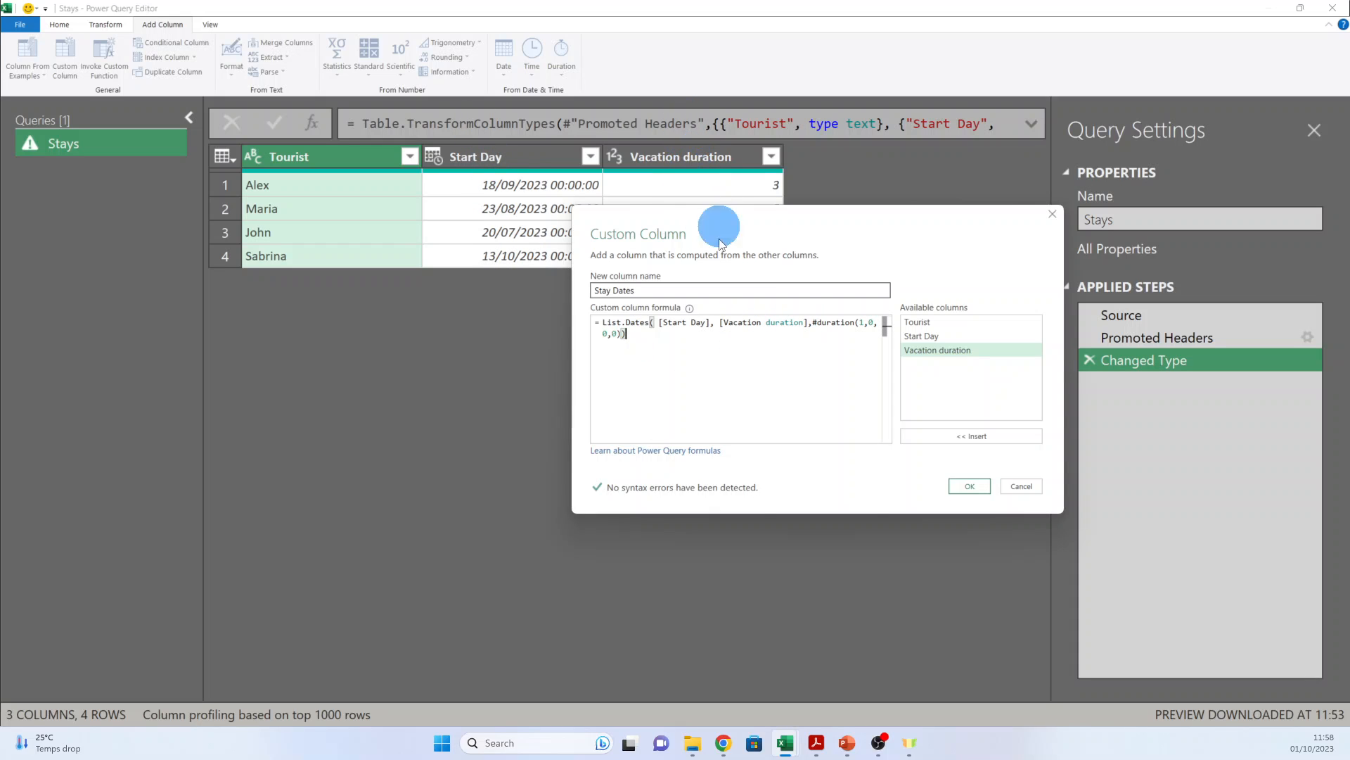
click(811, 323)
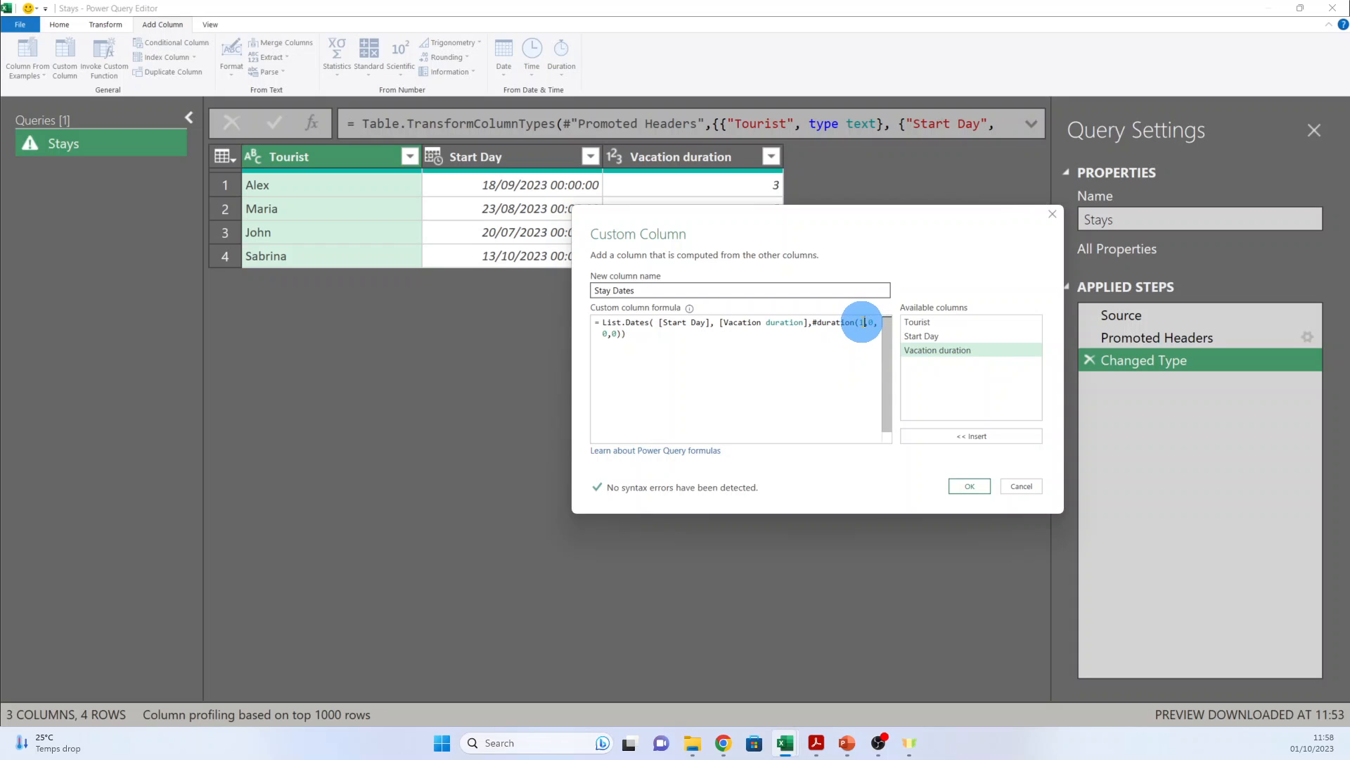
click(727, 358)
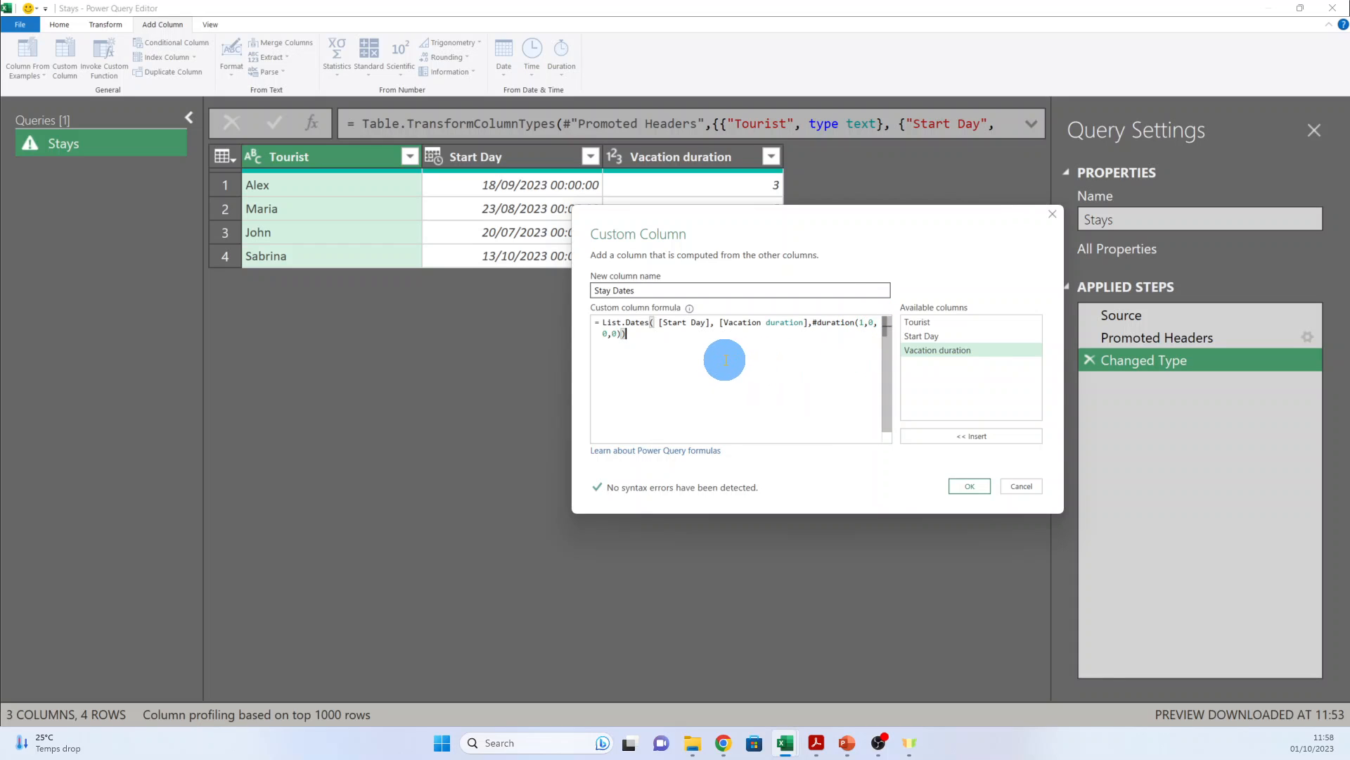
click(965, 486)
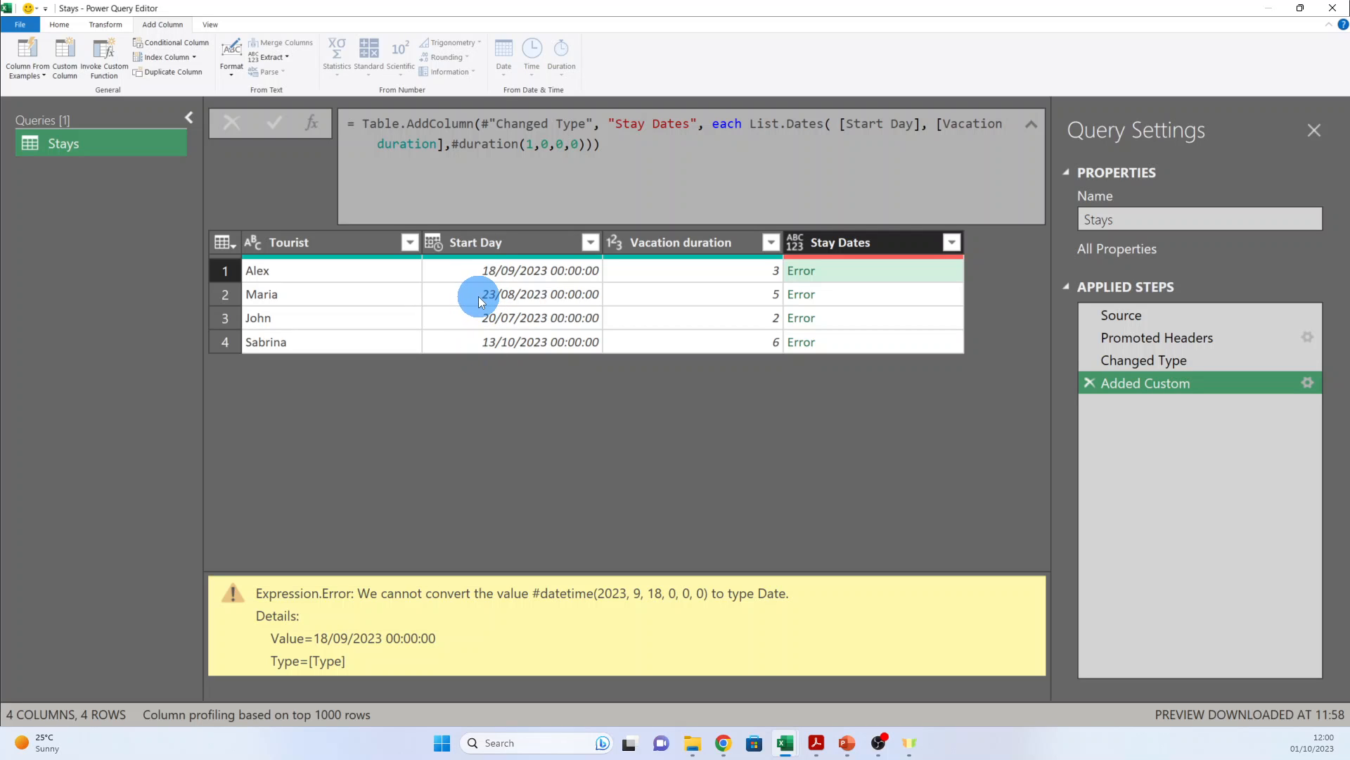
- Insert a new query step directly after the Changed Type step
click(1124, 362)
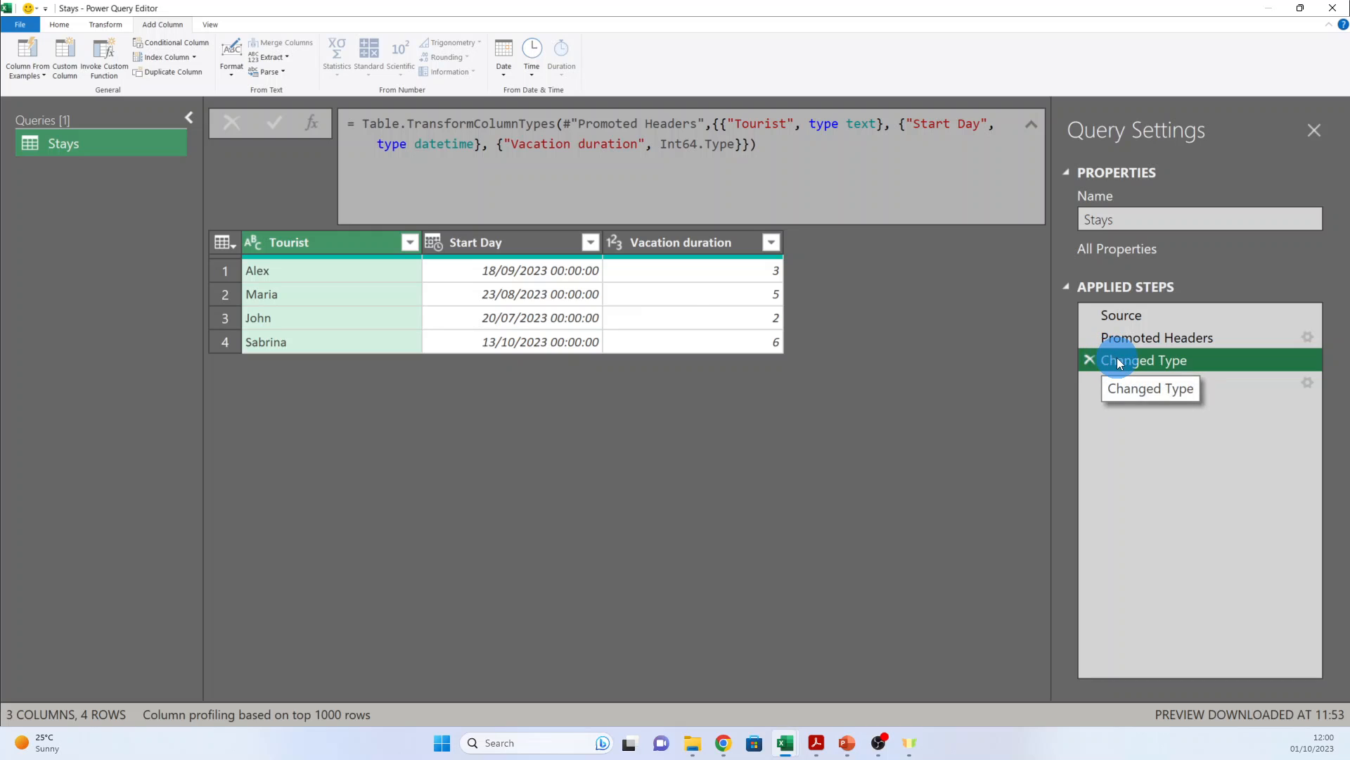
right_click(1116, 357)
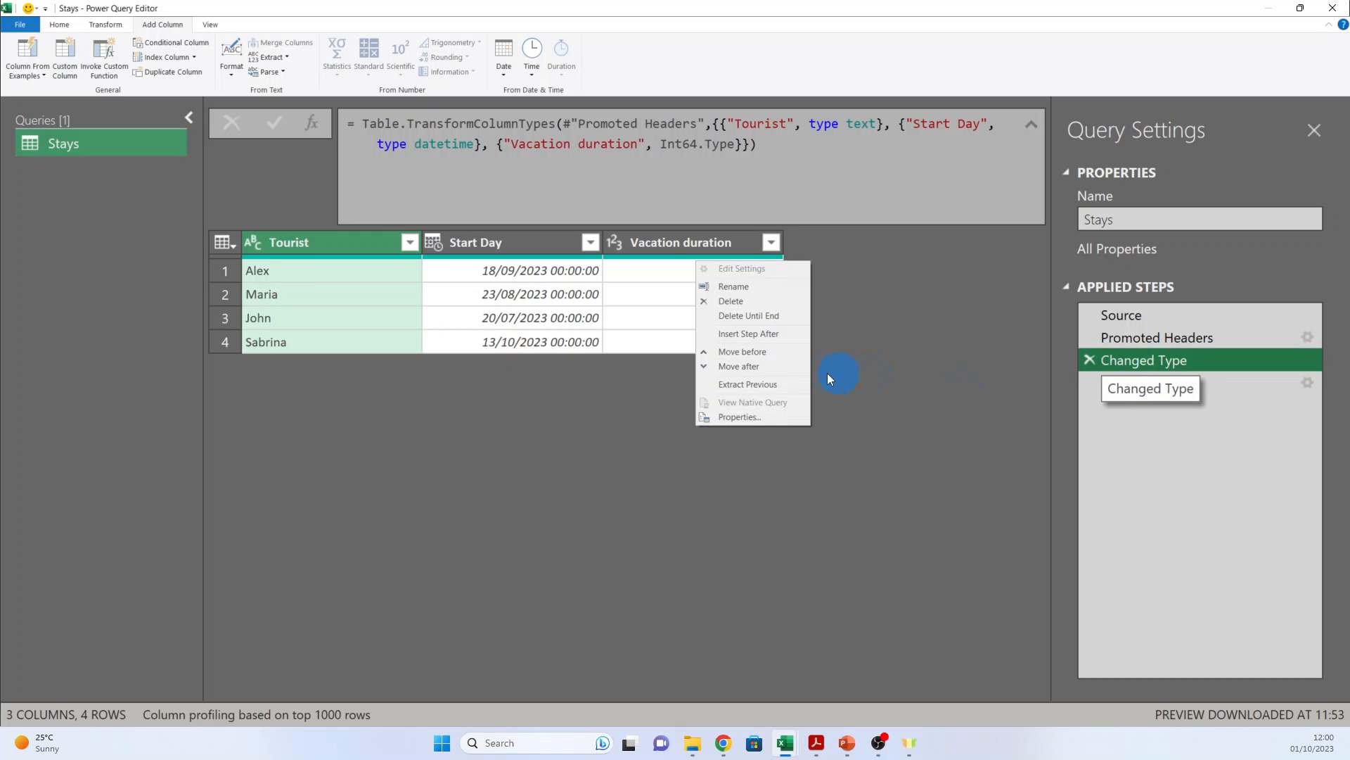
click(756, 334)
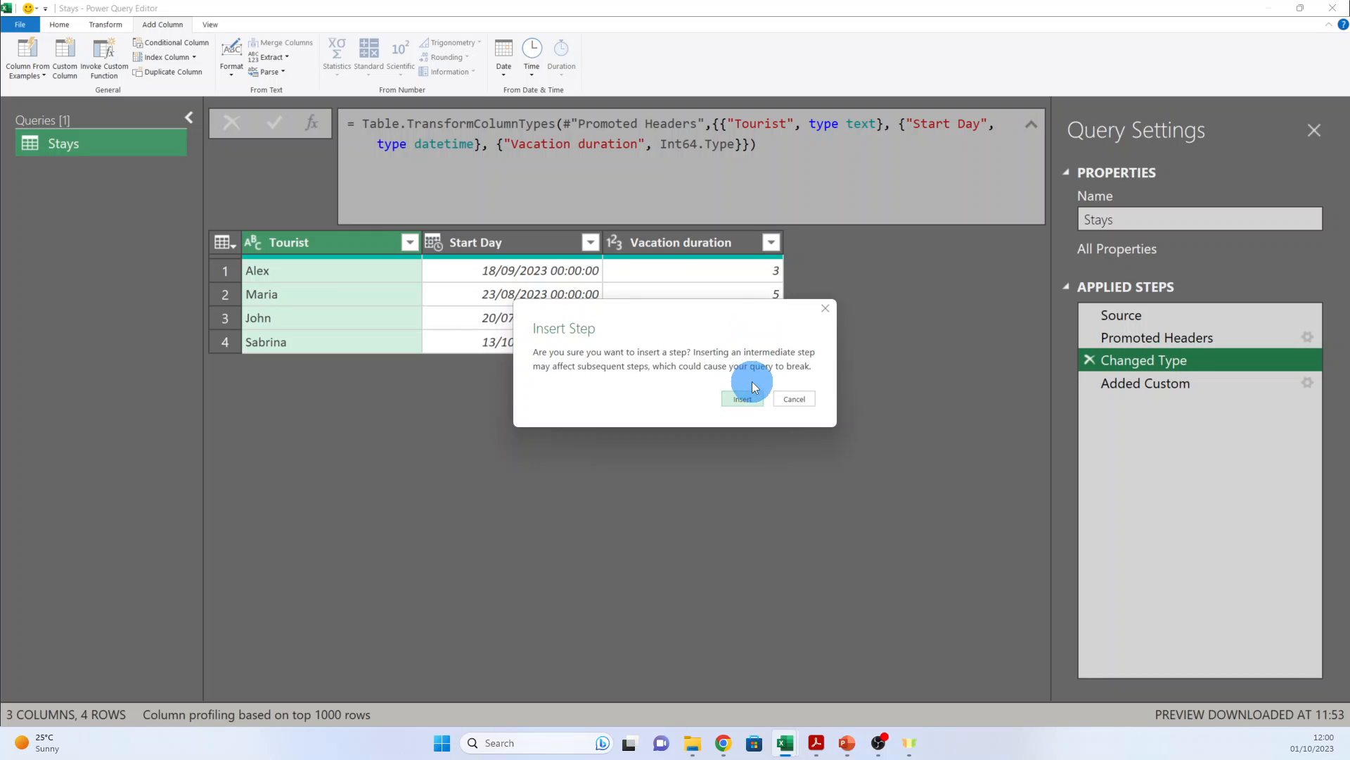
click(751, 399)
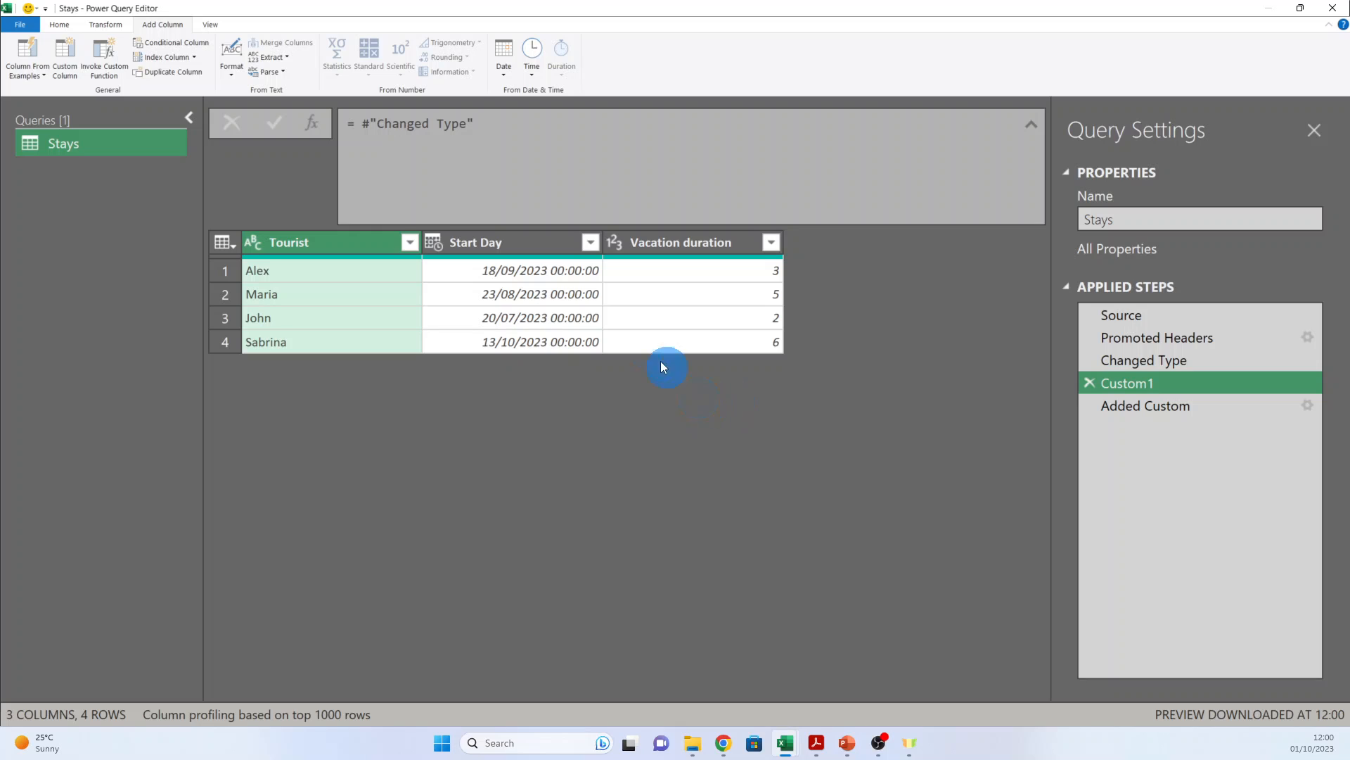
- Change the Start Day column's type using locale, with data type Date and locale English (United Kingdom), as an inserted step
click(431, 243)
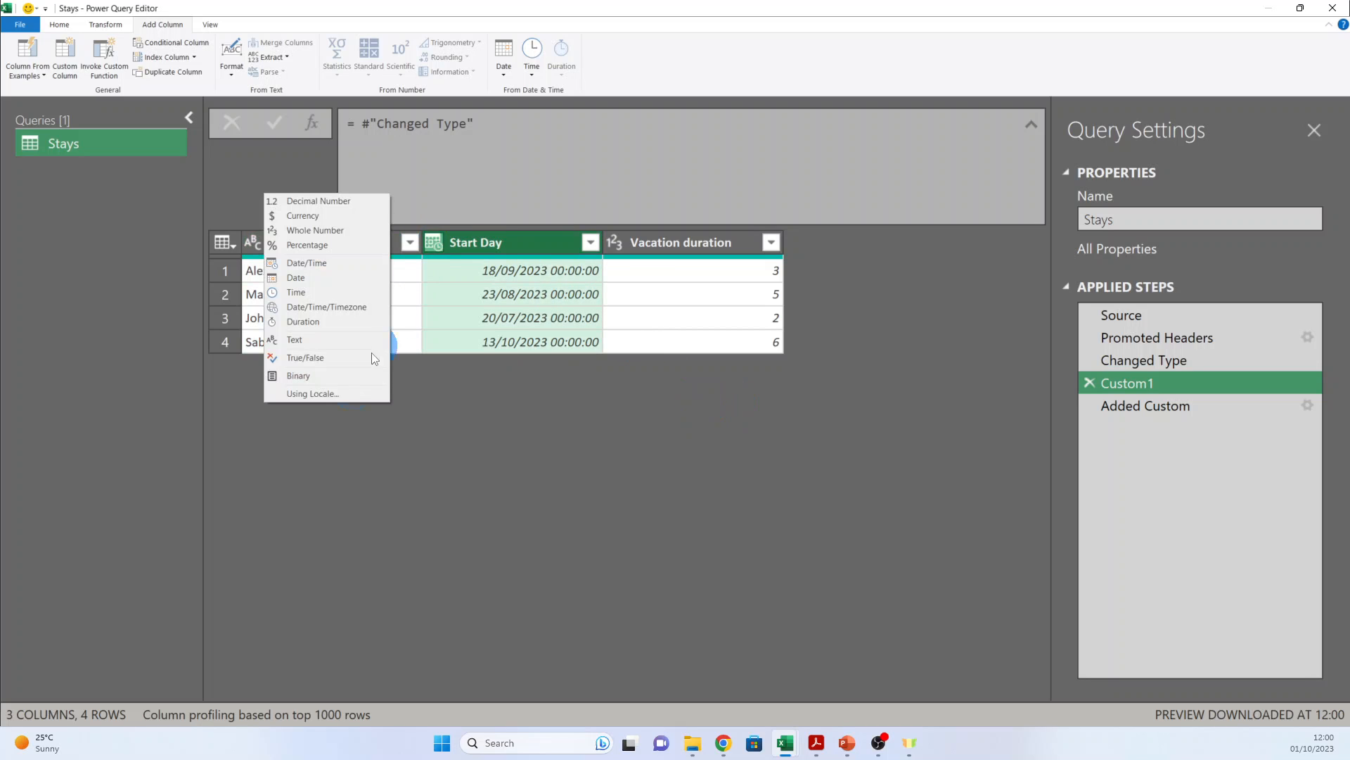
click(339, 394)
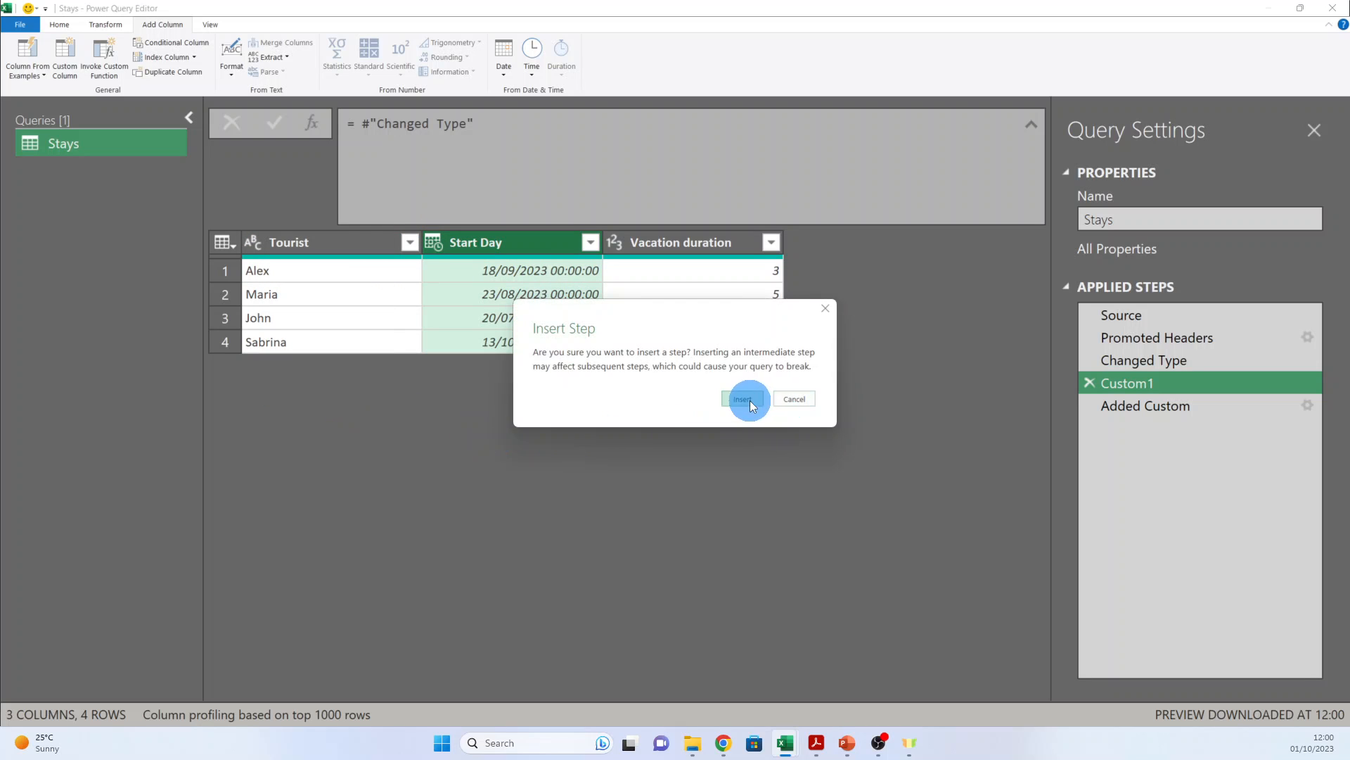
click(747, 399)
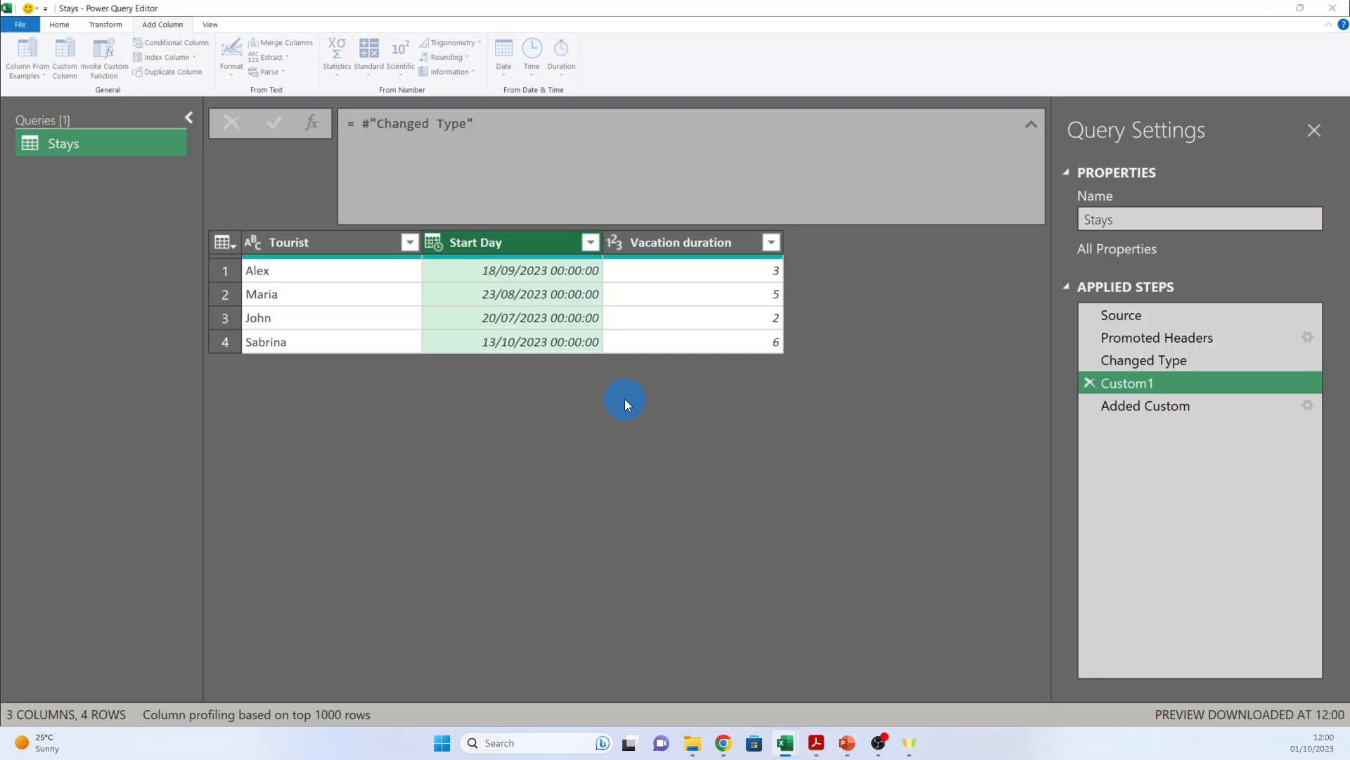
click(517, 362)
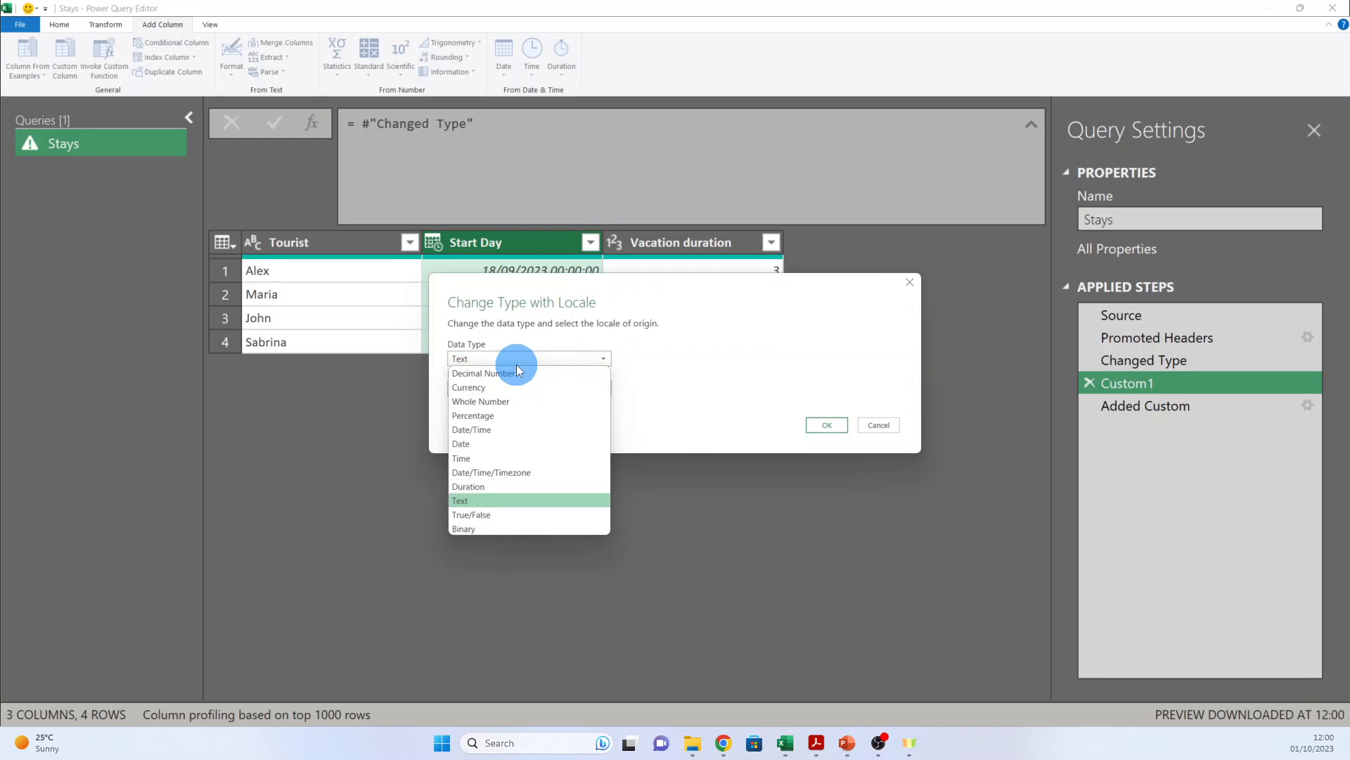
click(501, 444)
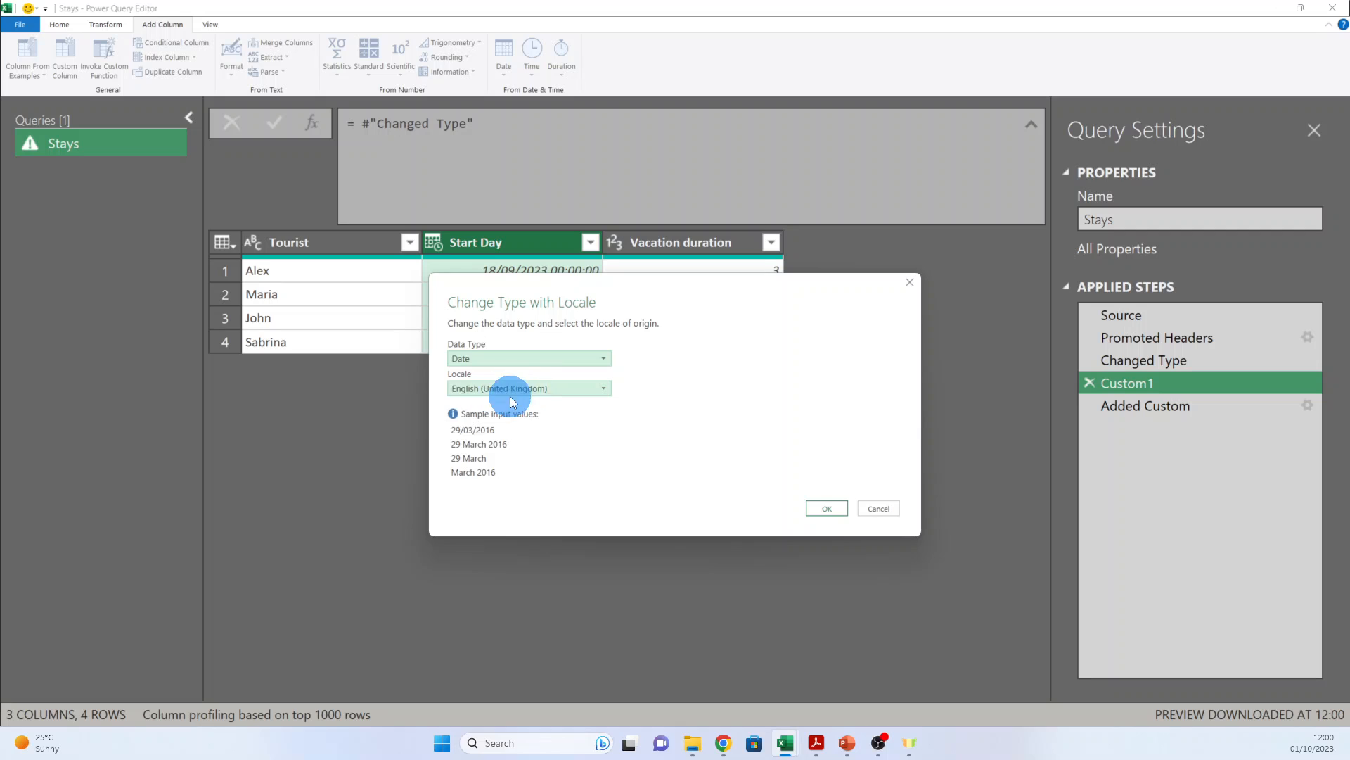
drag(695, 291, 837, 313)
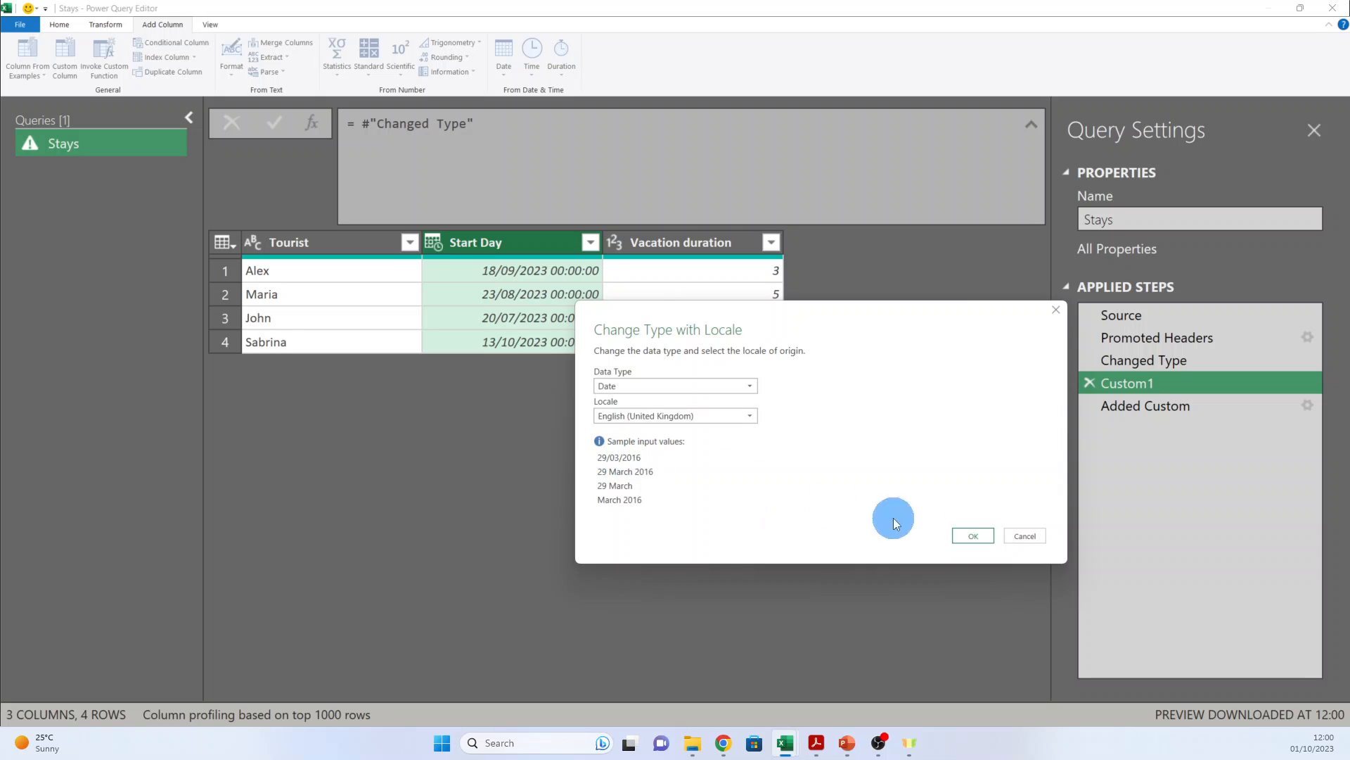
click(992, 539)
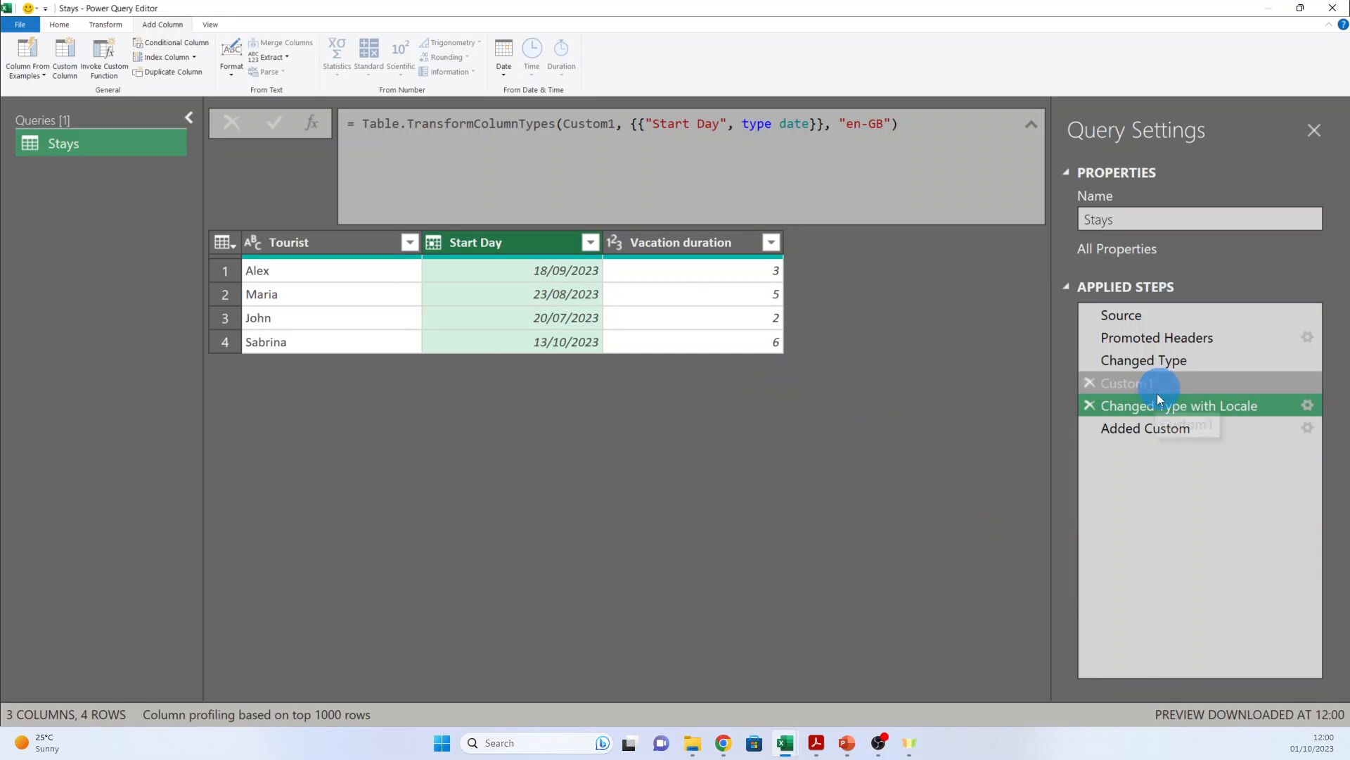
- Return to the Added Custom step and preview the Stay Dates lists in the first two rows
click(1147, 428)
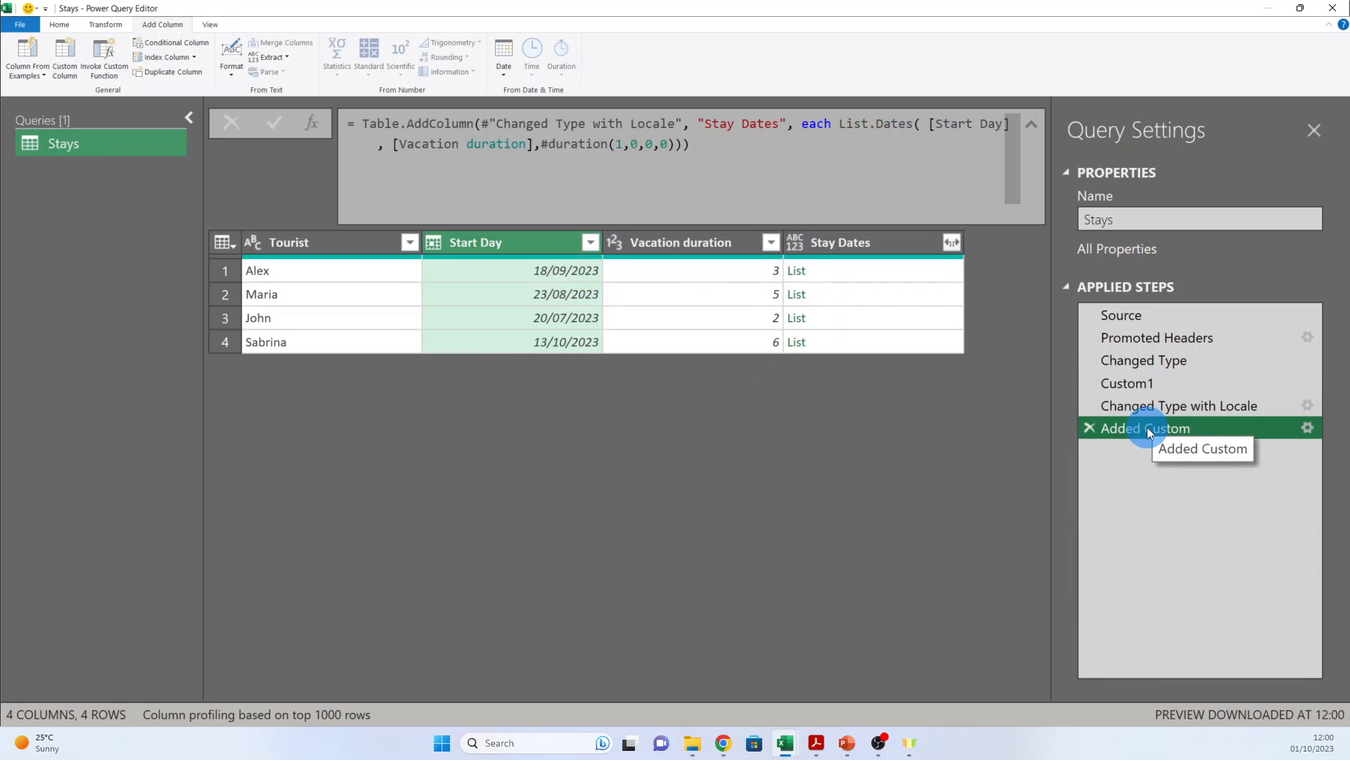
click(907, 274)
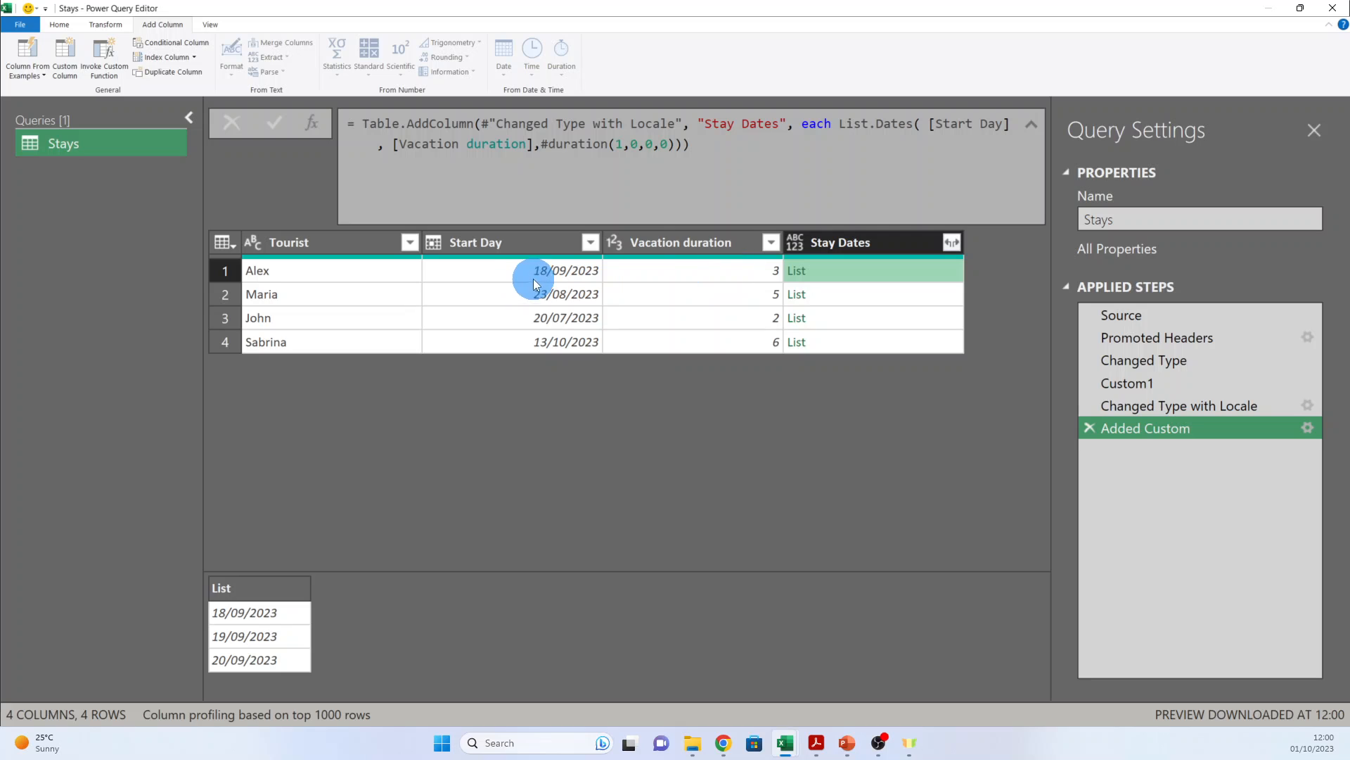
click(889, 294)
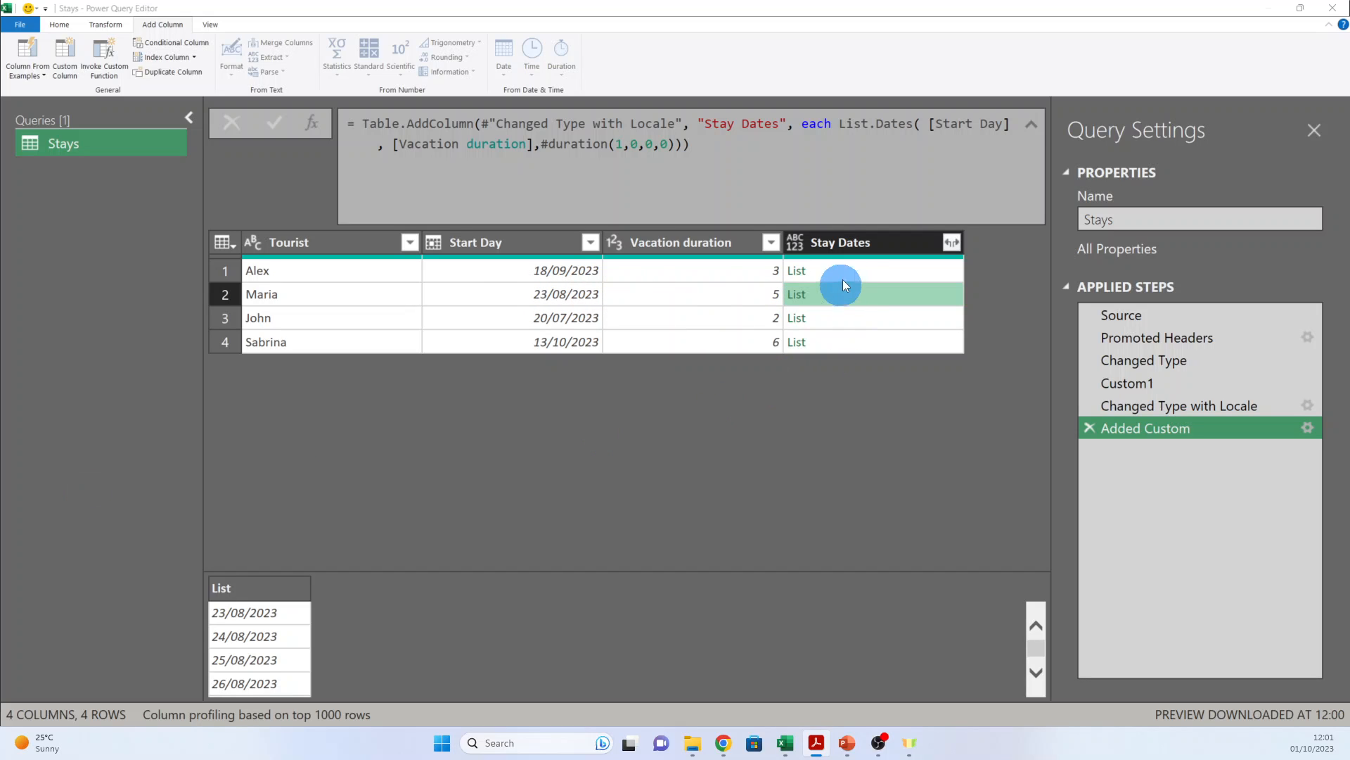
- Remove all columns except Stay Dates and Tourist, and expand the Stay Dates lists to new rows
click(855, 242)
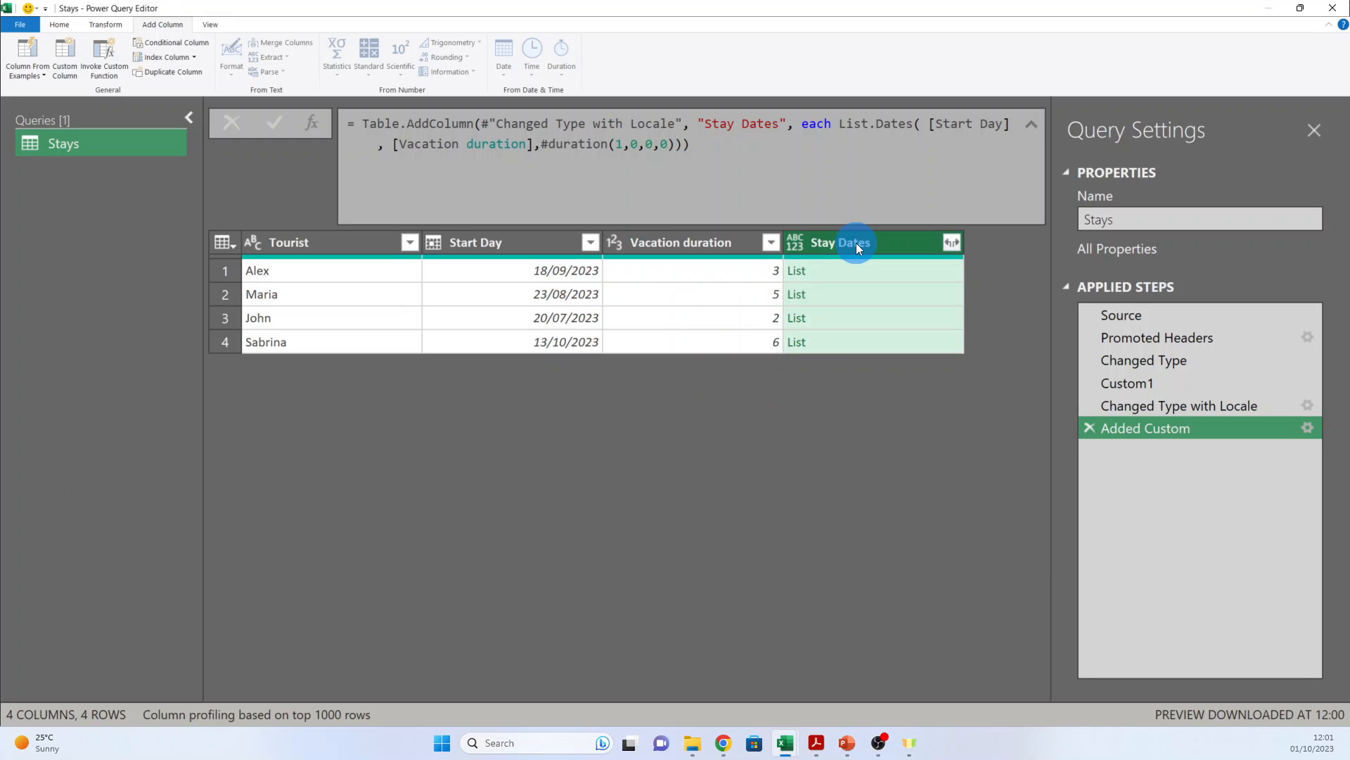
ctrl+click(360, 243)
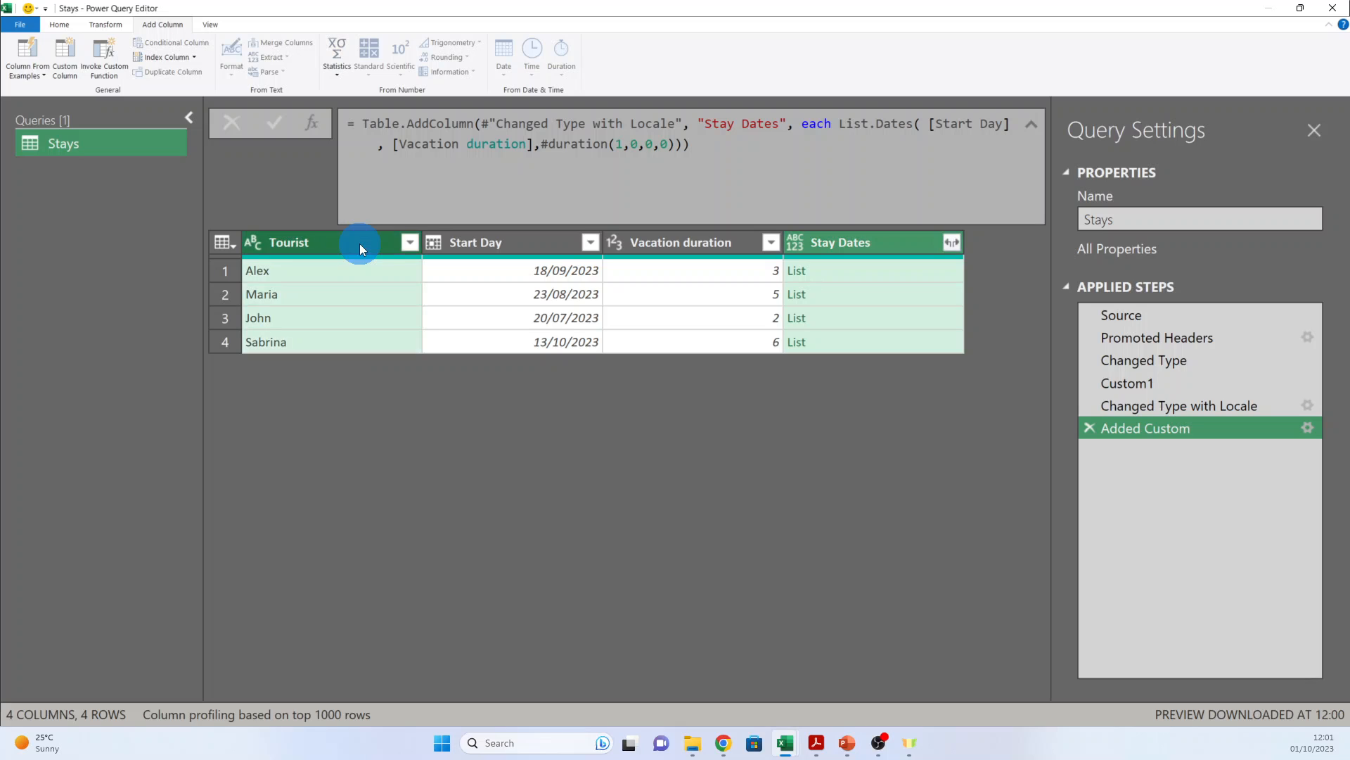
right_click(824, 243)
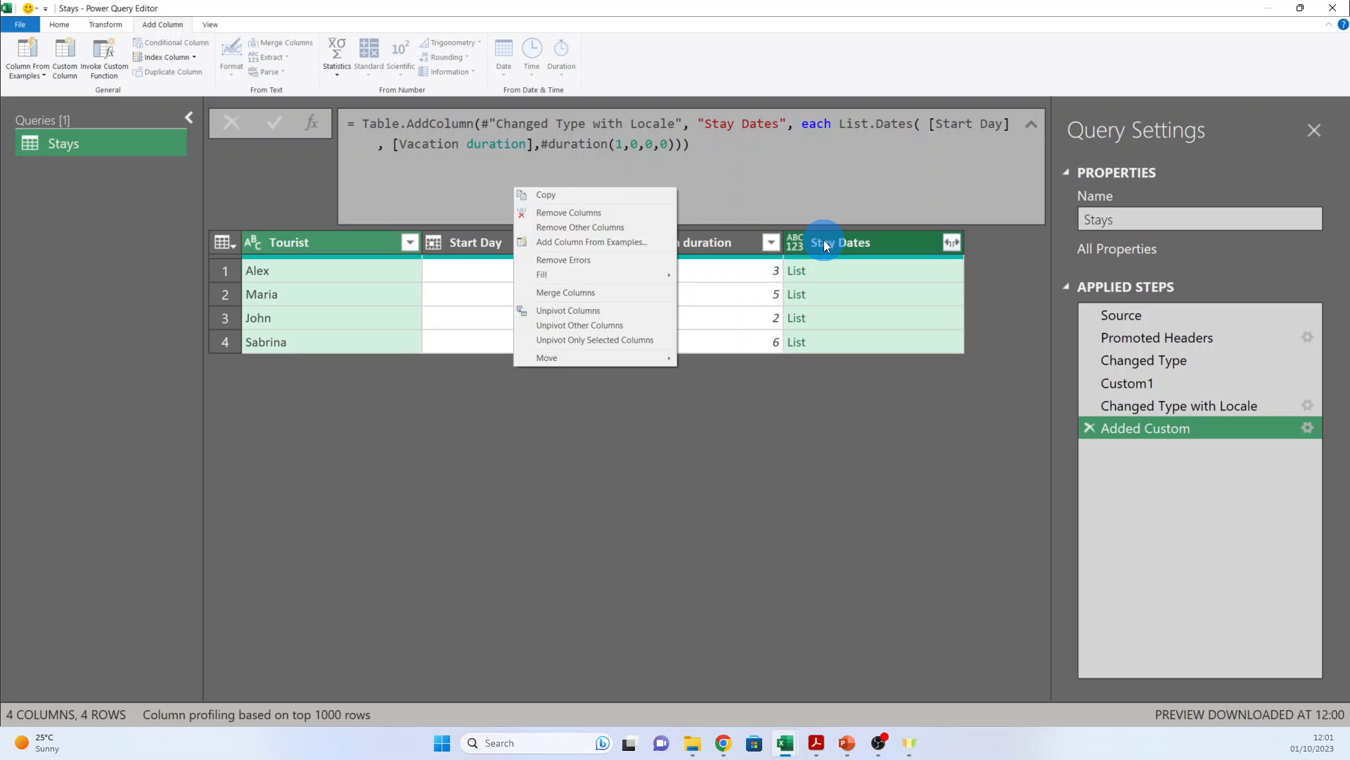
click(619, 228)
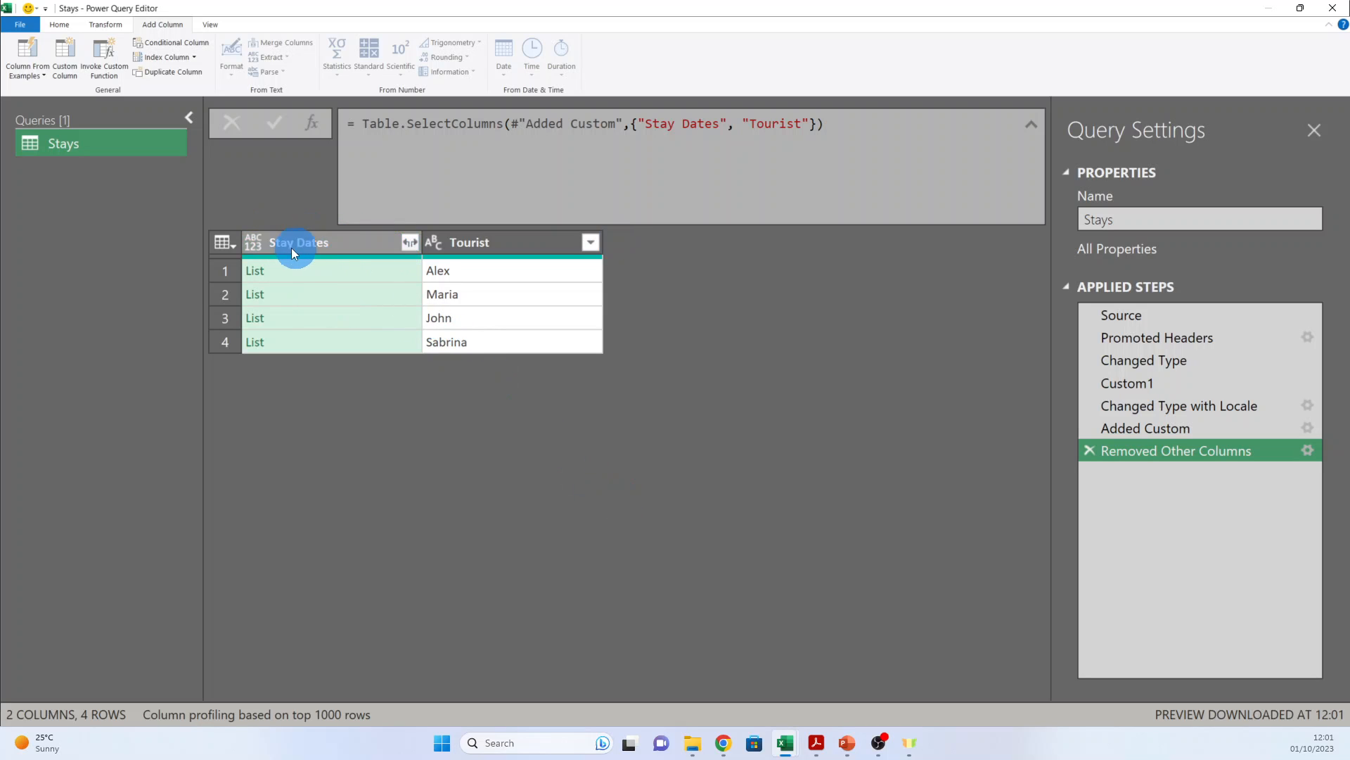
click(415, 244)
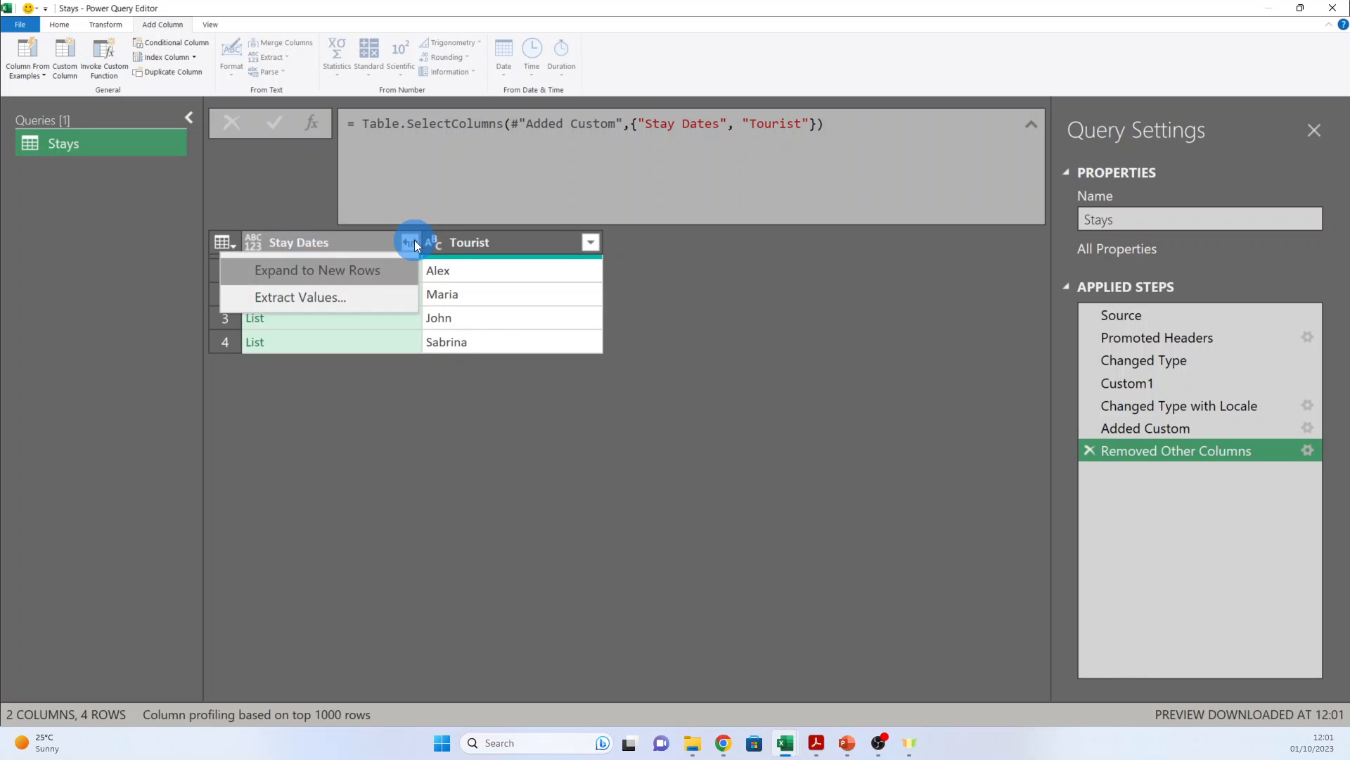
click(373, 272)
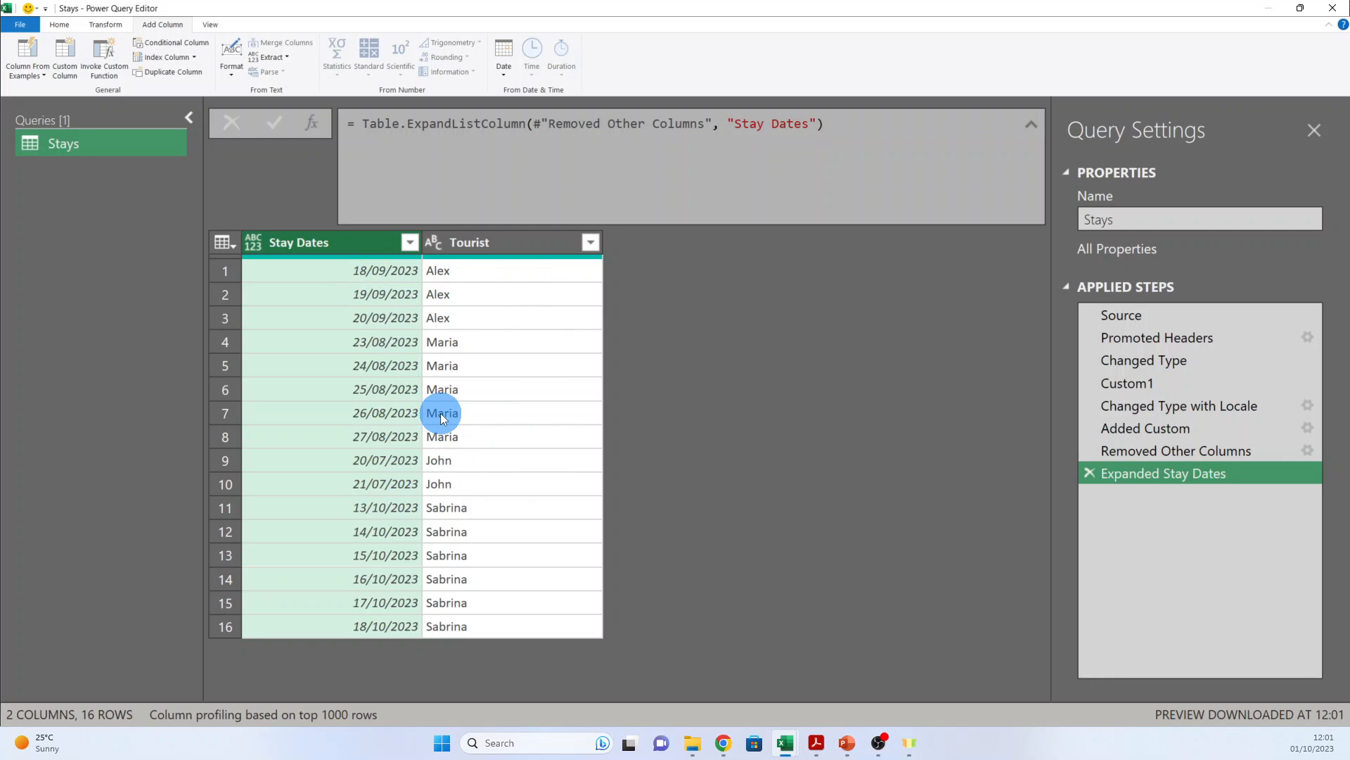
- Close the query editor and load the Stays query as a table into the existing worksheet at cell F1
click(59, 24)
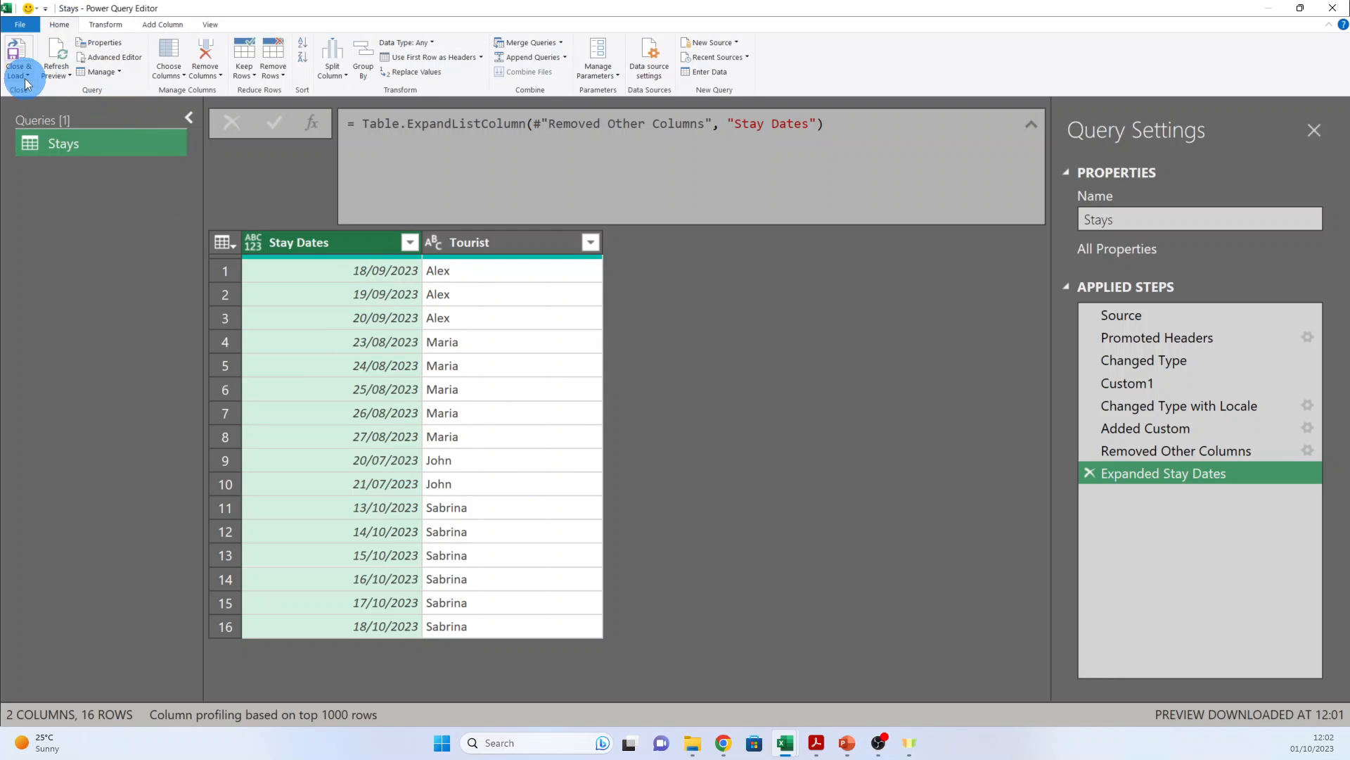
click(18, 70)
click(60, 105)
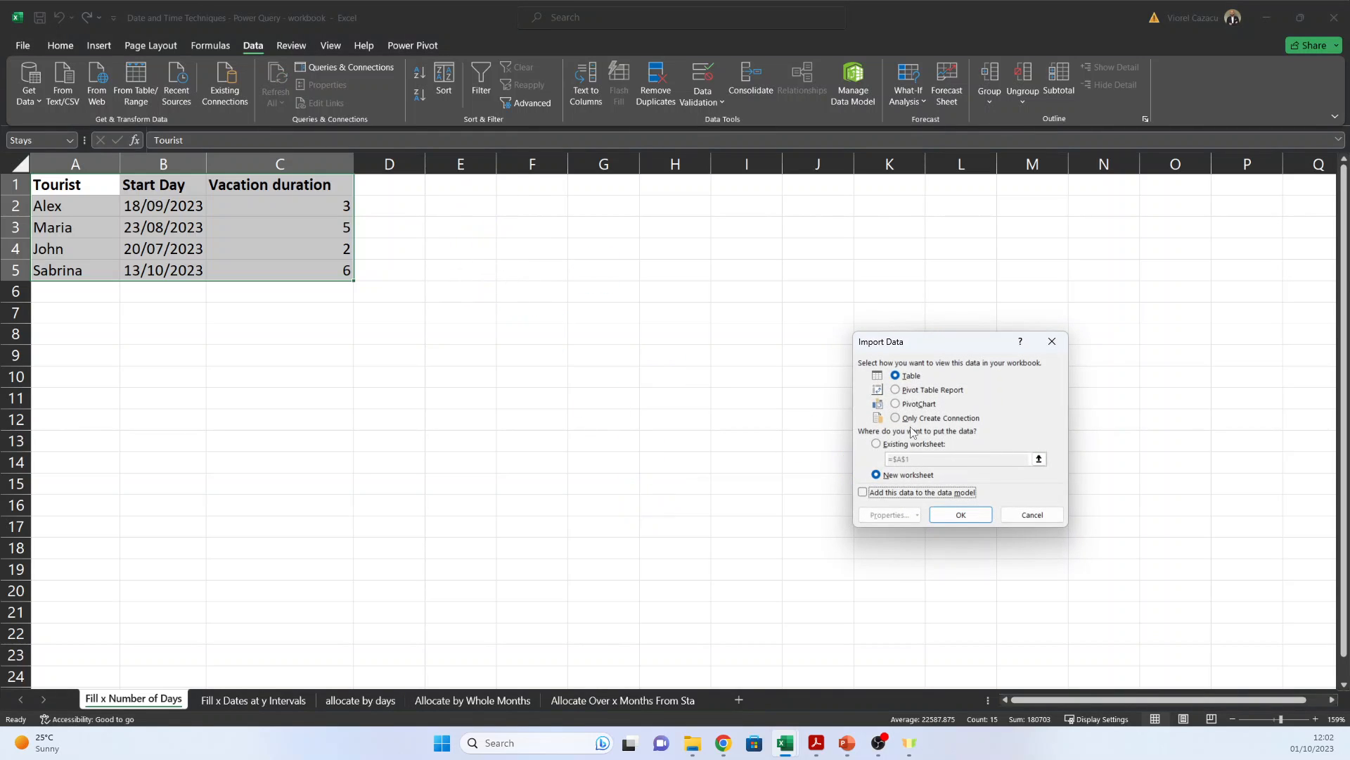
click(877, 445)
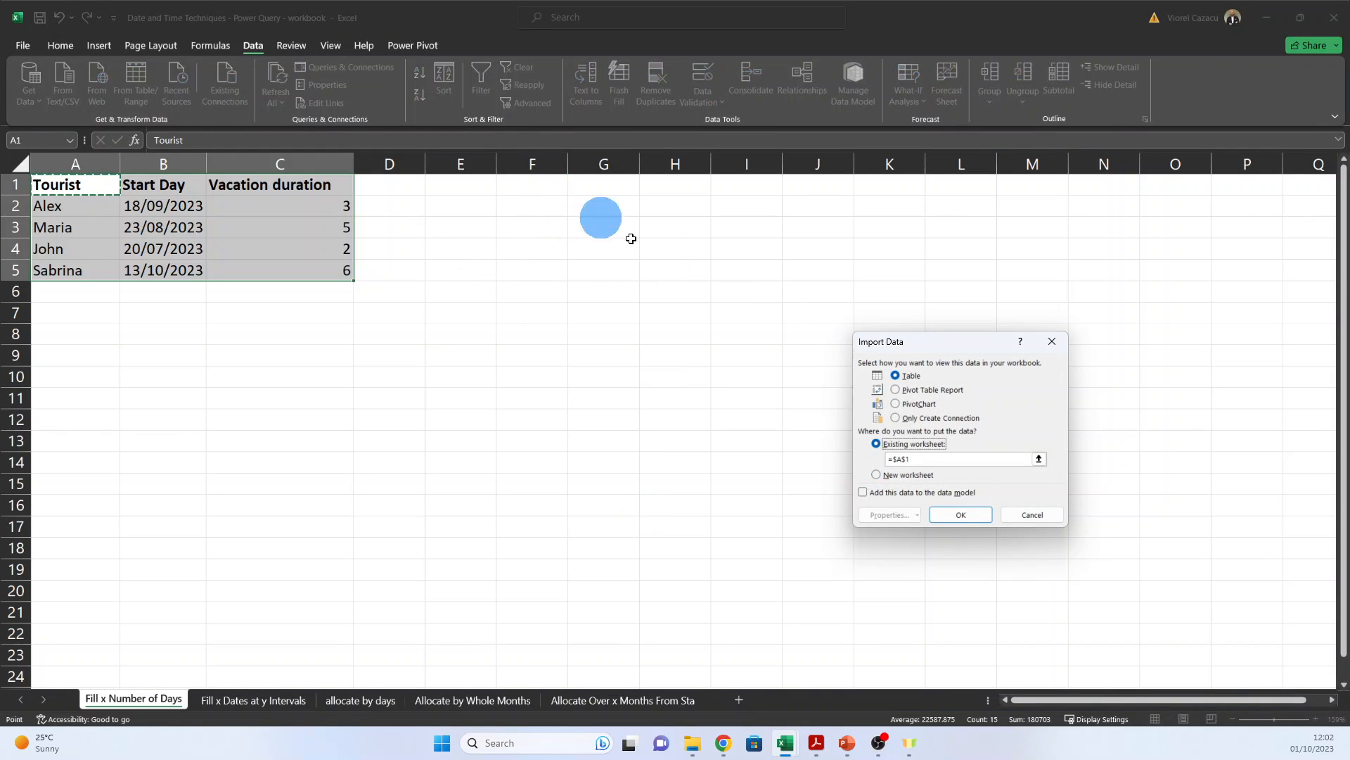
click(532, 185)
click(960, 514)
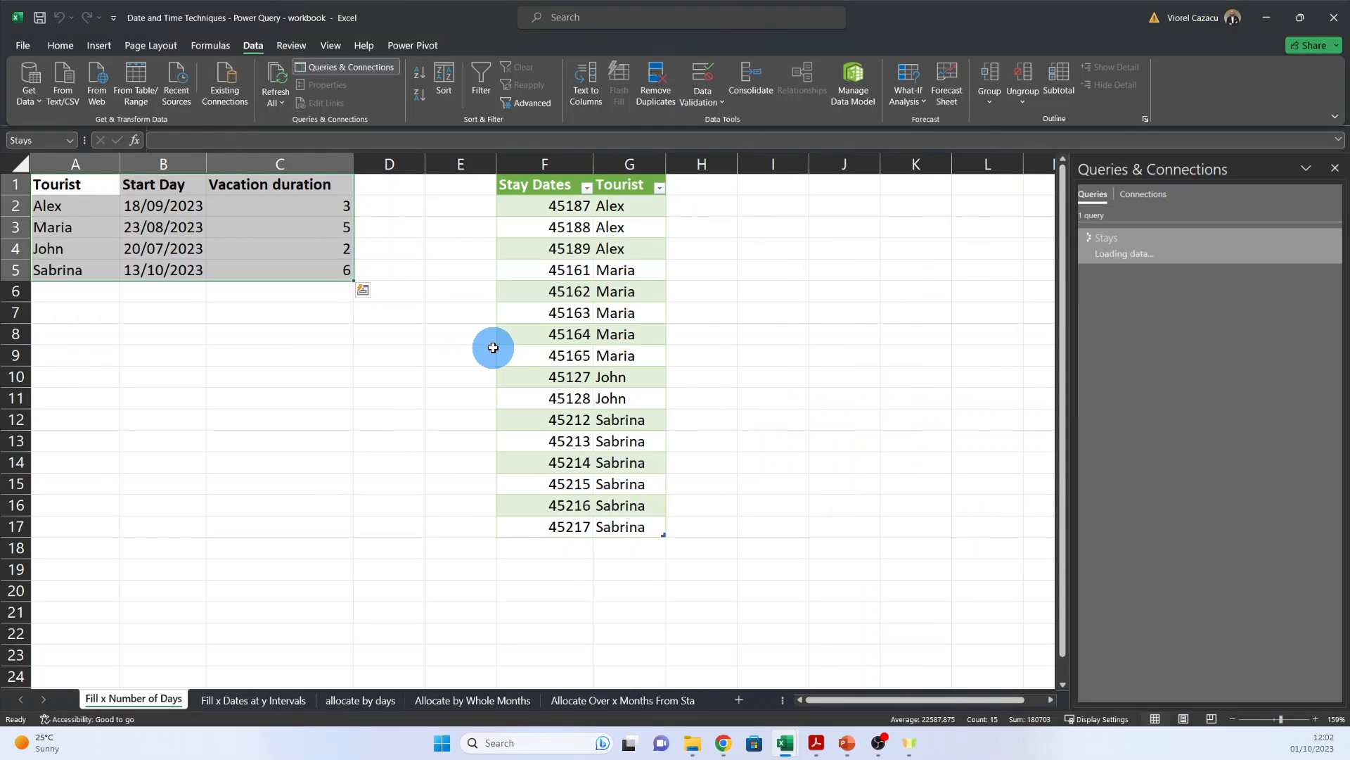
- Widen the loaded table's Tourist column and format the Stay Dates column as short date
double_click(666, 163)
click(583, 164)
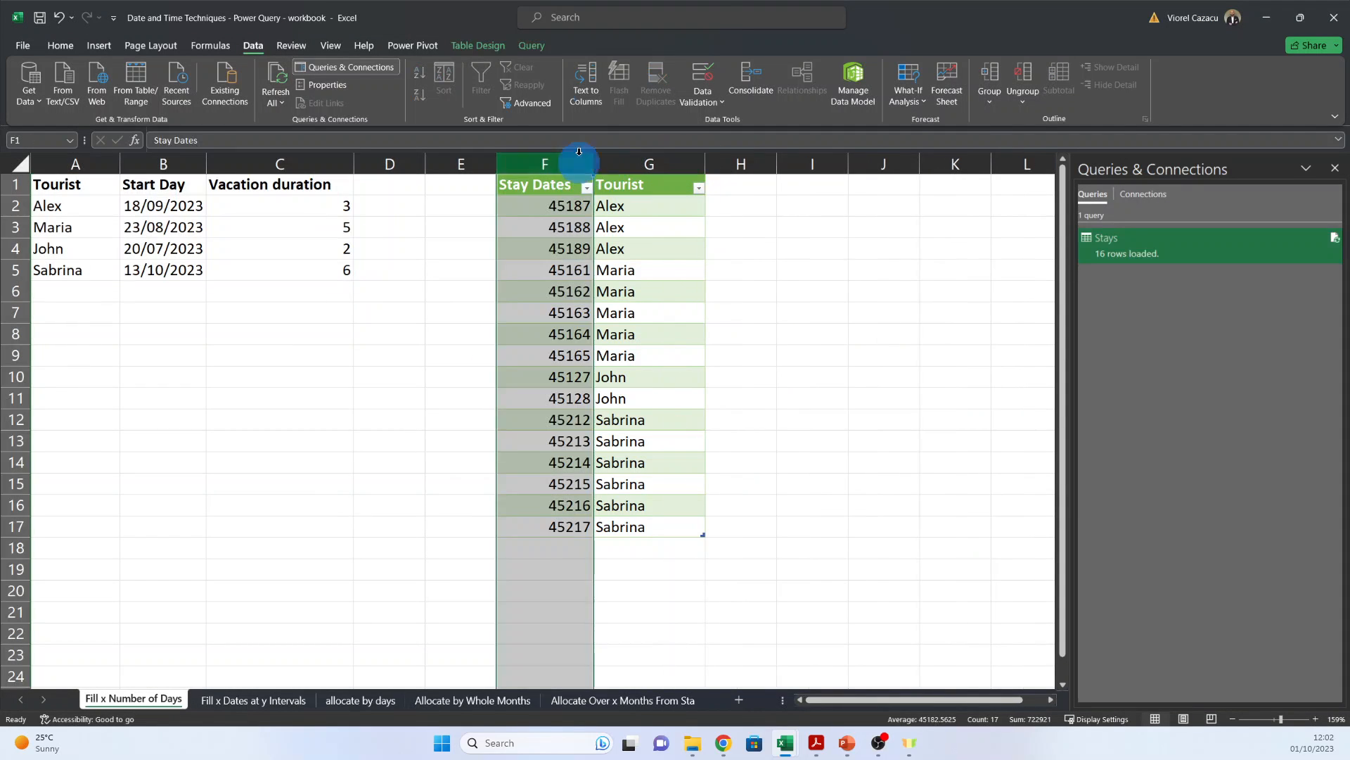
click(61, 45)
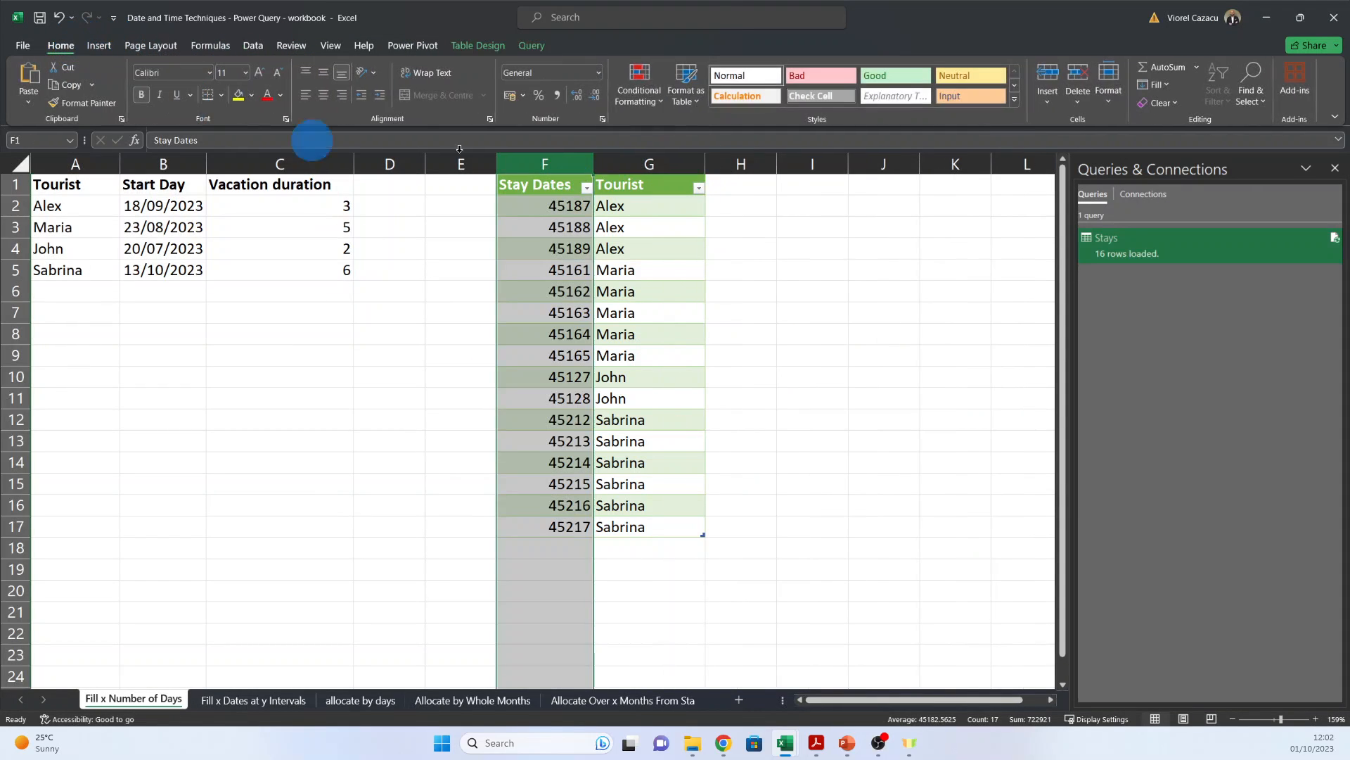
click(598, 73)
click(570, 231)
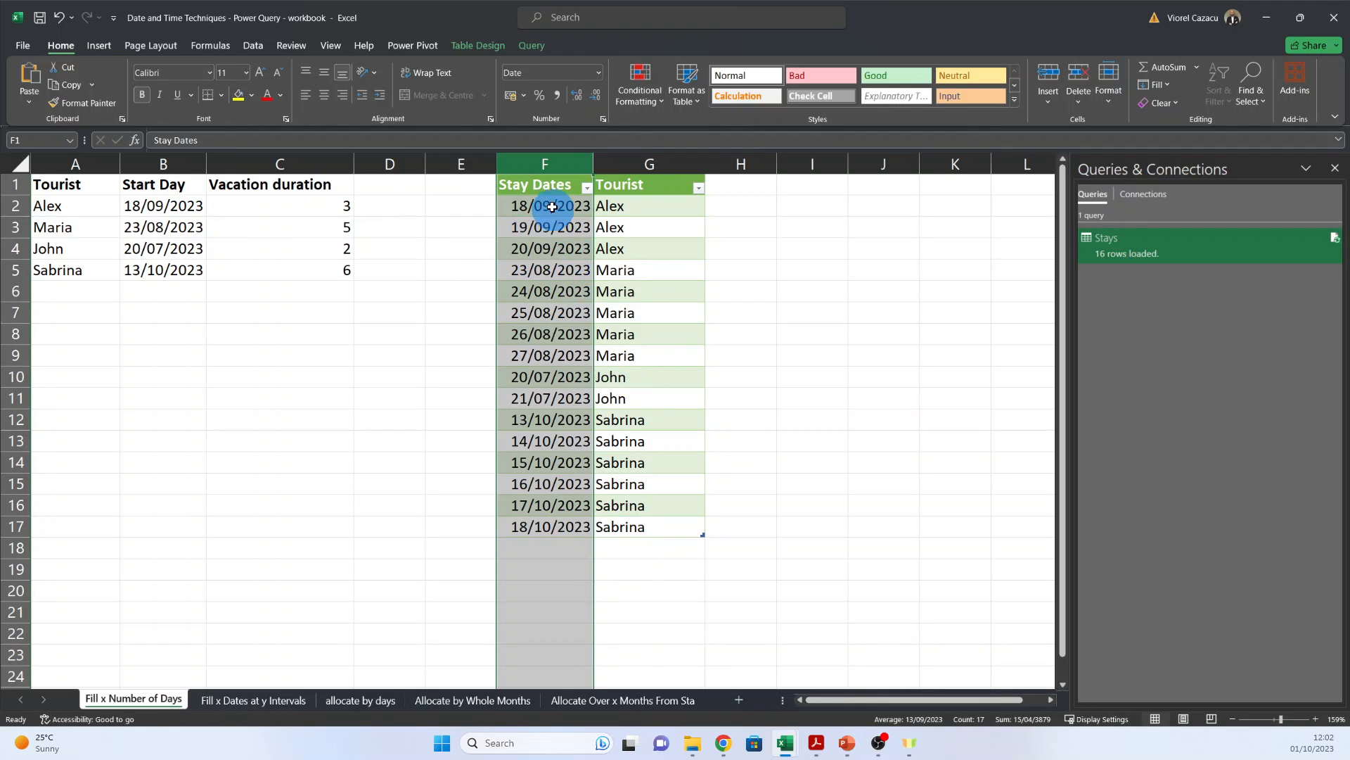
drag(552, 207, 642, 247)
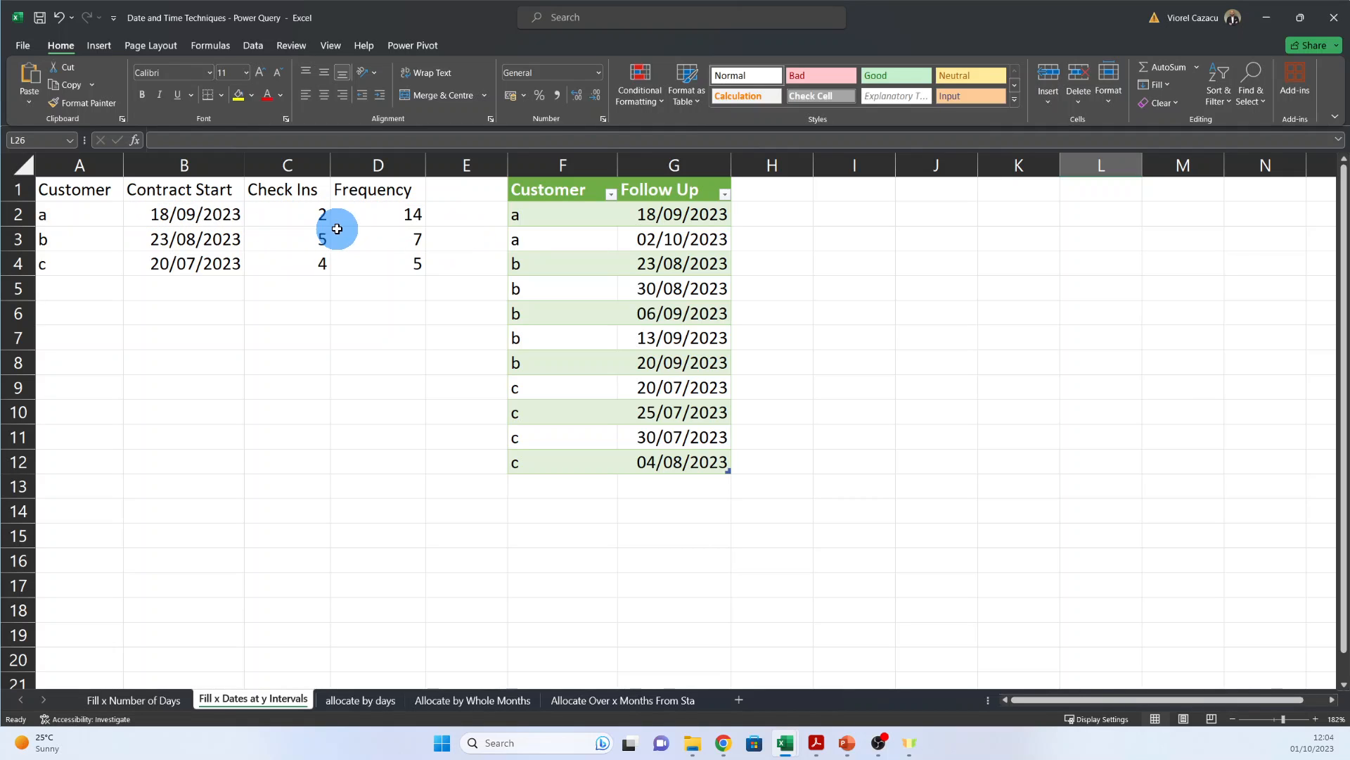
click(699, 214)
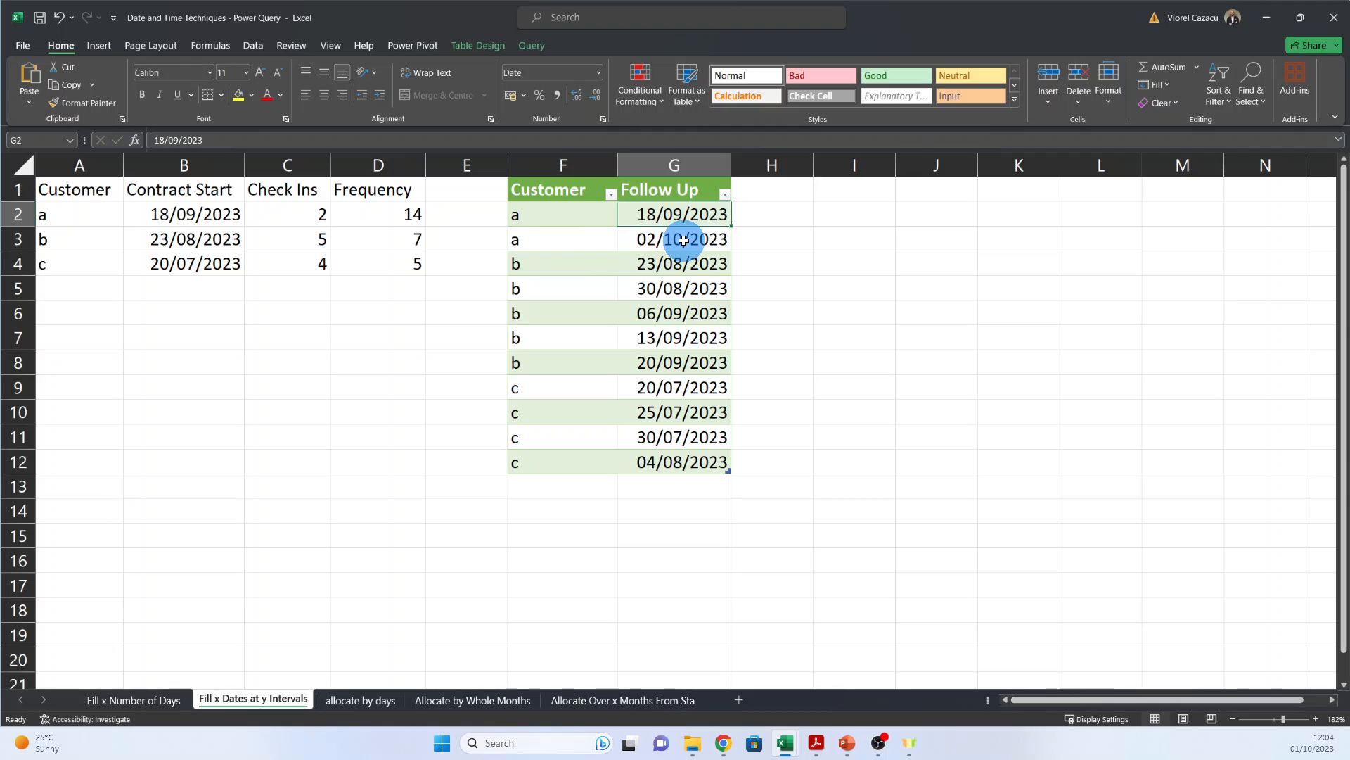
- Compare each customer's Check Ins and Frequency values with the resulting Follow Up dates in the finished example
click(684, 242)
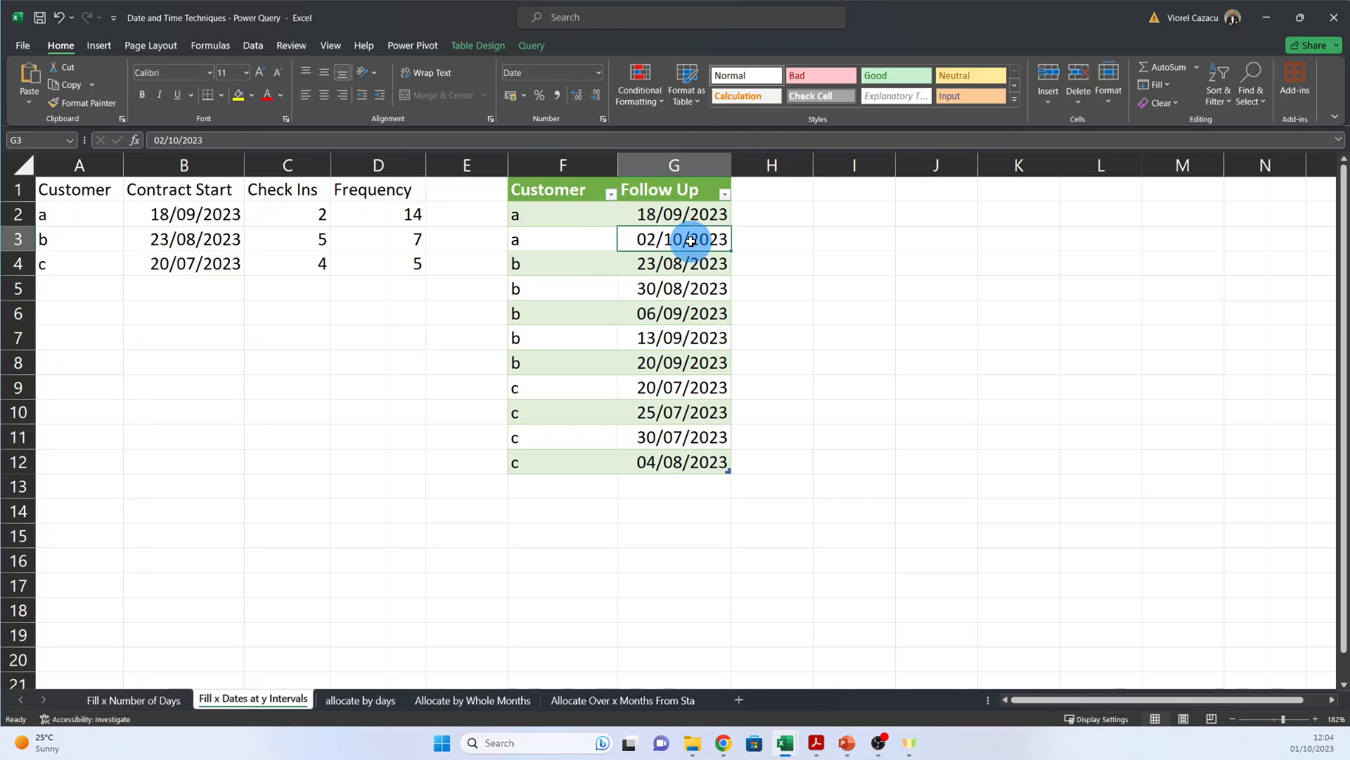
click(411, 216)
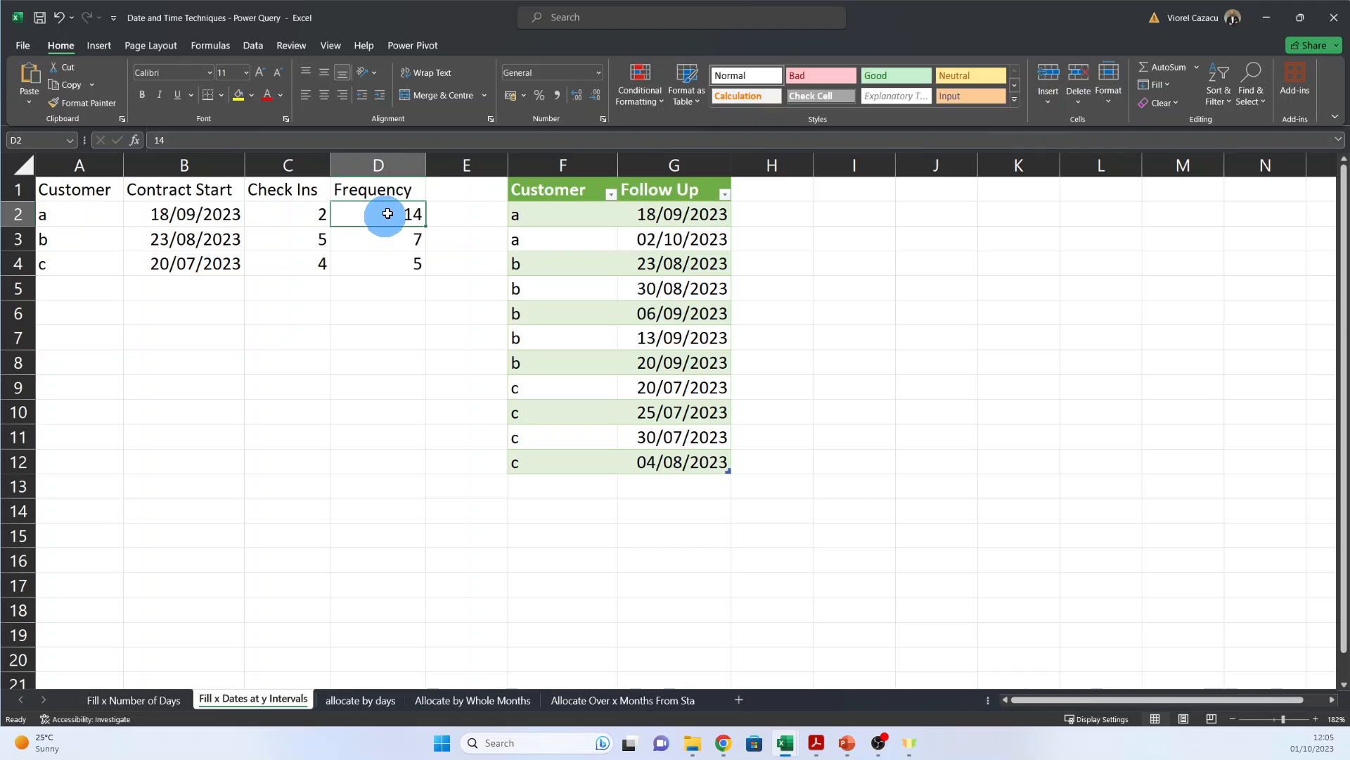
click(297, 240)
click(378, 239)
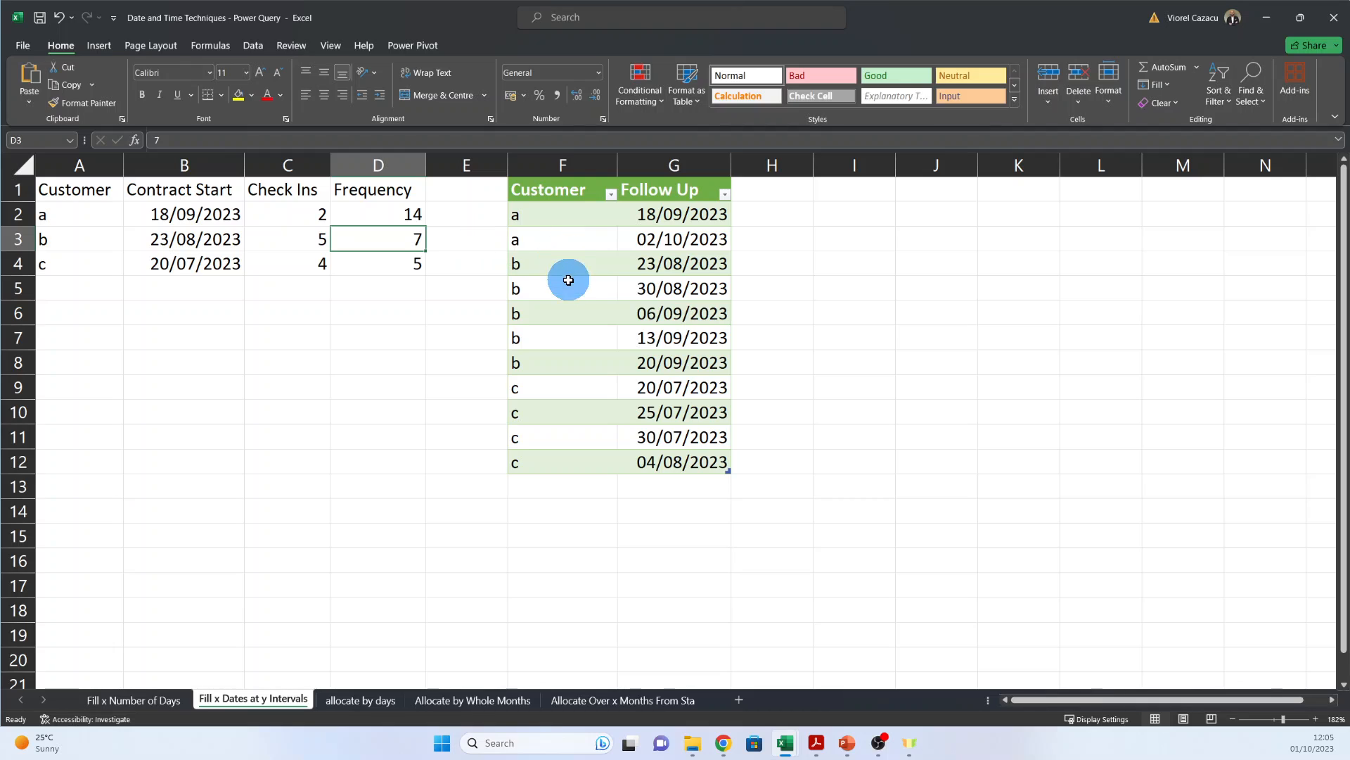
click(699, 273)
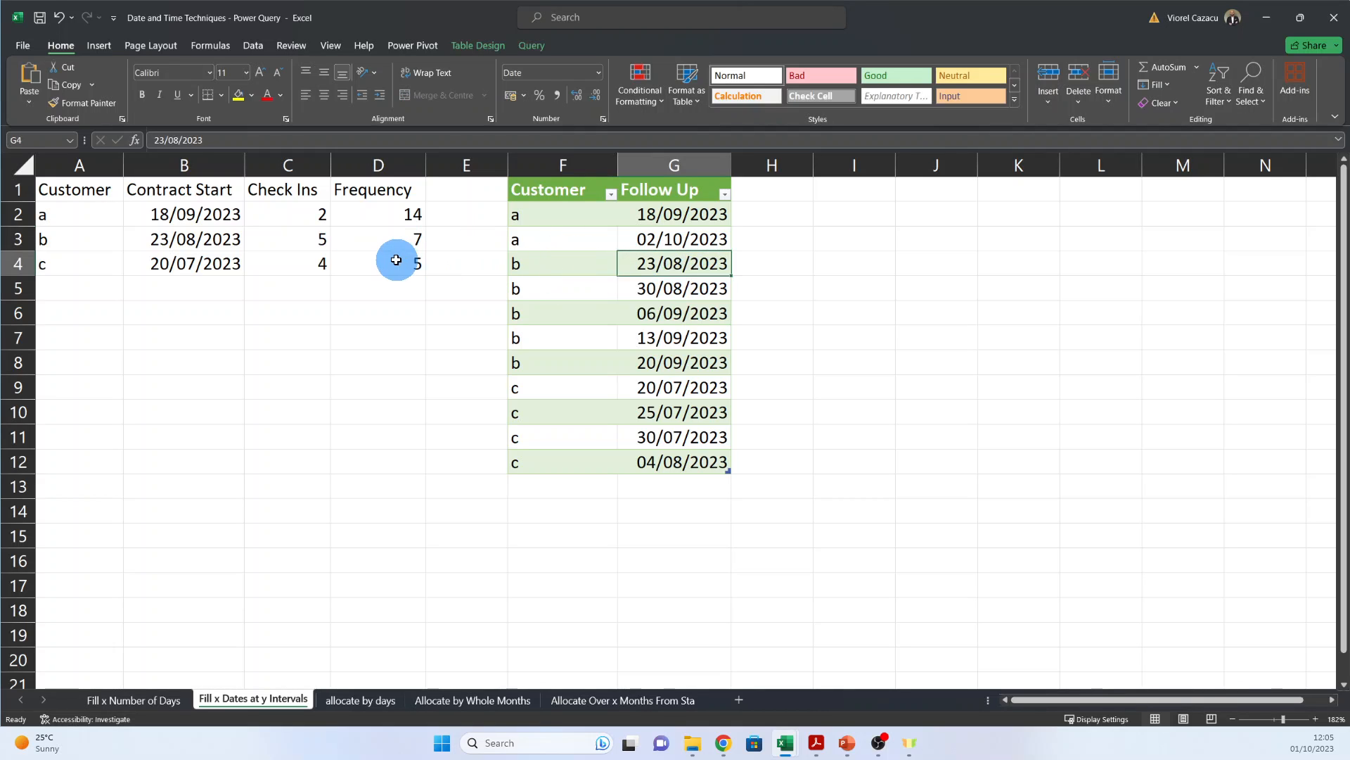
click(675, 294)
click(679, 315)
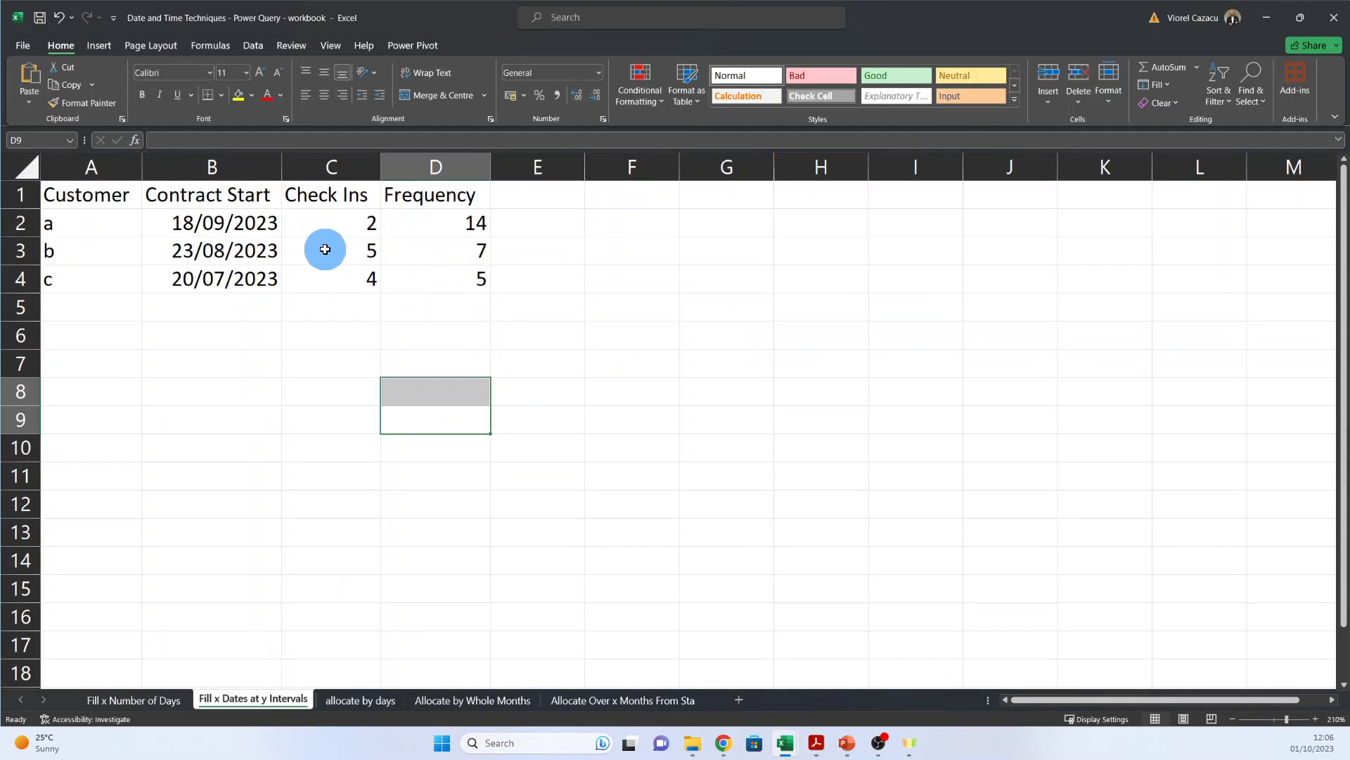
- Load the customer contract range into Power Query as the Intervals query and enlarge the editor display
click(324, 250)
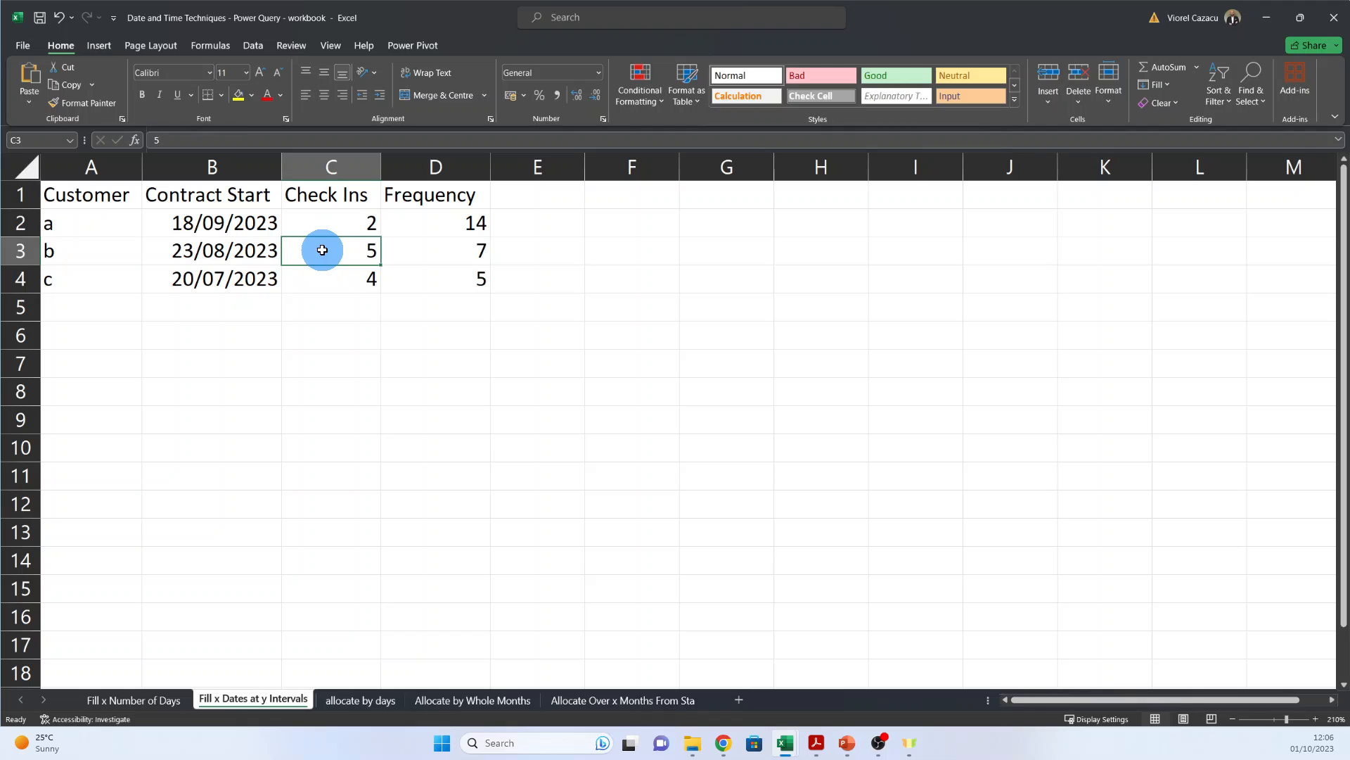
click(254, 45)
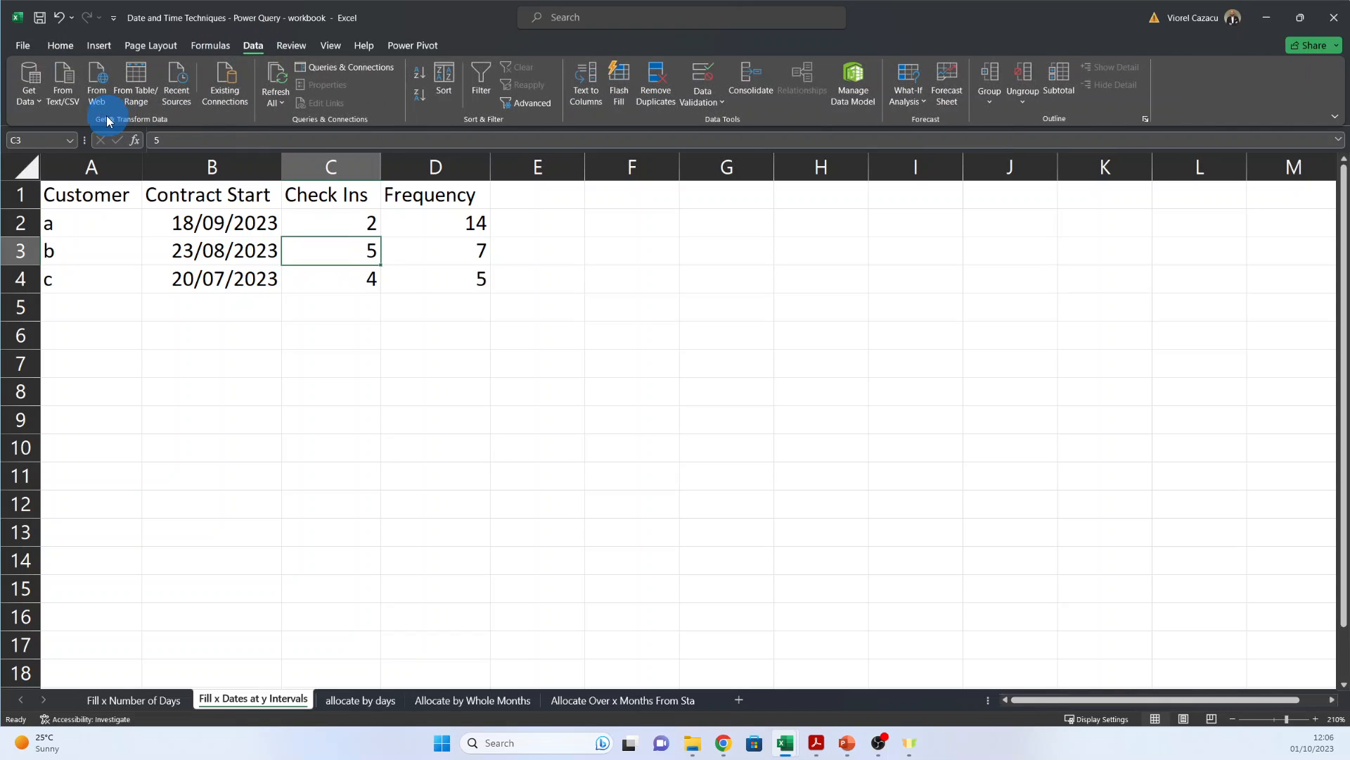
click(142, 76)
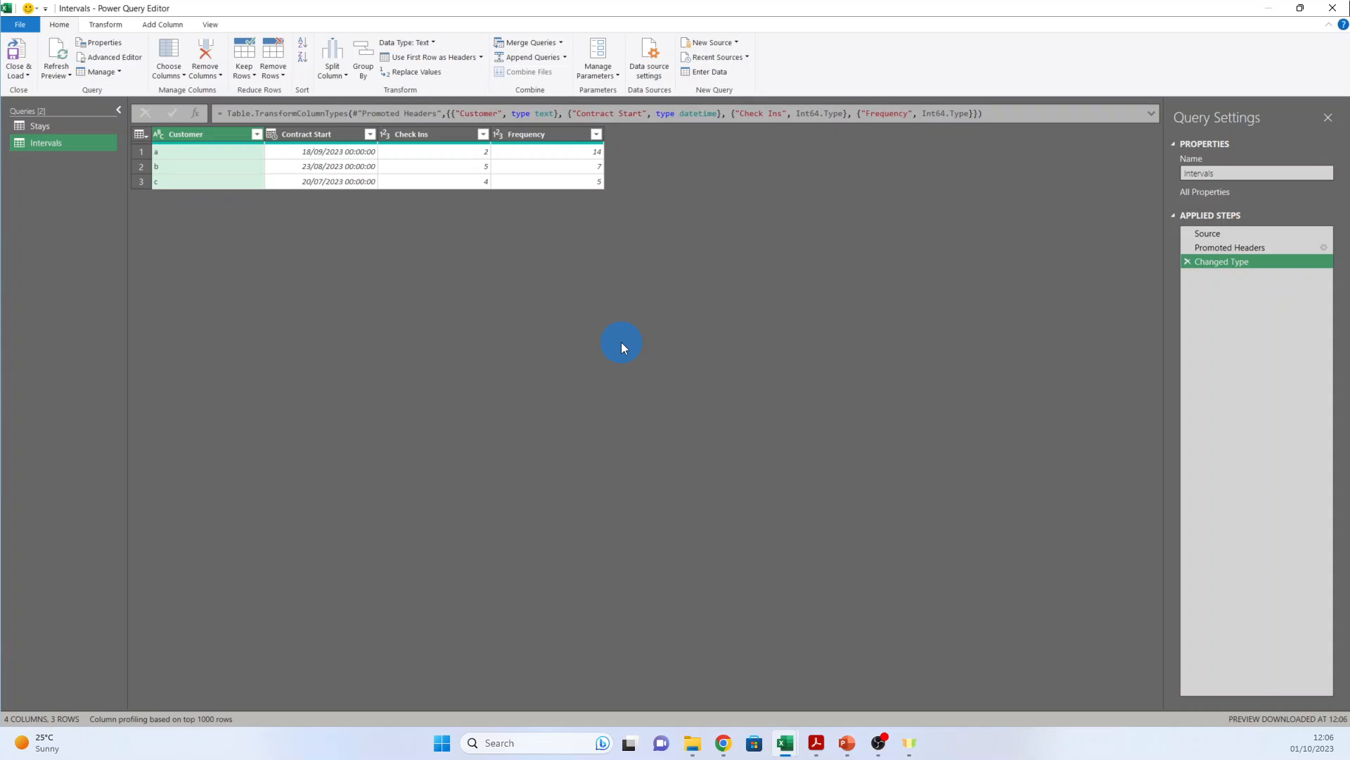
key(ctrl+plus)
key(ctrl+plus)
key(ctrl+plus)
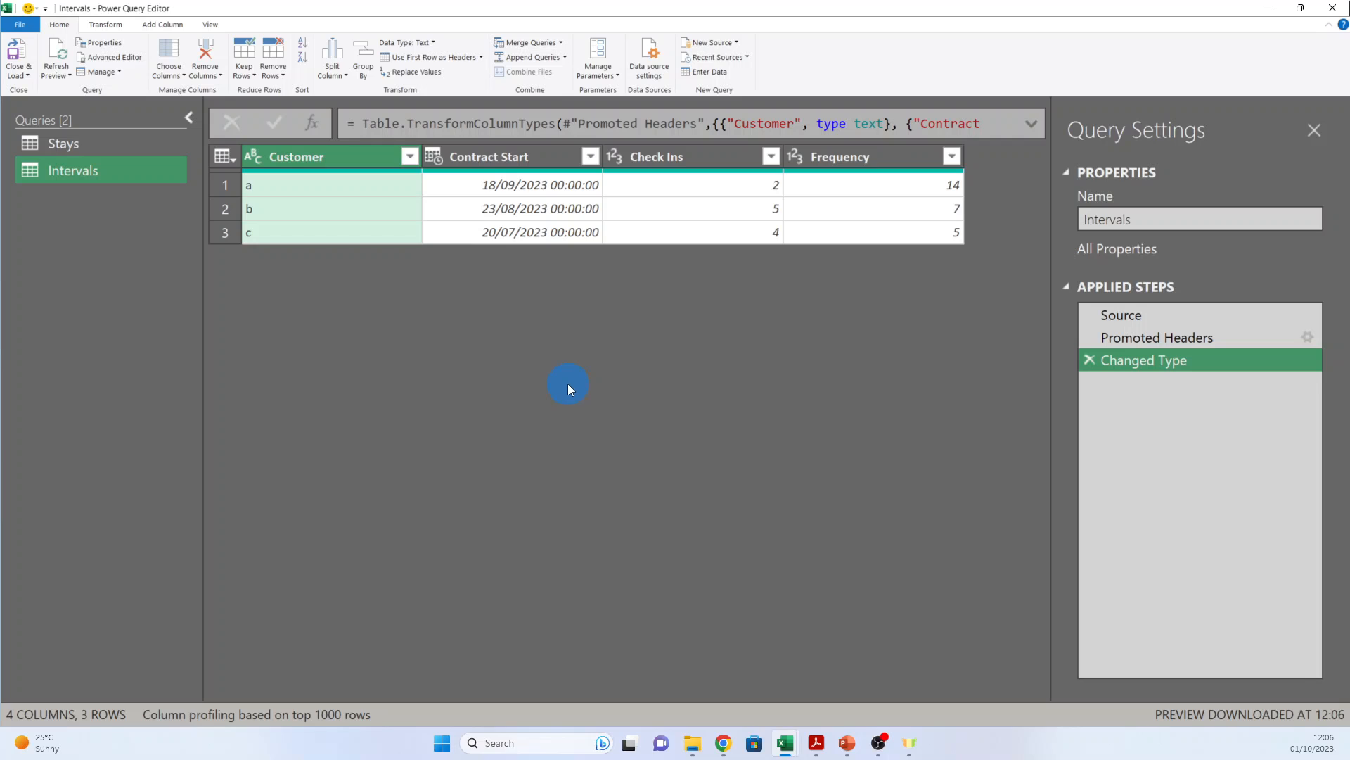
- Add a custom column named Follow Up with the formula List.Dates( [Contract Start], [Check Ins], Duration.From([Frequency]) )
click(162, 25)
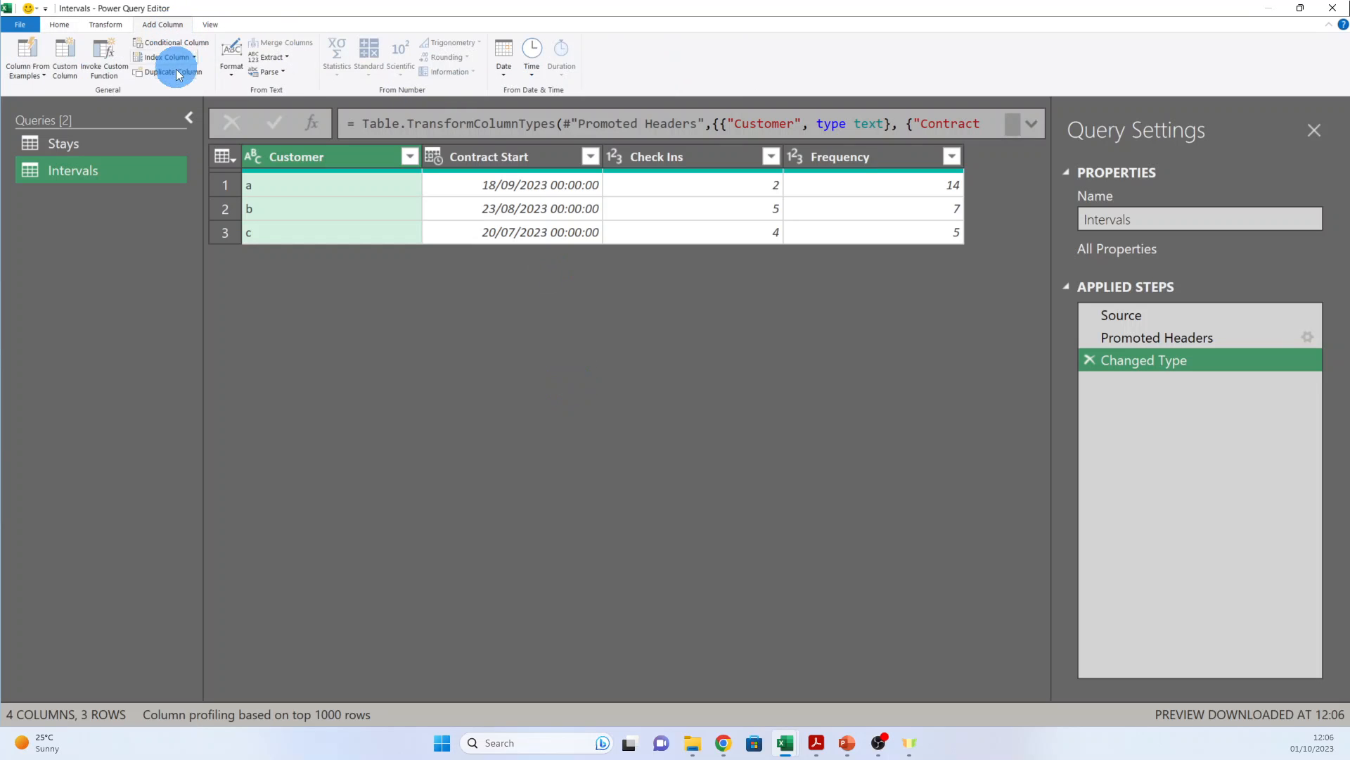
click(73, 62)
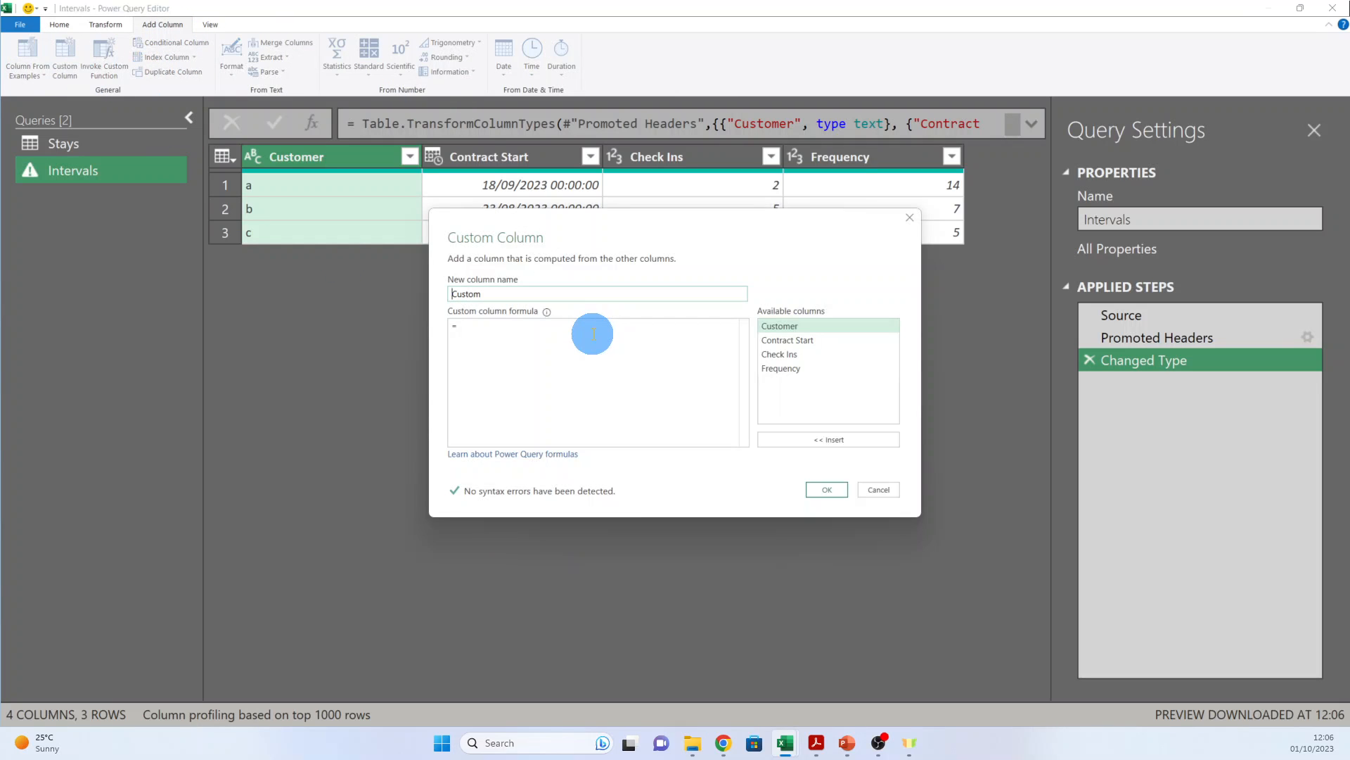
double_click(518, 293)
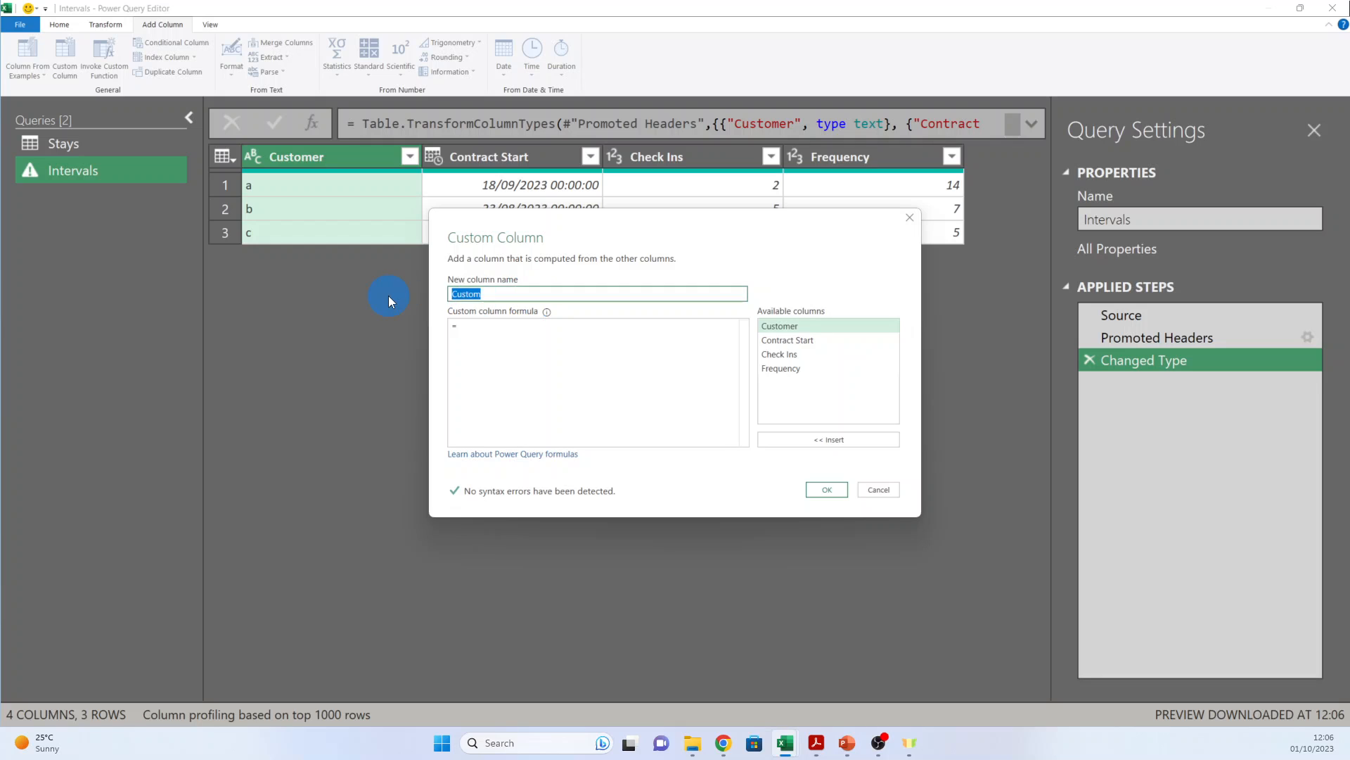
text(Follow Up)
click(482, 330)
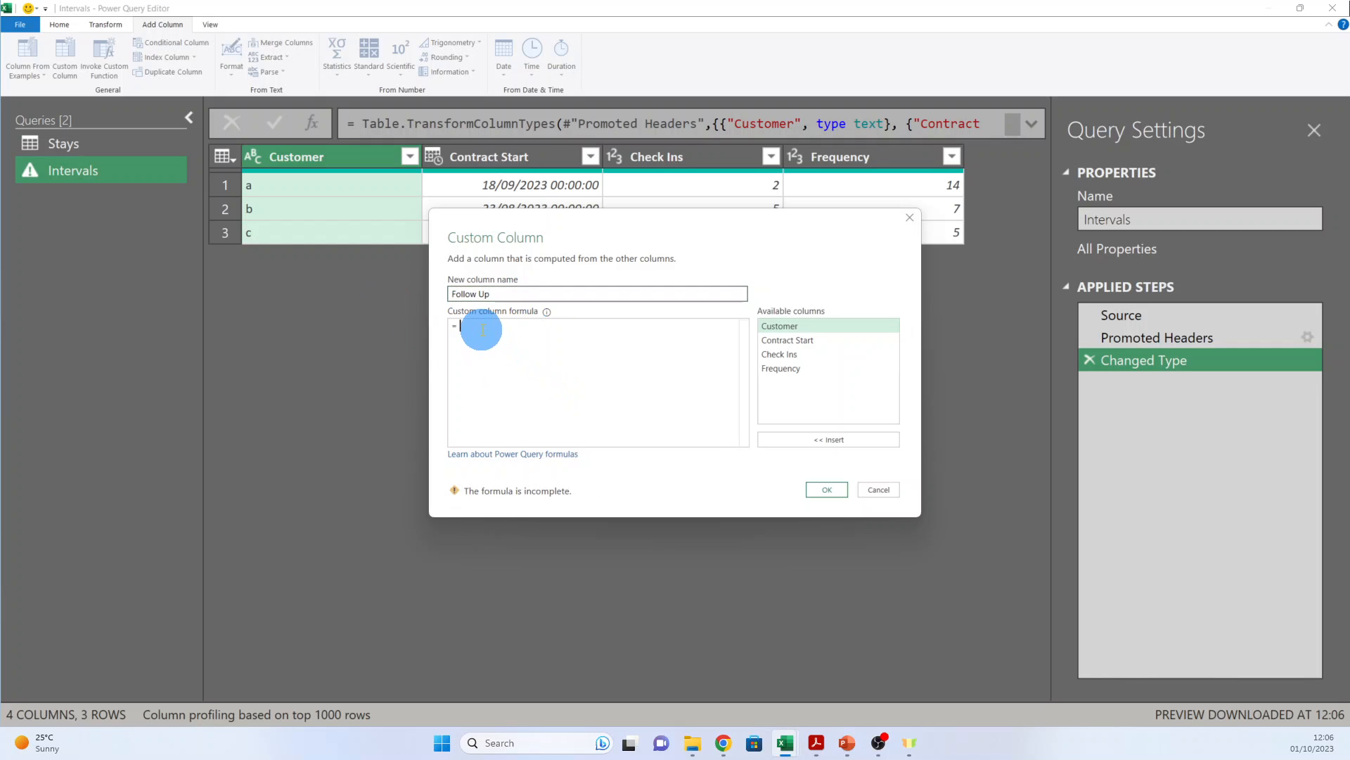
key(ctrl+v)
click(618, 328)
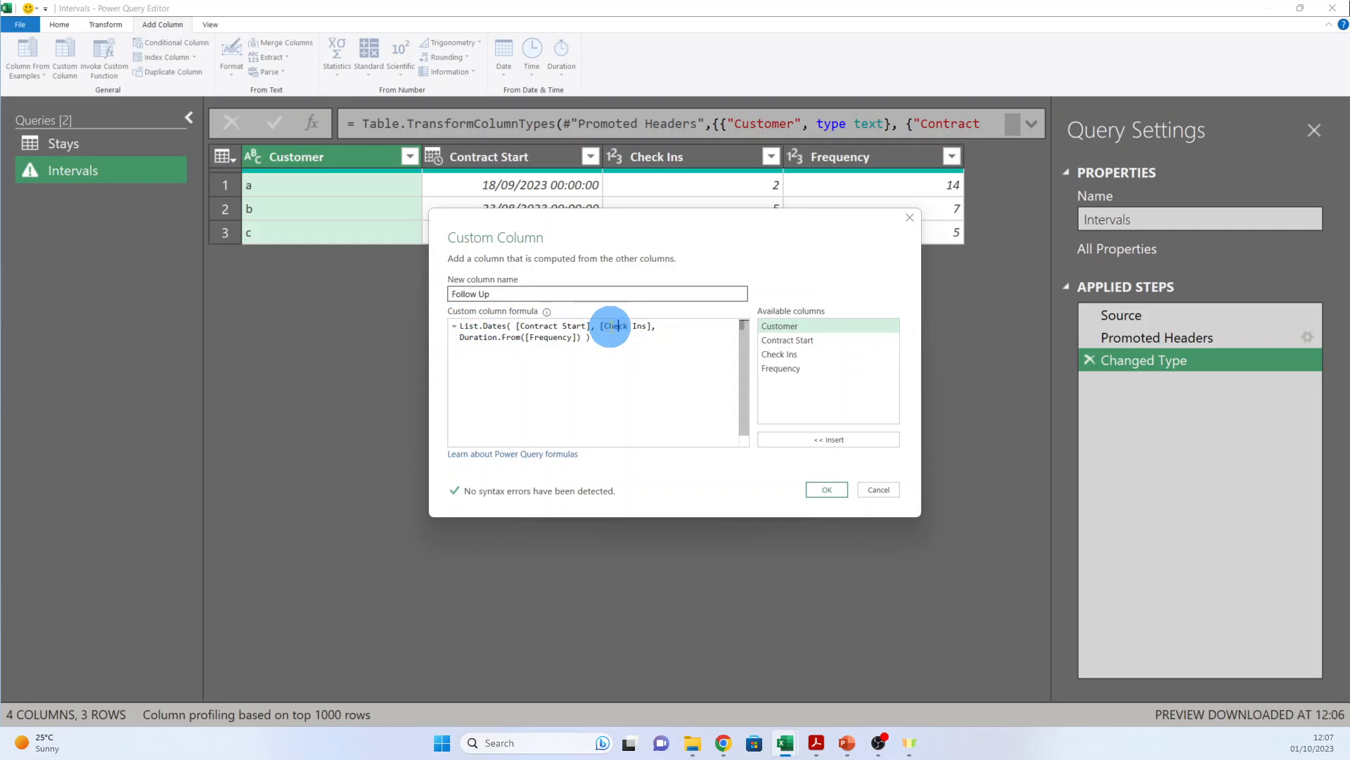
drag(582, 337, 460, 337)
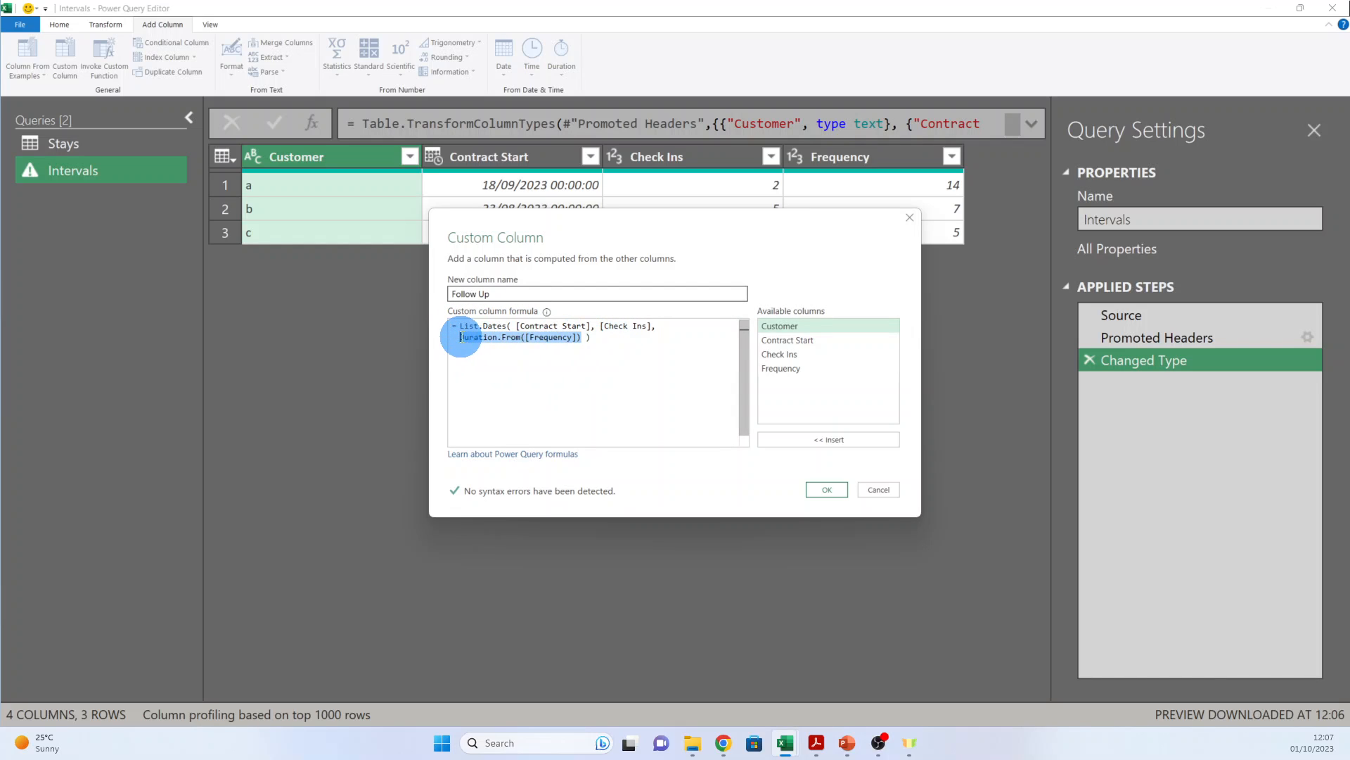
click(626, 341)
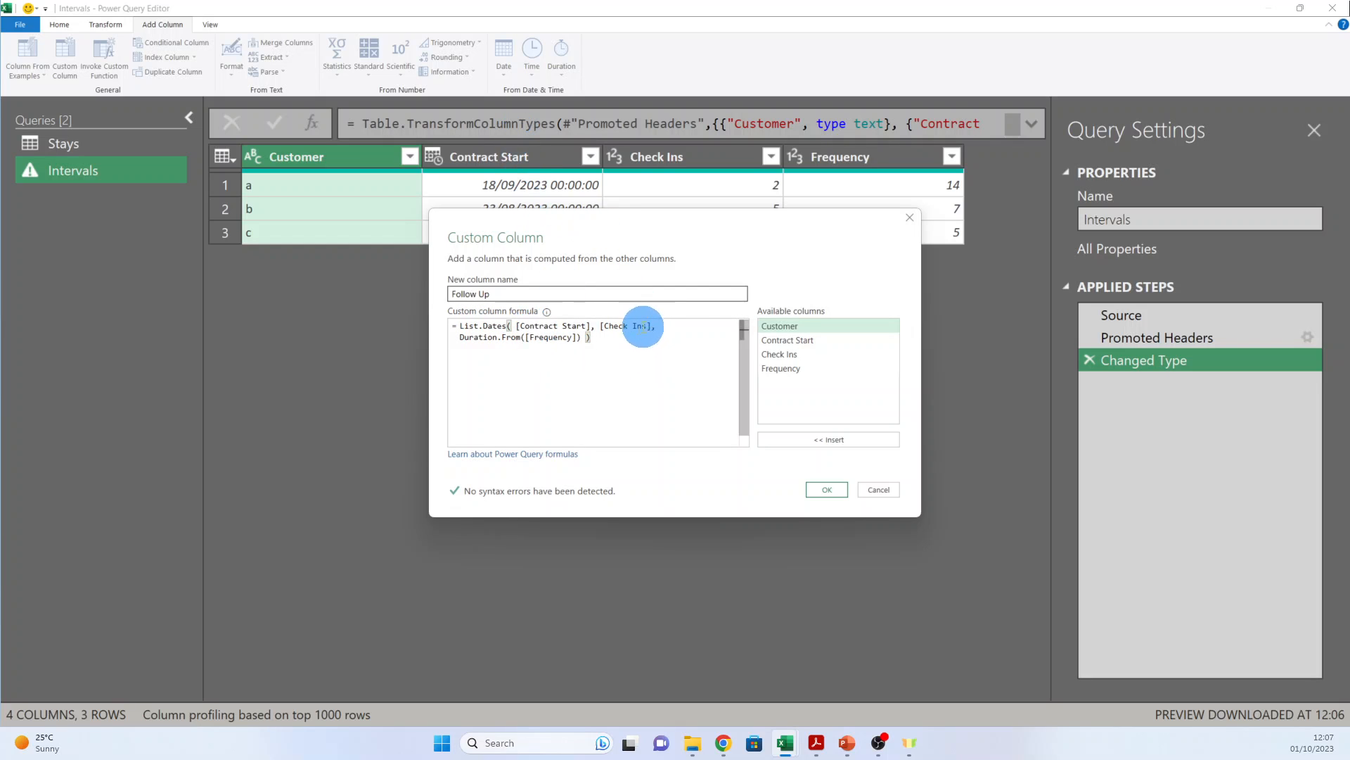
drag(722, 225, 760, 302)
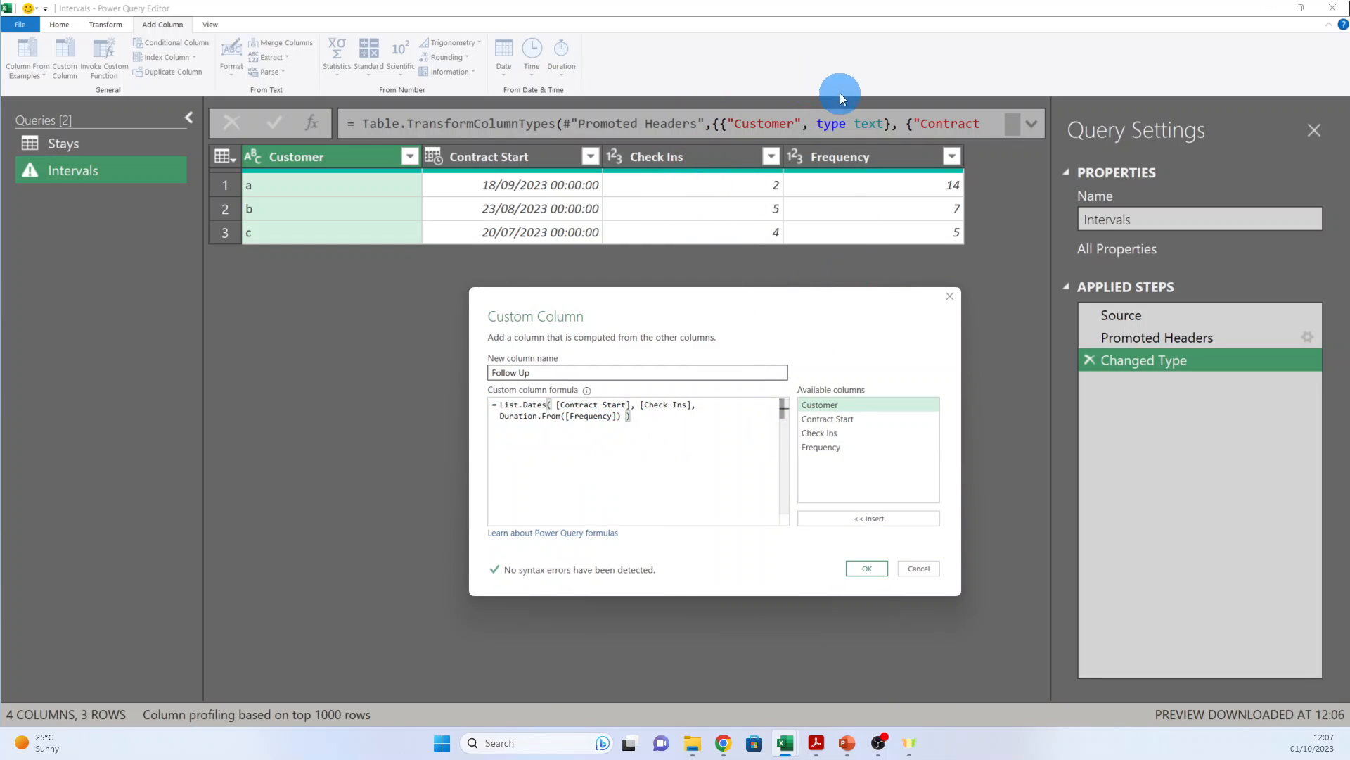
click(868, 569)
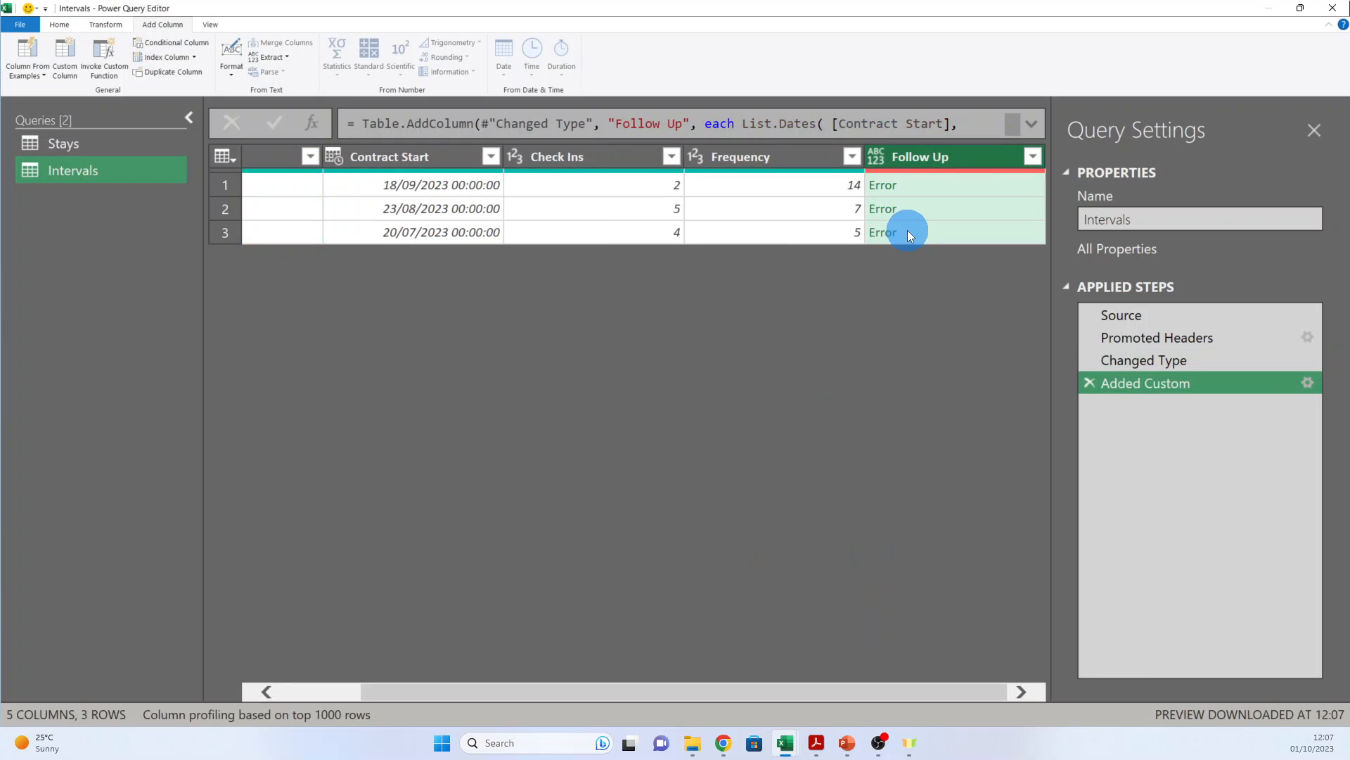
- Inspect the error in the first Follow Up row and insert a new step after Changed Type
click(973, 184)
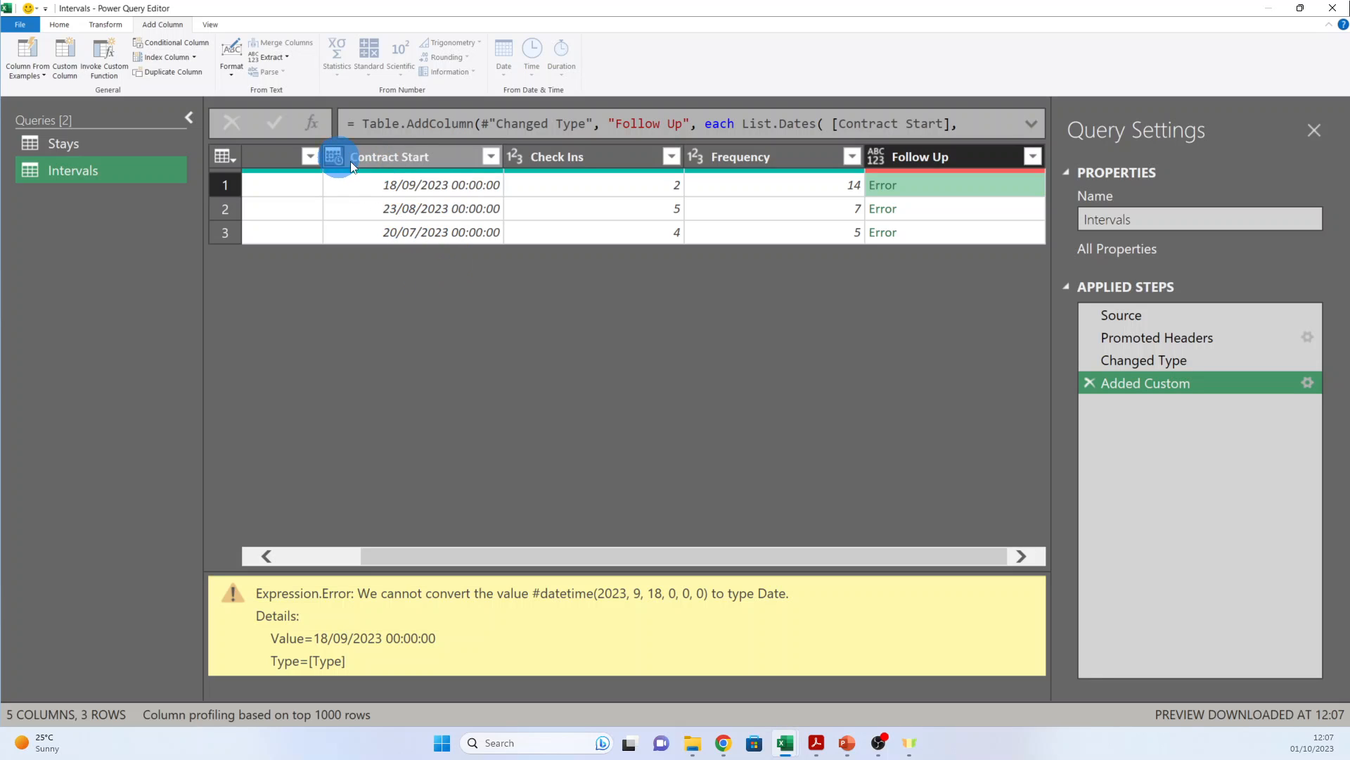
click(1259, 362)
right_click(1200, 360)
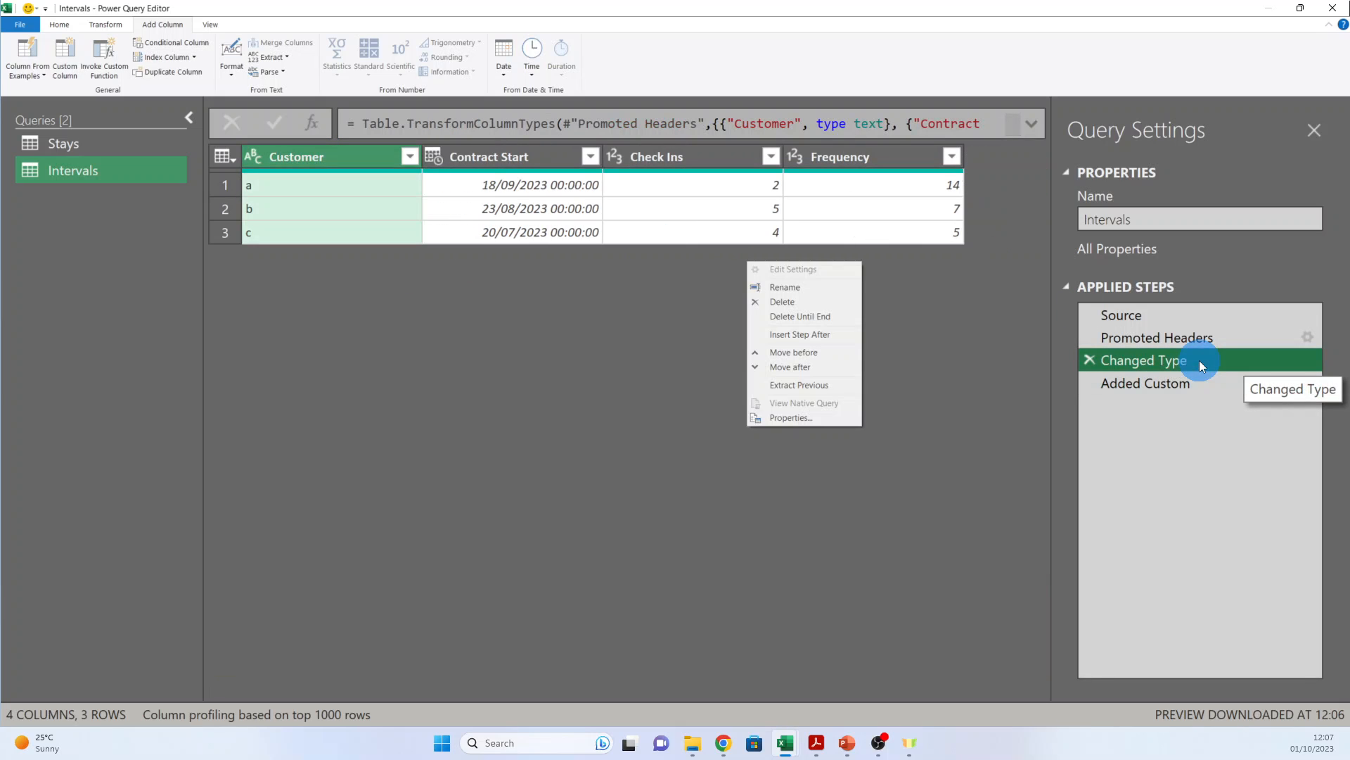
click(824, 333)
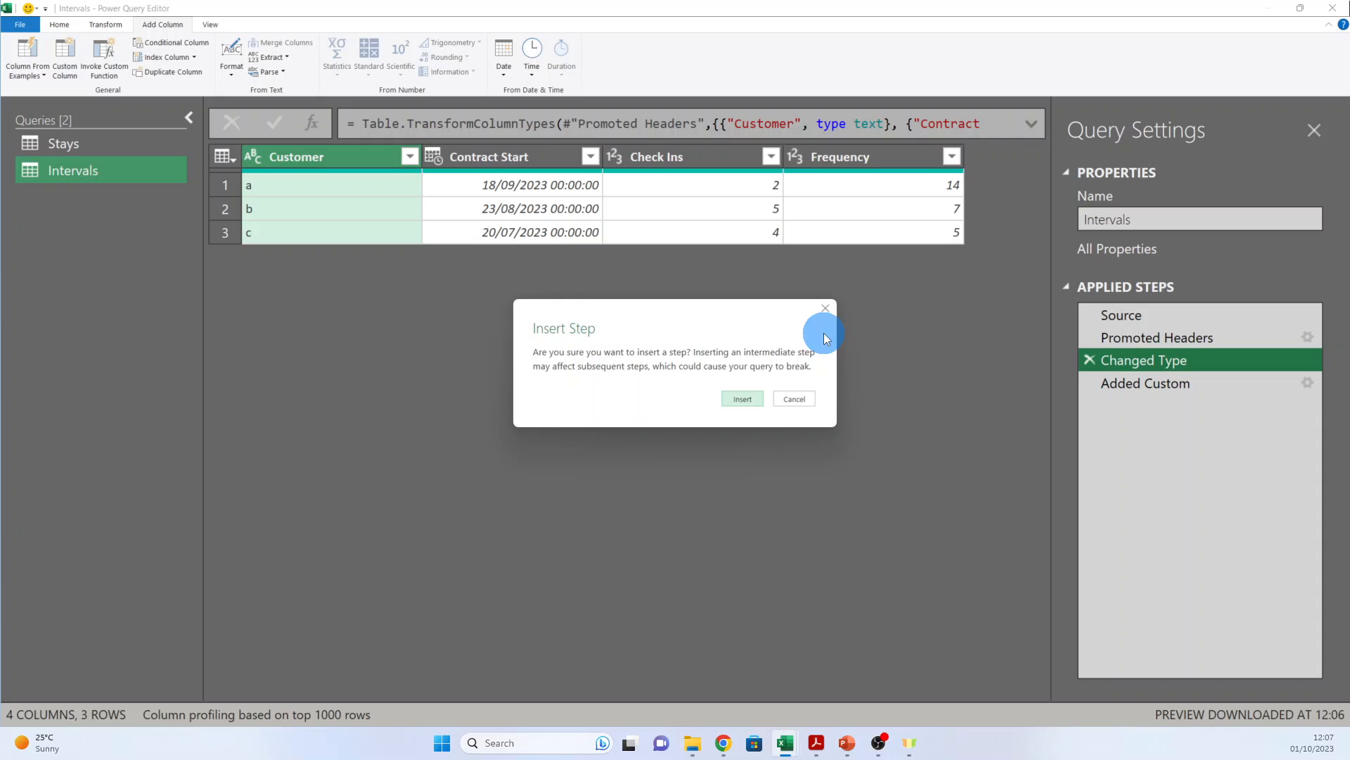
click(741, 399)
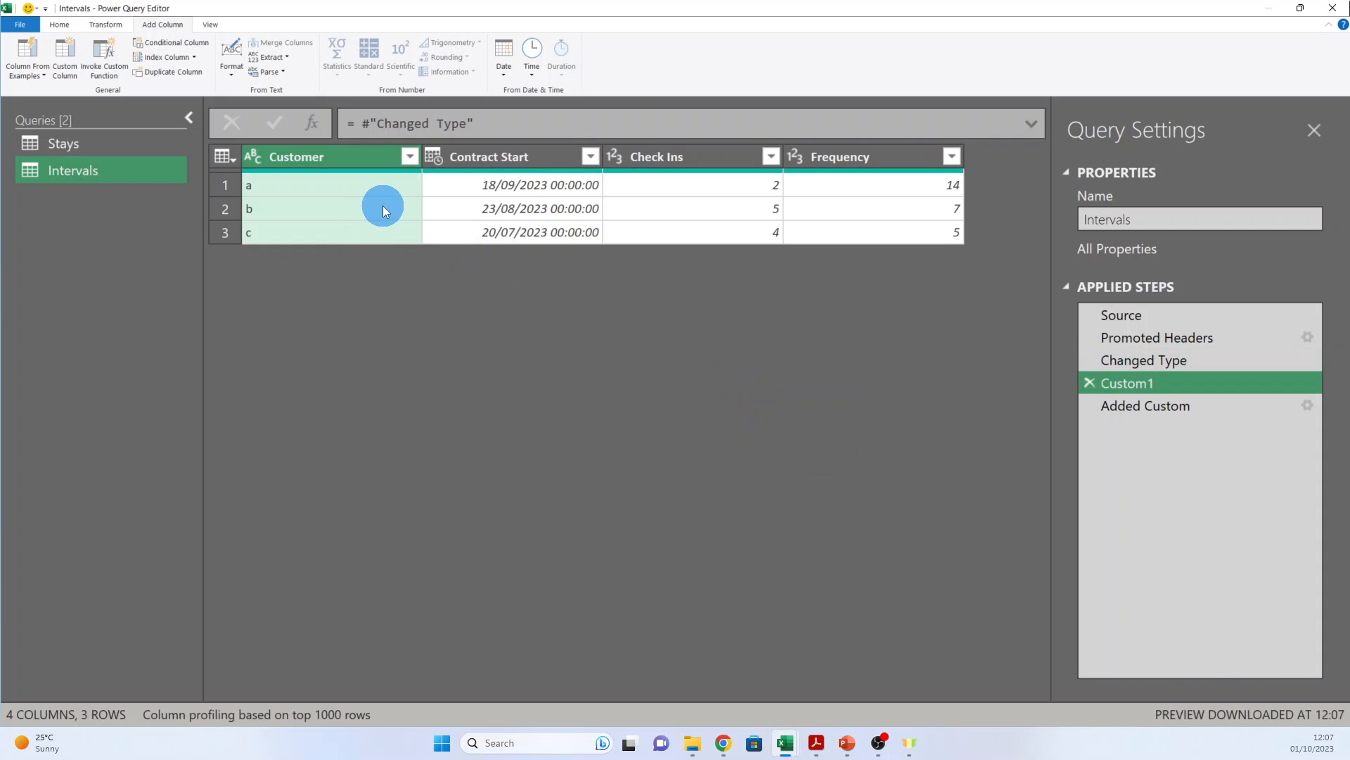
- Change the Contract Start column's data type to Date using locale, inserting the change as an intermediate step
click(431, 158)
click(348, 345)
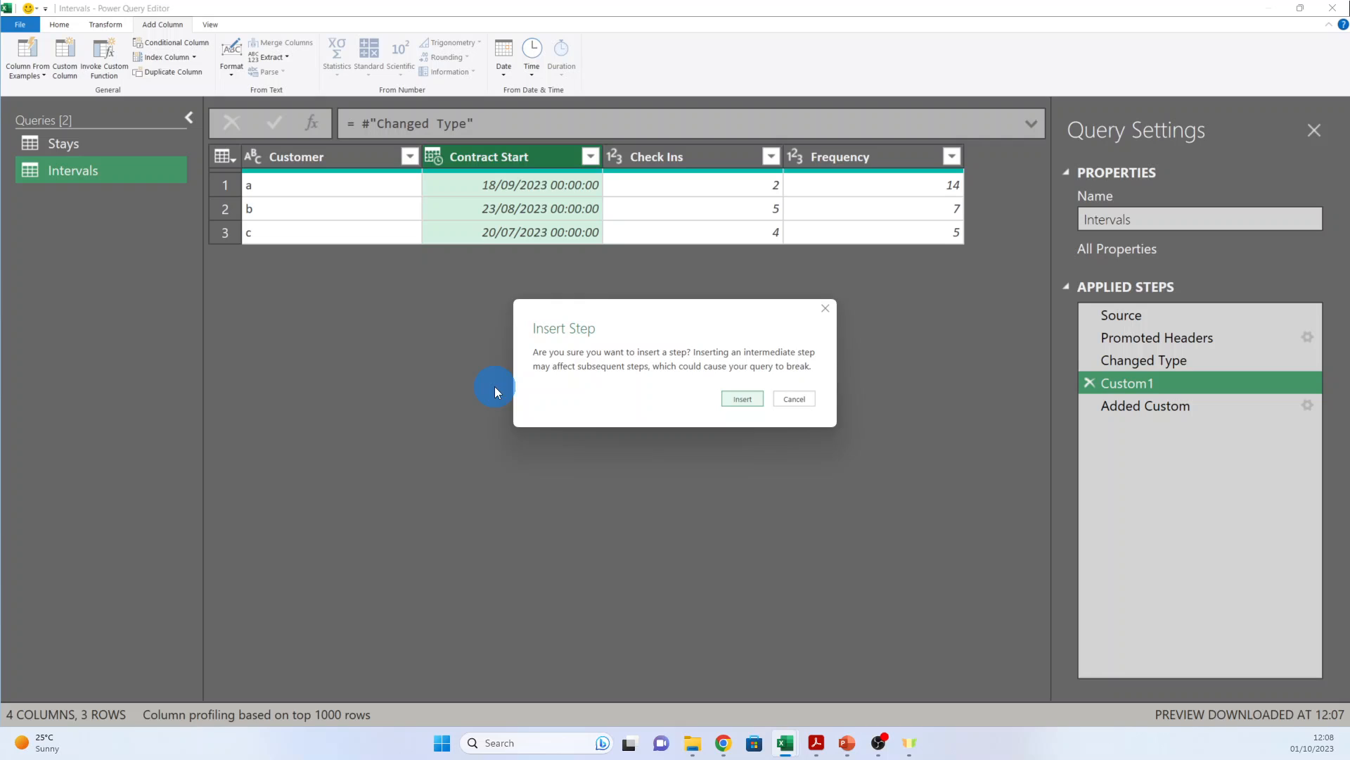
click(739, 400)
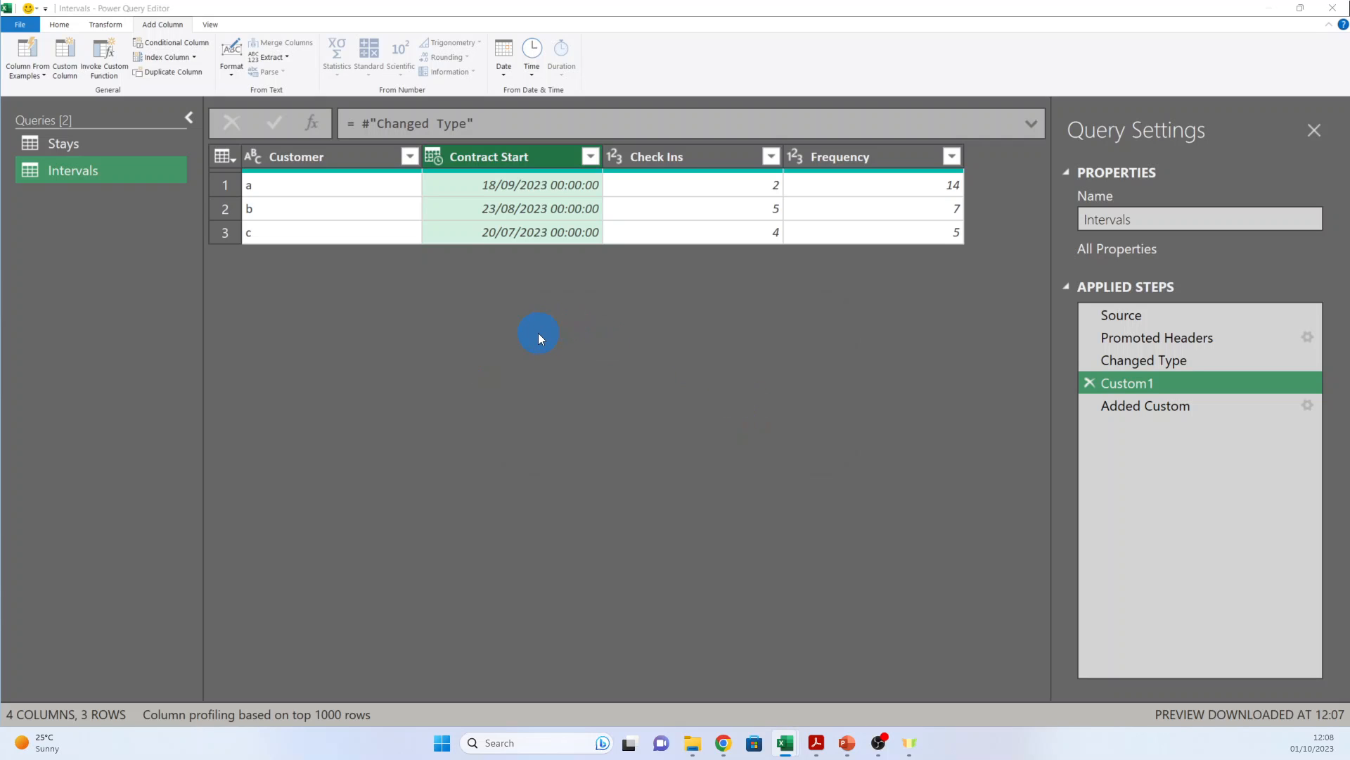
click(528, 358)
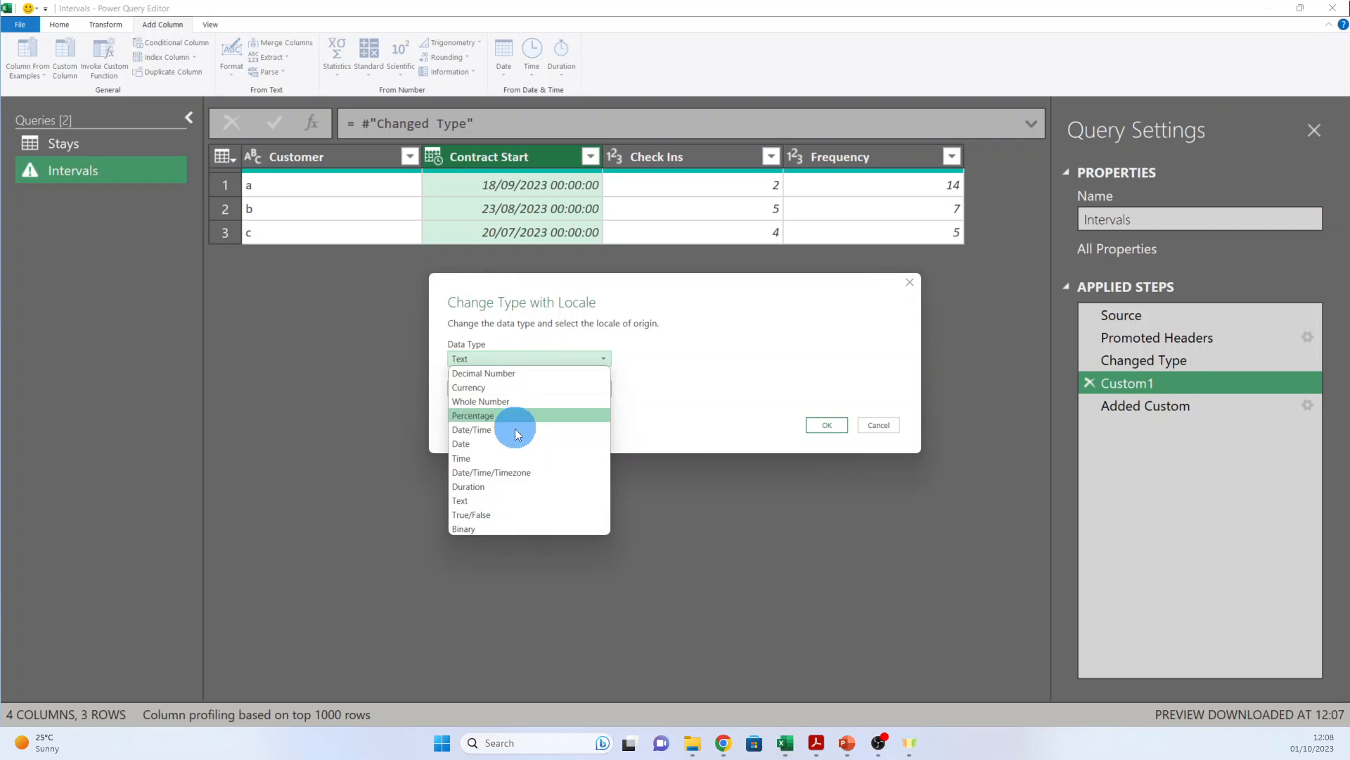
click(505, 453)
click(500, 358)
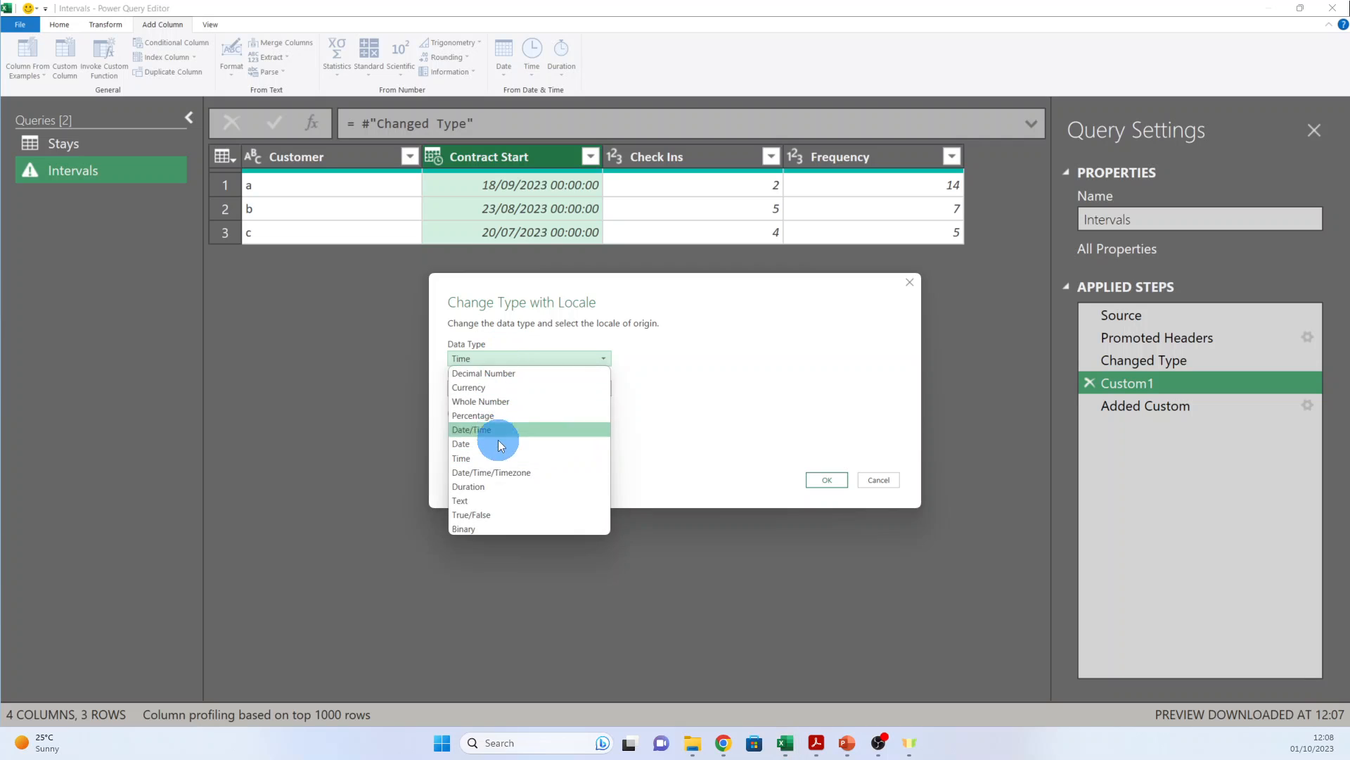
click(501, 452)
click(827, 508)
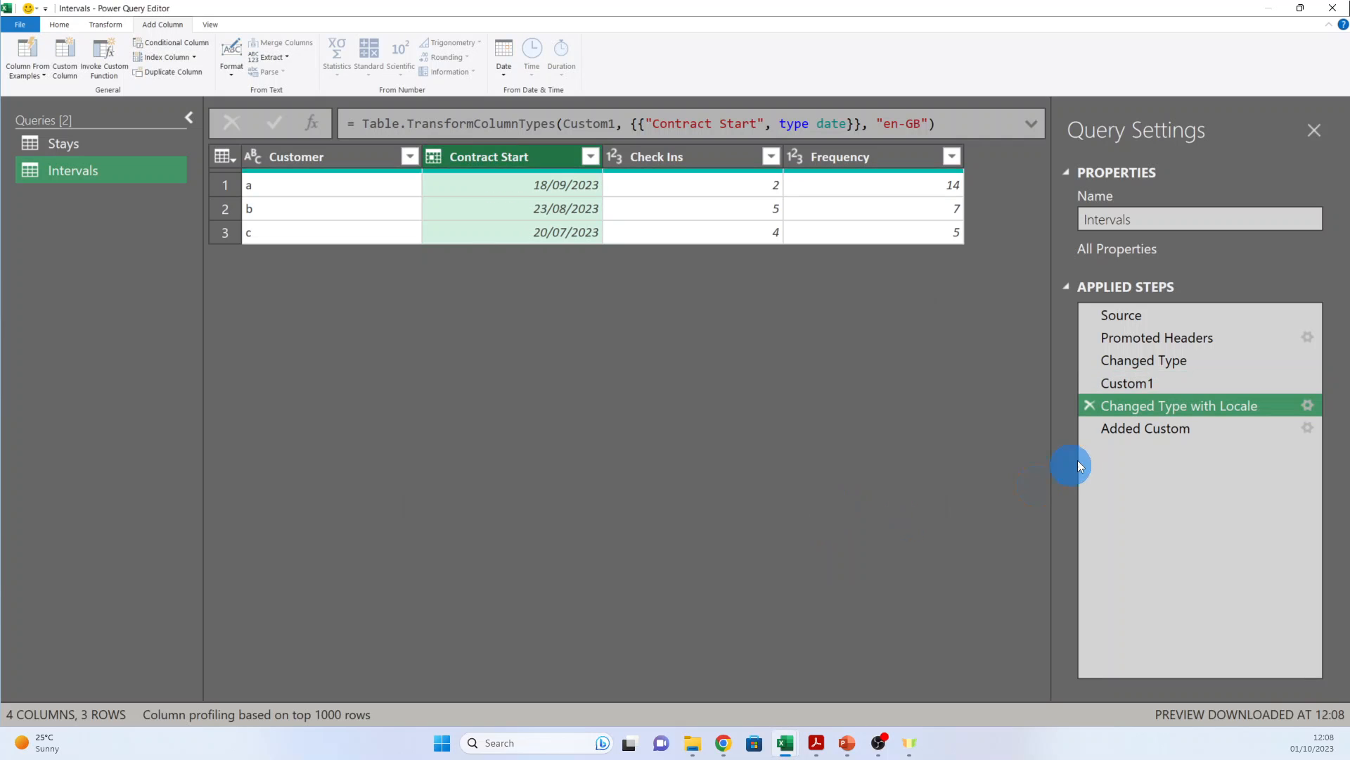
- Return to the Added Custom step and preview the Follow Up lists in all three rows
click(1142, 428)
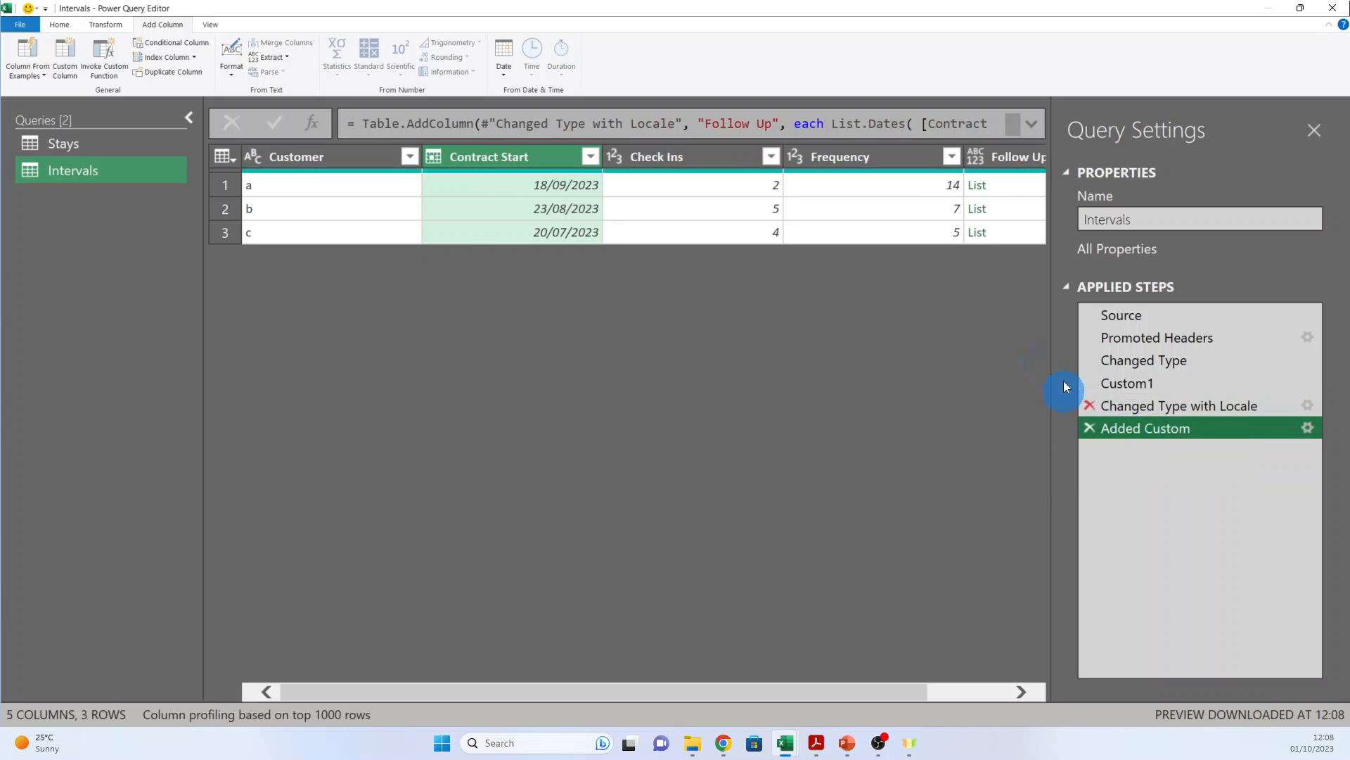
click(1023, 184)
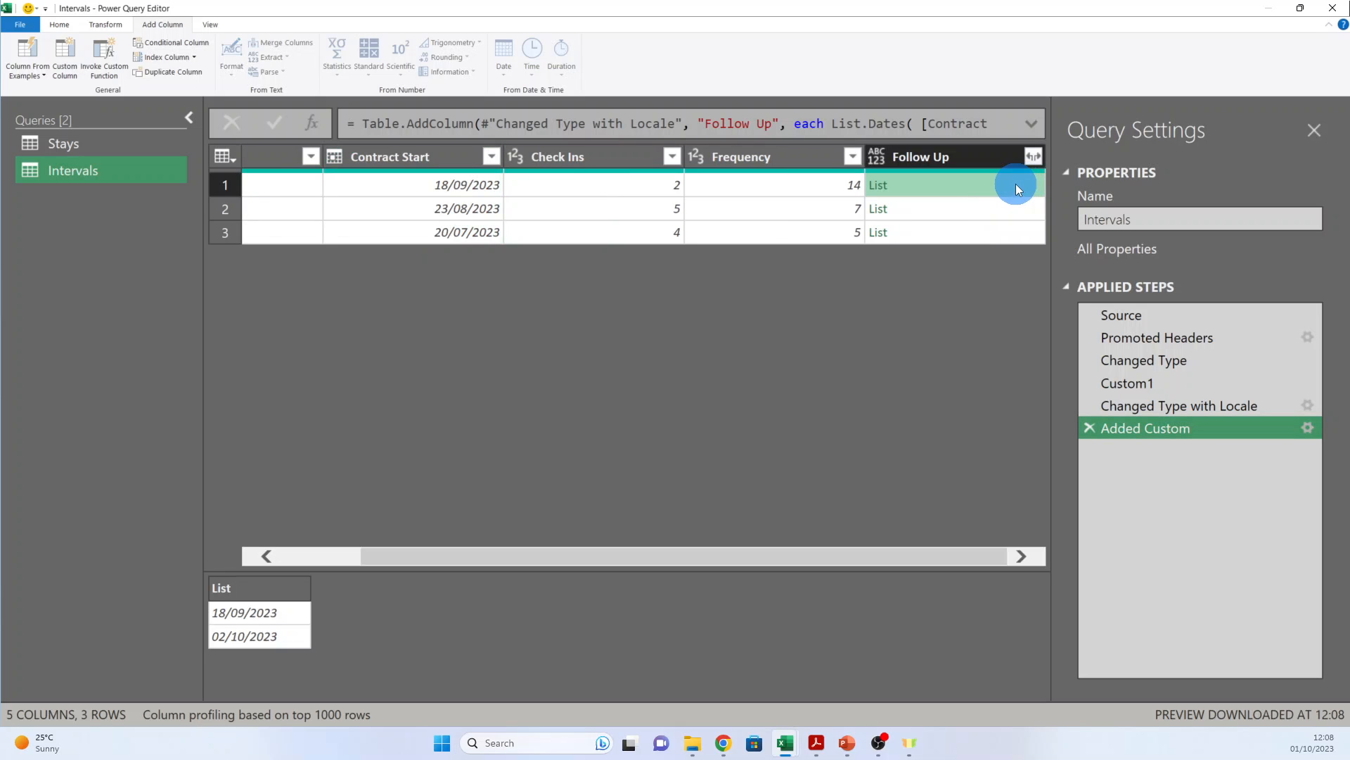
click(889, 213)
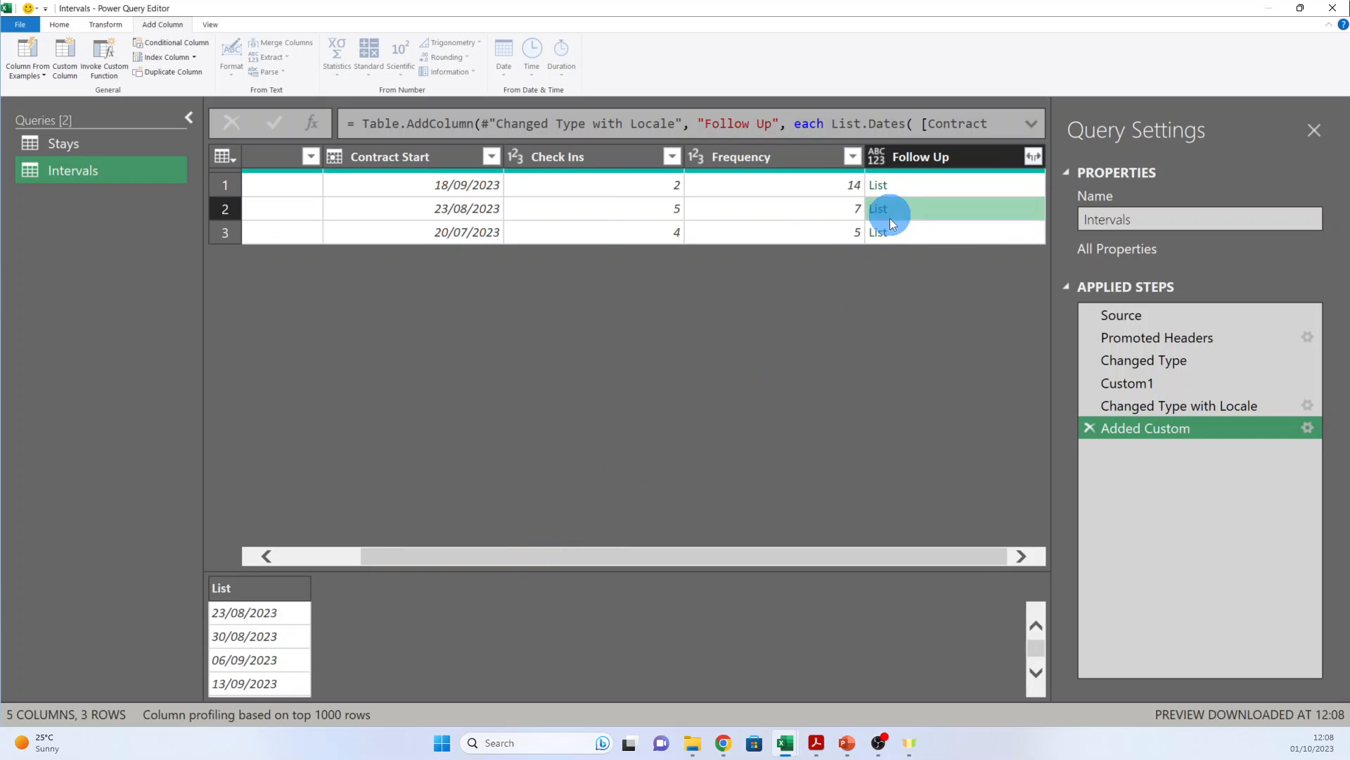
click(891, 235)
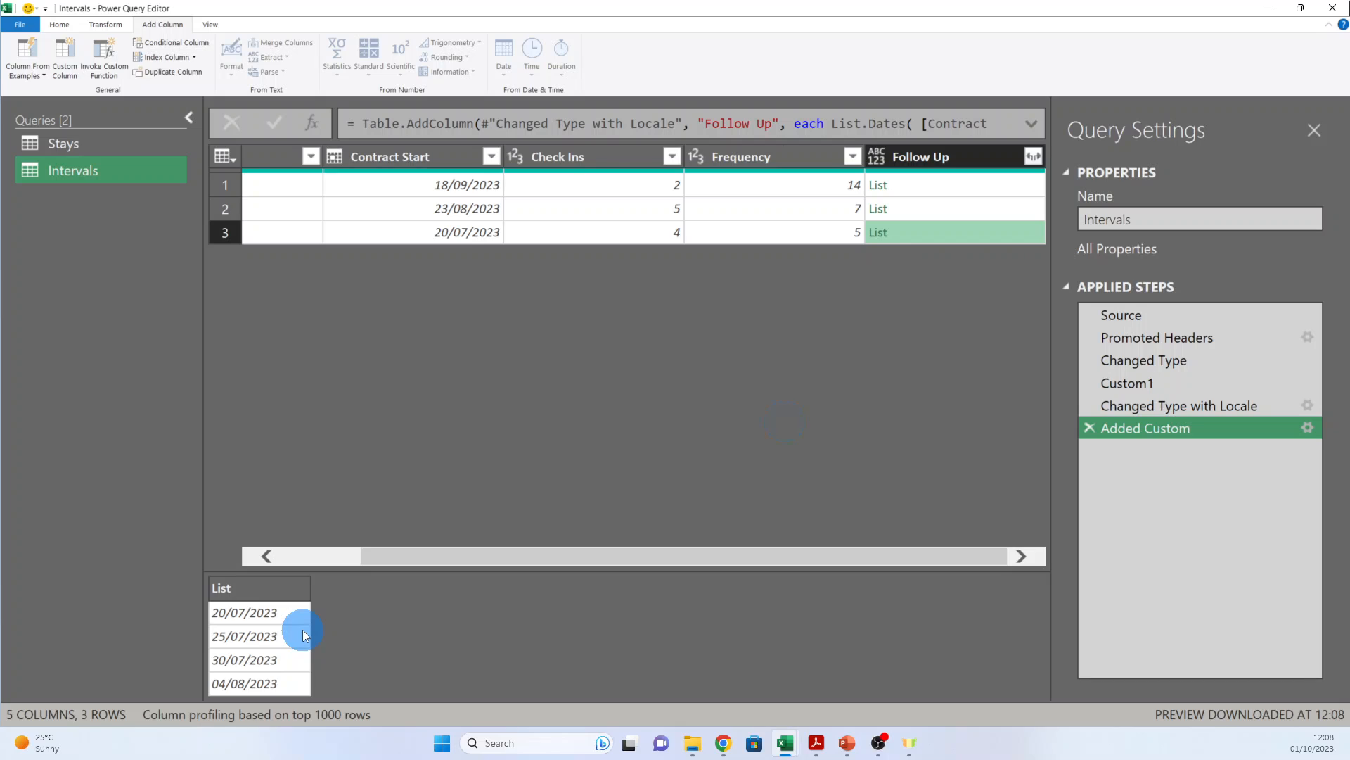
- Remove all columns except Customer and Follow Up, and expand the Follow Up lists to new rows
click(320, 556)
click(380, 156)
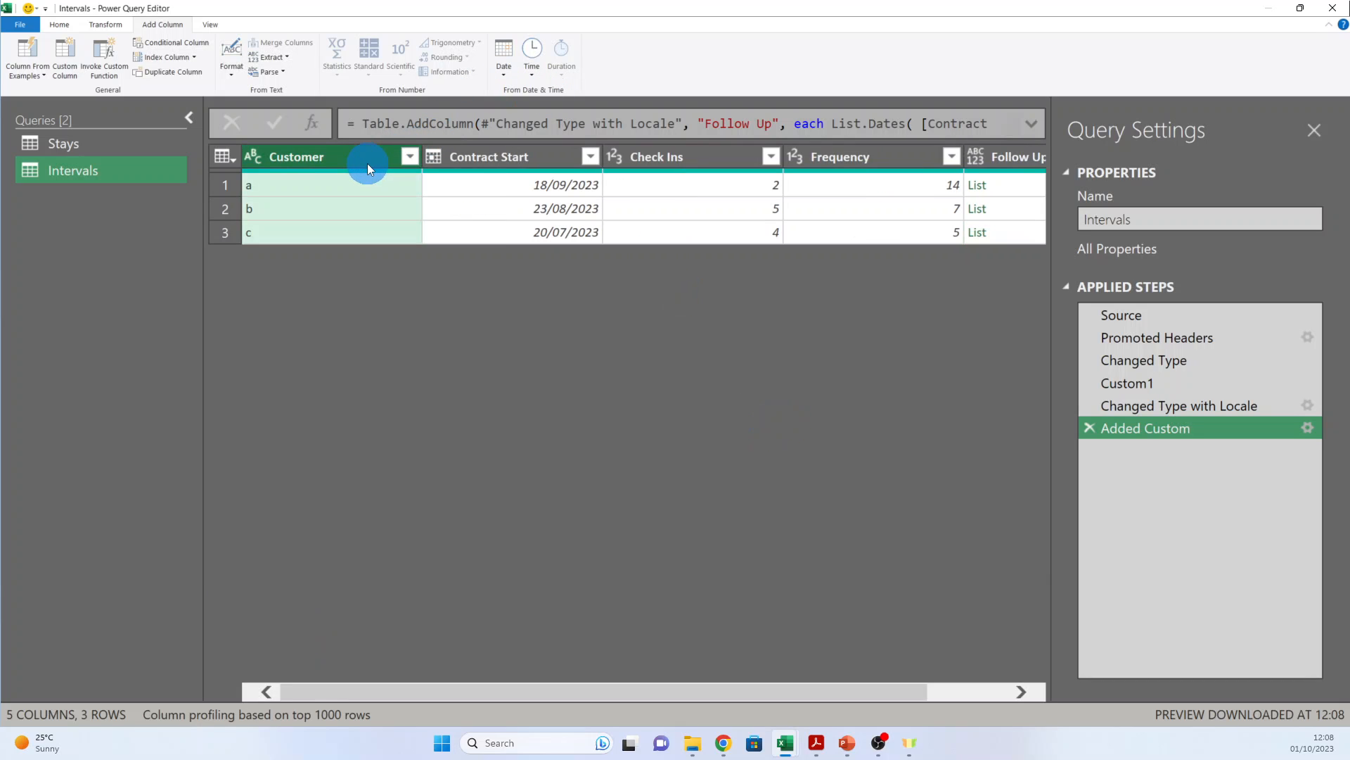
ctrl+click(1006, 155)
right_click(966, 157)
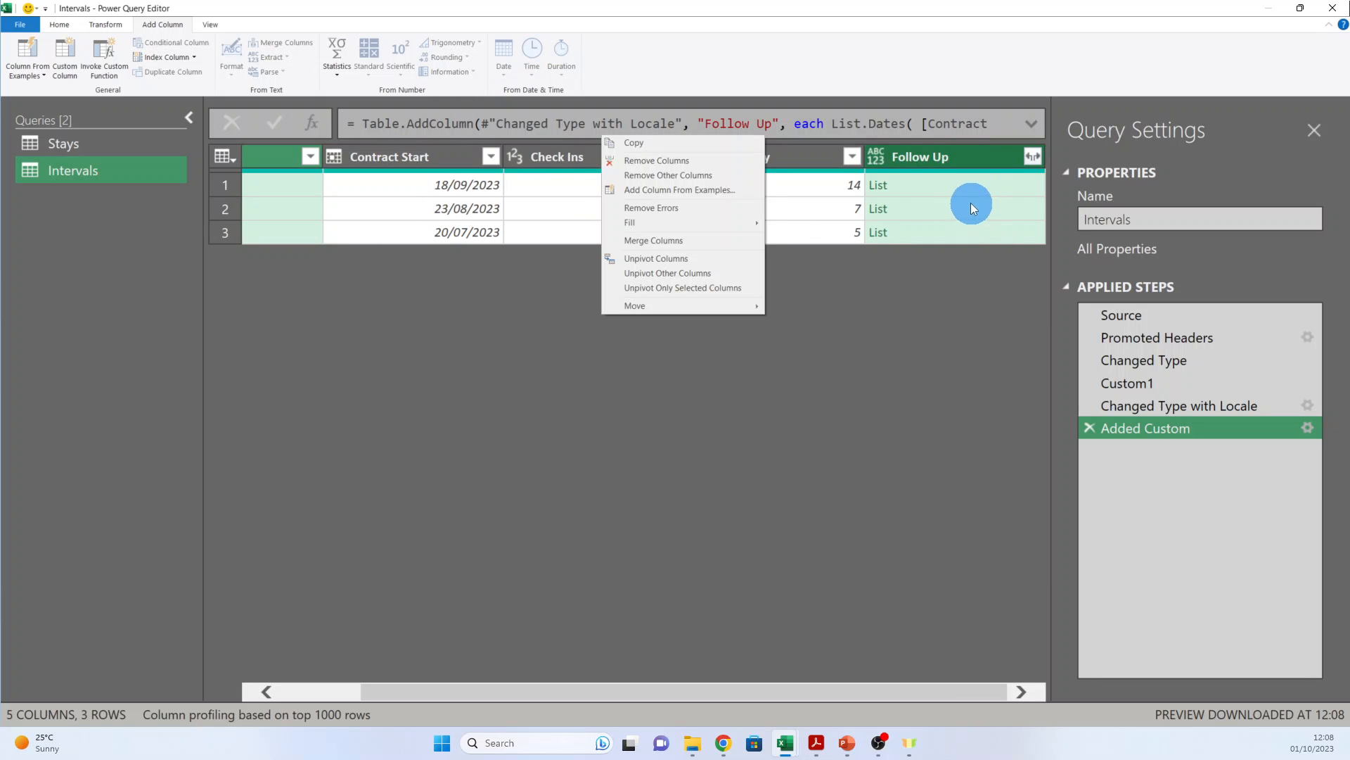
click(713, 176)
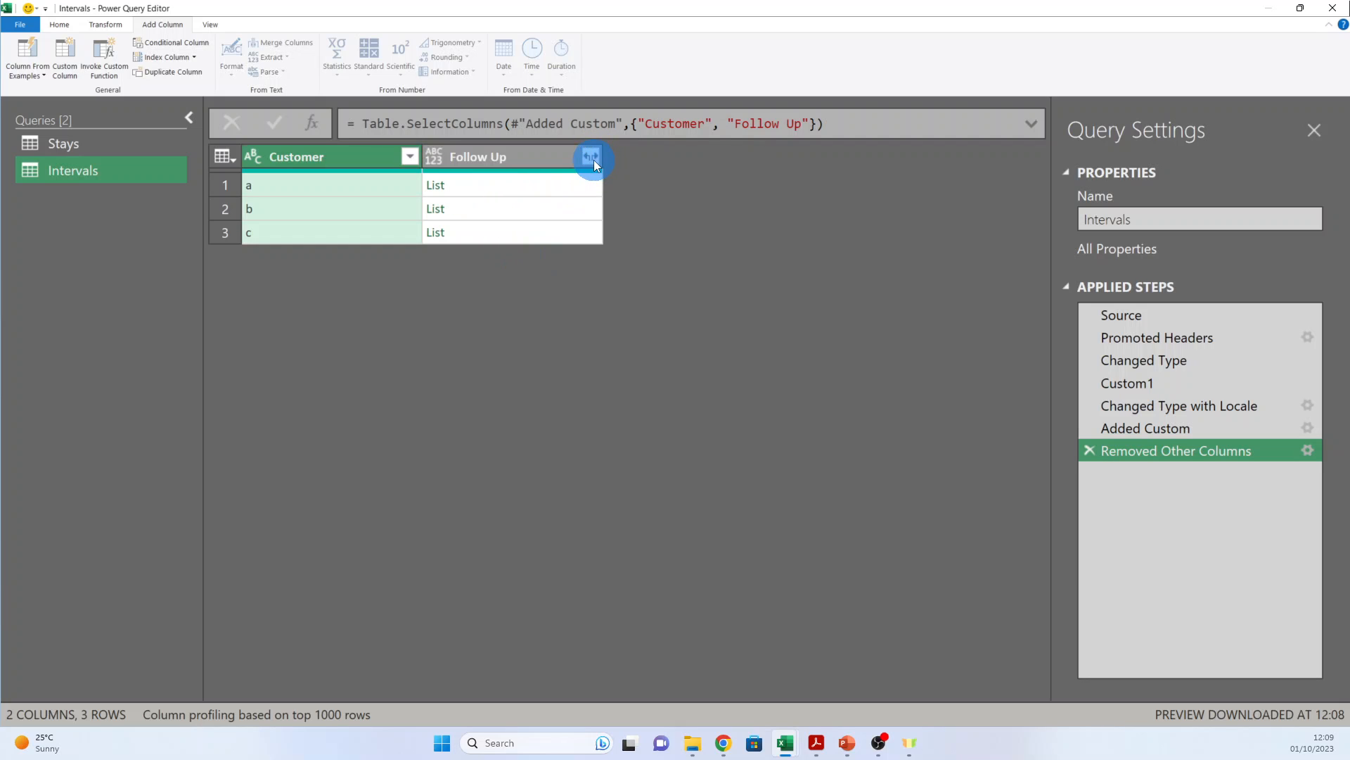
click(592, 158)
click(563, 181)
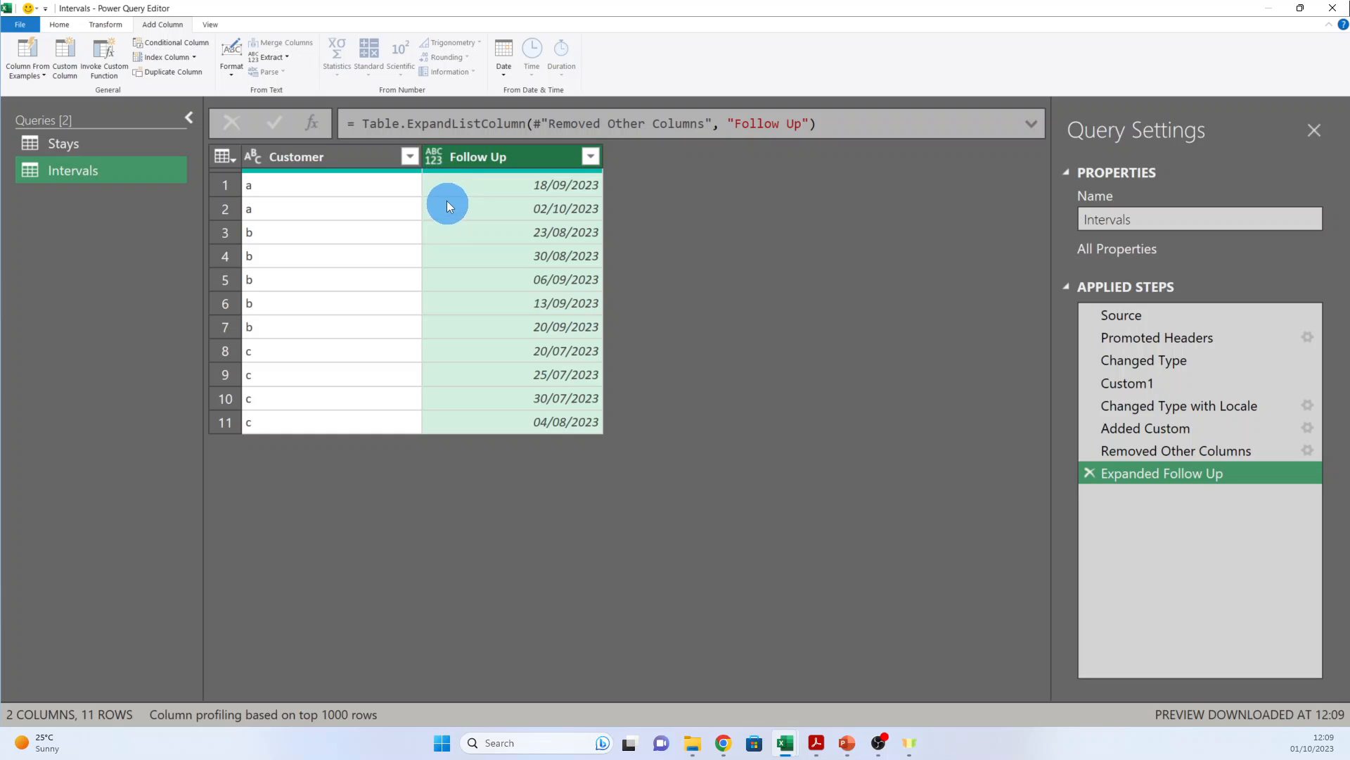
- Change the Follow Up column's data type to Date using the English (United Kingdom) locale
click(432, 158)
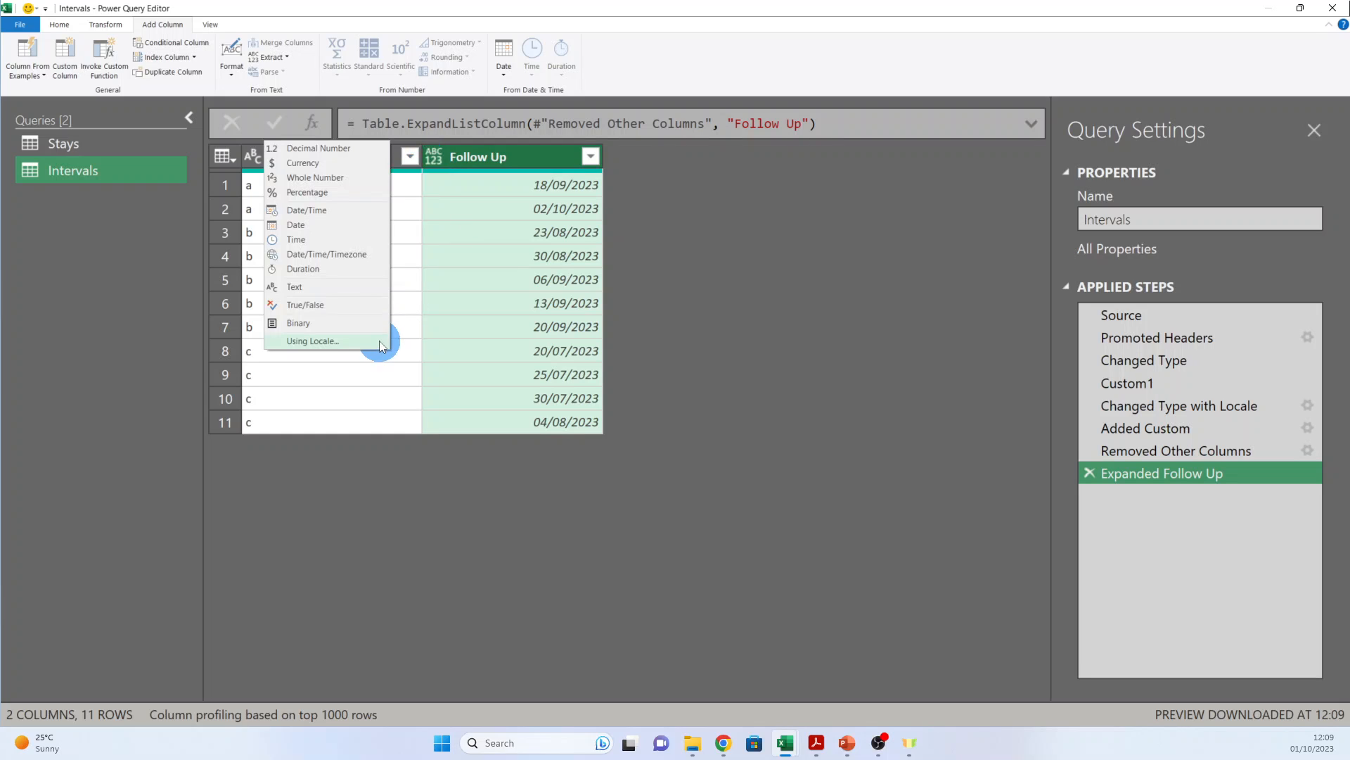
click(336, 341)
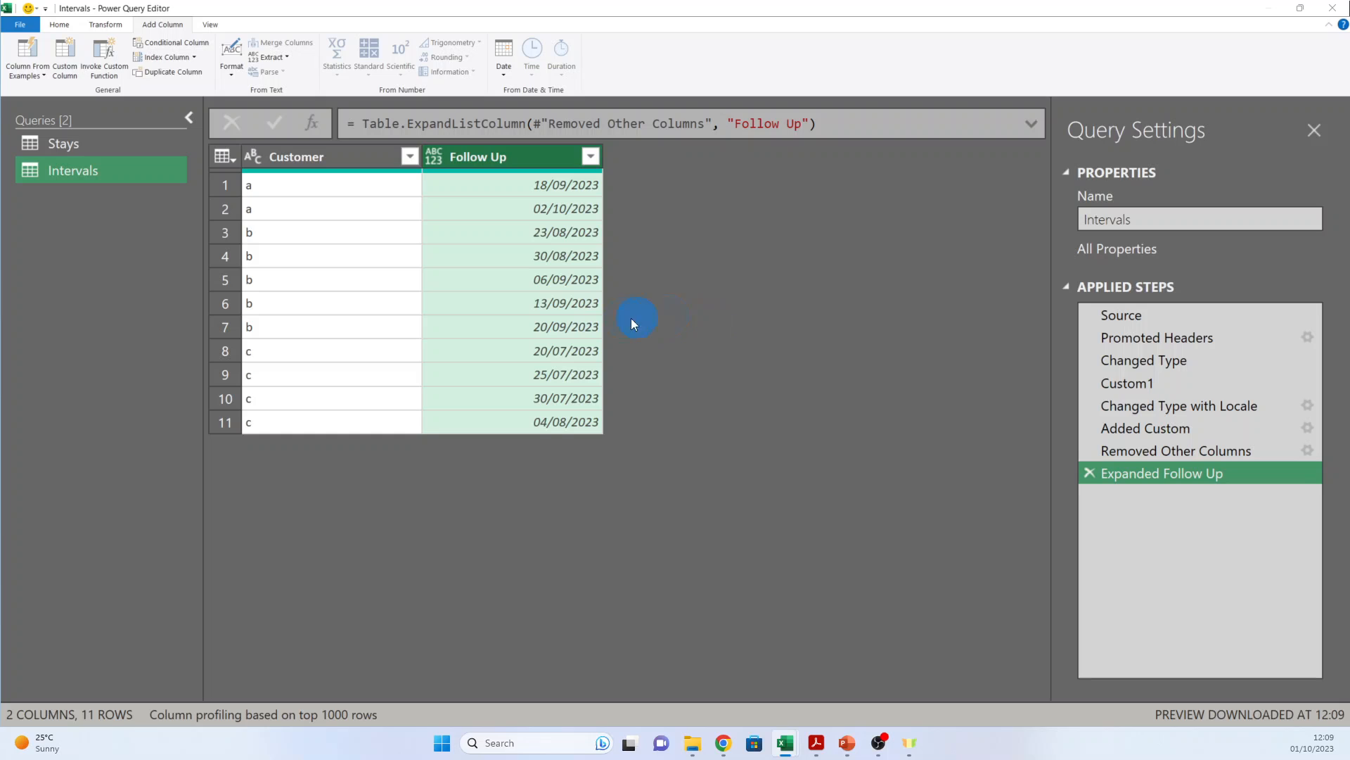
click(512, 358)
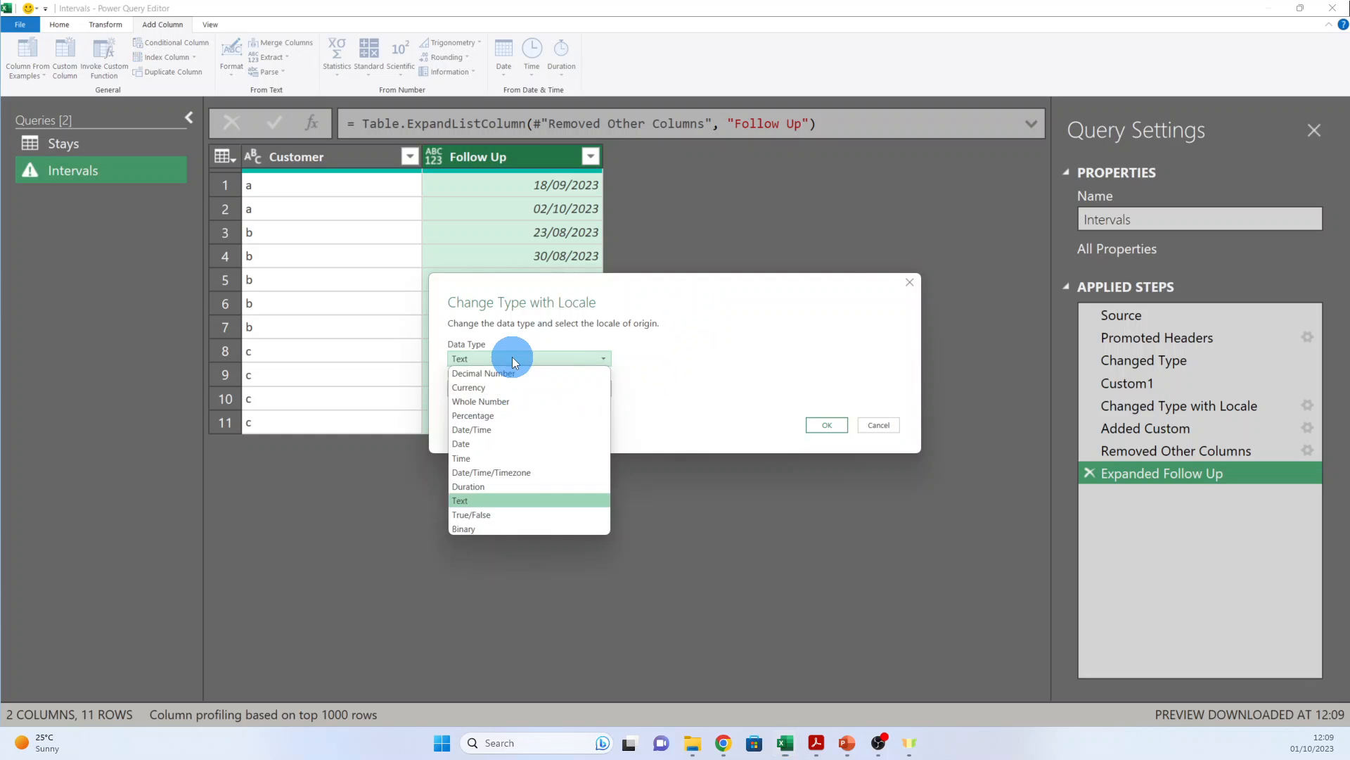
click(490, 443)
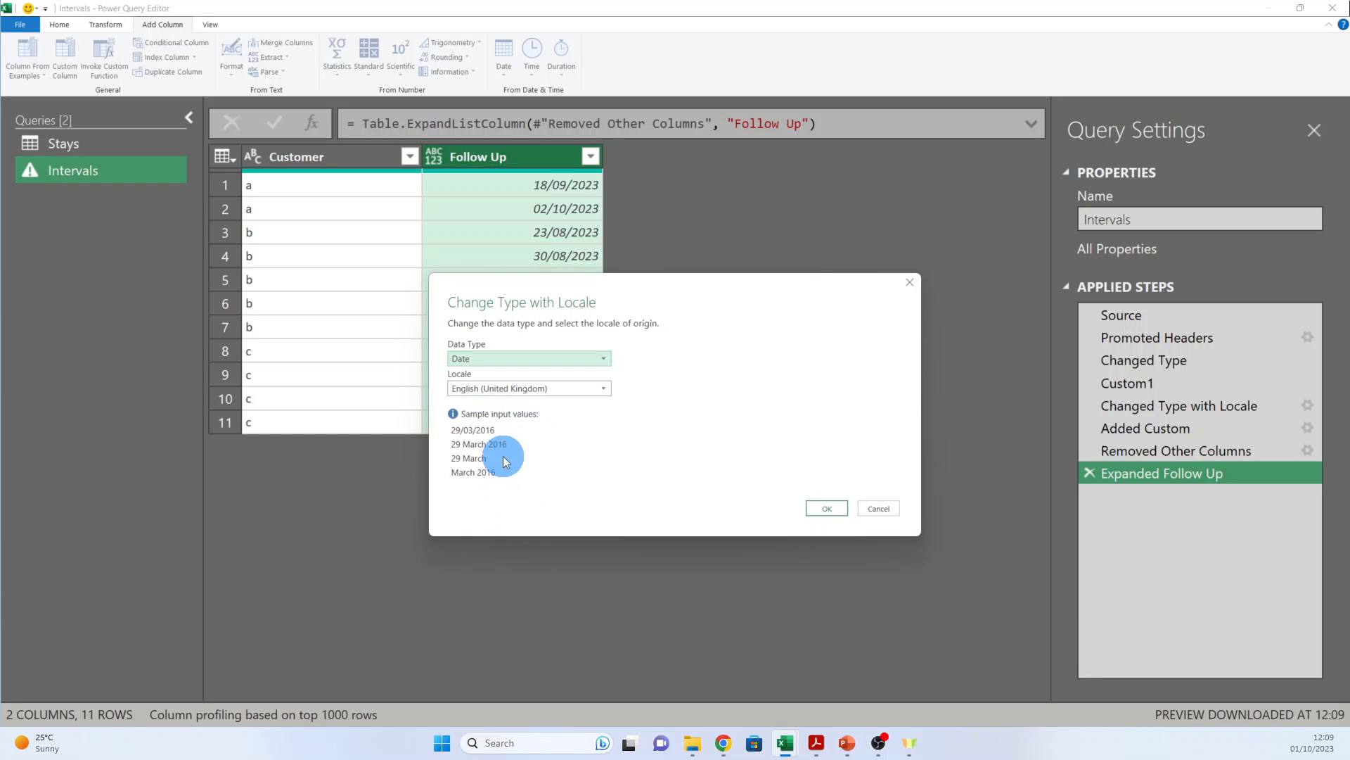
click(827, 508)
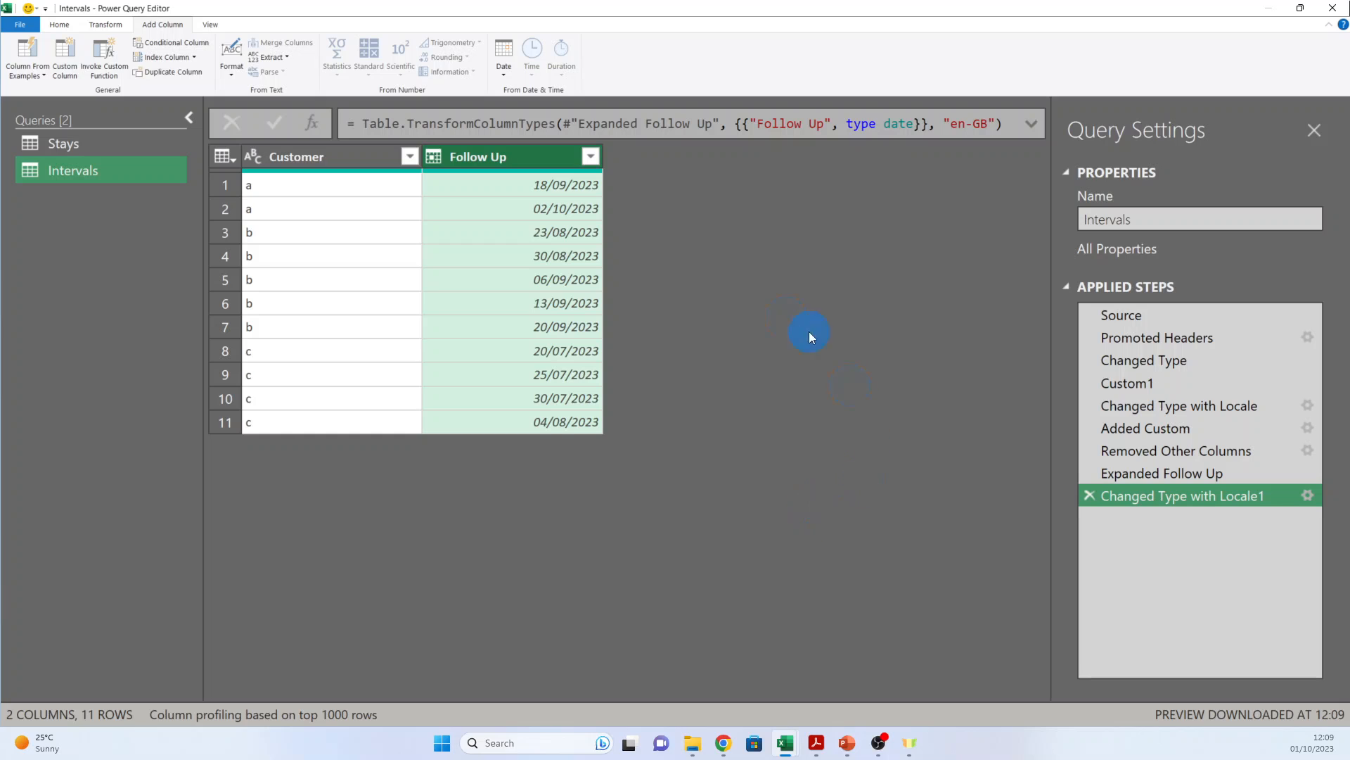
- Close the editor and load the Intervals query as a table on the existing worksheet, starting at cell G1
click(61, 26)
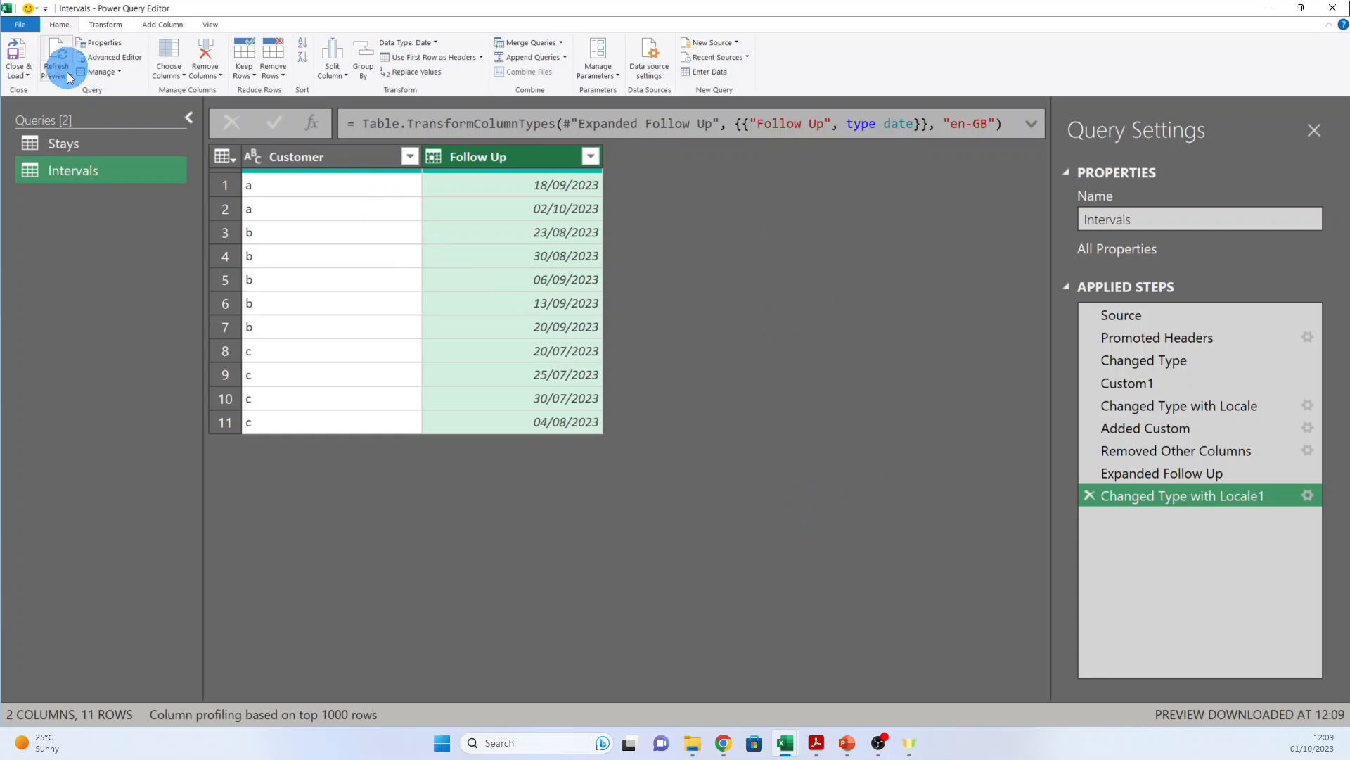
click(26, 76)
click(32, 87)
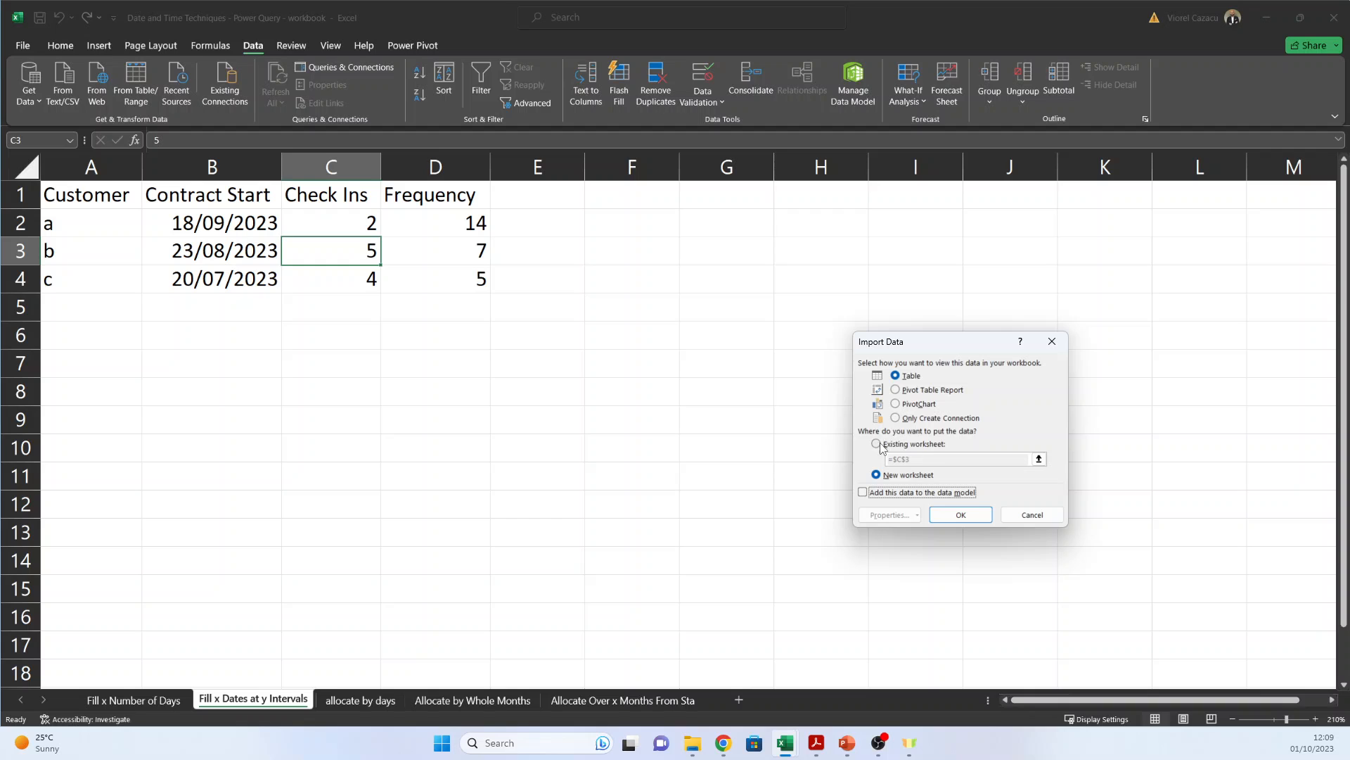
click(876, 444)
click(702, 199)
click(977, 516)
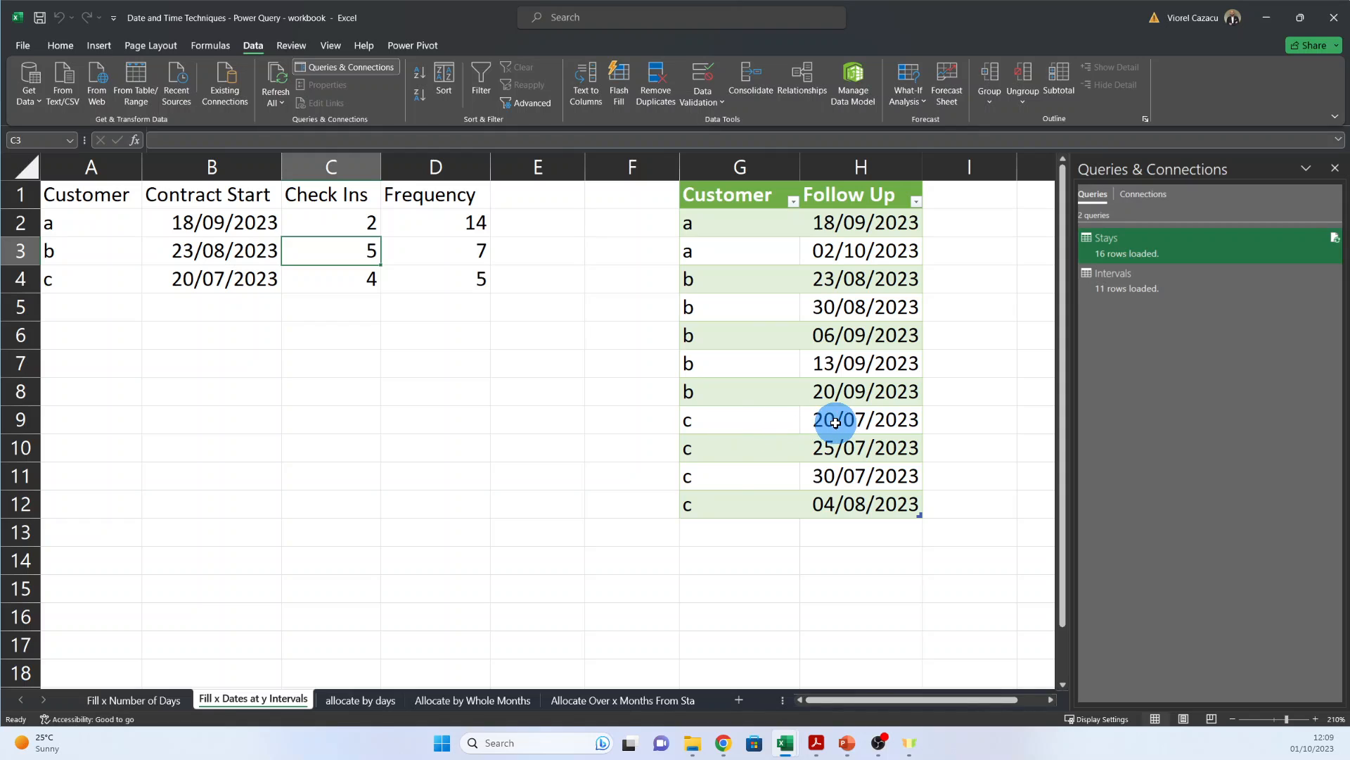
click(872, 427)
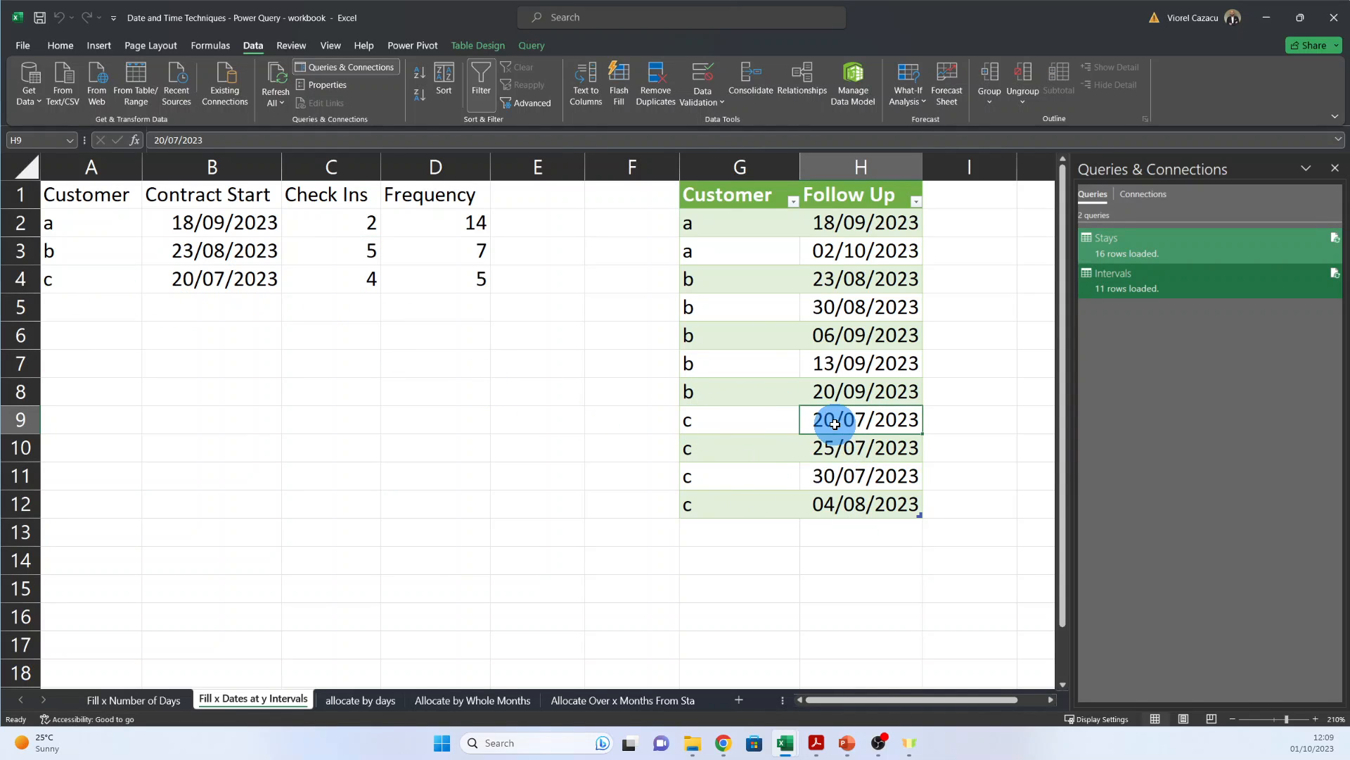
click(844, 497)
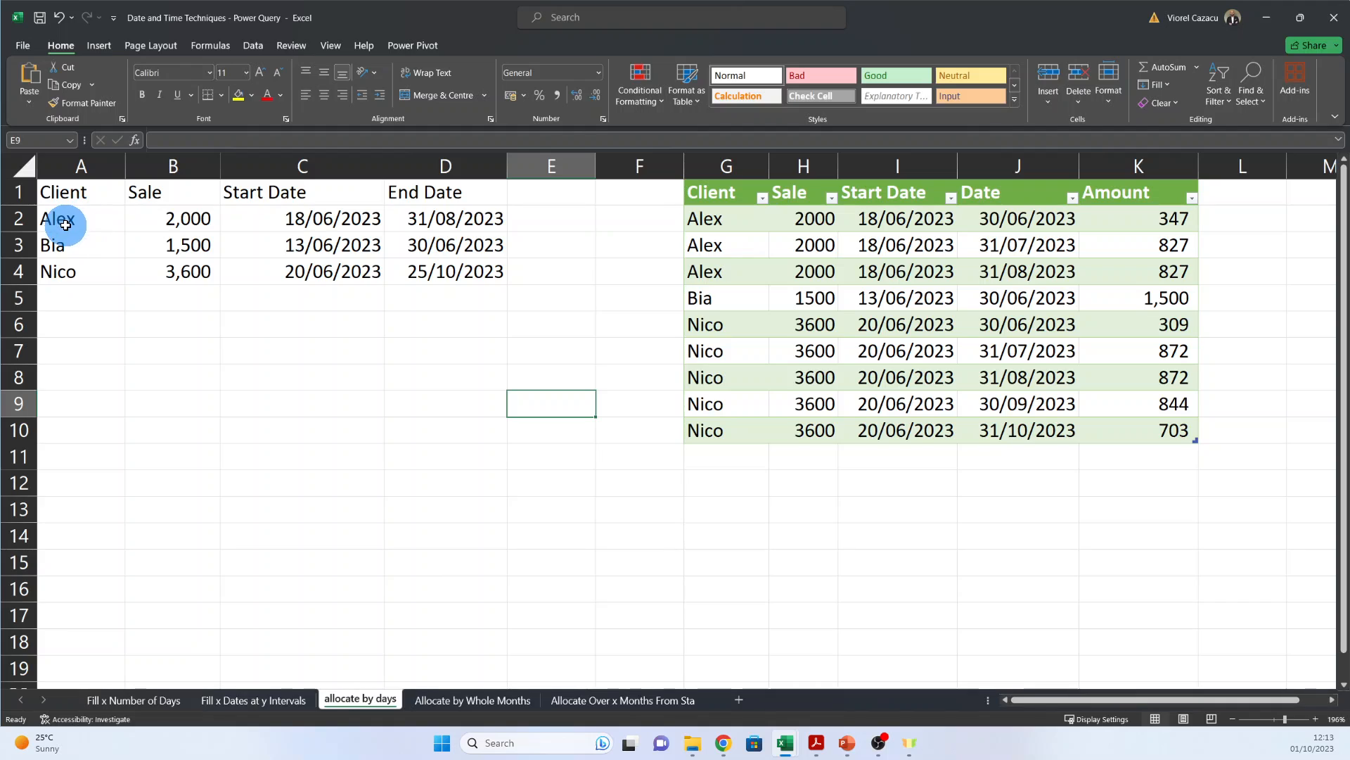
- Examine the first client's sale, start date and end date against the monthly amounts allocated in the finished table
click(355, 221)
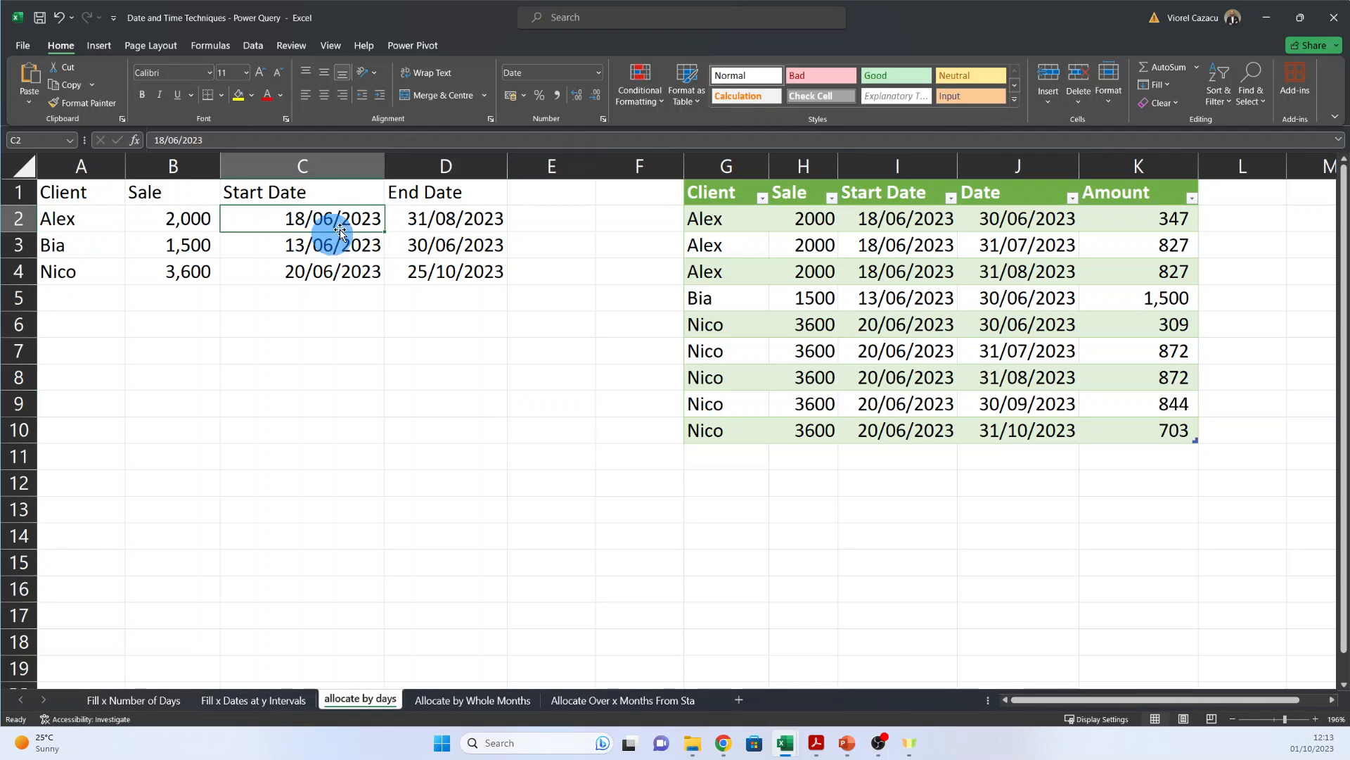
click(470, 220)
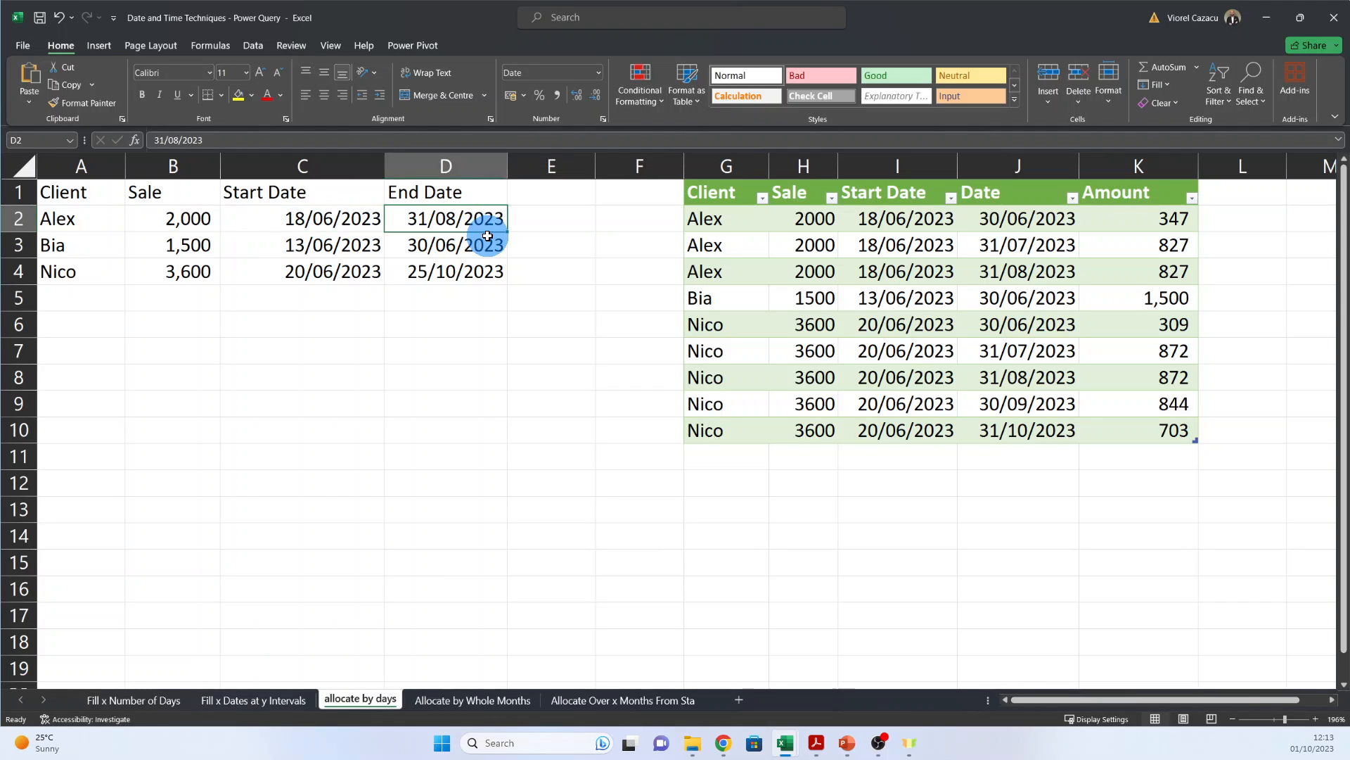
drag(302, 220, 444, 218)
click(325, 220)
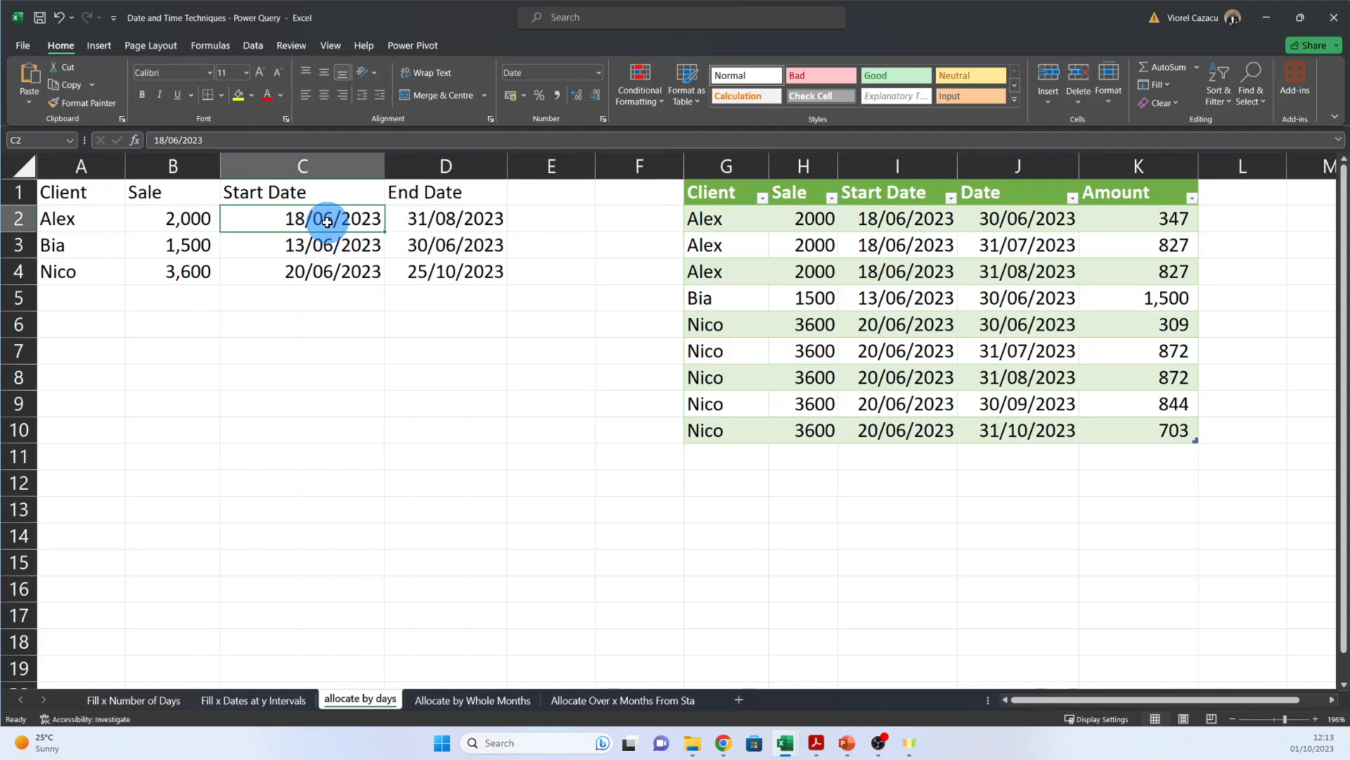
click(446, 218)
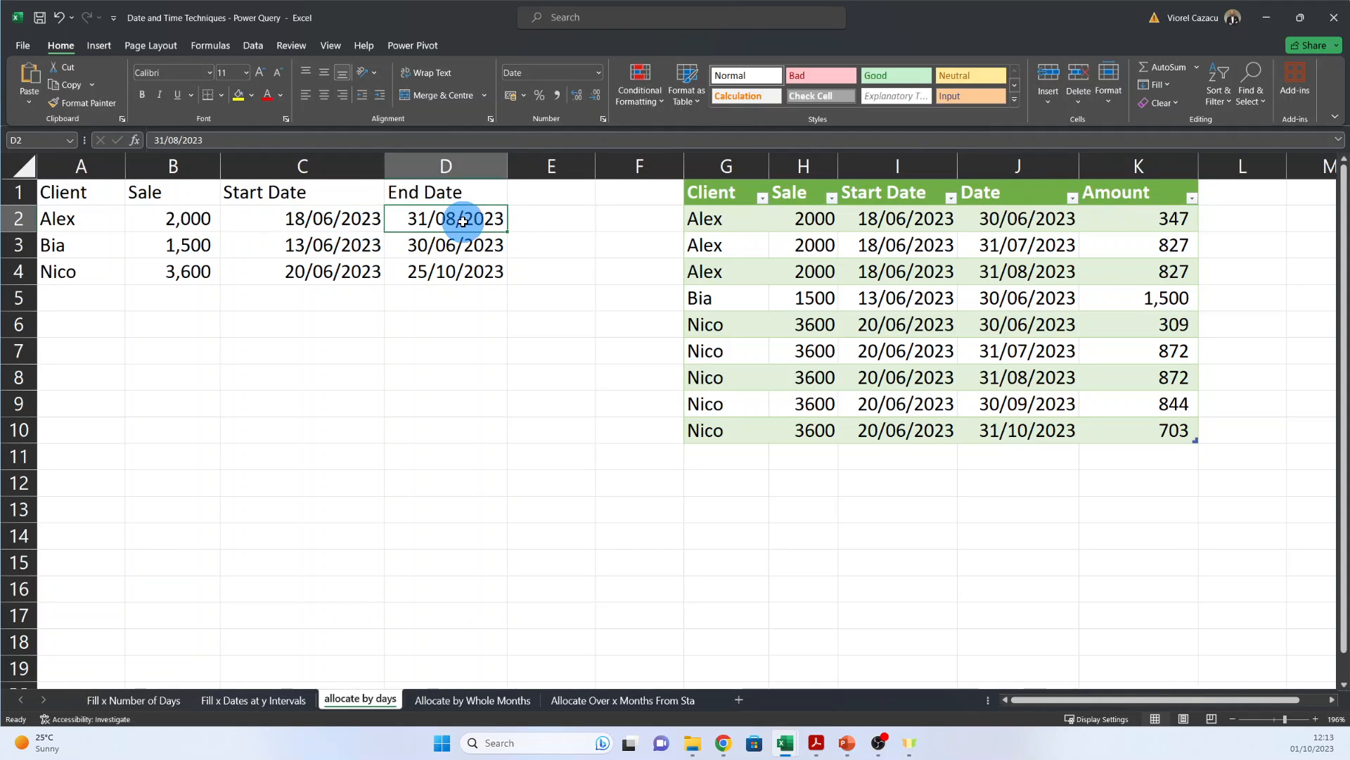
click(185, 228)
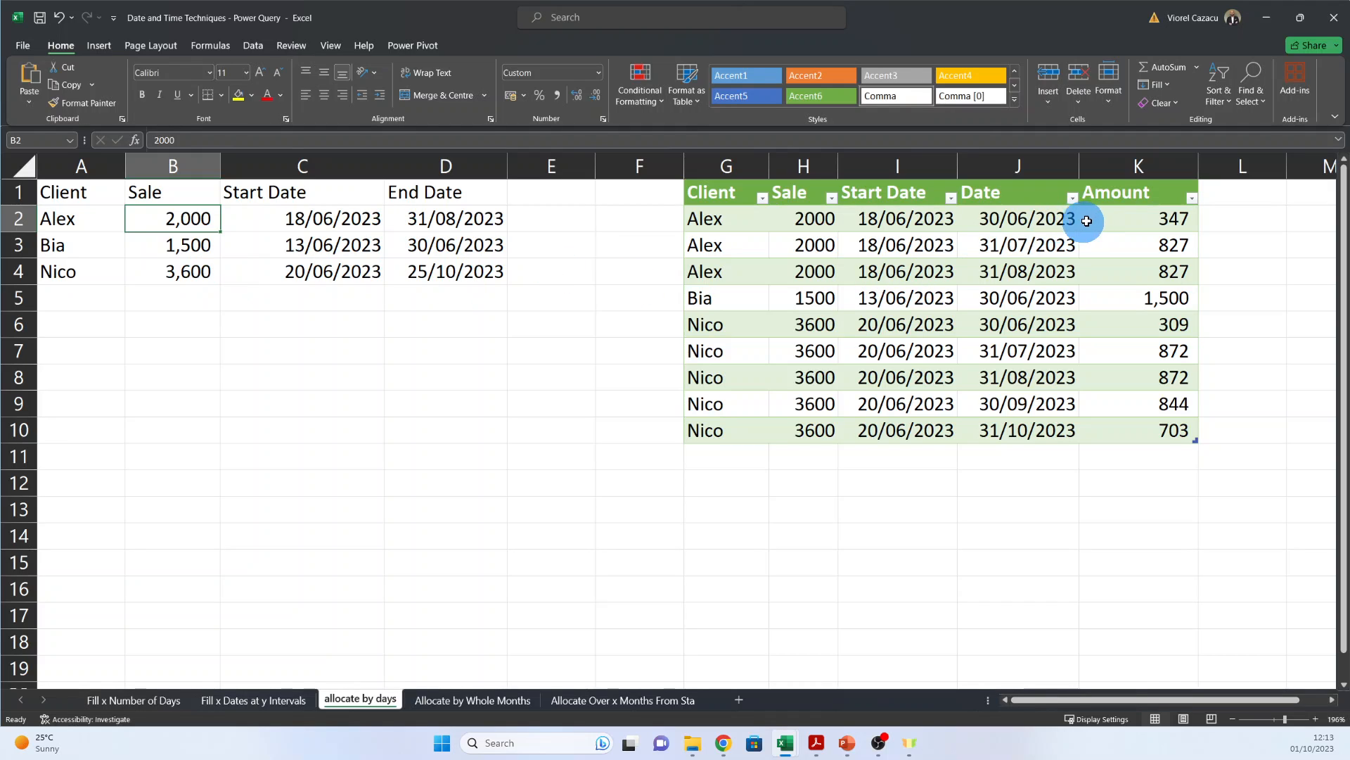
click(1131, 220)
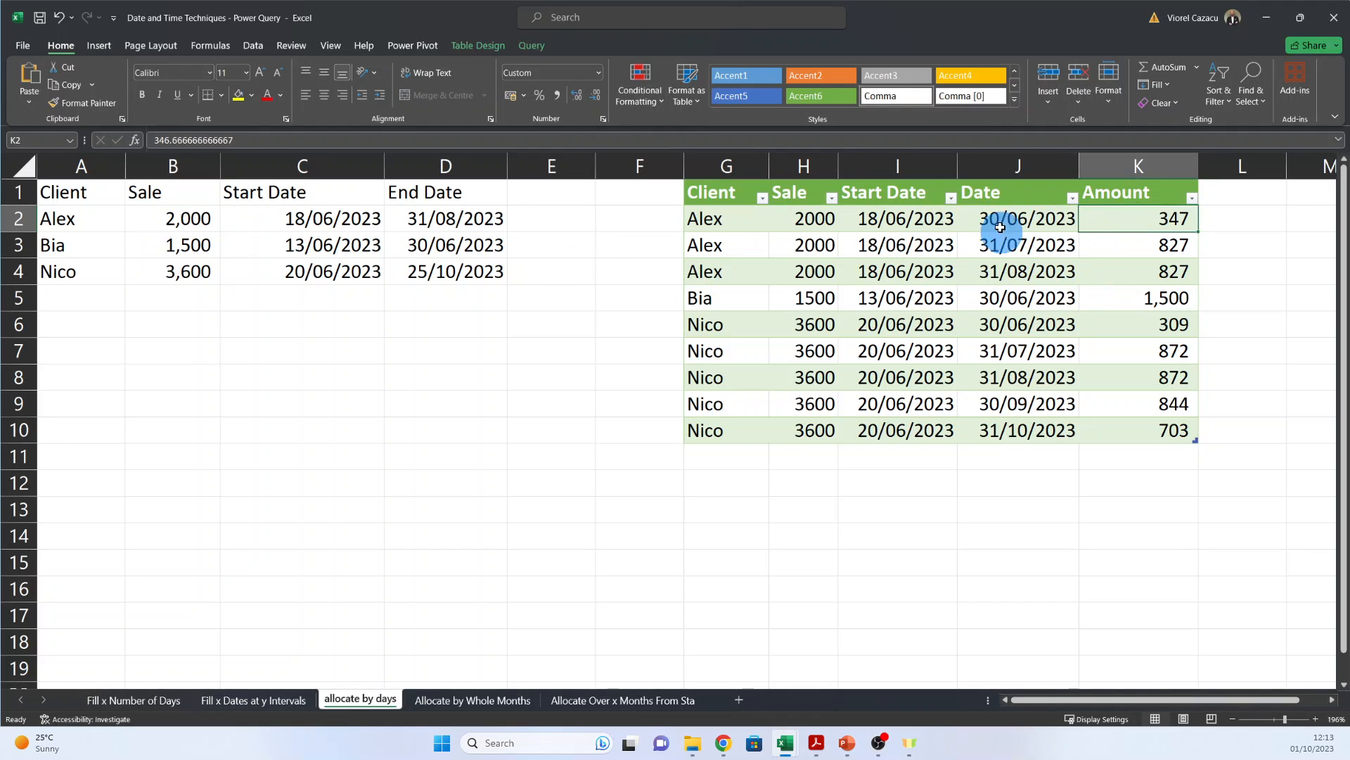
click(1129, 245)
click(1124, 270)
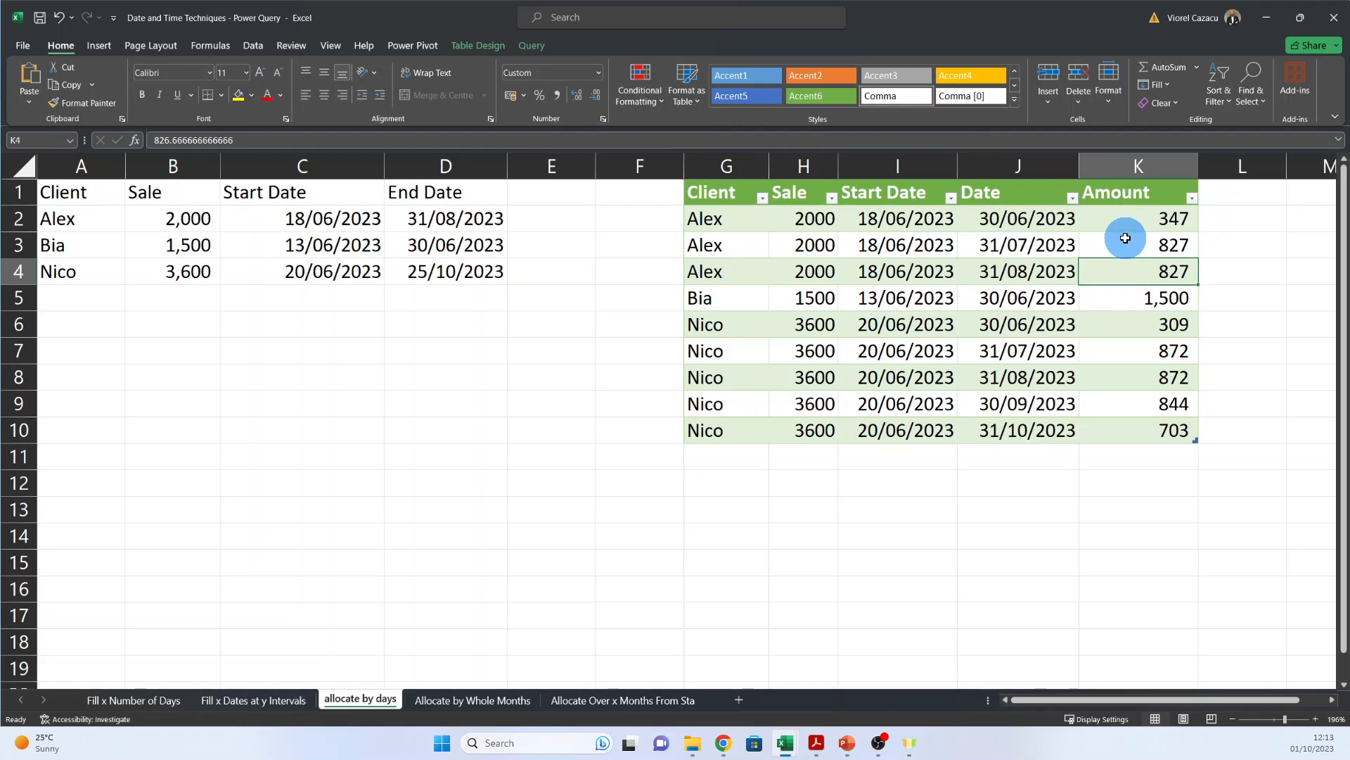
click(1125, 247)
click(1119, 261)
click(1121, 248)
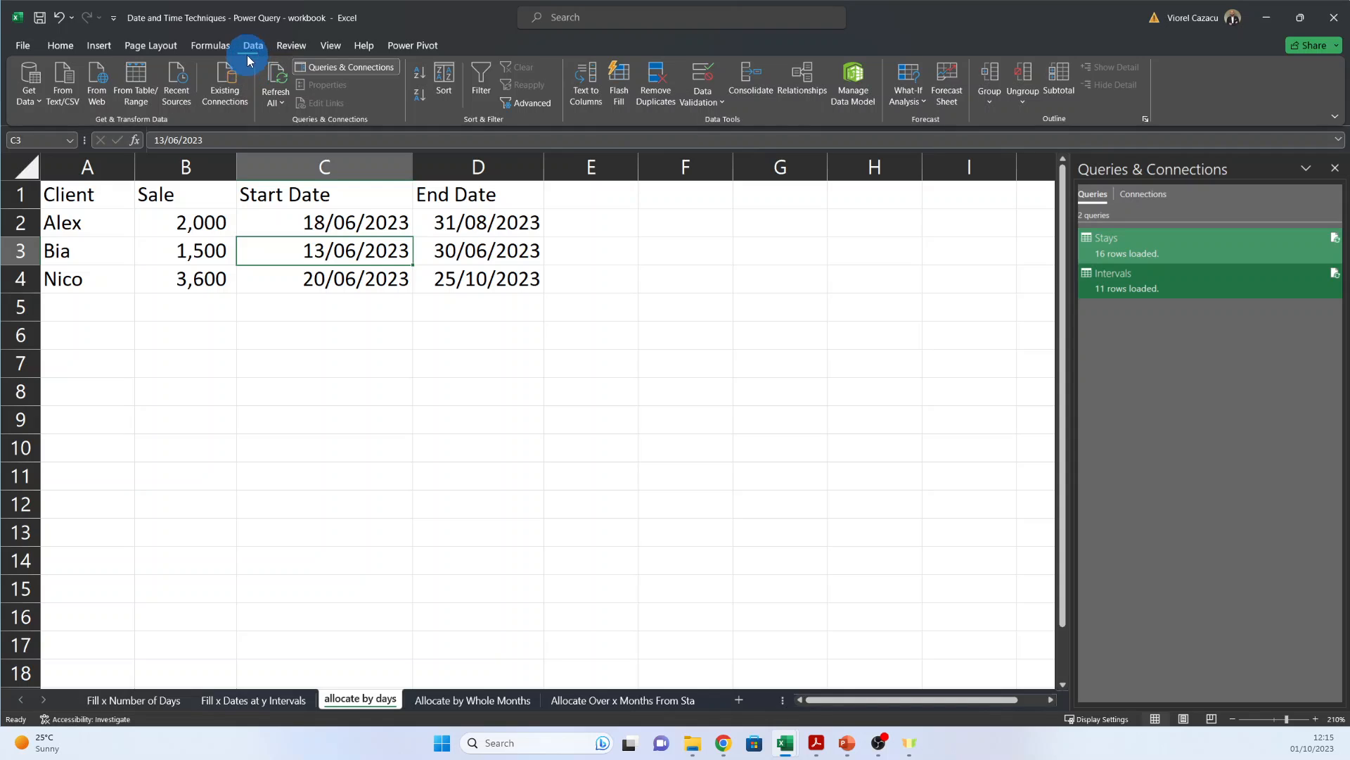
- Bring the client sales range on the allocate by days sheet into the Power Query Editor
click(142, 77)
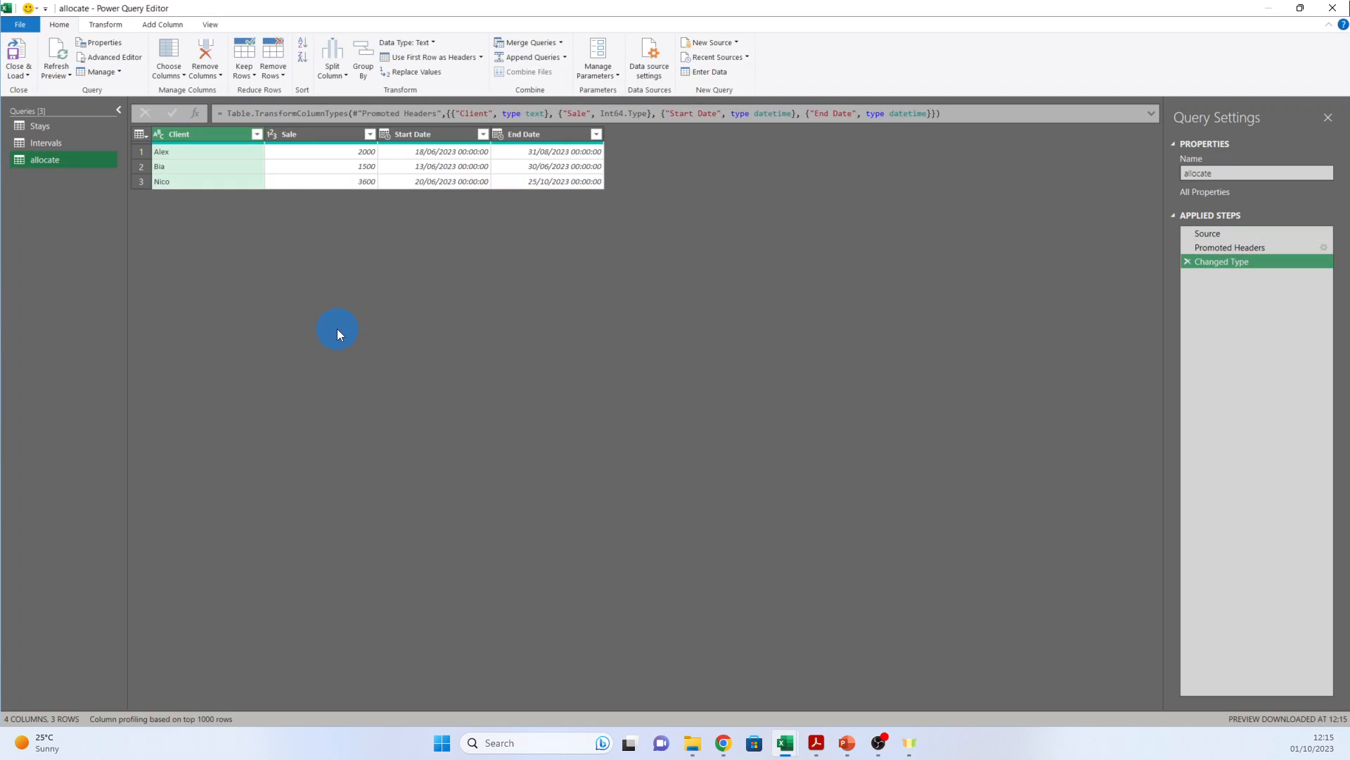
click(746, 567)
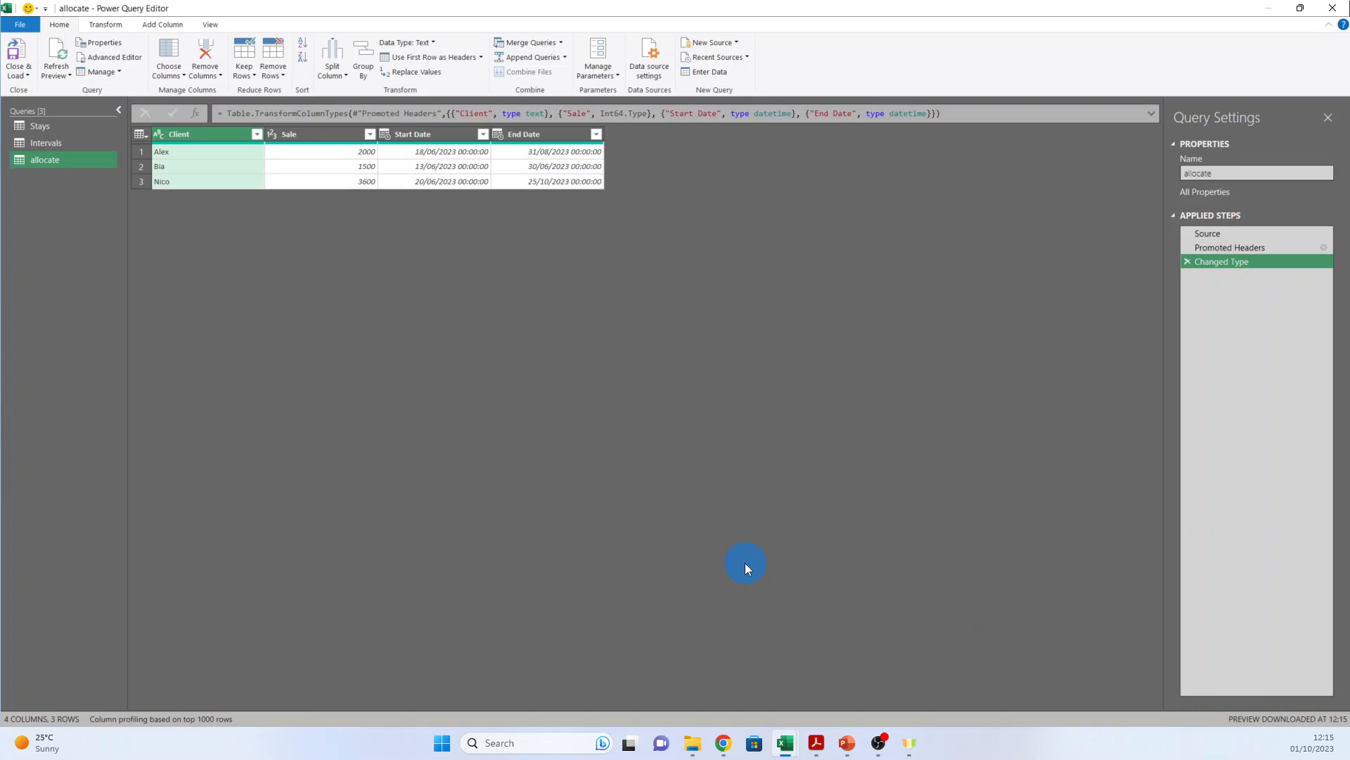
key(ctrl+plus)
key(ctrl+plus)
key(ctrl+plus)
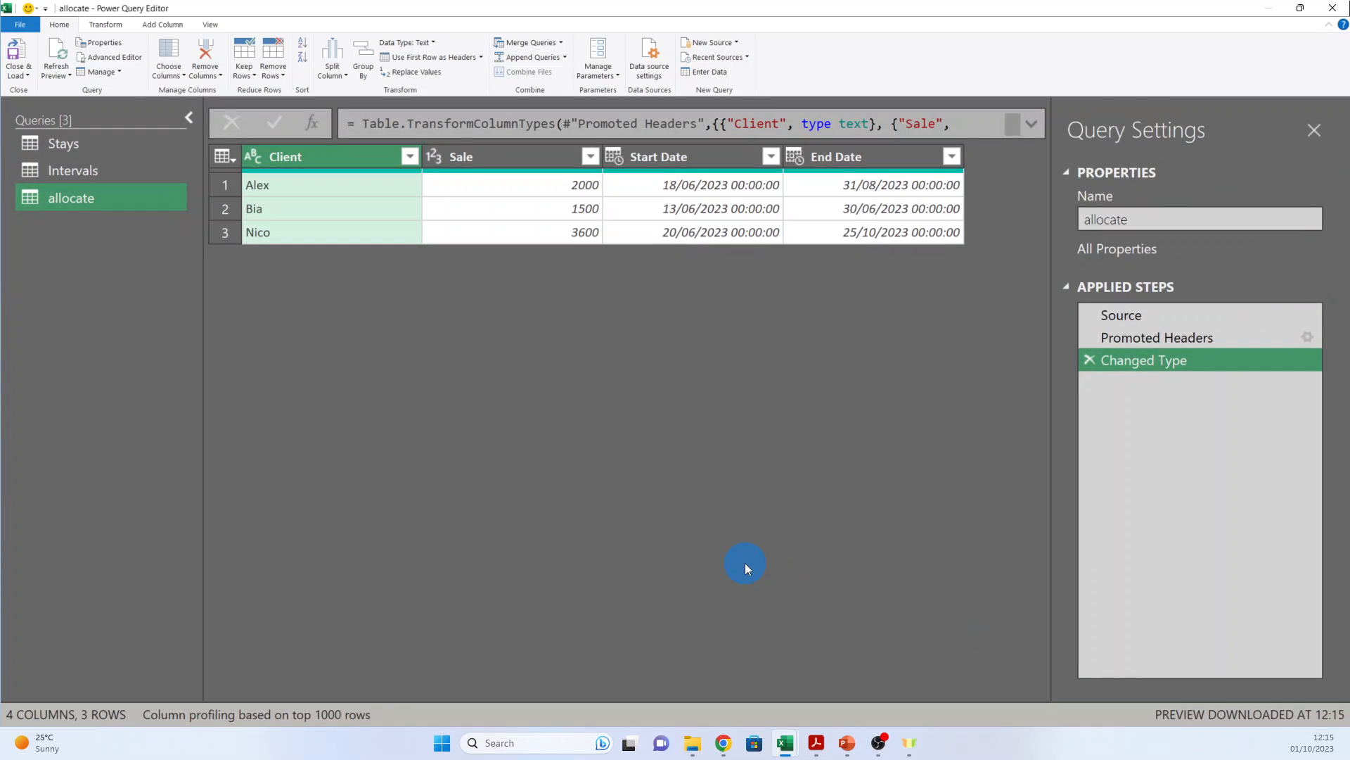
- Change the Start Date column's data type to Date using locale
click(611, 155)
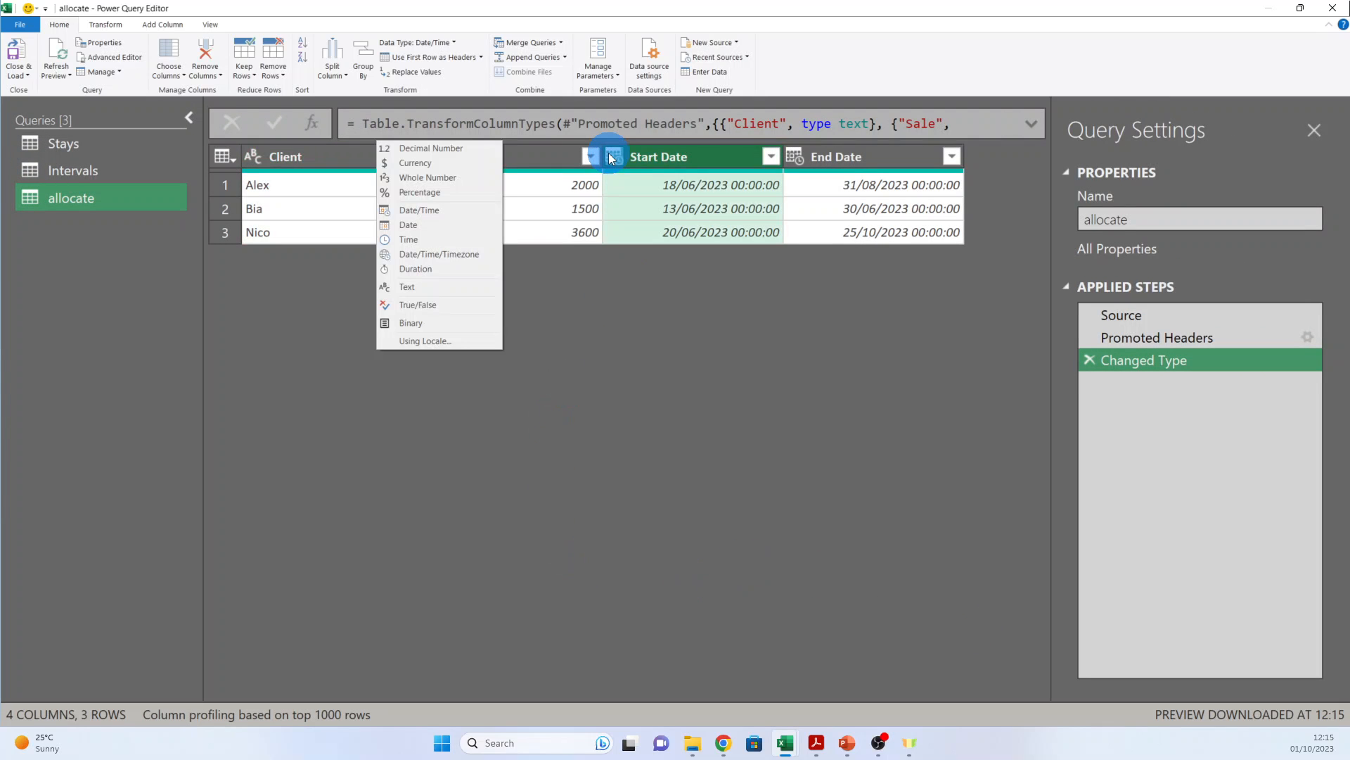
click(571, 427)
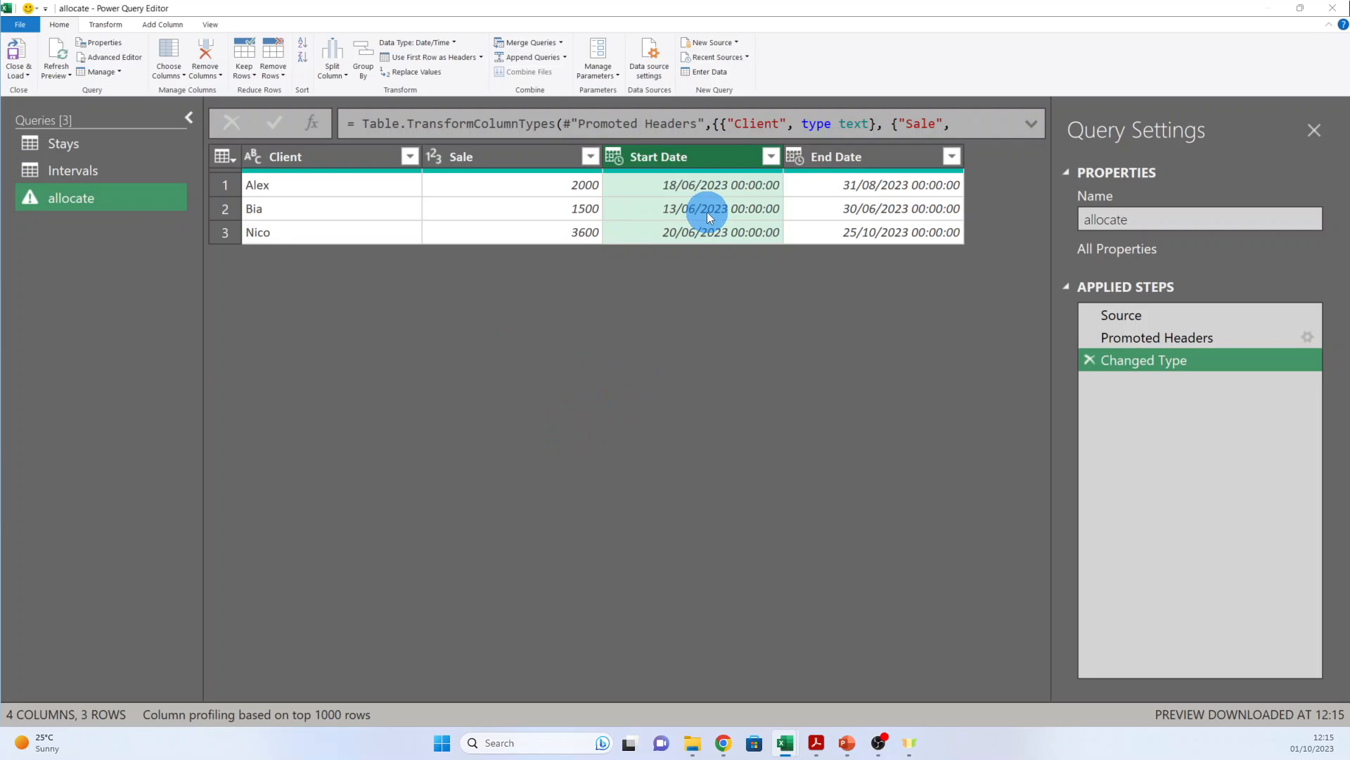
click(535, 359)
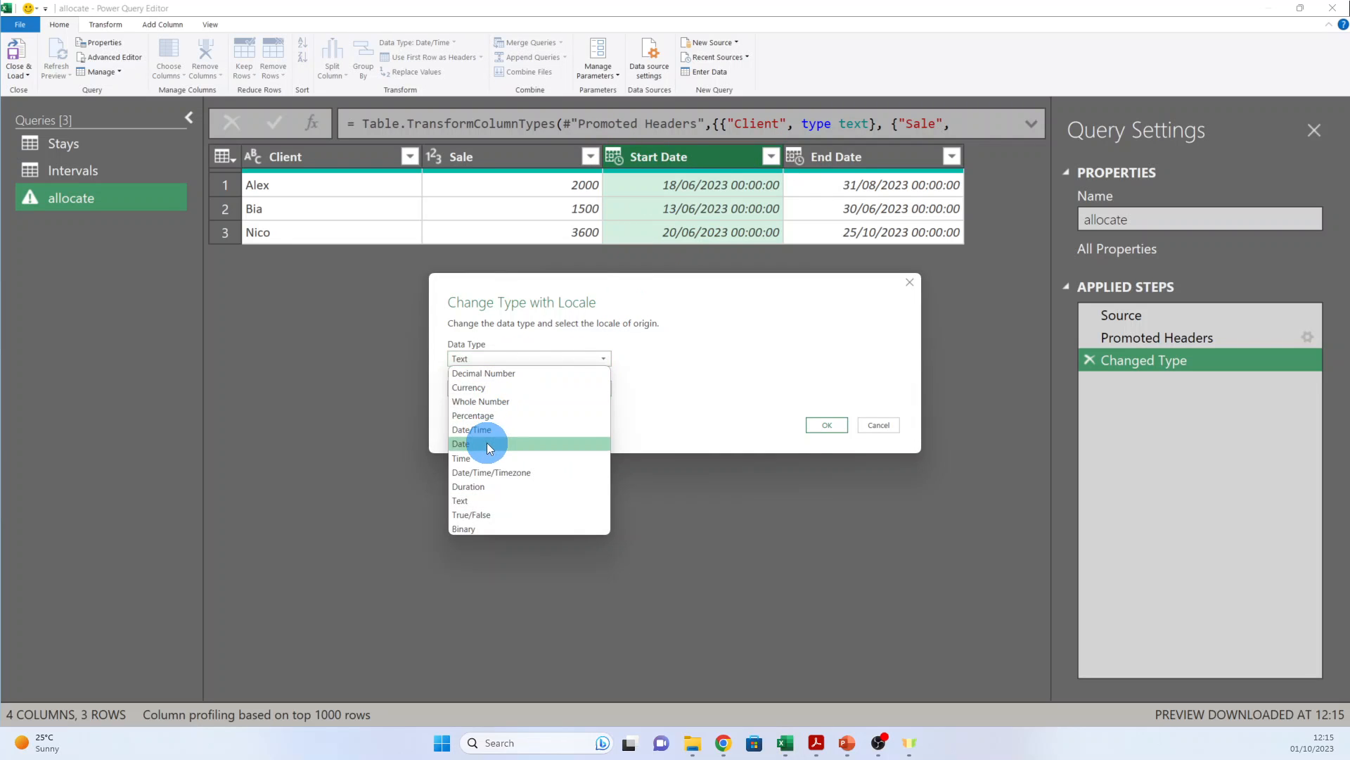
click(481, 444)
click(816, 507)
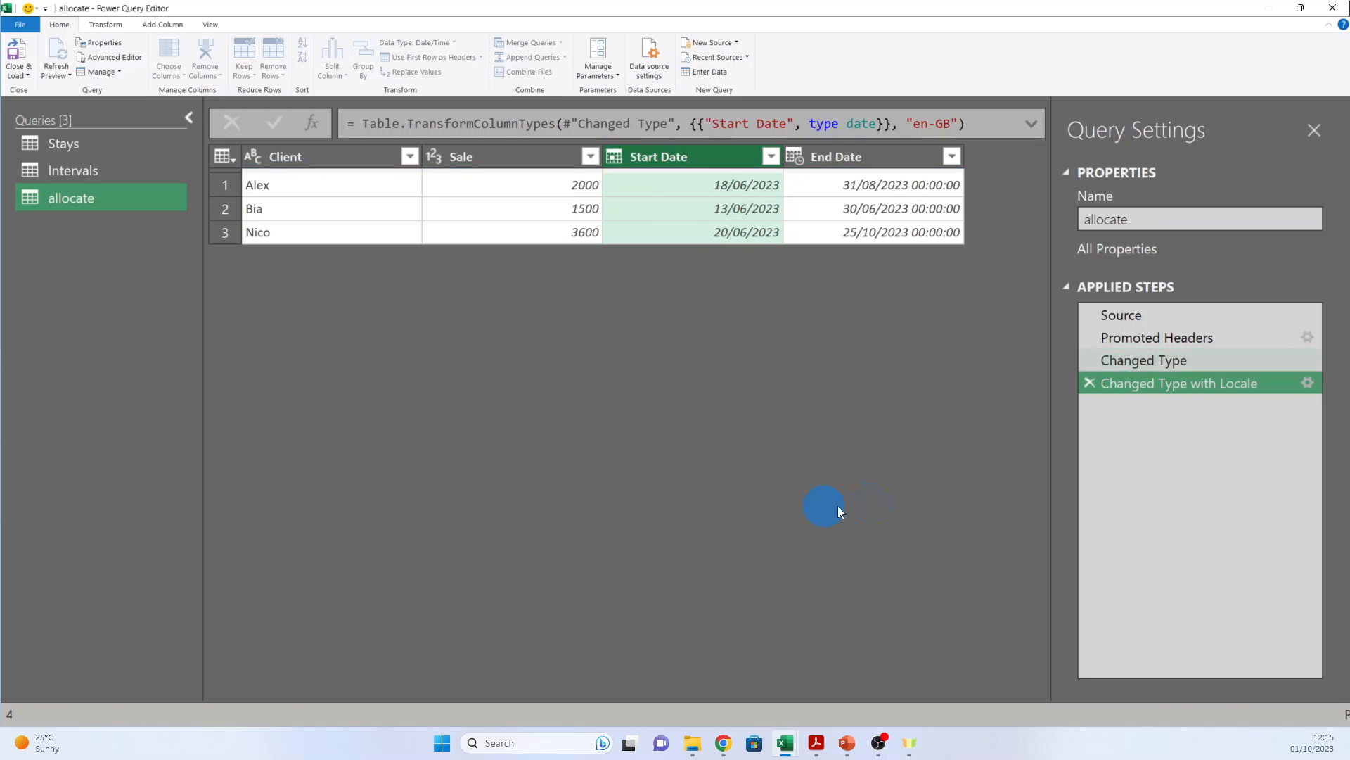
- Change the End Date column's data type to Date using the English (United Kingdom) locale
click(803, 162)
click(795, 156)
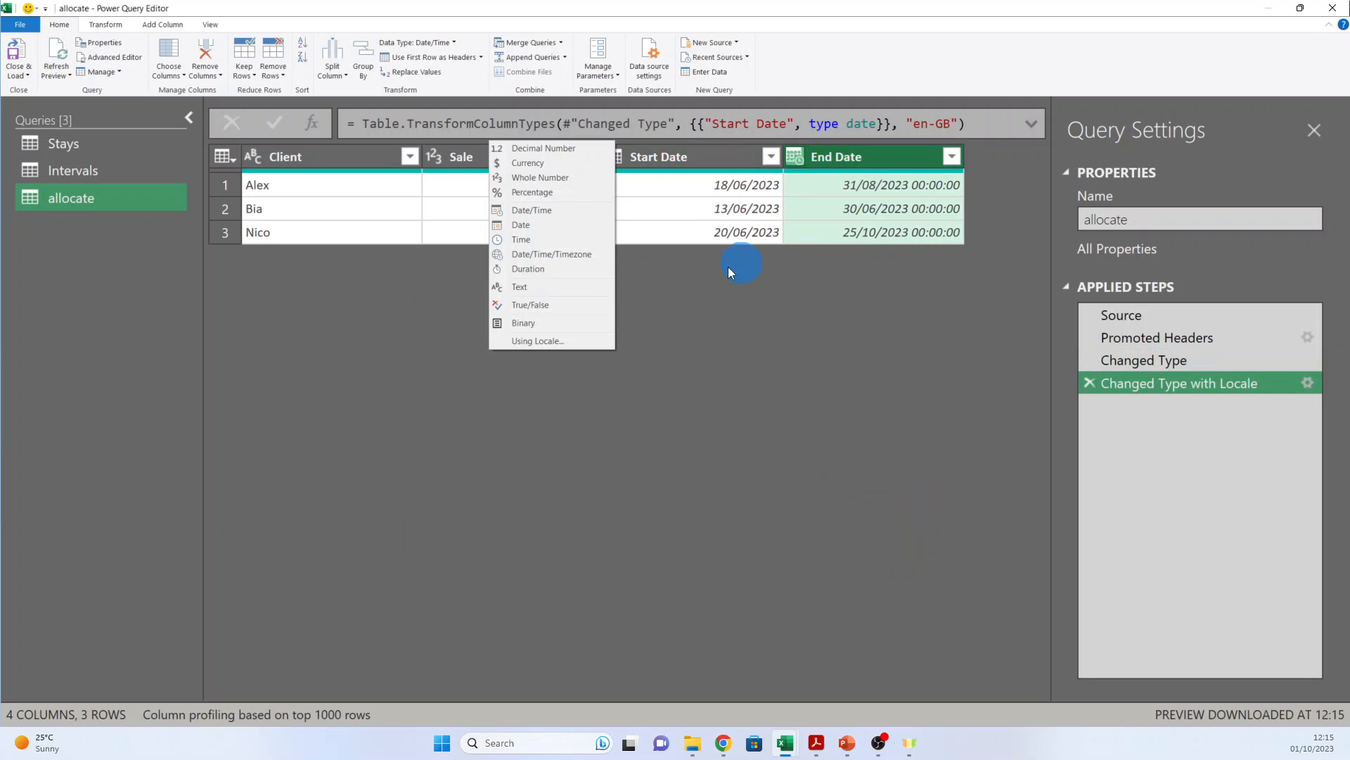
click(536, 343)
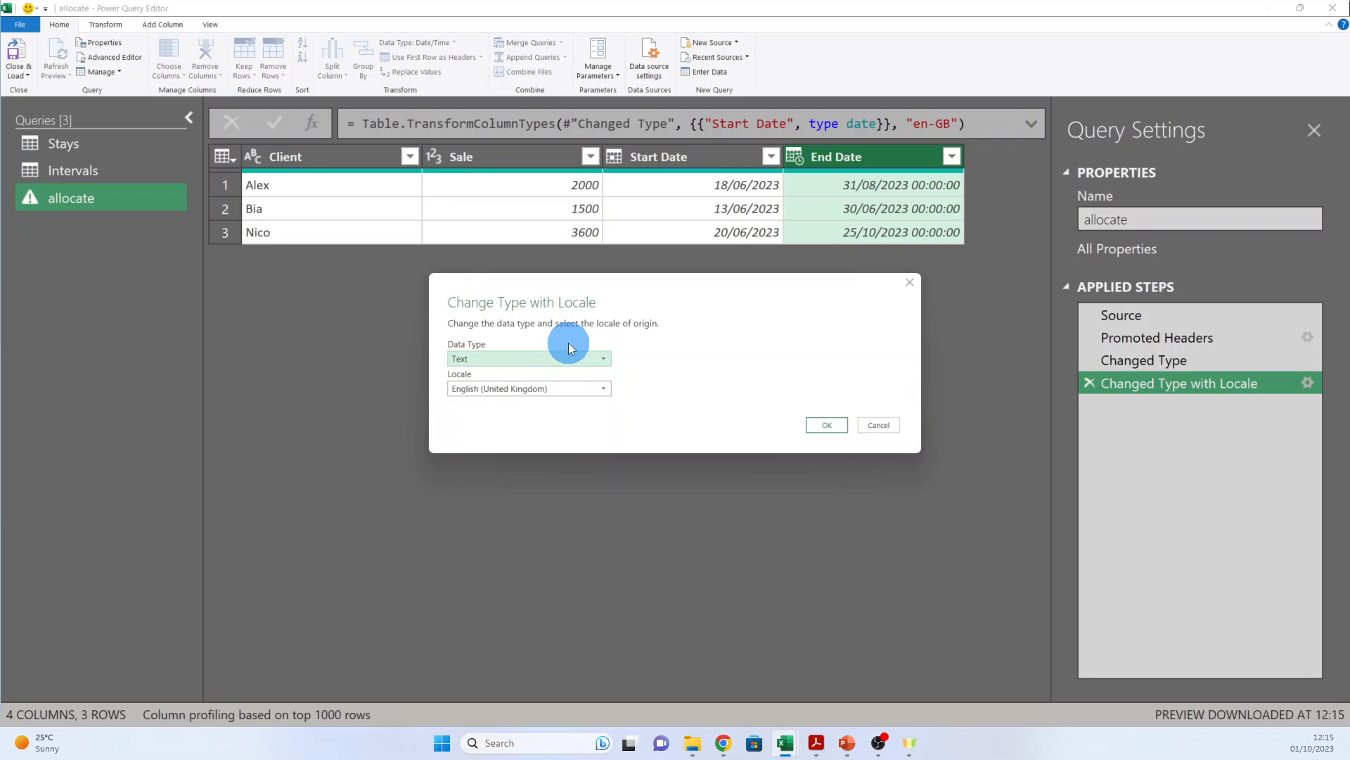
click(479, 360)
click(483, 444)
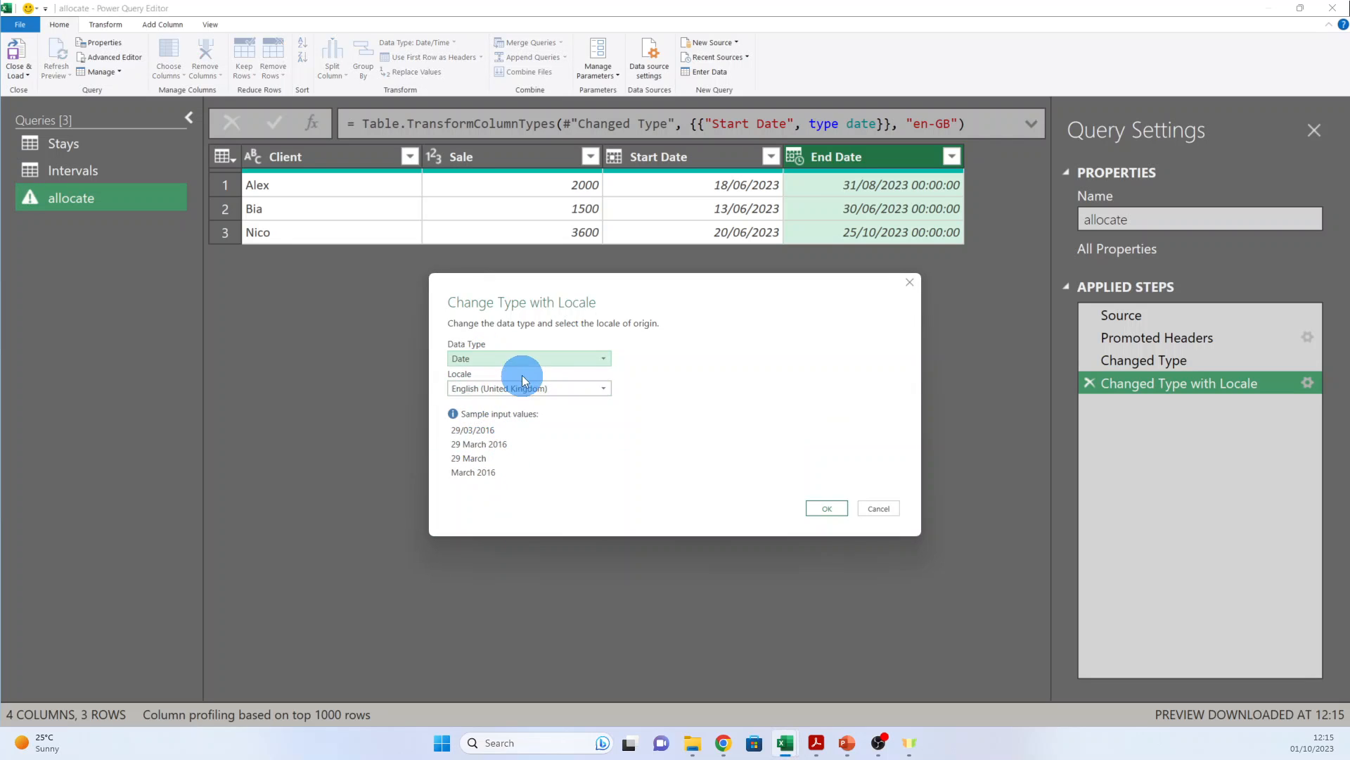
click(824, 508)
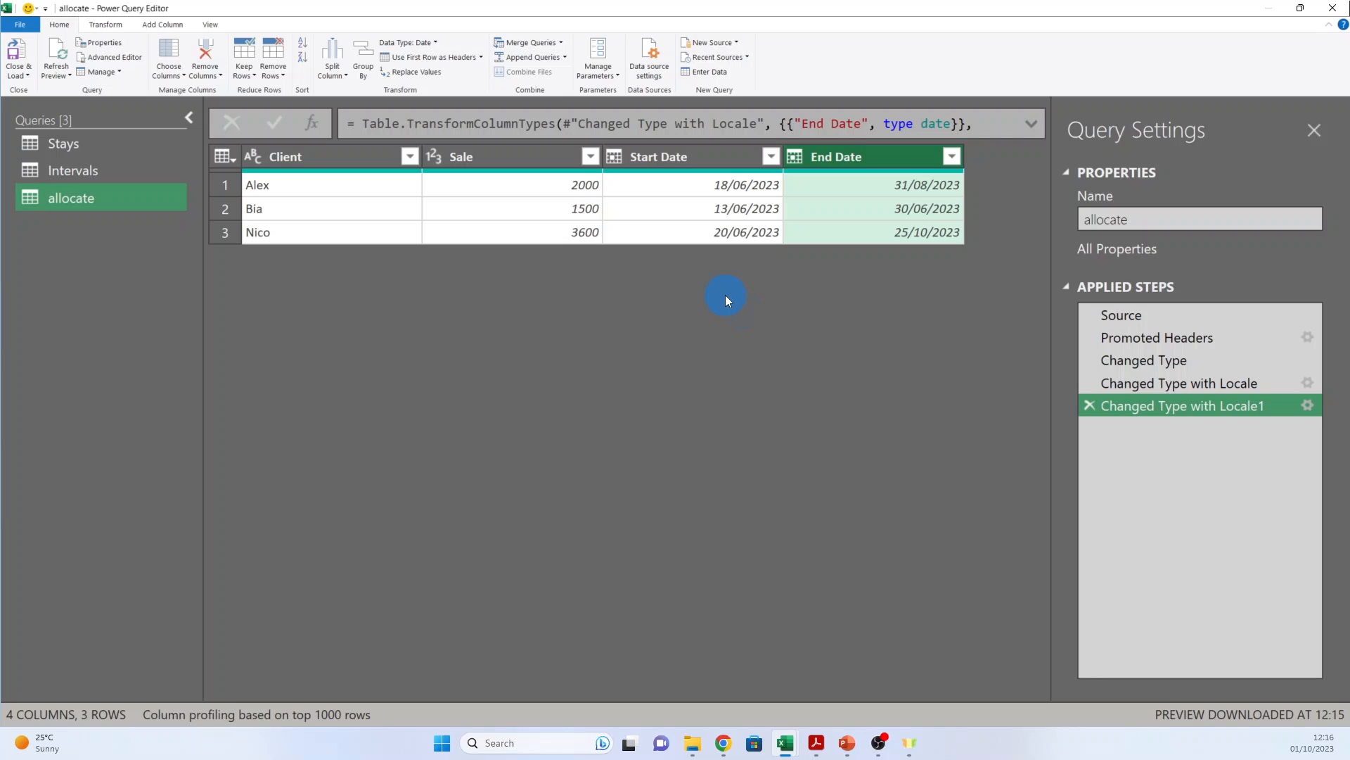
- Rename the allocate query as Raw Data
drag(1172, 207, 1052, 225)
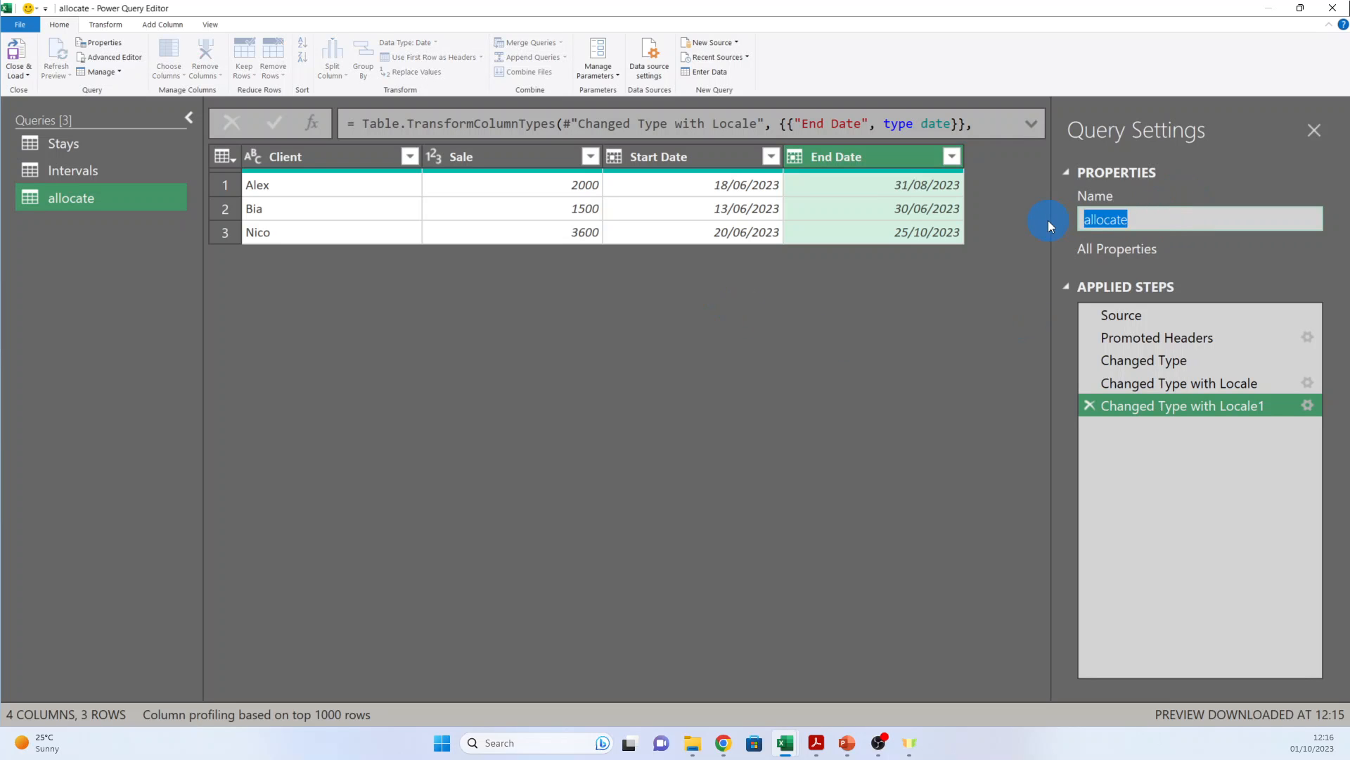
text(Raw Data)
key(Return)
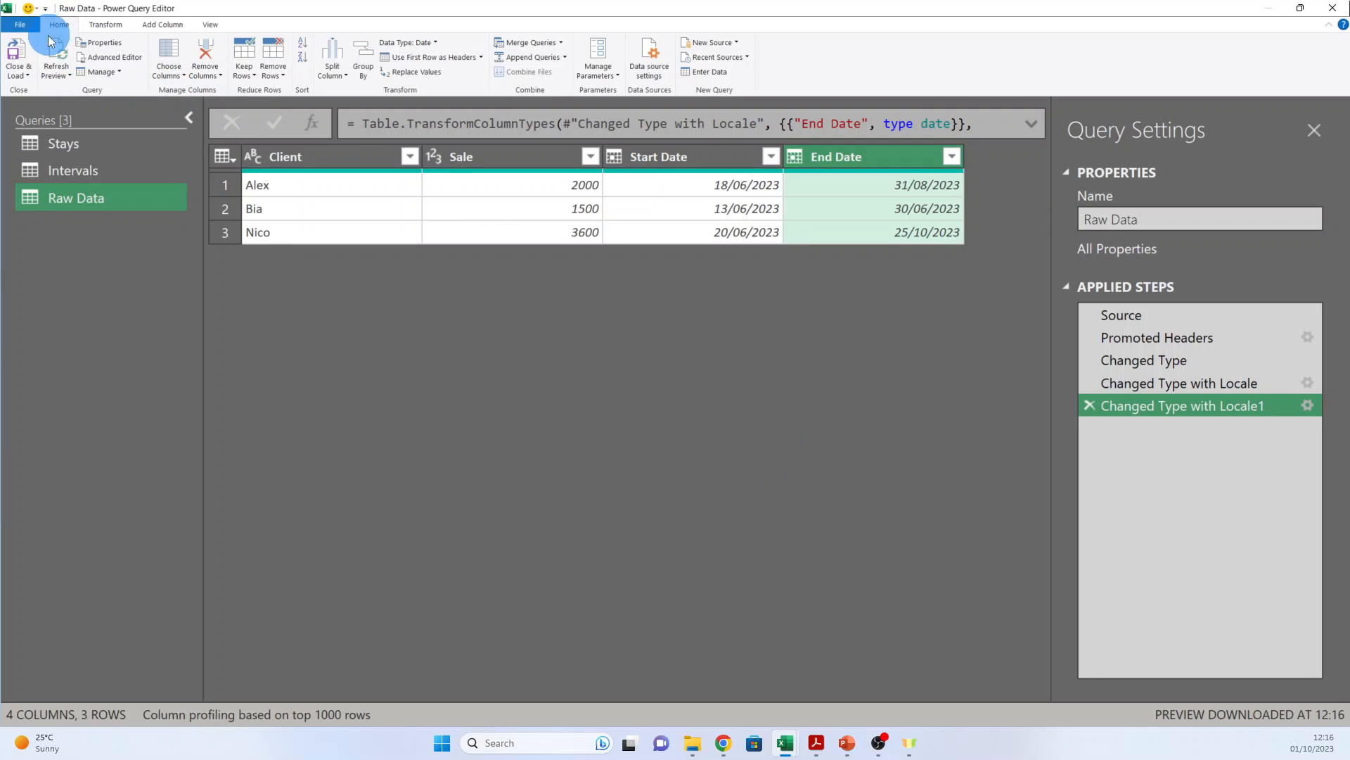
- Close the editor and load the Raw Data query as a connection only
click(28, 74)
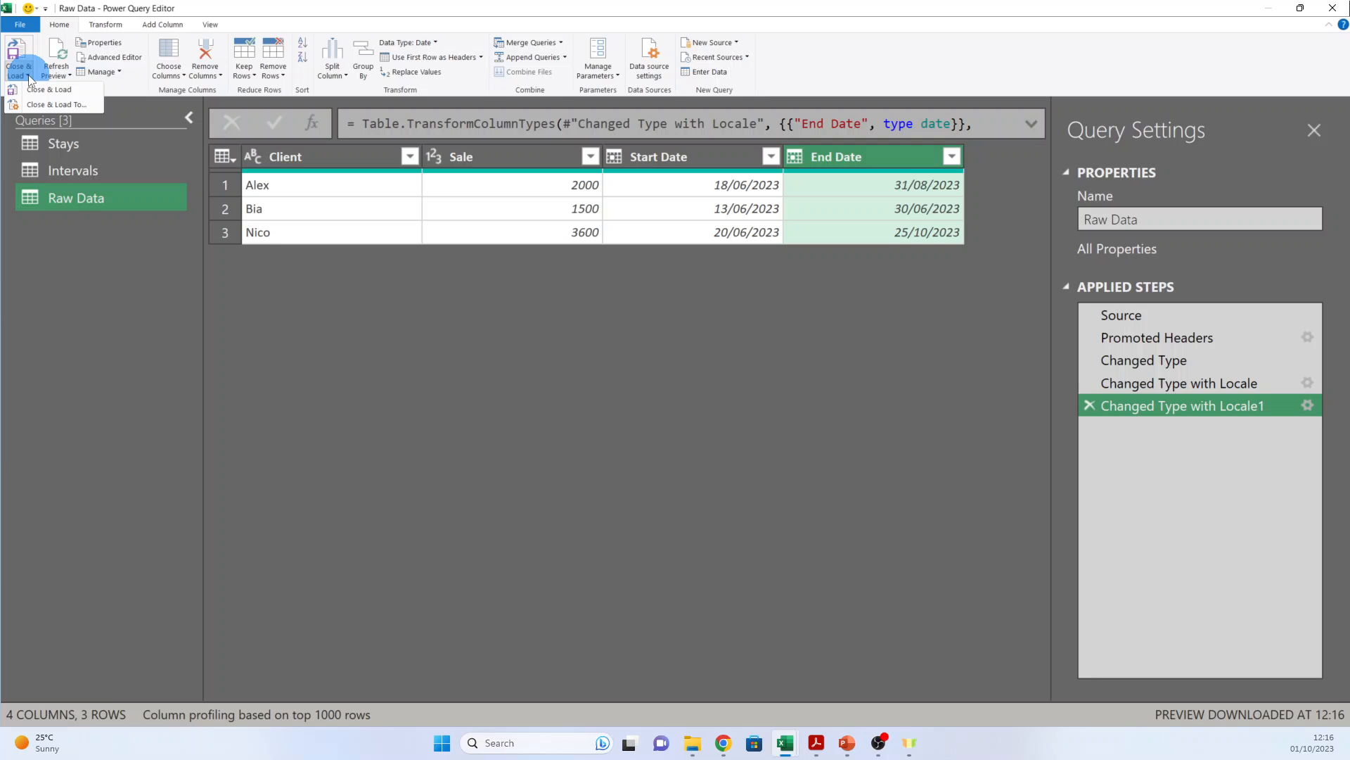
click(59, 106)
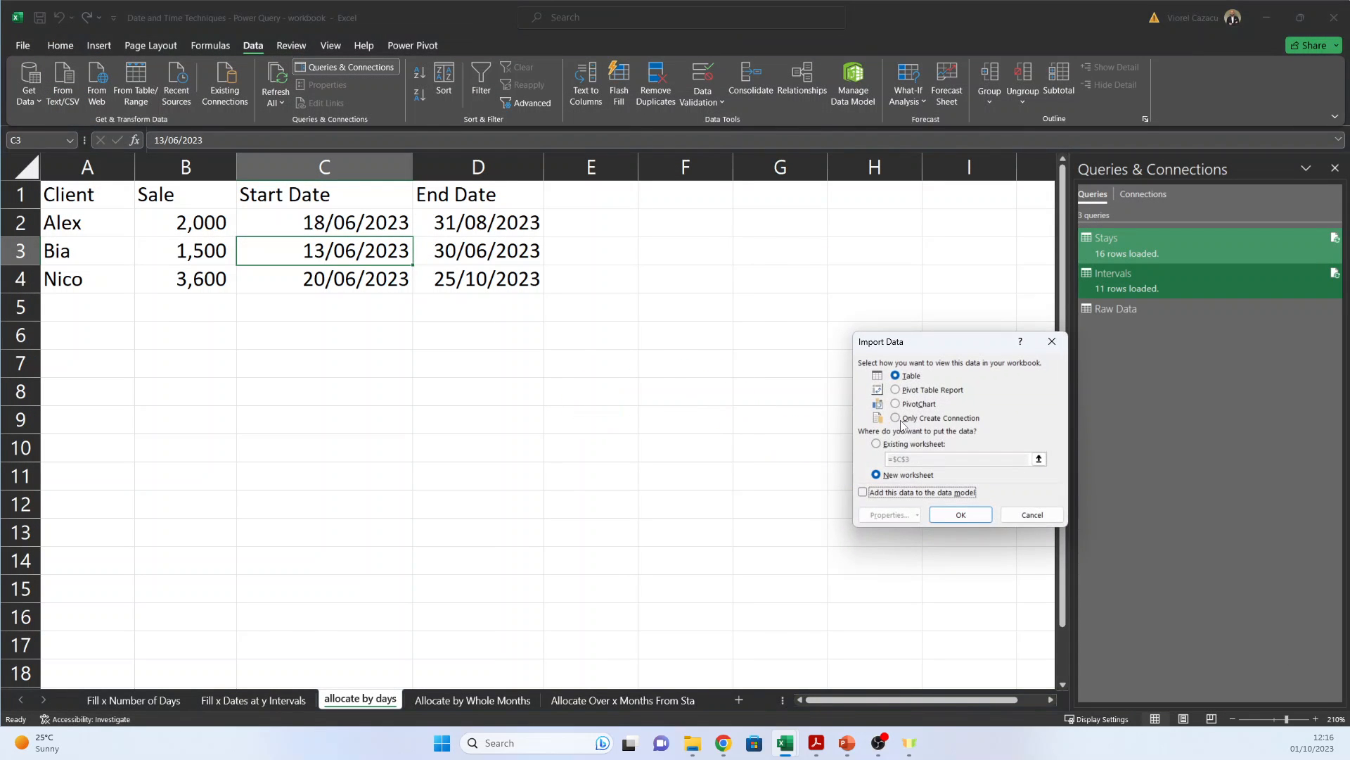
click(923, 418)
click(961, 516)
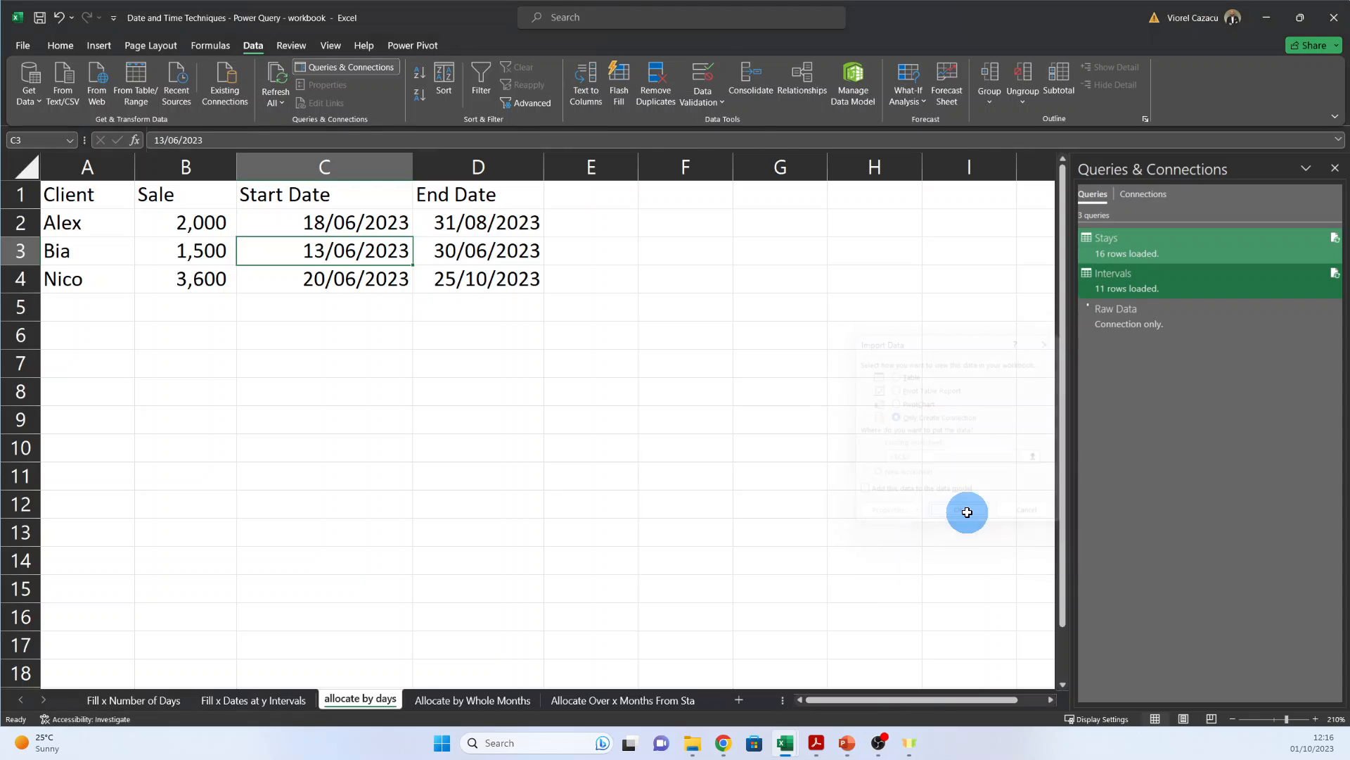
click(677, 394)
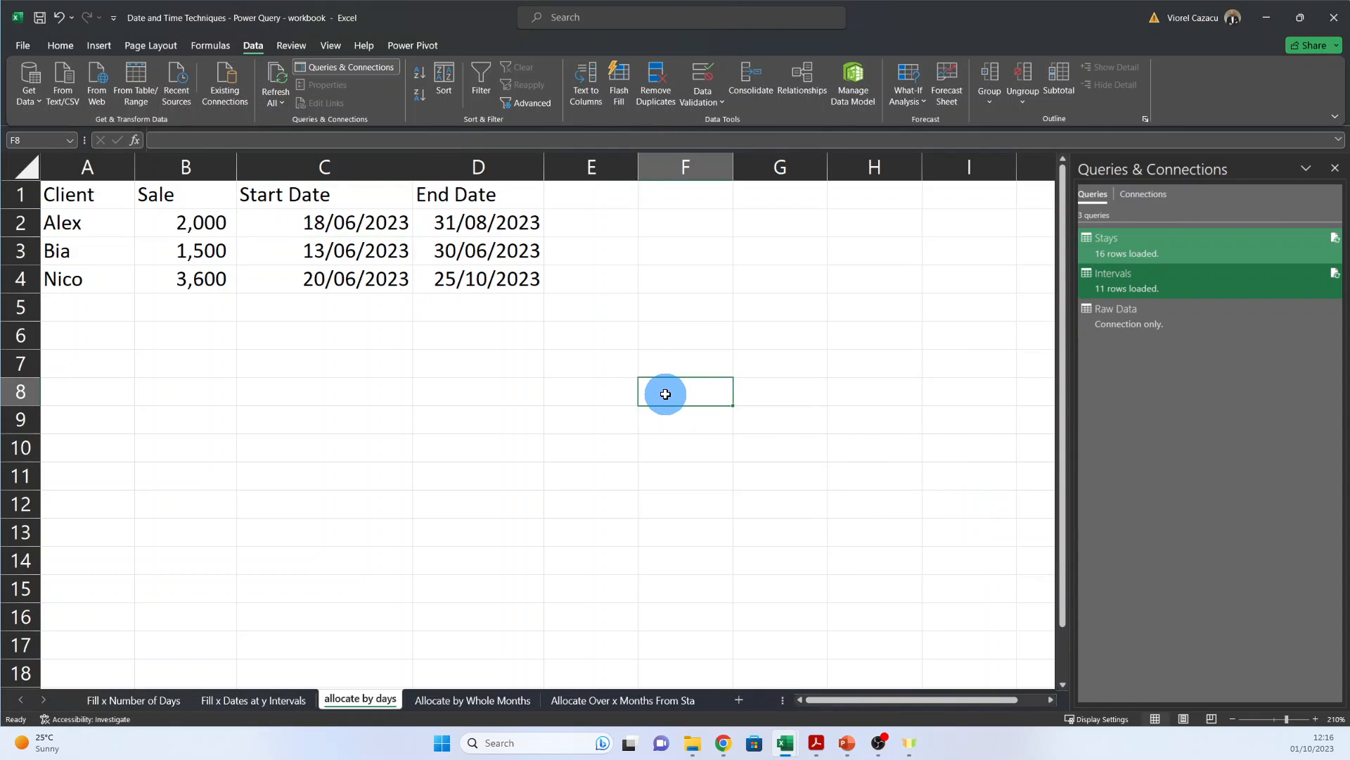
- Create a new query that references the Raw Data query and enlarge its view in the editor
click(1125, 324)
right_click(1144, 321)
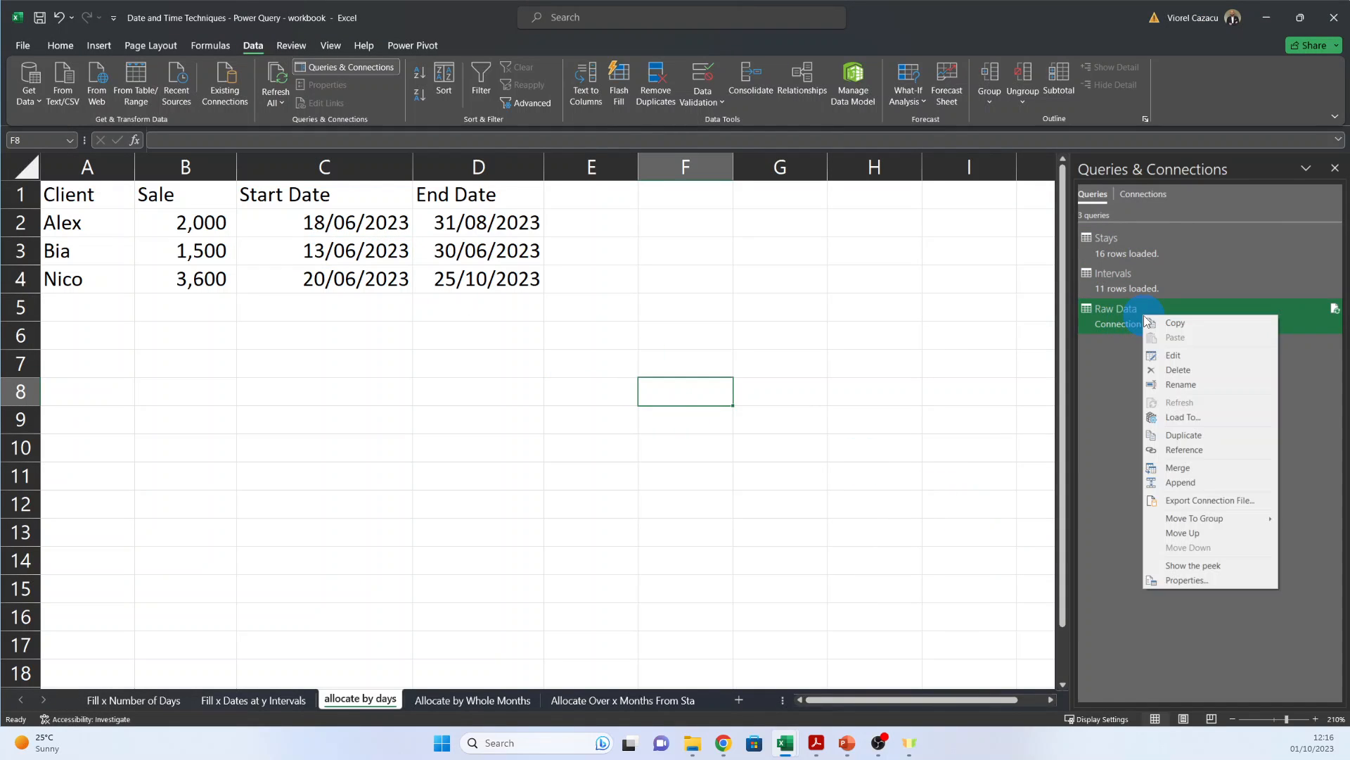
click(1192, 452)
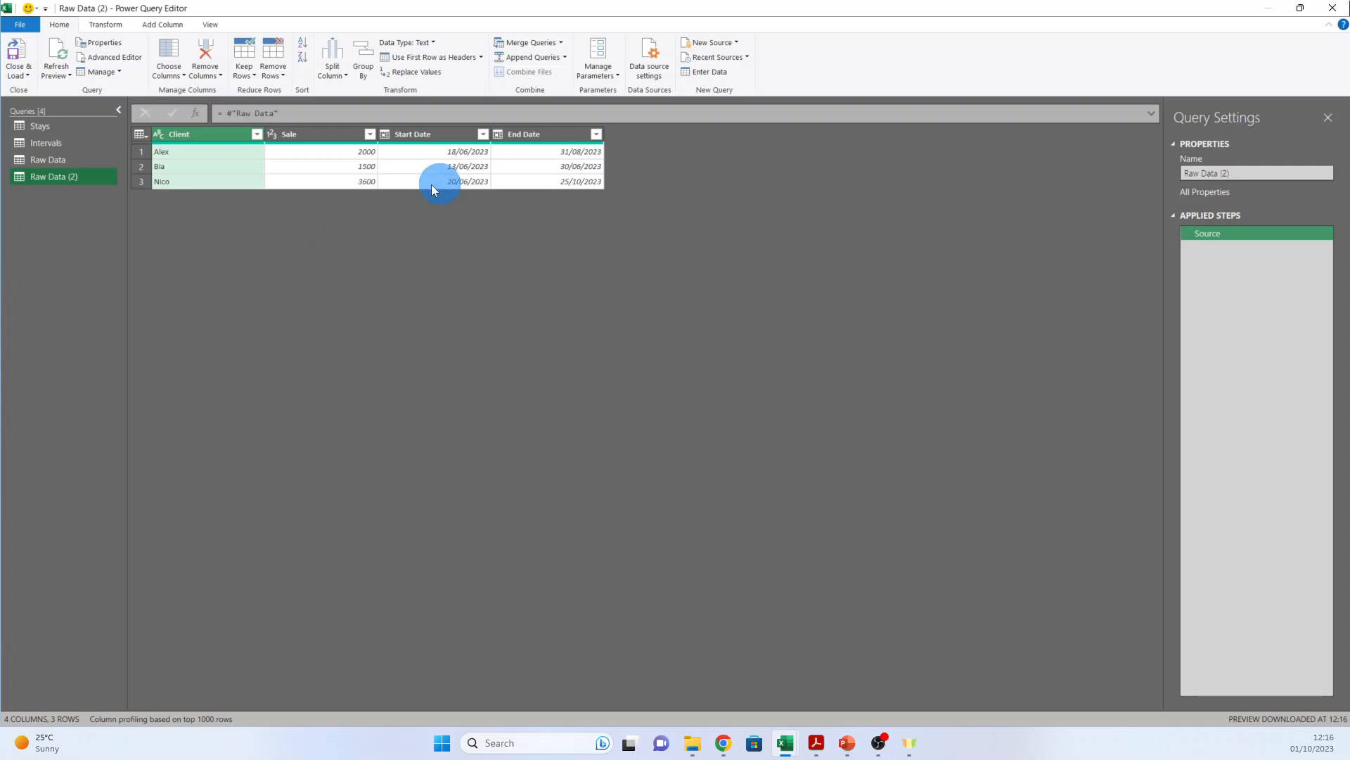
key(ctrl+plus)
key(ctrl+plus)
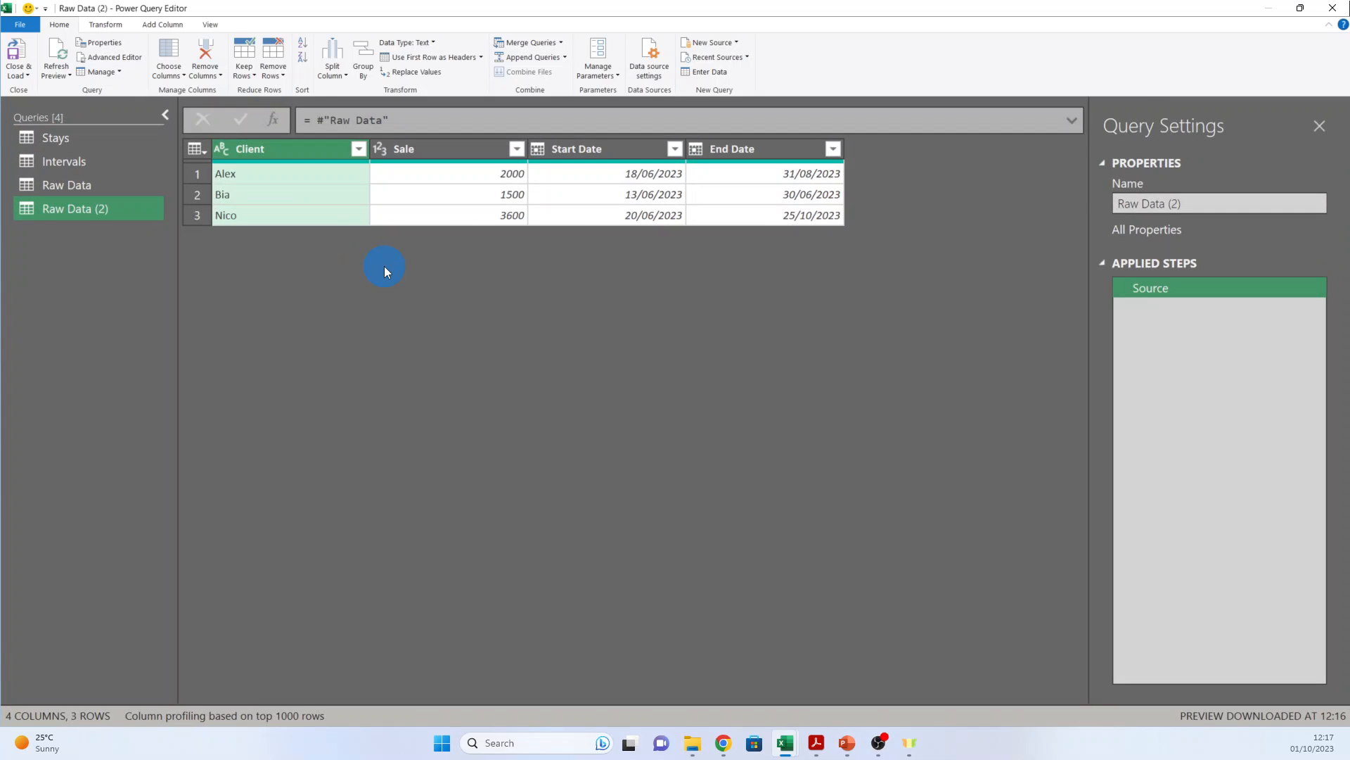
key(ctrl+plus)
- Add a custom column named Amount with the formula [Sale] / ( Number.From( [End Date] ) - Number.From( [Start Date] ) + 1 )
click(164, 26)
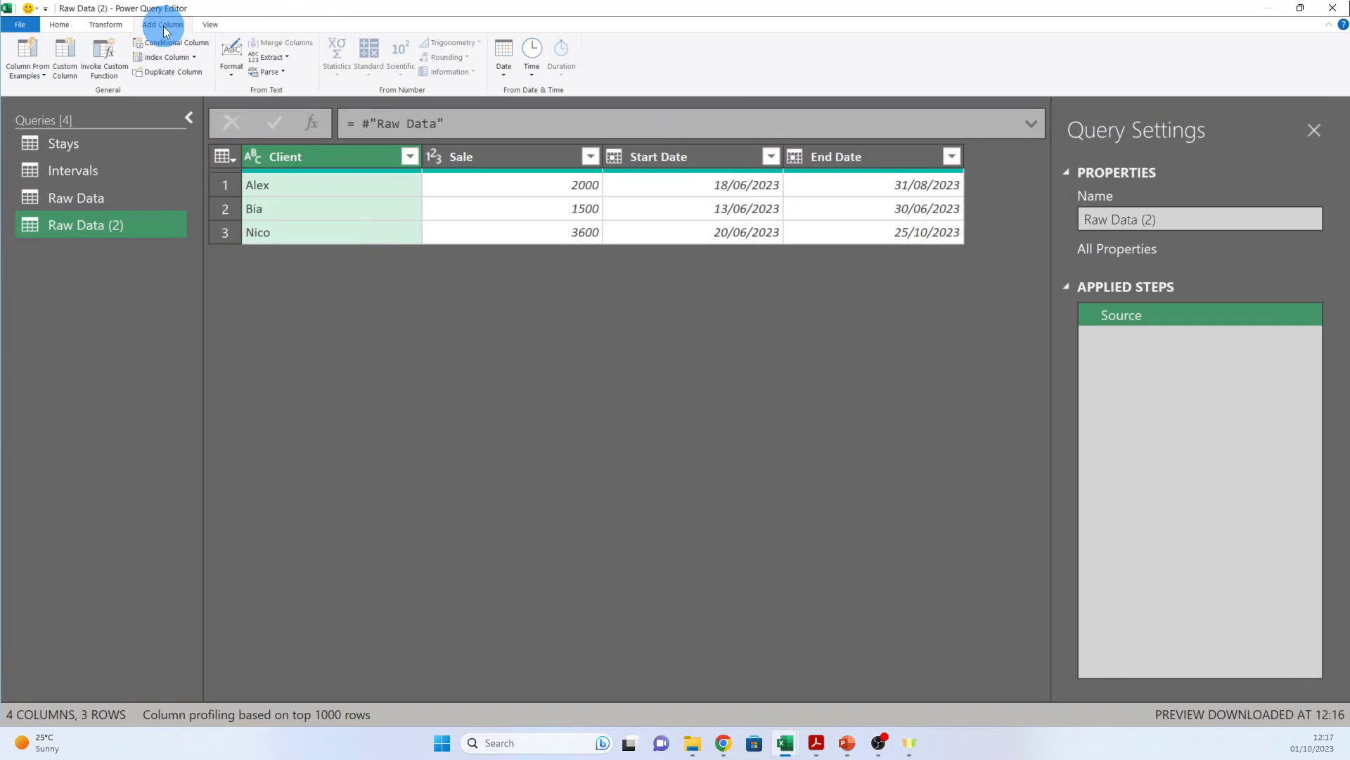
click(65, 55)
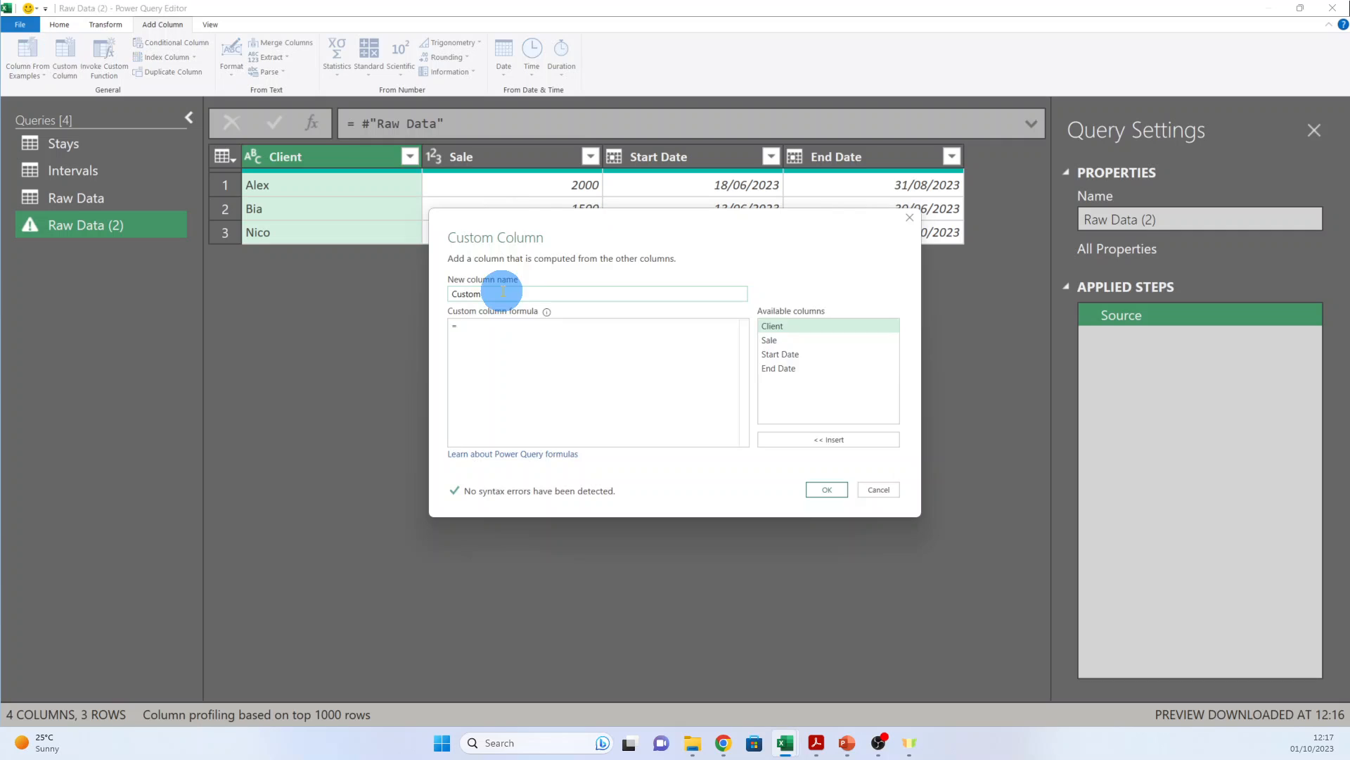
drag(502, 291, 444, 295)
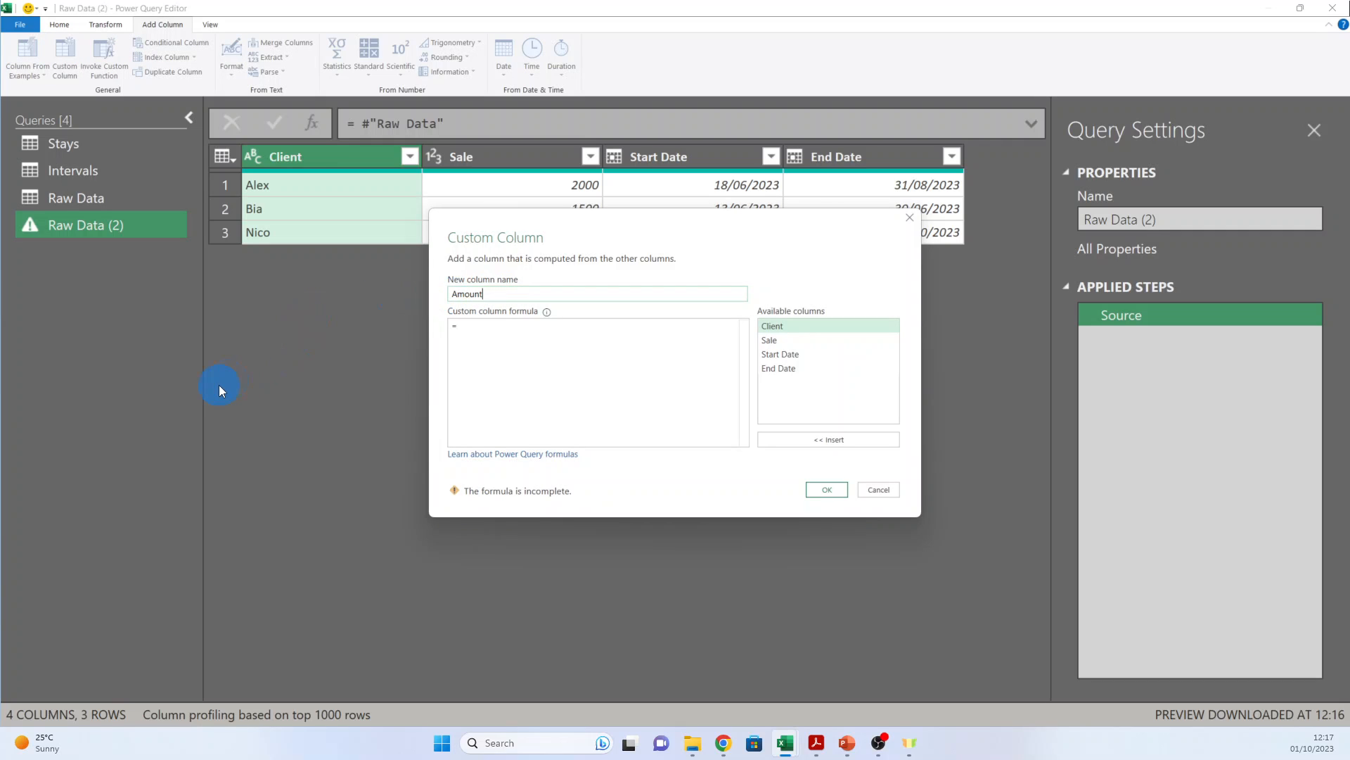
click(588, 355)
text([Sale] /   ( Number.From( [End Date] ) - Number.From( [Start Date] )   + 1 ))
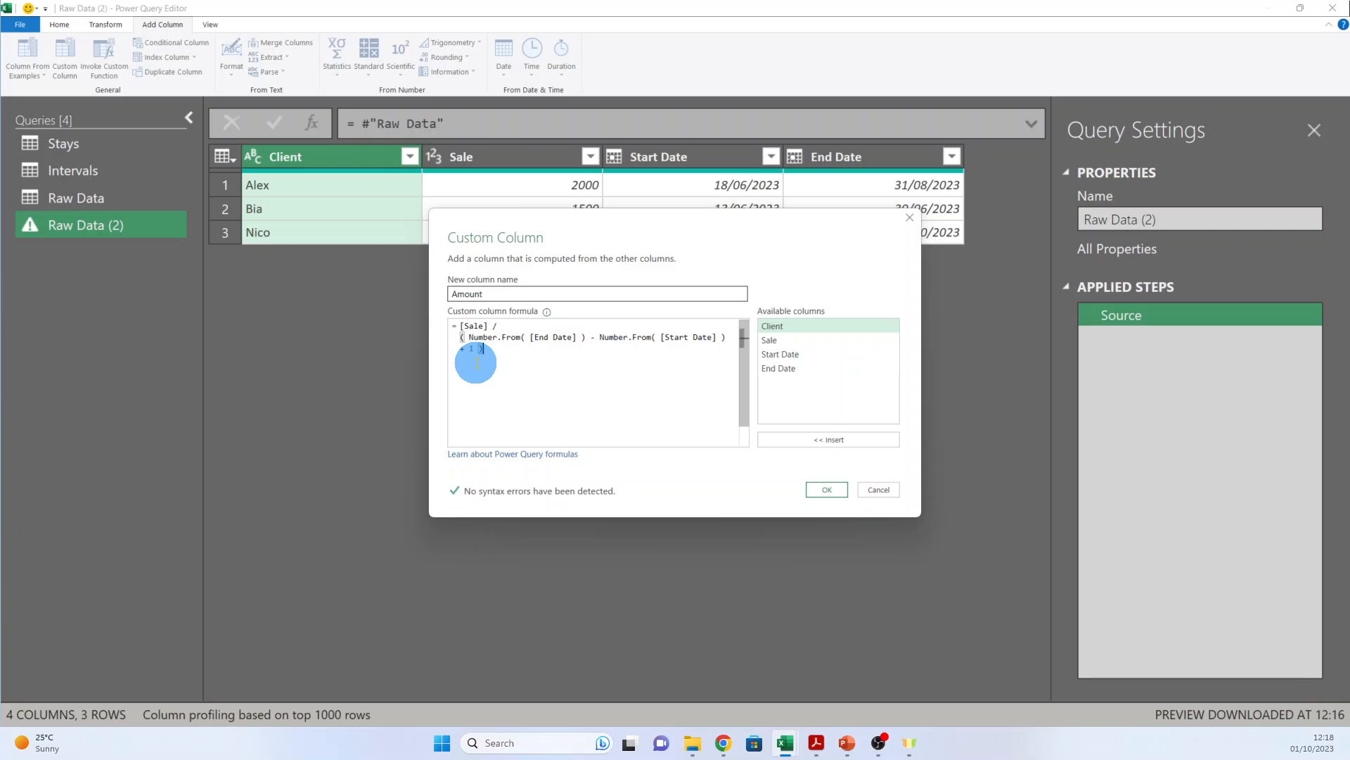
click(830, 489)
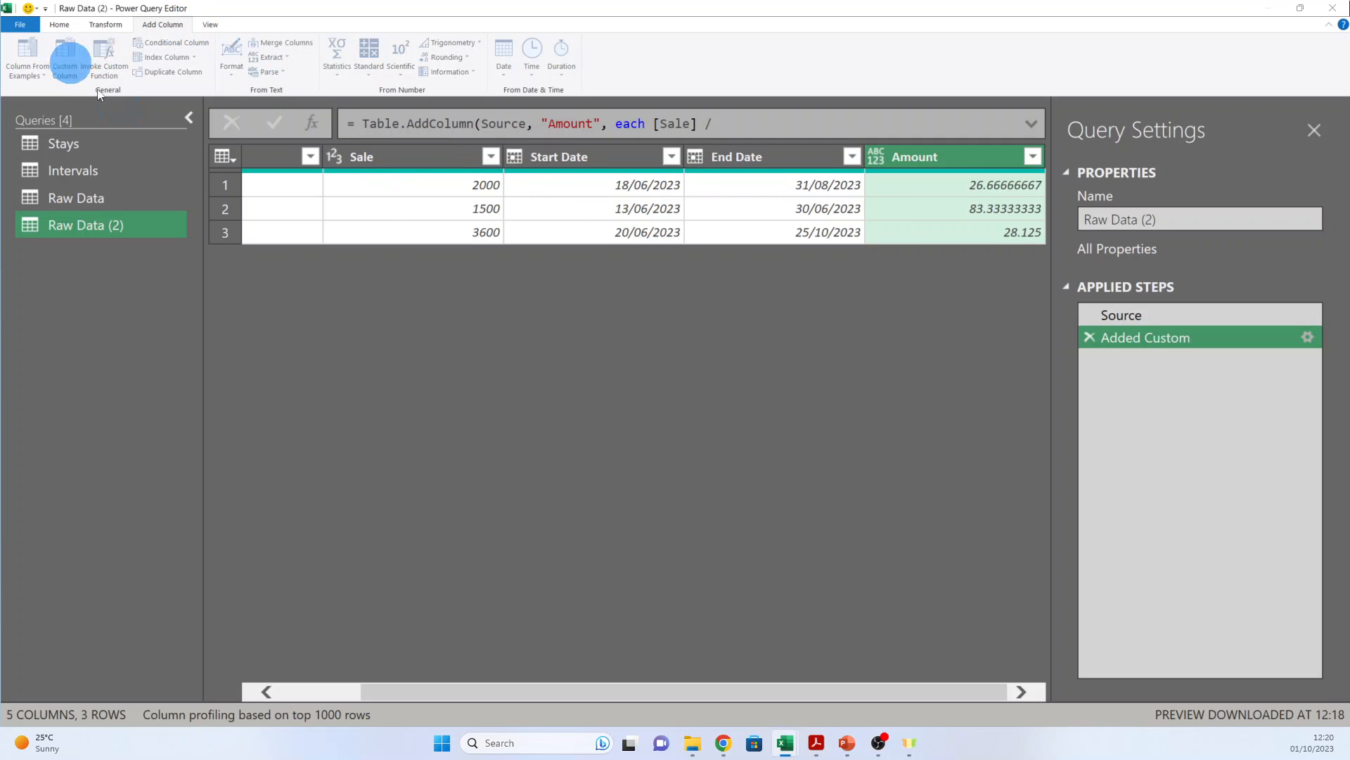
- Add a custom column named Date with the formula { Number.From( [Start Date] ) .. Number.From( [End Date] ) }
click(65, 57)
text(Date)
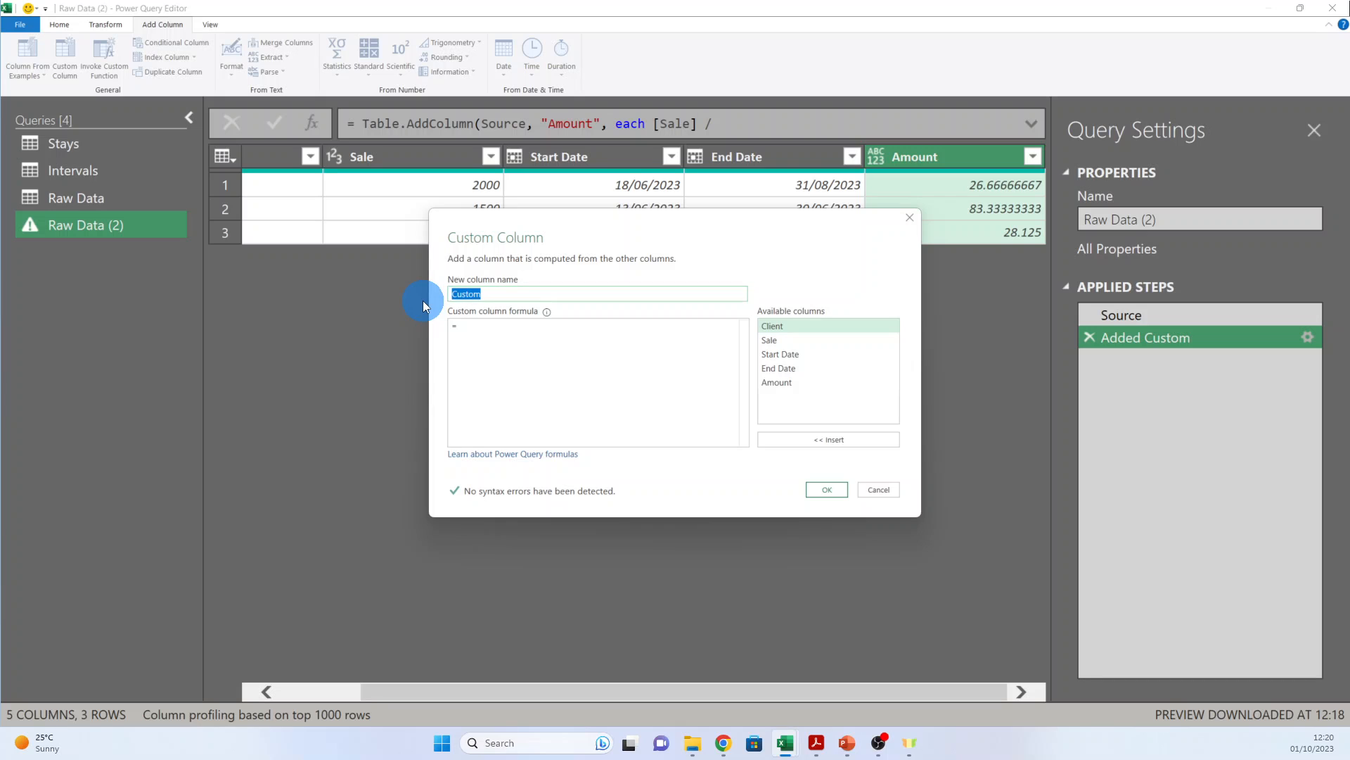
click(495, 336)
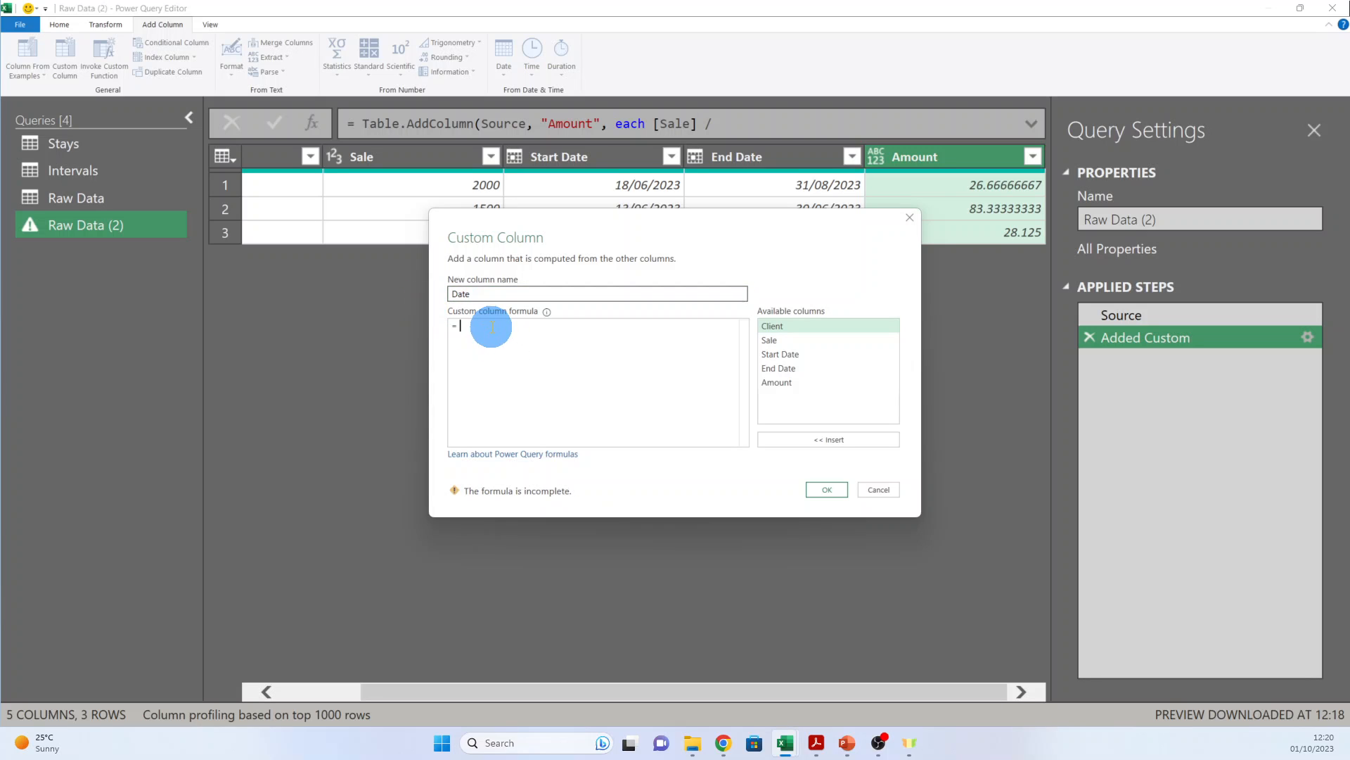
text({Number.From( [Start Date] ) .. Number.From( [End Date] ) })
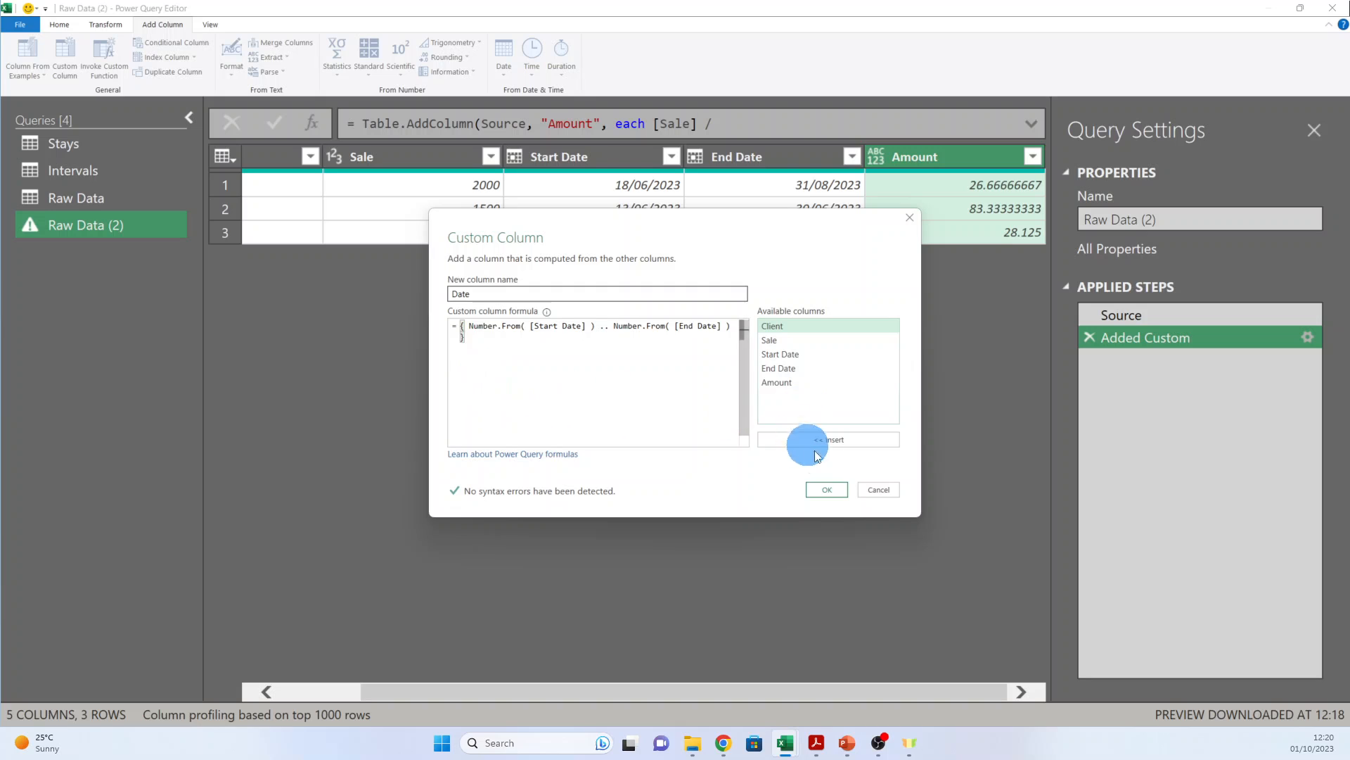
click(827, 489)
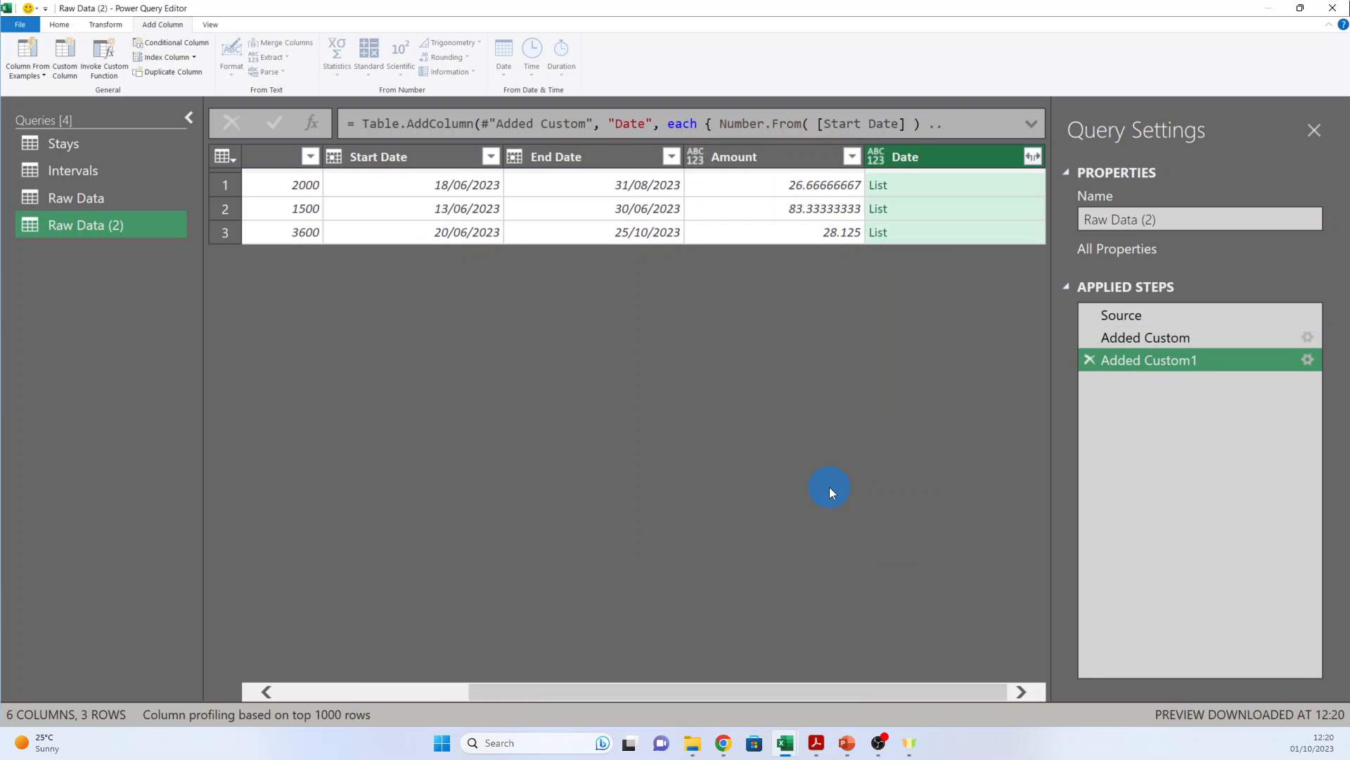
- Preview the first row's list in the Date column and expand the column's lists to new rows
click(977, 187)
scroll(270, 654, down, 1)
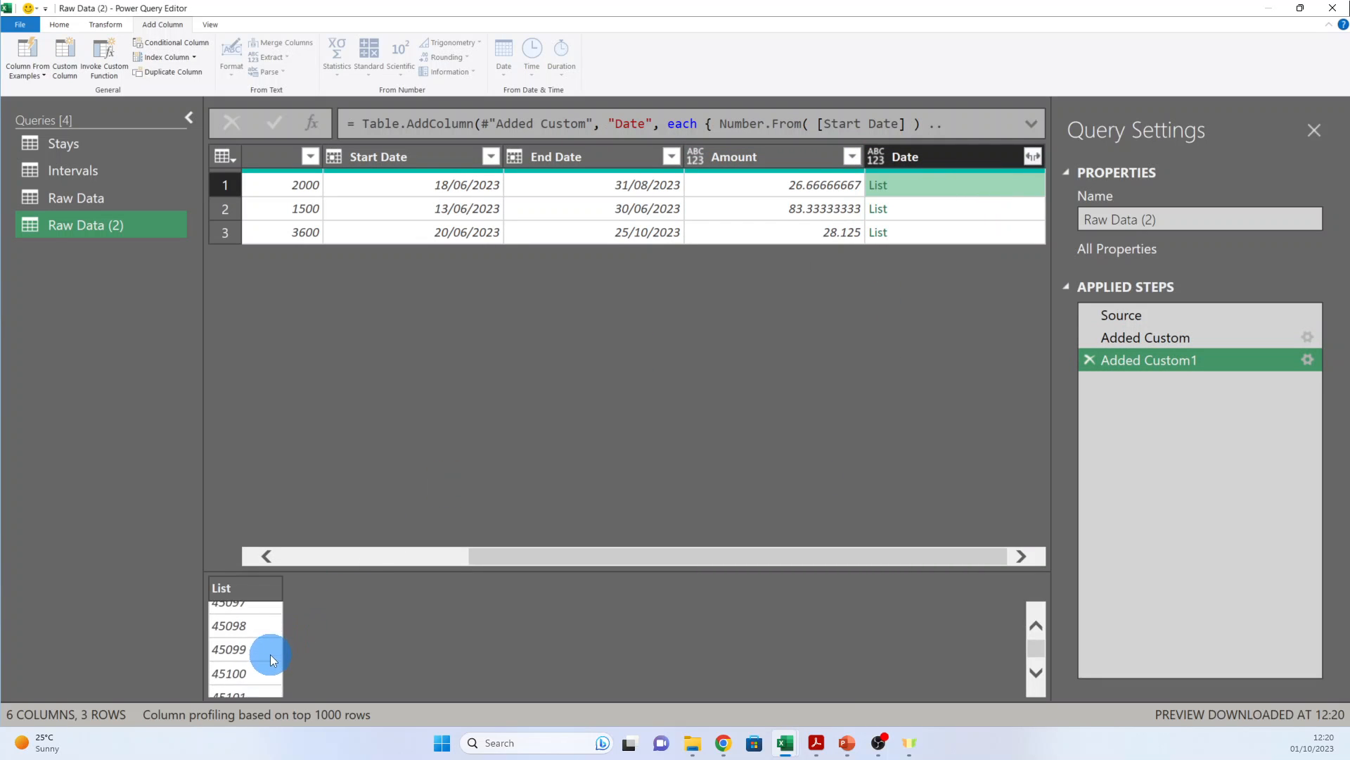
scroll(270, 654, down, 3)
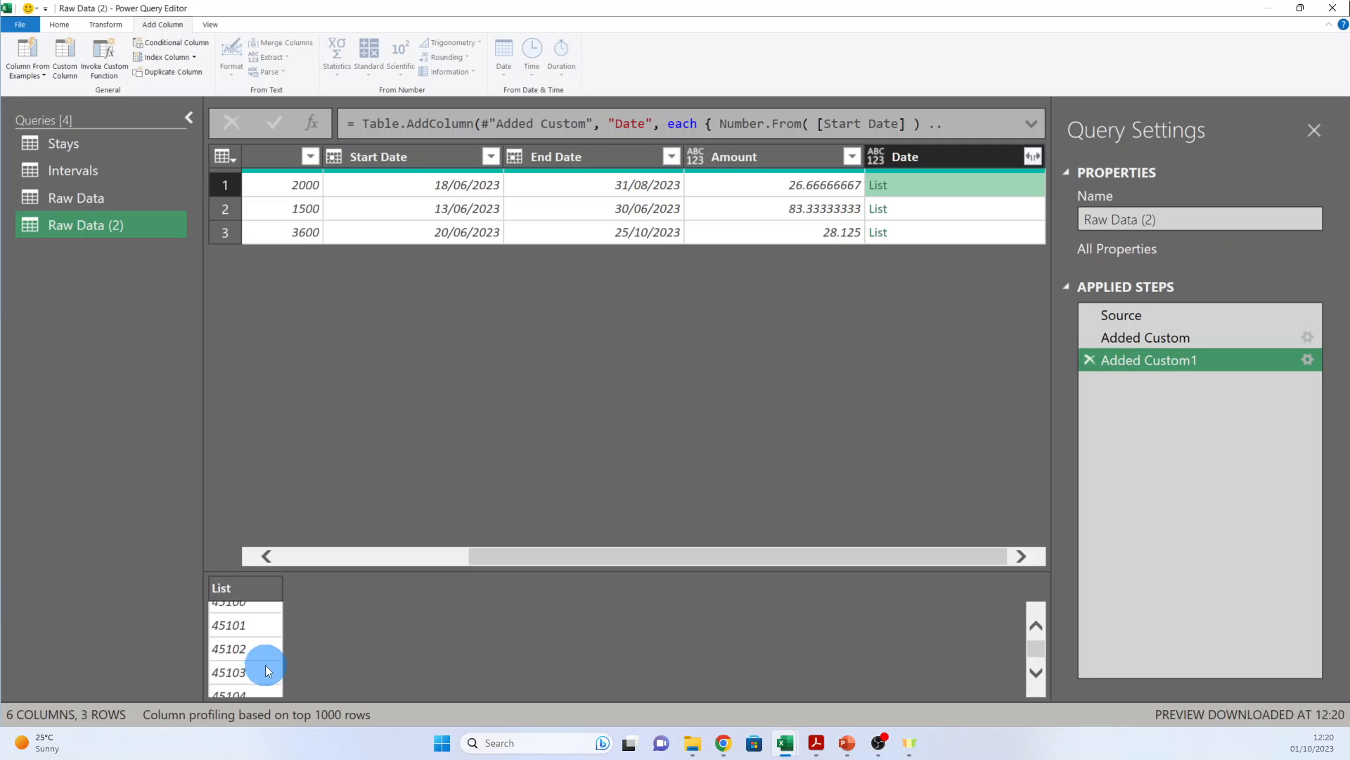
scroll(268, 669, up, 2)
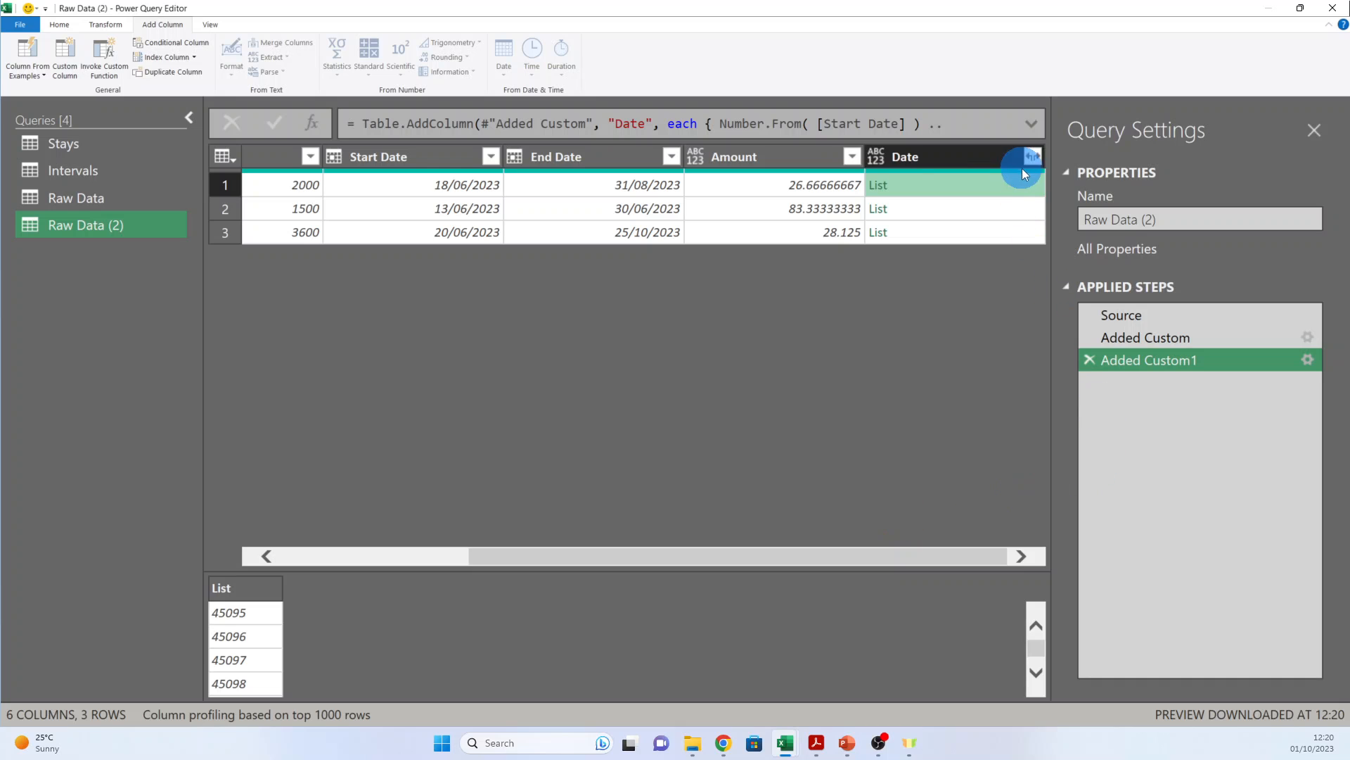
click(1035, 156)
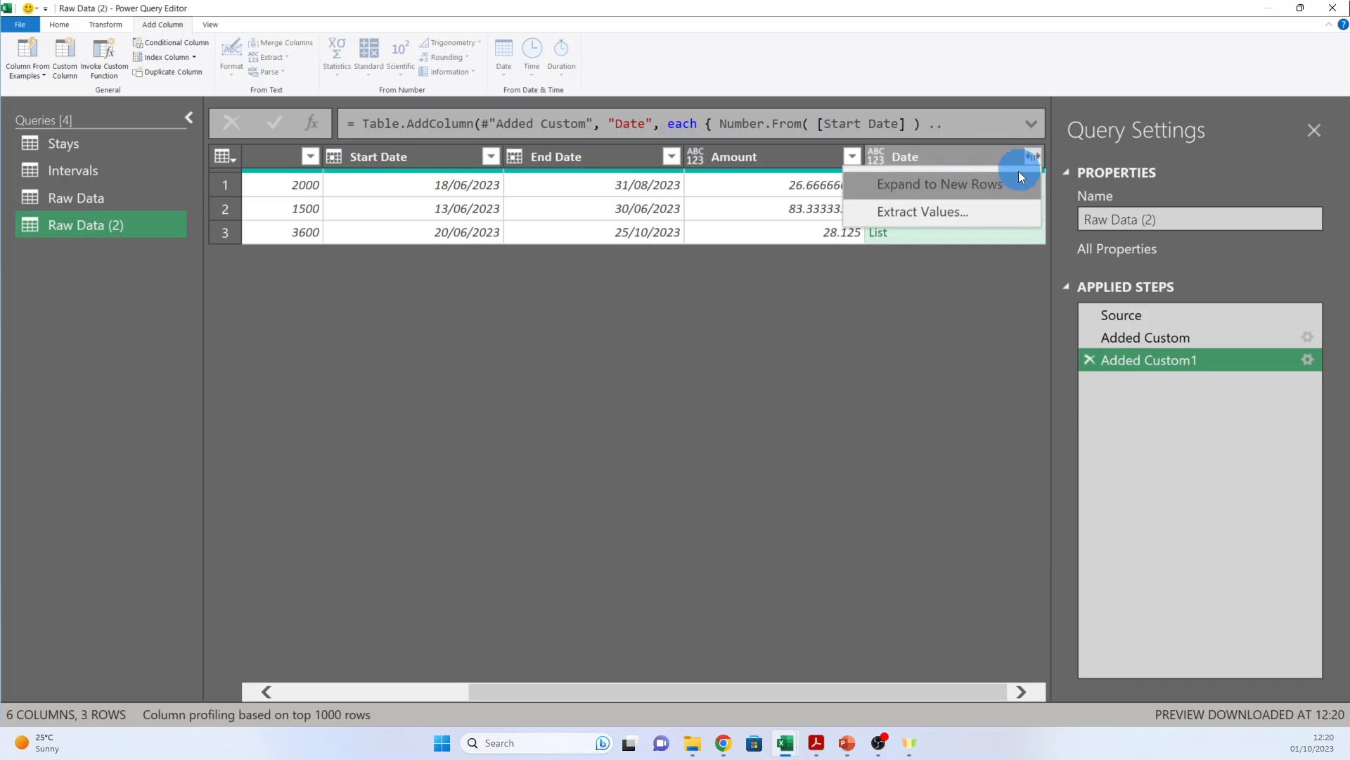
click(999, 184)
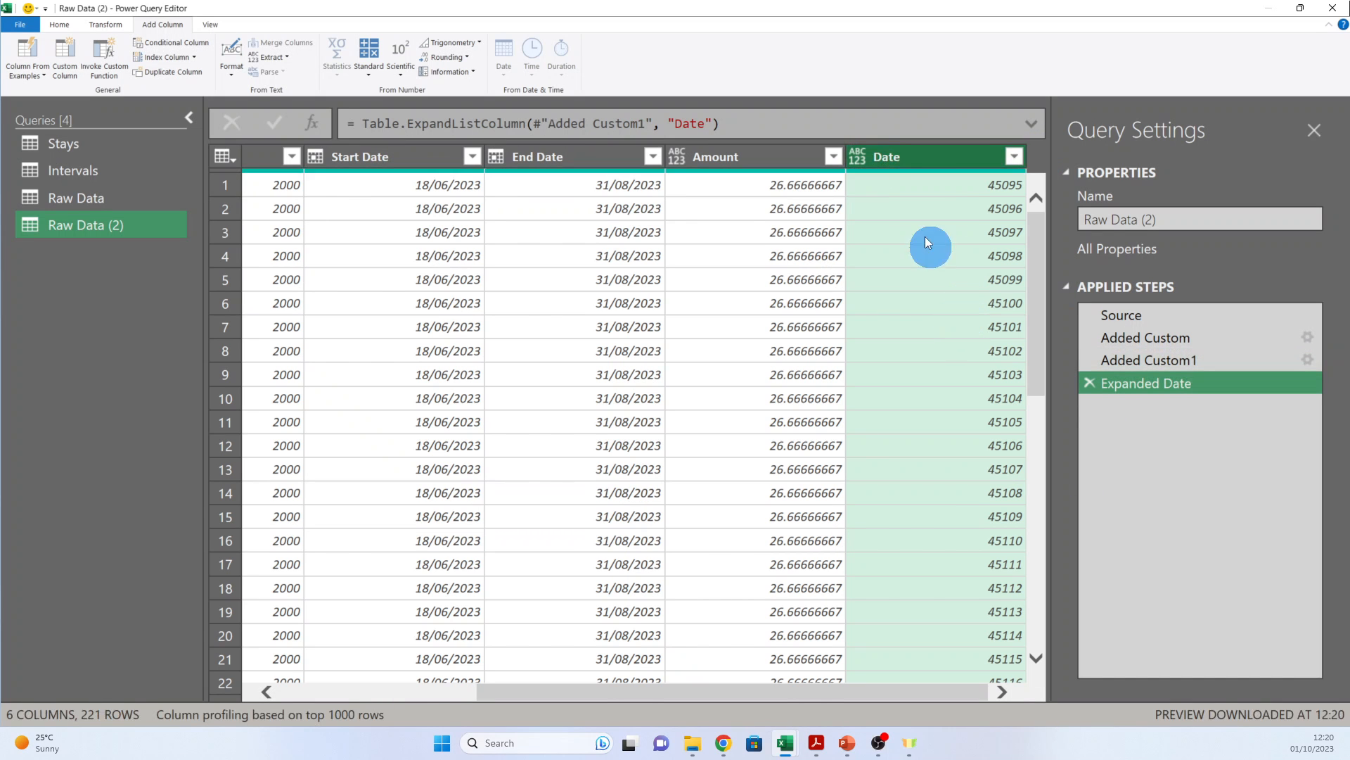
- Change the expanded Date column's data type to Date using the en-GB locale
click(855, 158)
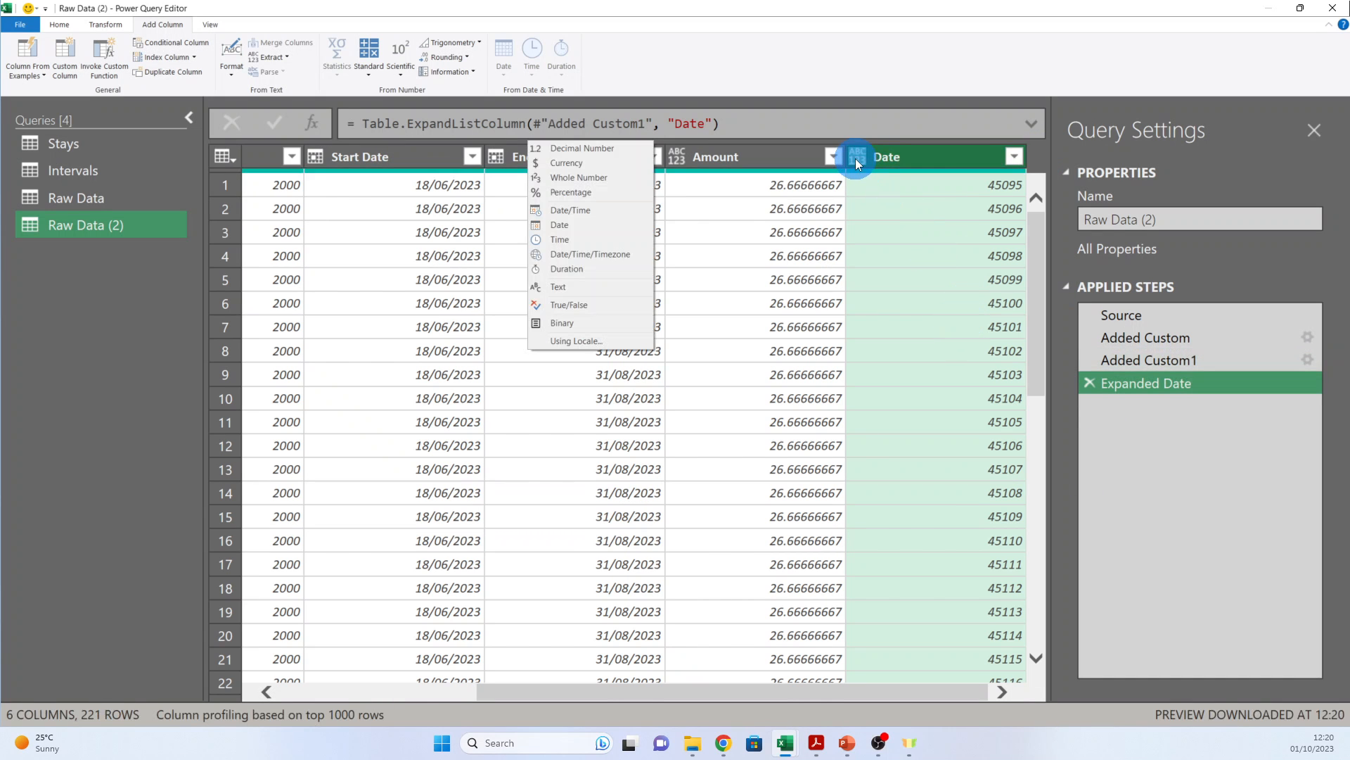
click(572, 342)
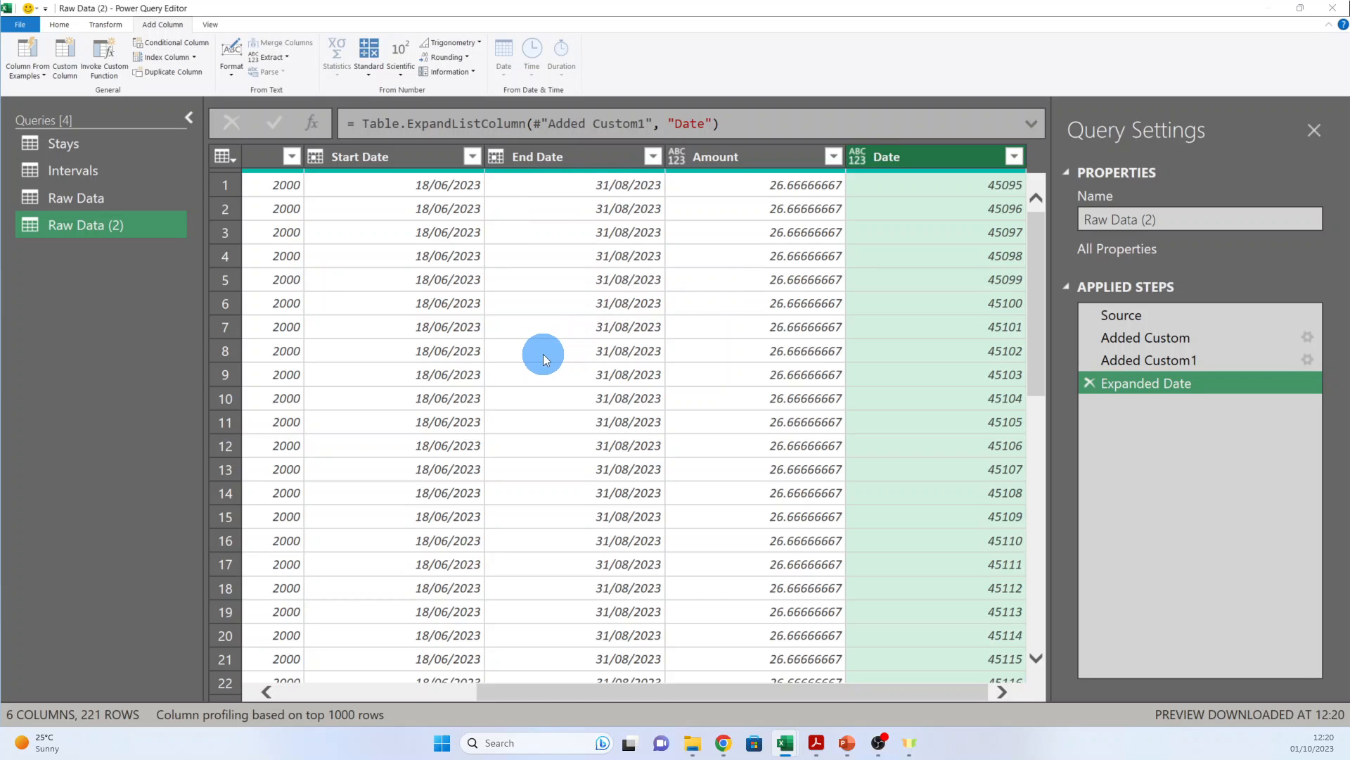
click(519, 358)
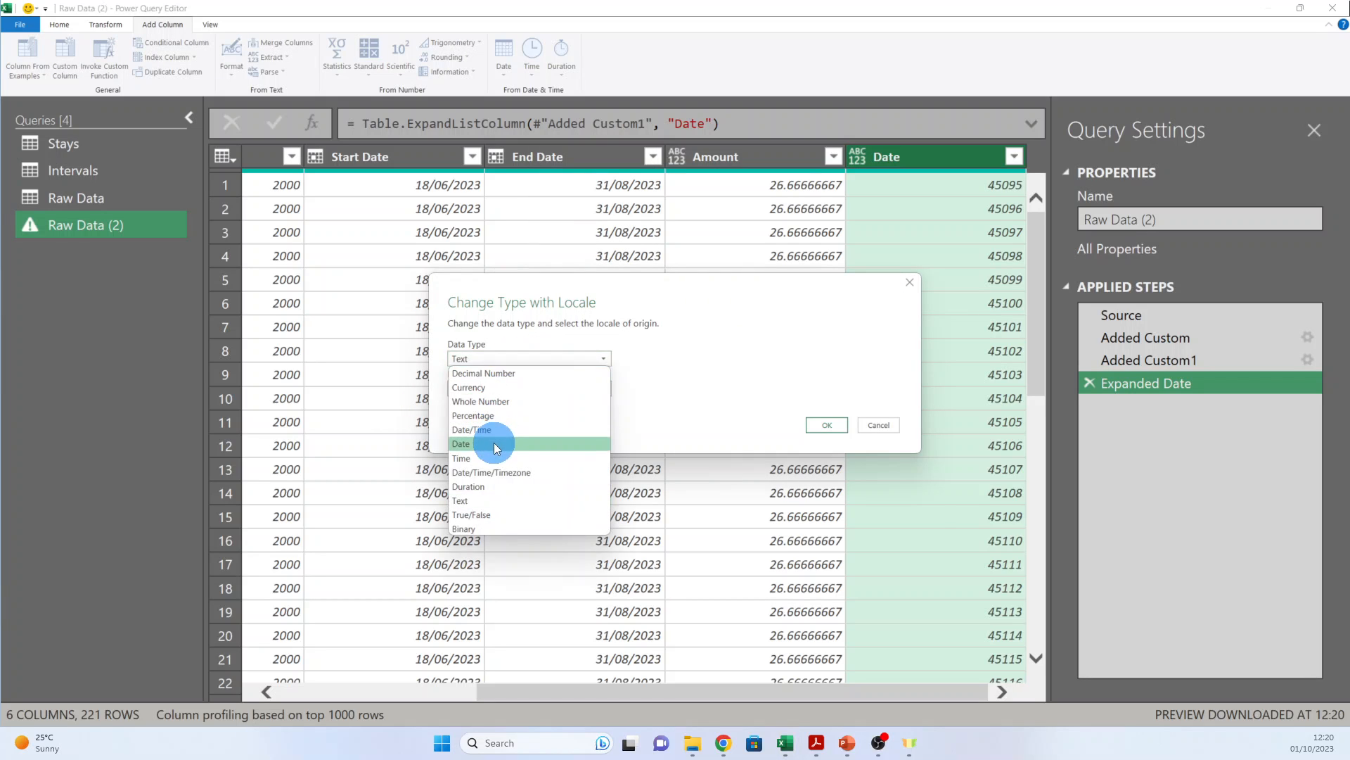
click(493, 443)
click(824, 499)
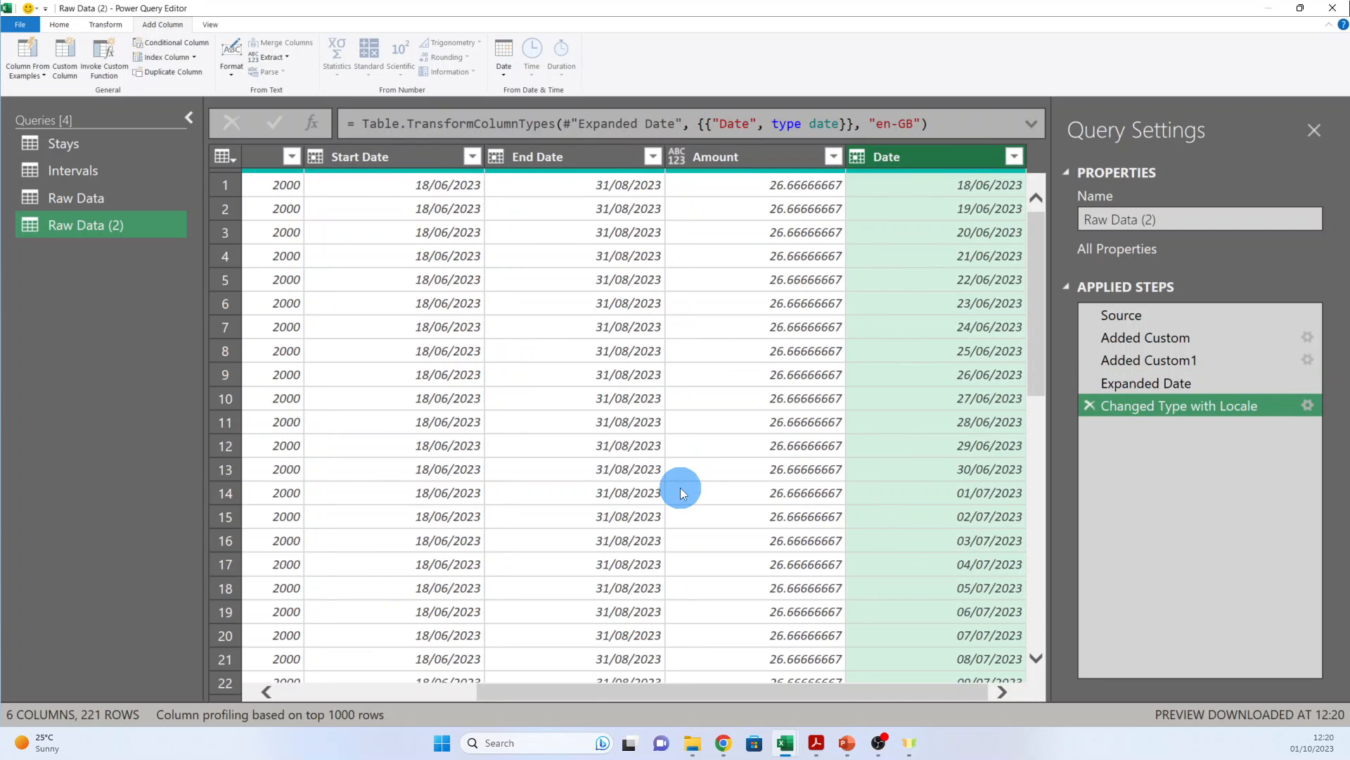
- Examine the expanded daily rows, comparing each client's dates with the start date, end date and daily amount
scroll(681, 491, down, 1)
scroll(681, 495, down, 20)
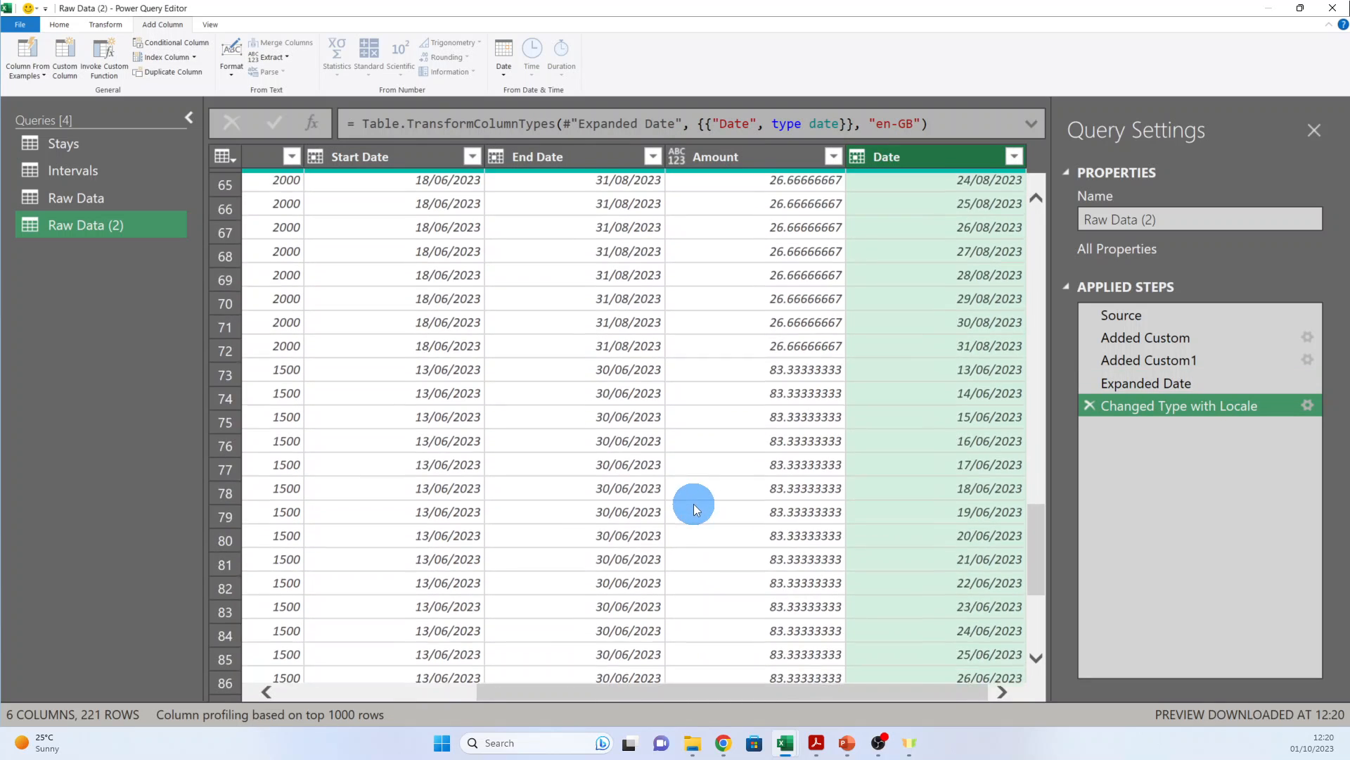
scroll(694, 508, down, 5)
scroll(951, 424, up, 20)
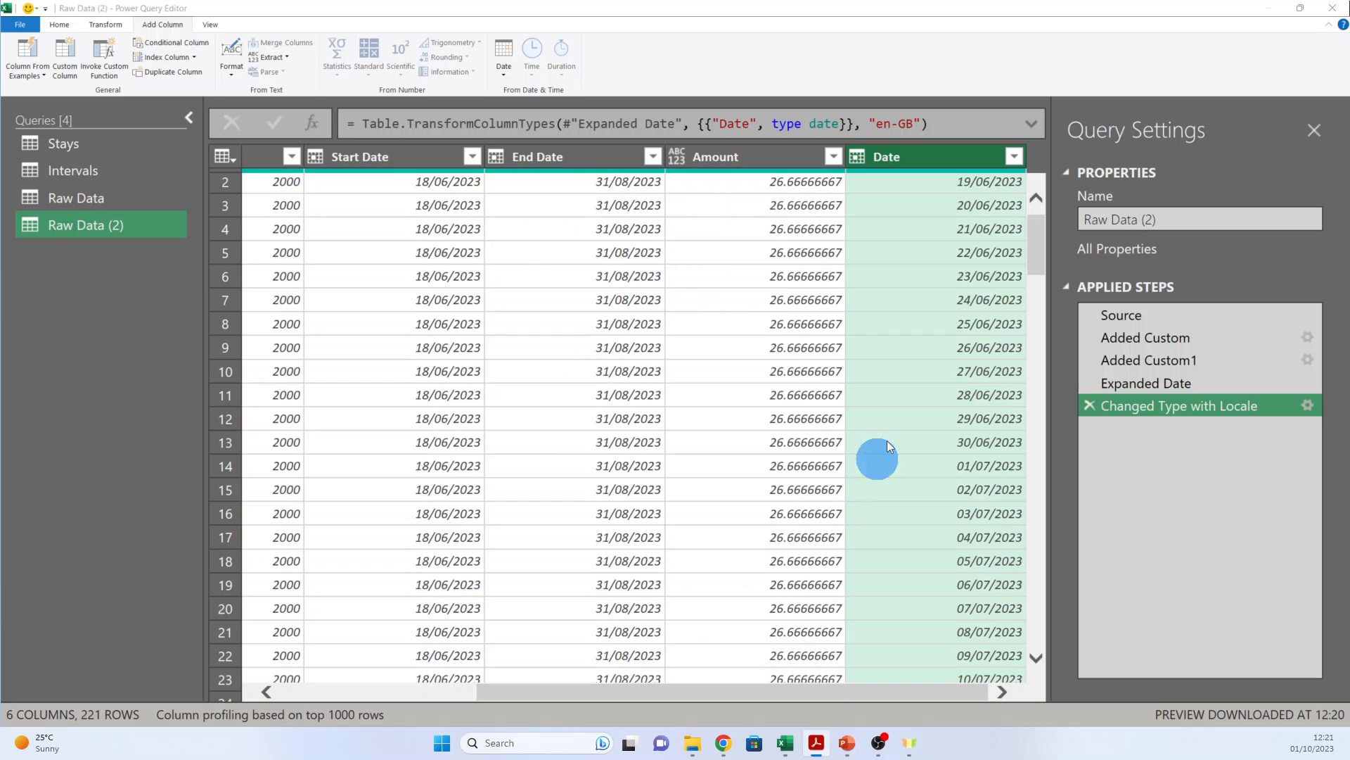
click(582, 395)
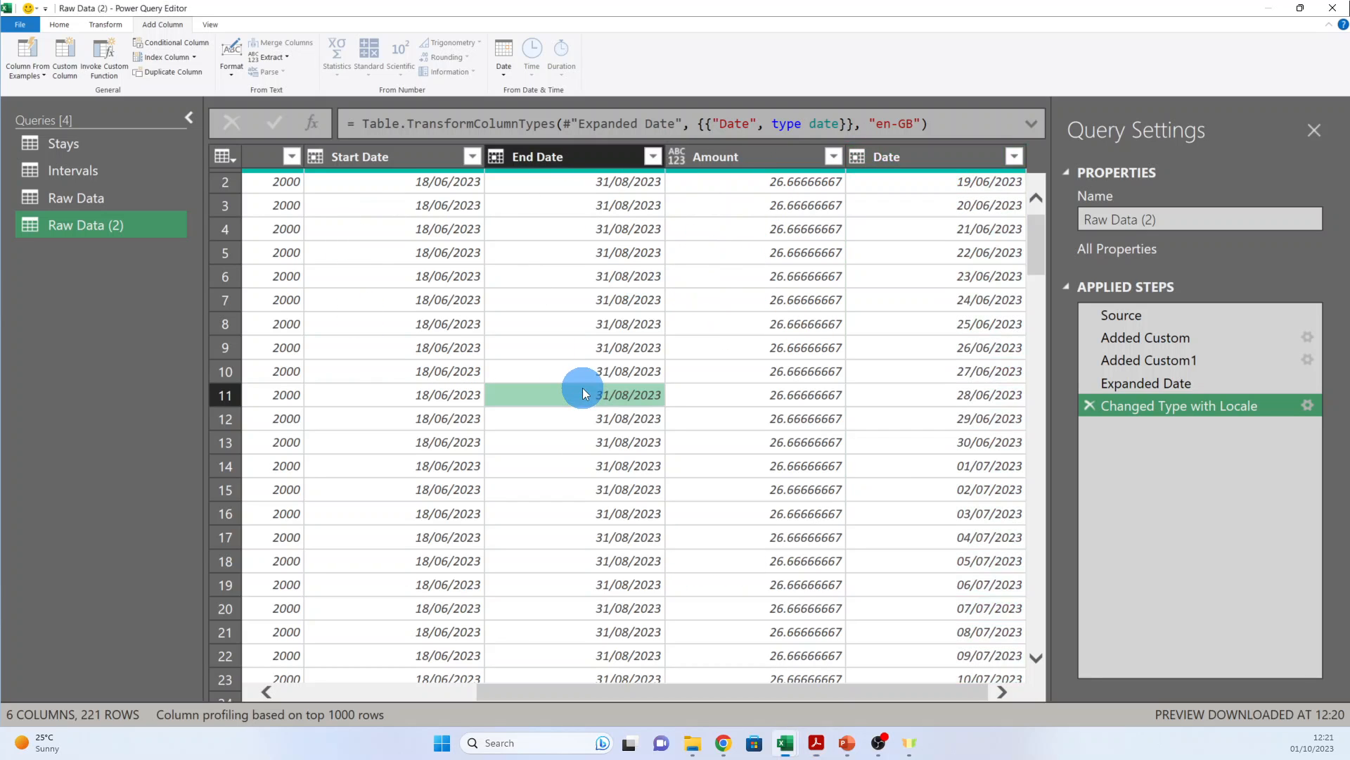
scroll(581, 401, down, 6)
scroll(584, 408, up, 5)
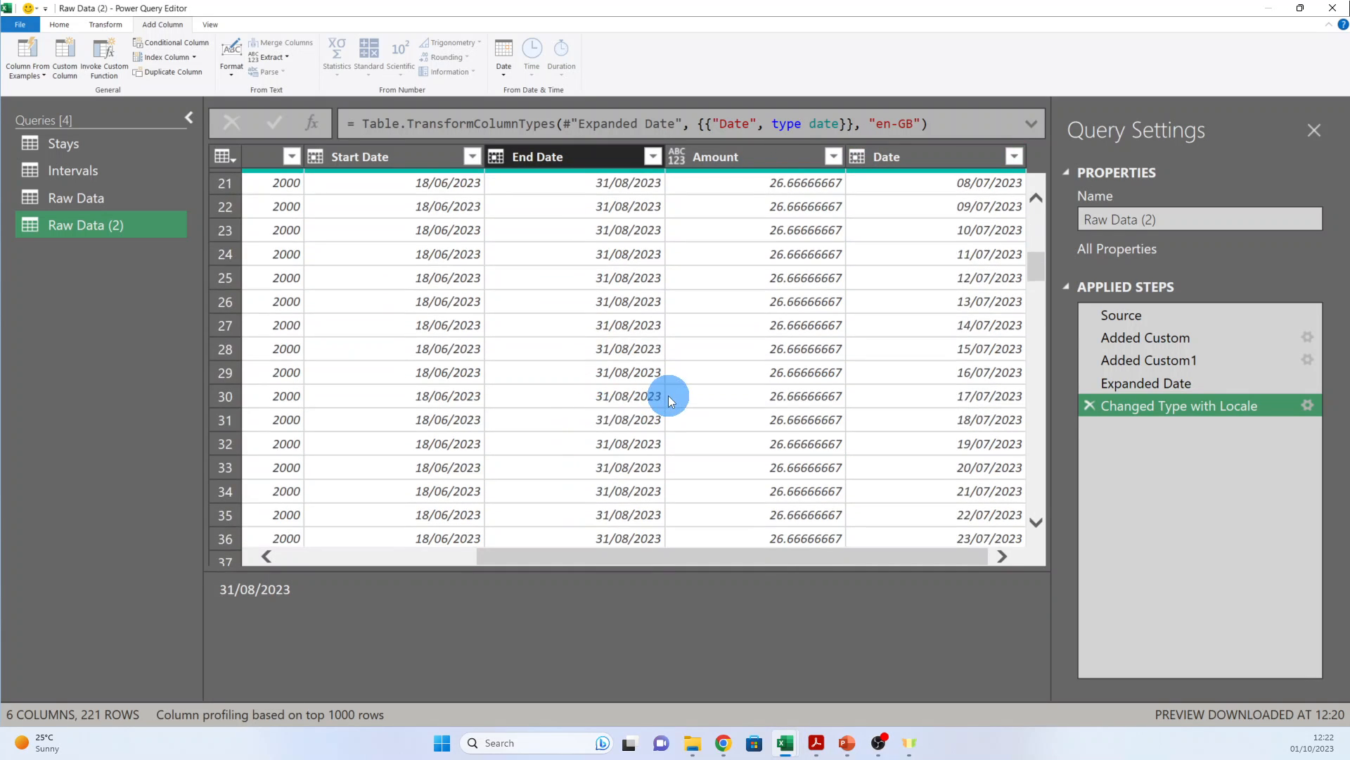
scroll(673, 395, up, 4)
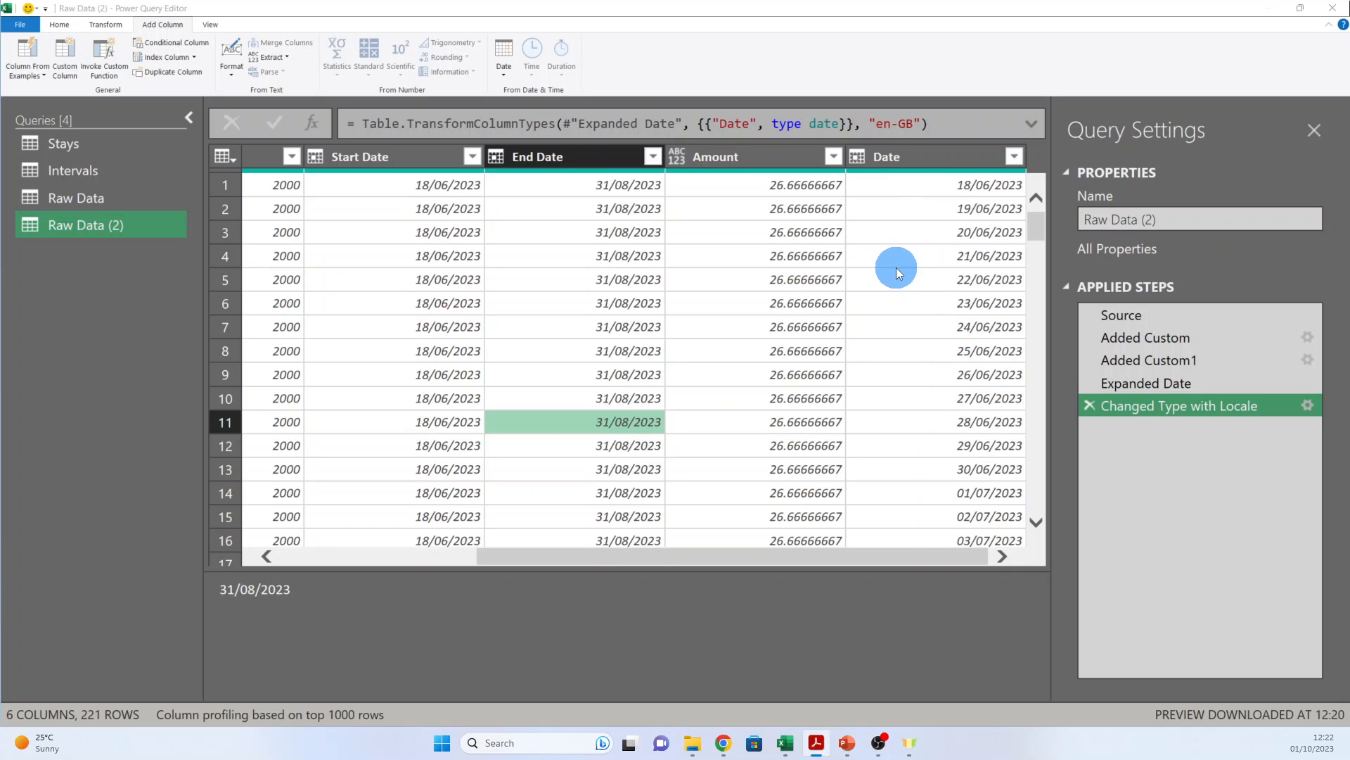
- Transform the Date column's values to the end of their month
click(914, 156)
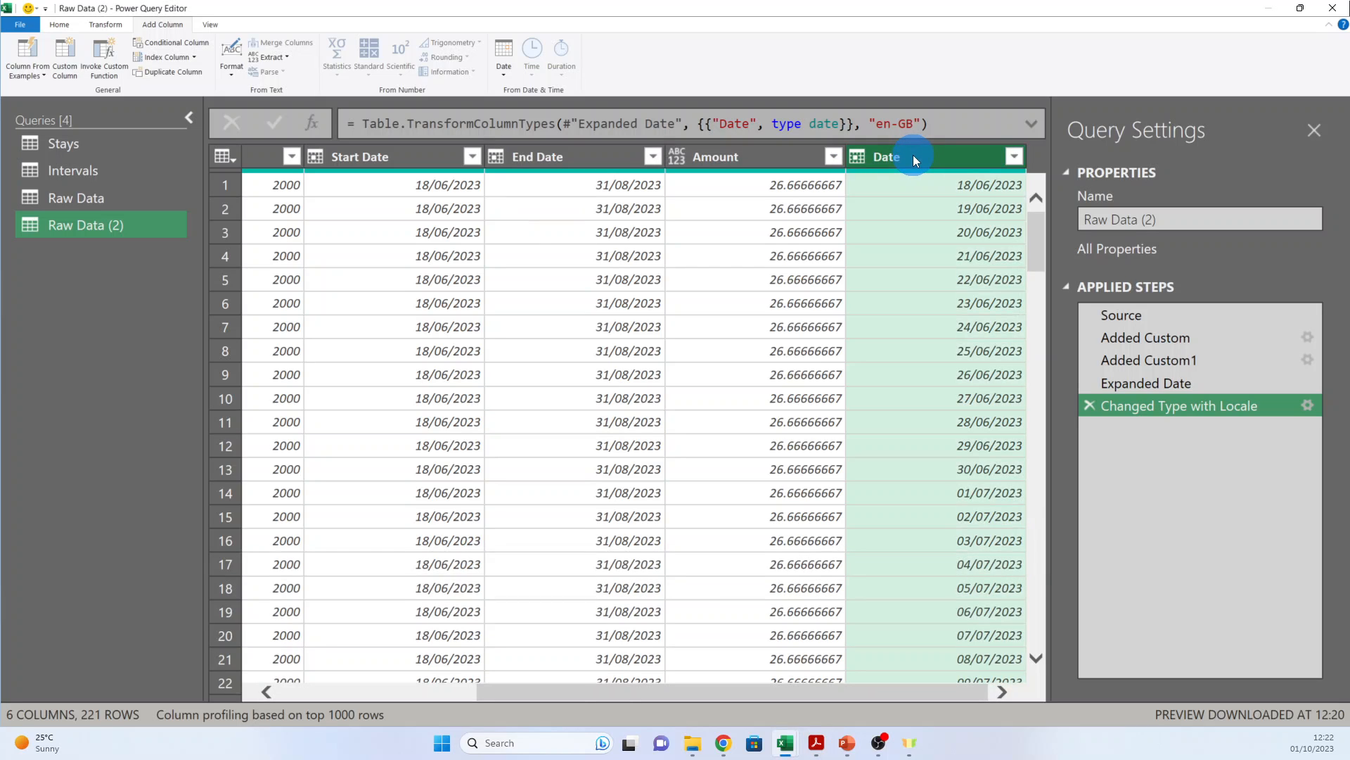
click(114, 25)
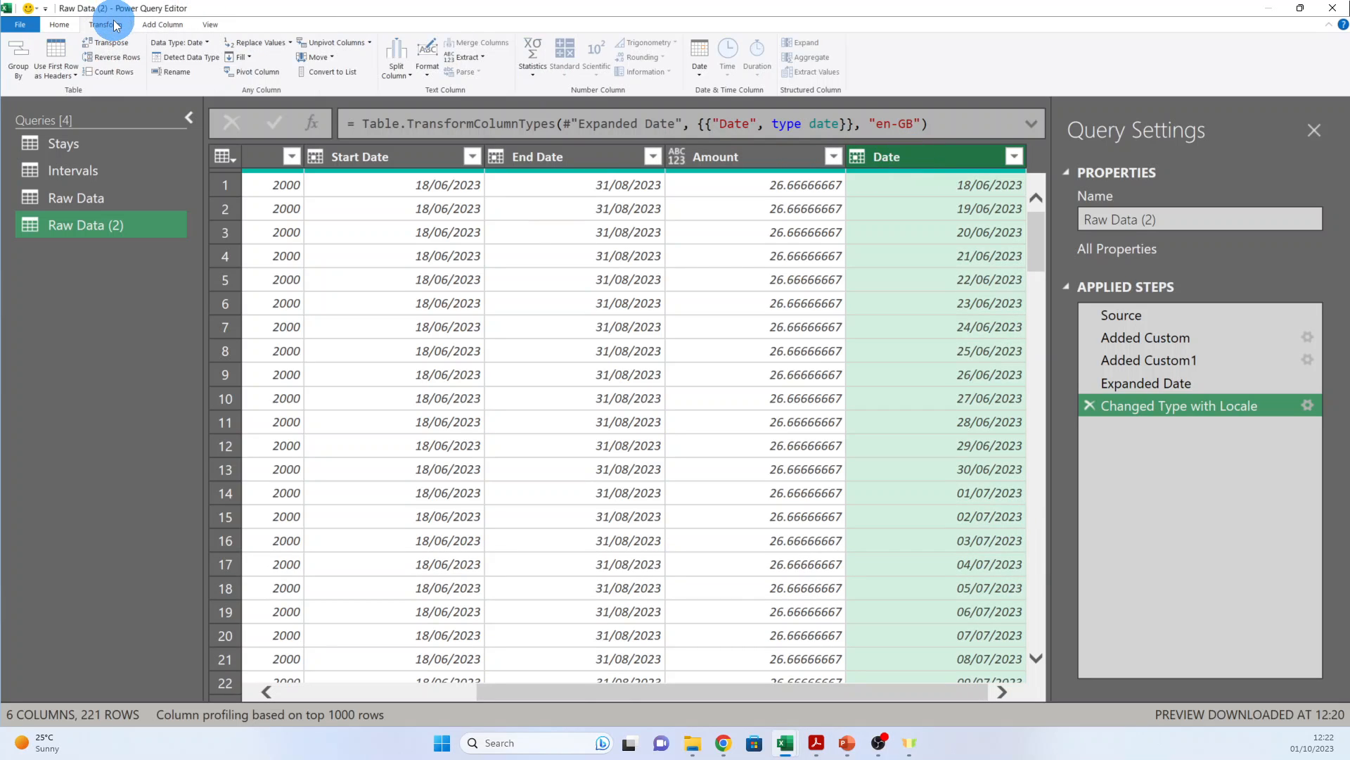
click(696, 73)
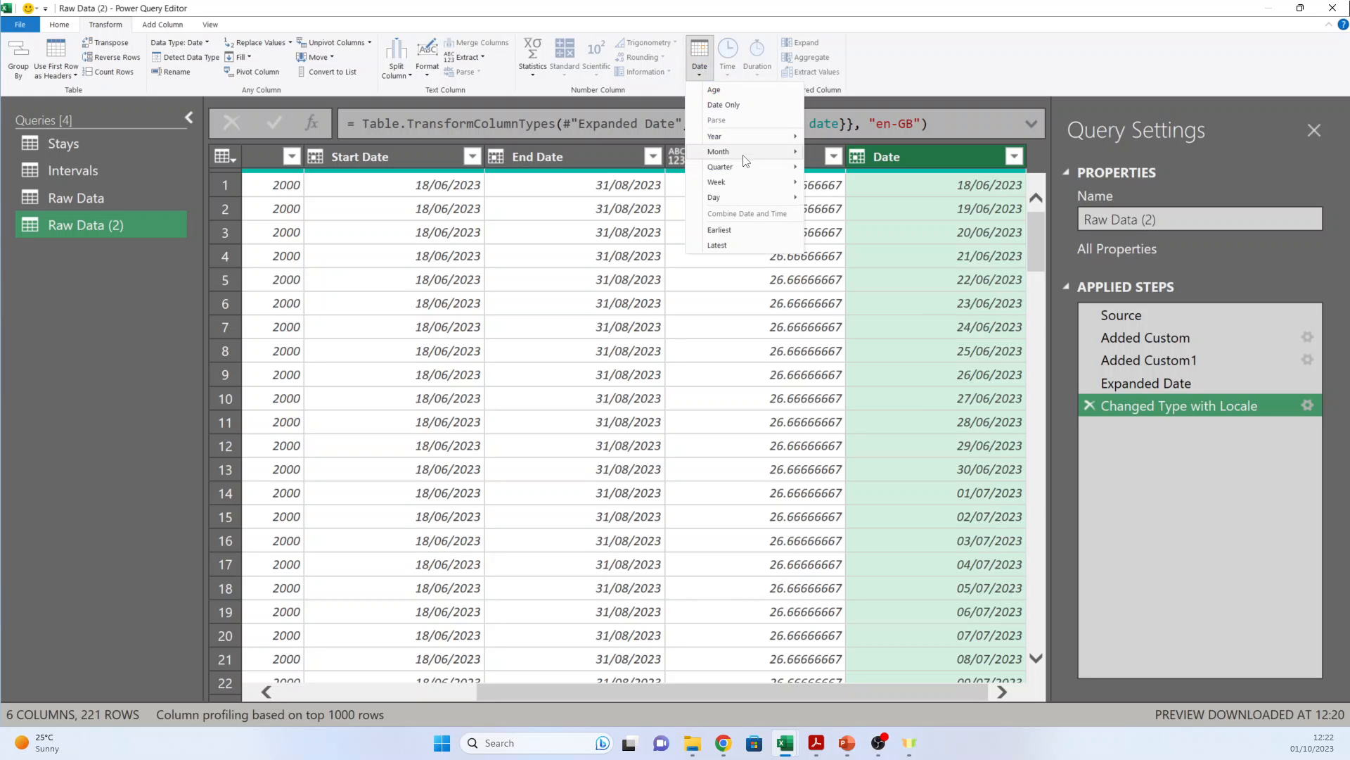
mouse_move(749, 152)
click(849, 183)
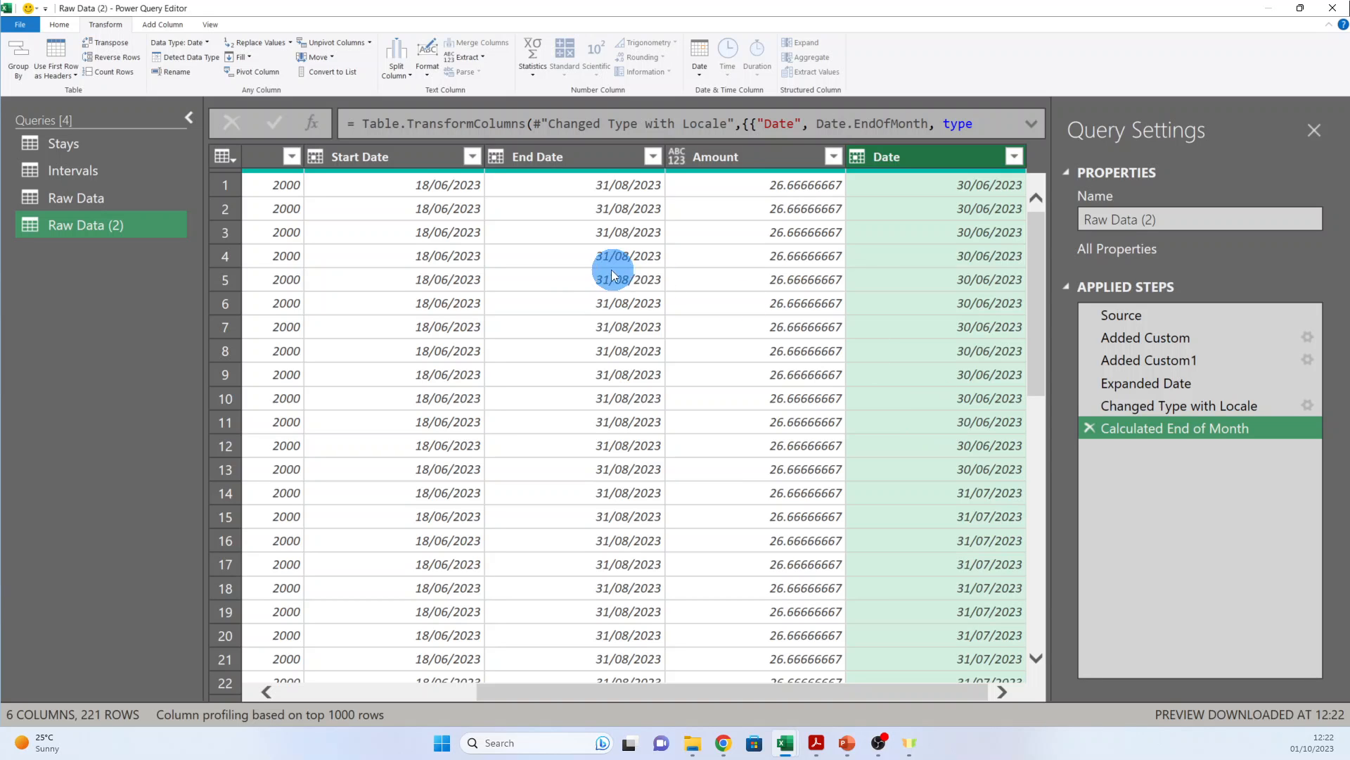
- Start grouping the rows by the Client, Sale, Start Date and Date columns
drag(841, 691, 652, 704)
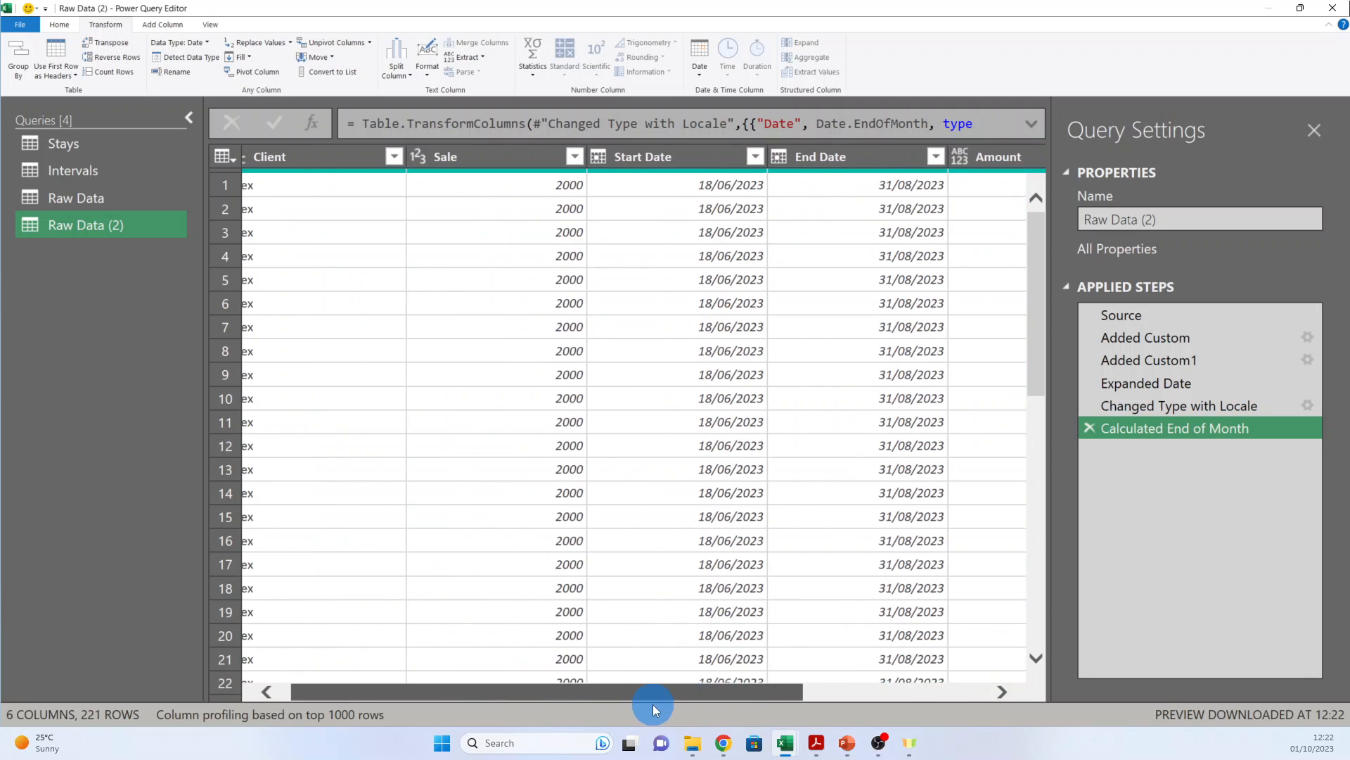
click(343, 158)
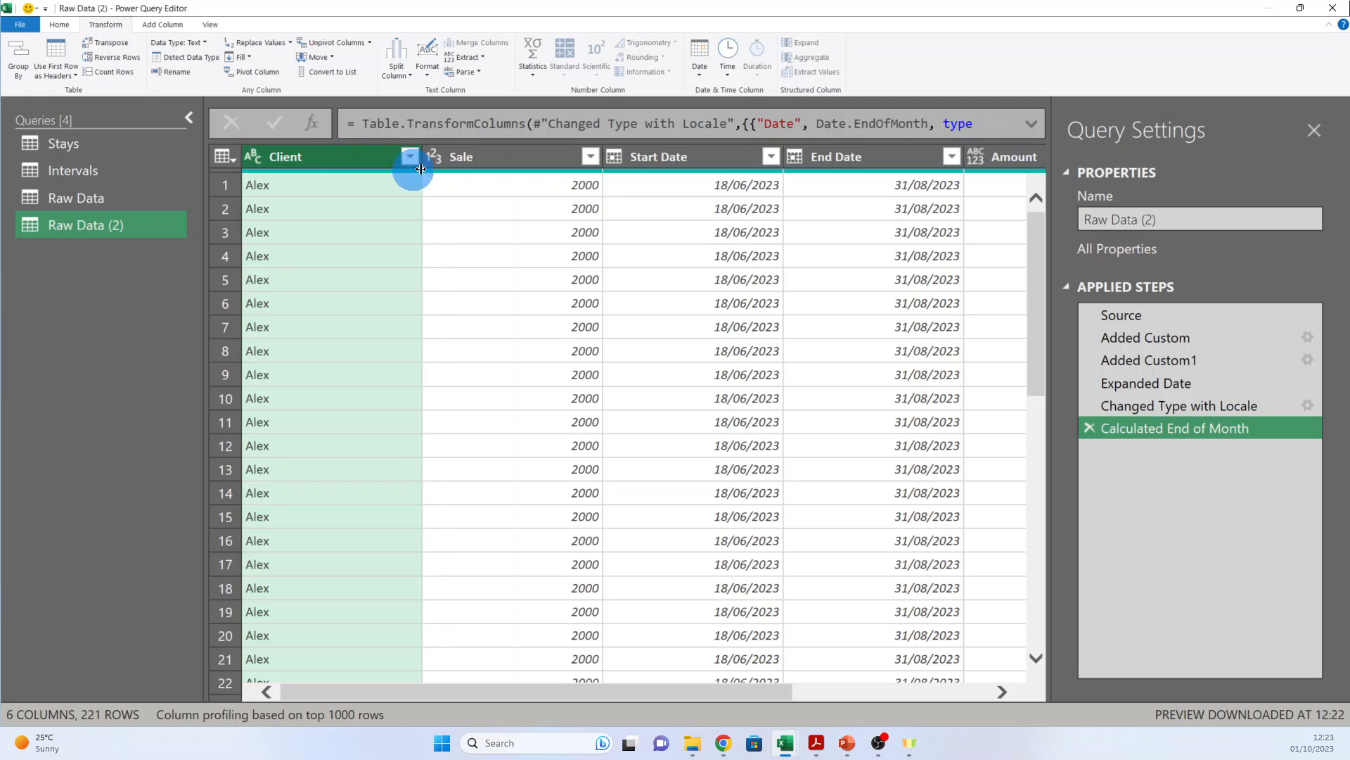
ctrl+click(521, 151)
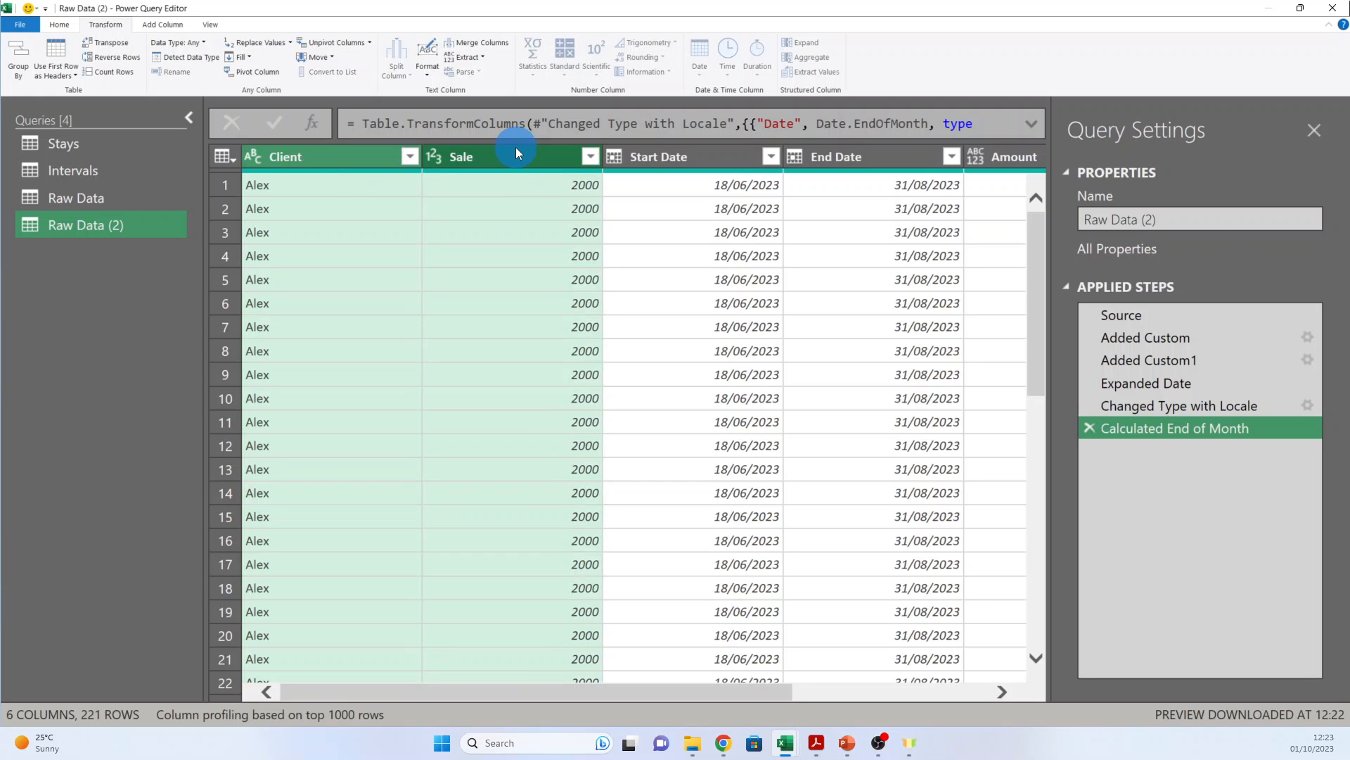
ctrl+click(707, 154)
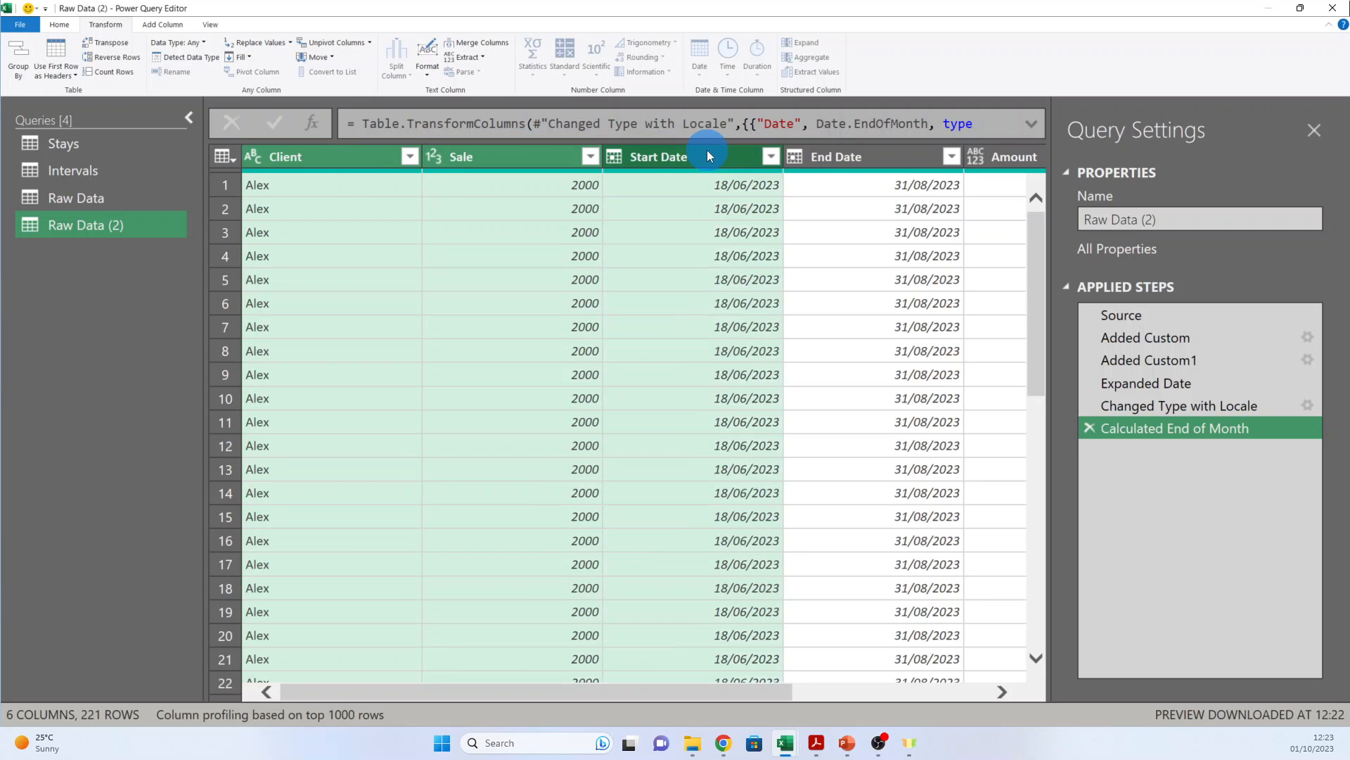
drag(723, 689, 983, 695)
ctrl+click(918, 157)
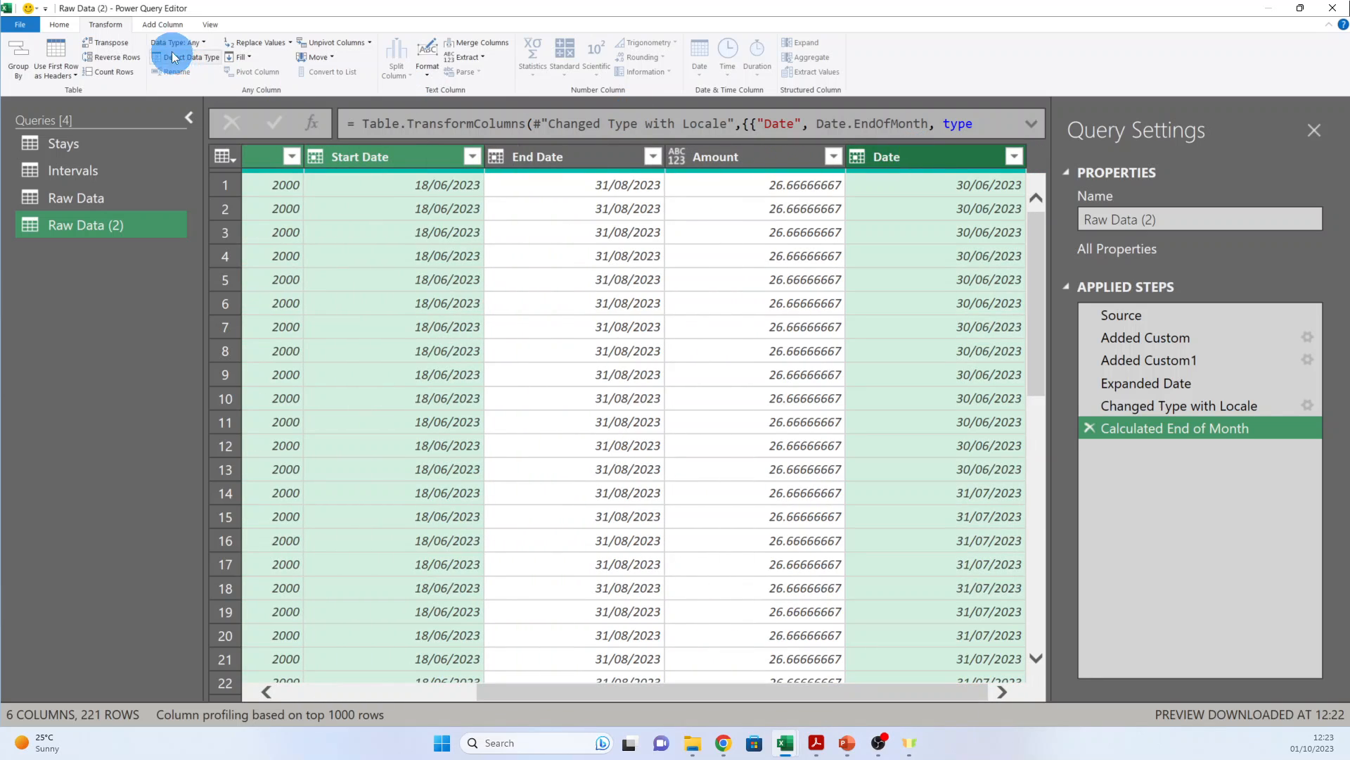
click(18, 55)
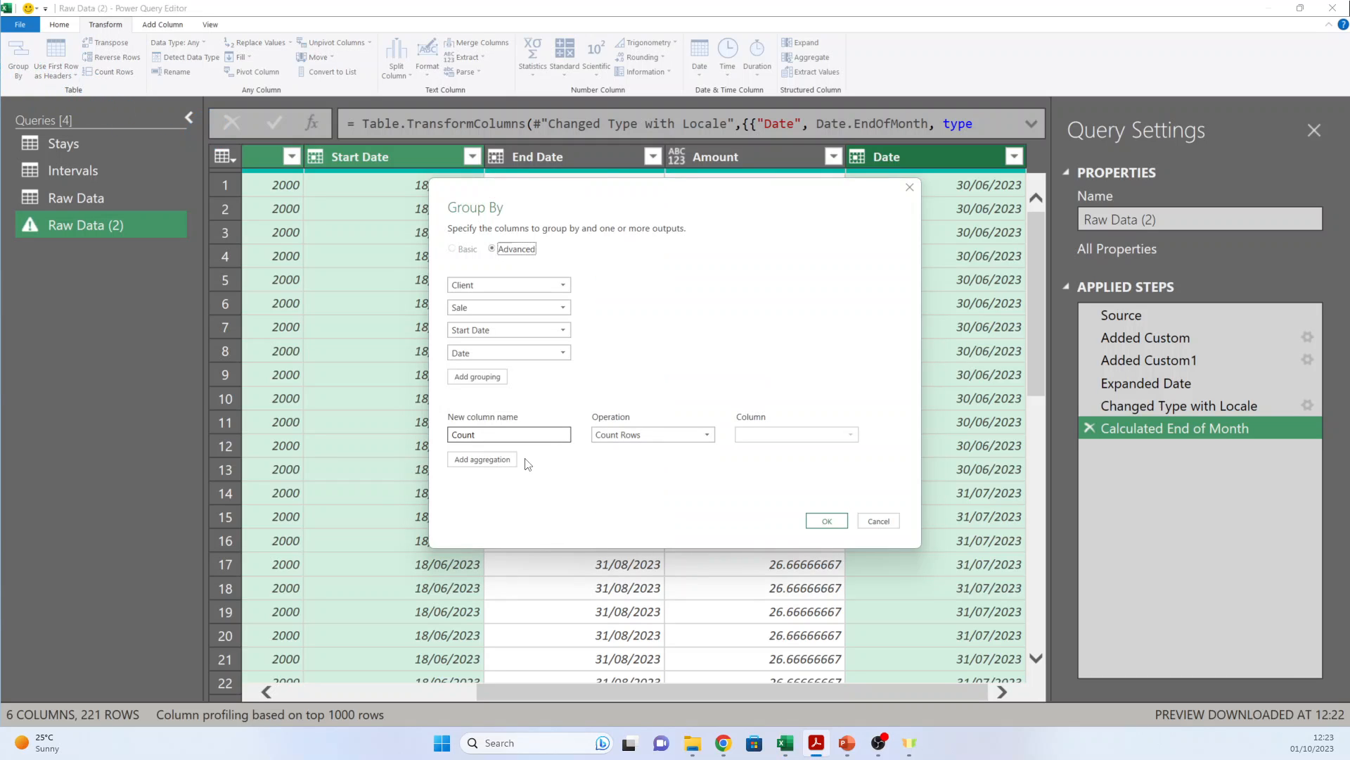
- Name the aggregation column Amount, make it the Sum of the Amount column, and apply the grouping
click(540, 434)
drag(556, 435, 412, 432)
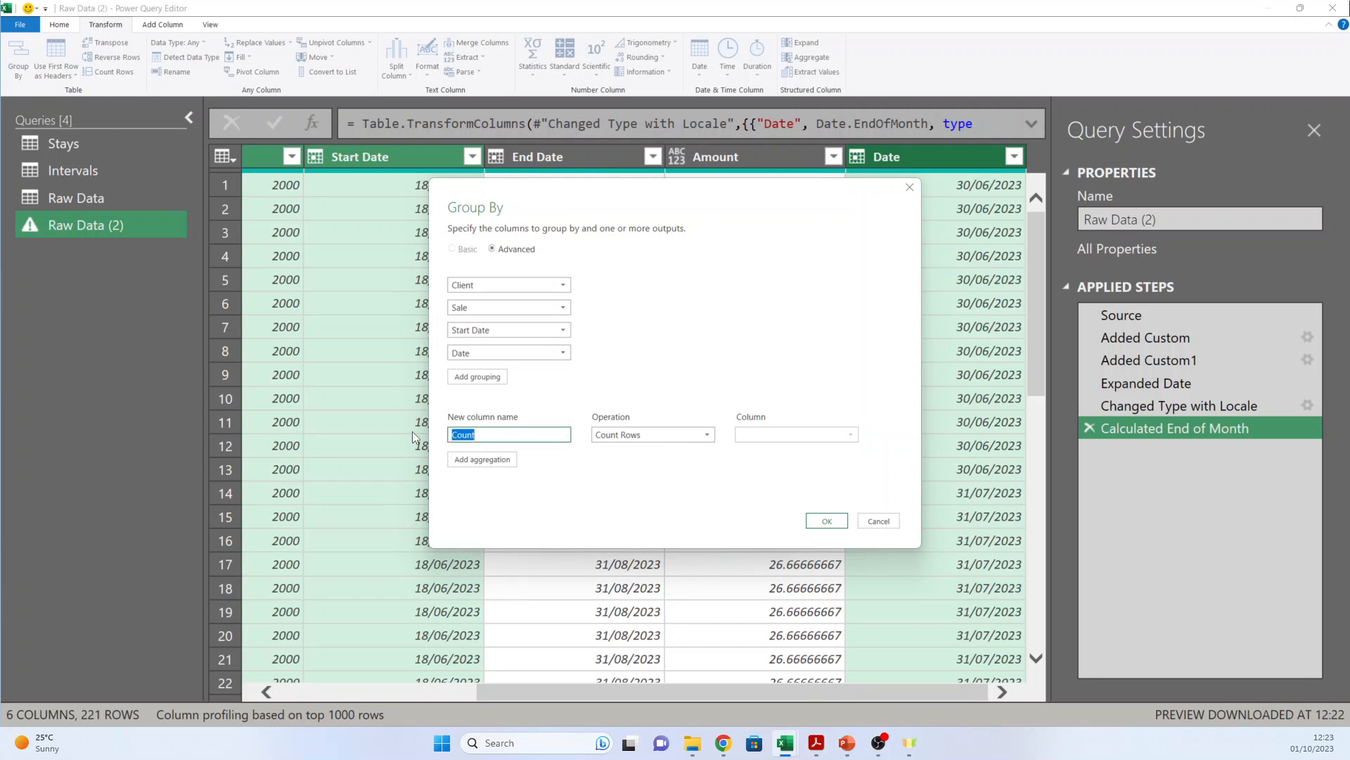
text(Am)
click(626, 434)
click(618, 449)
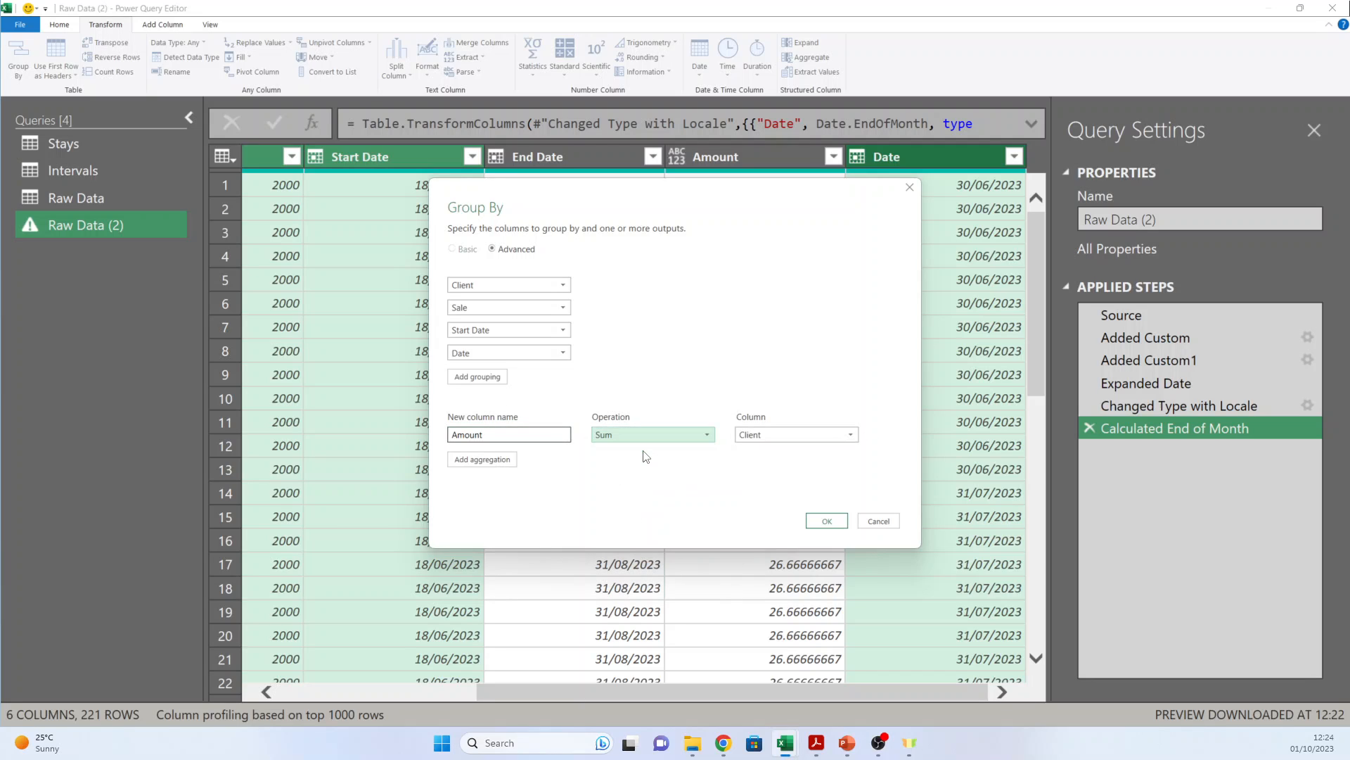
click(773, 434)
click(780, 505)
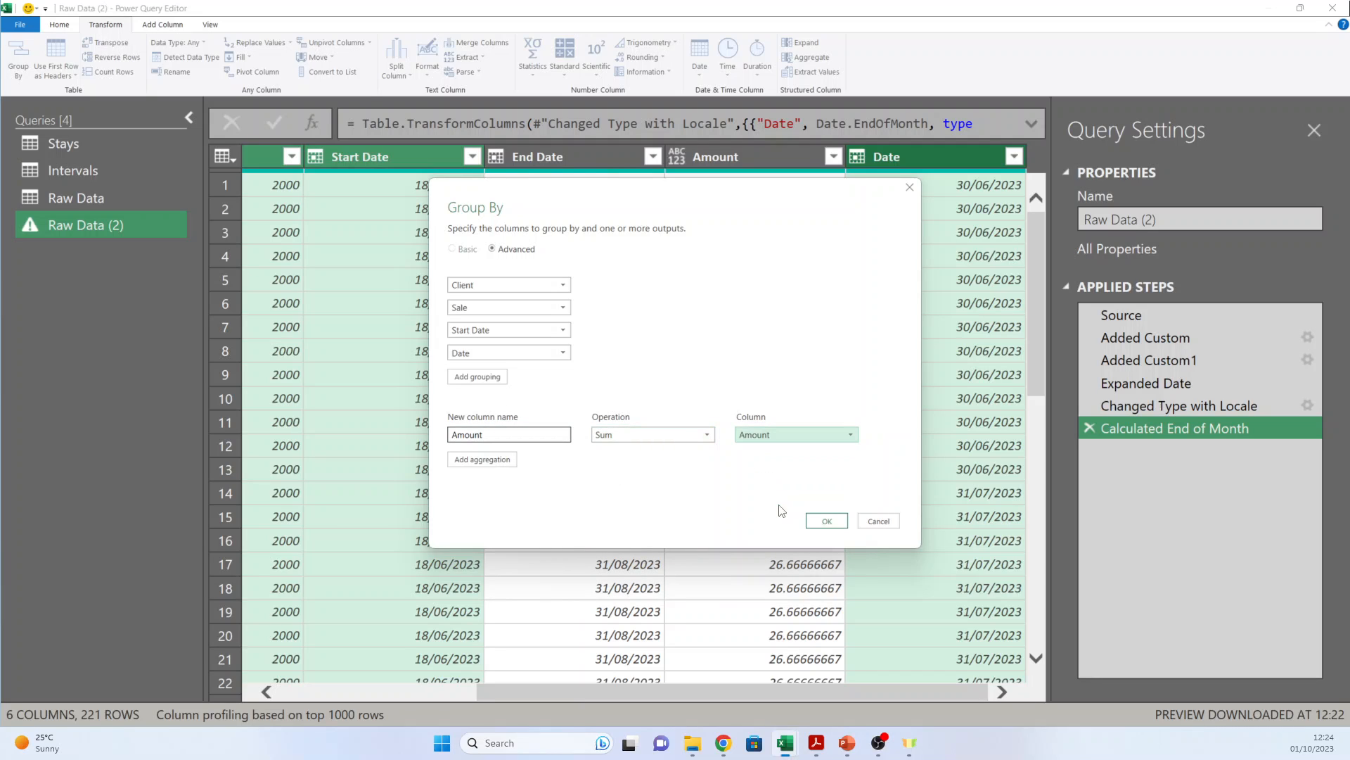
click(827, 521)
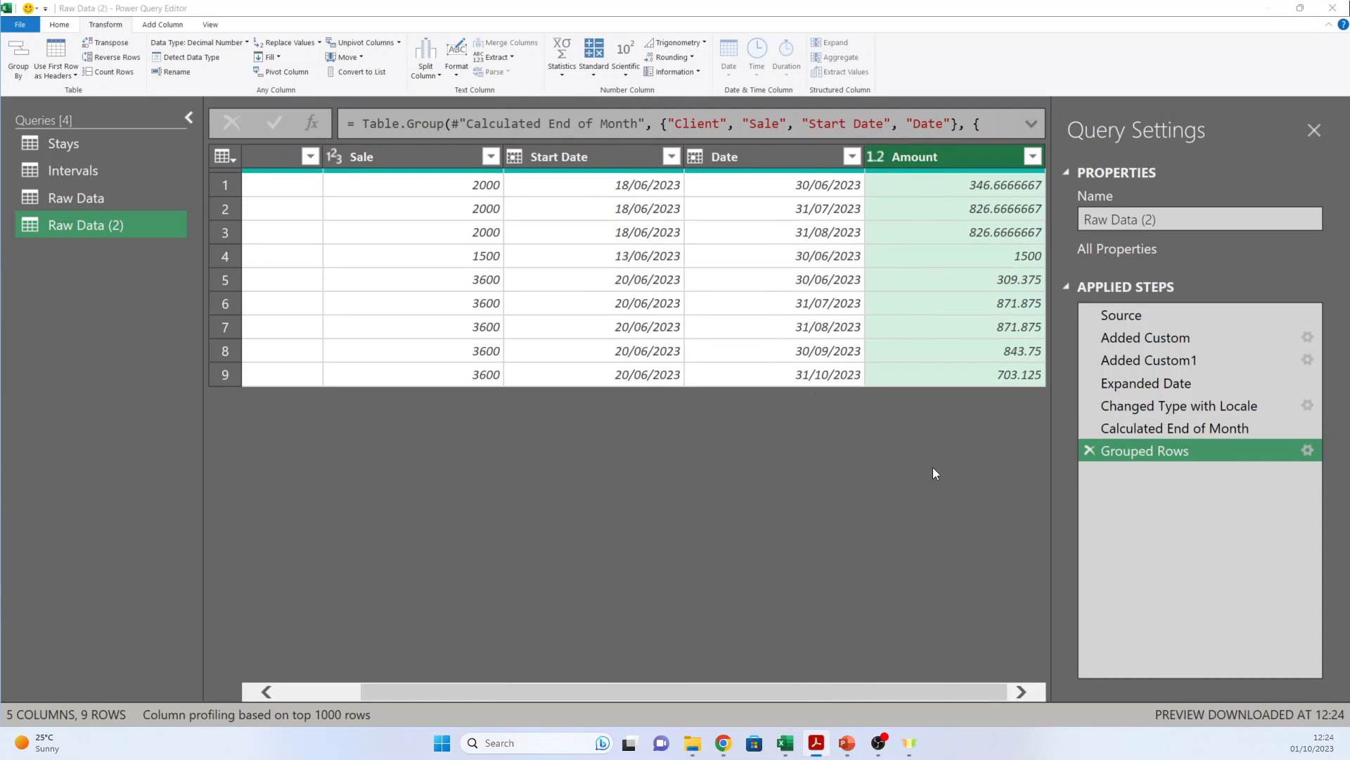
- Remove the Sale and Start Date columns from the grouped query
drag(946, 685, 770, 693)
click(669, 156)
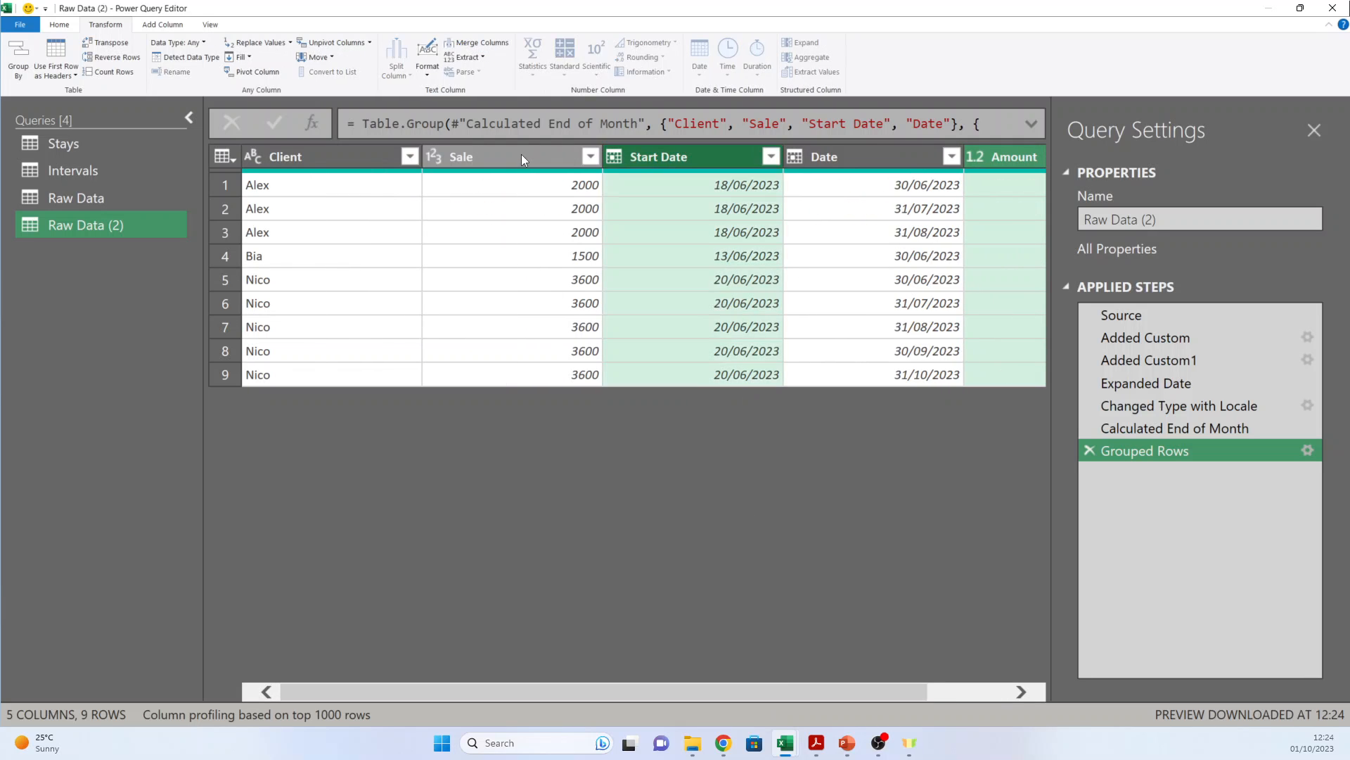
click(657, 294)
click(533, 157)
ctrl+click(647, 155)
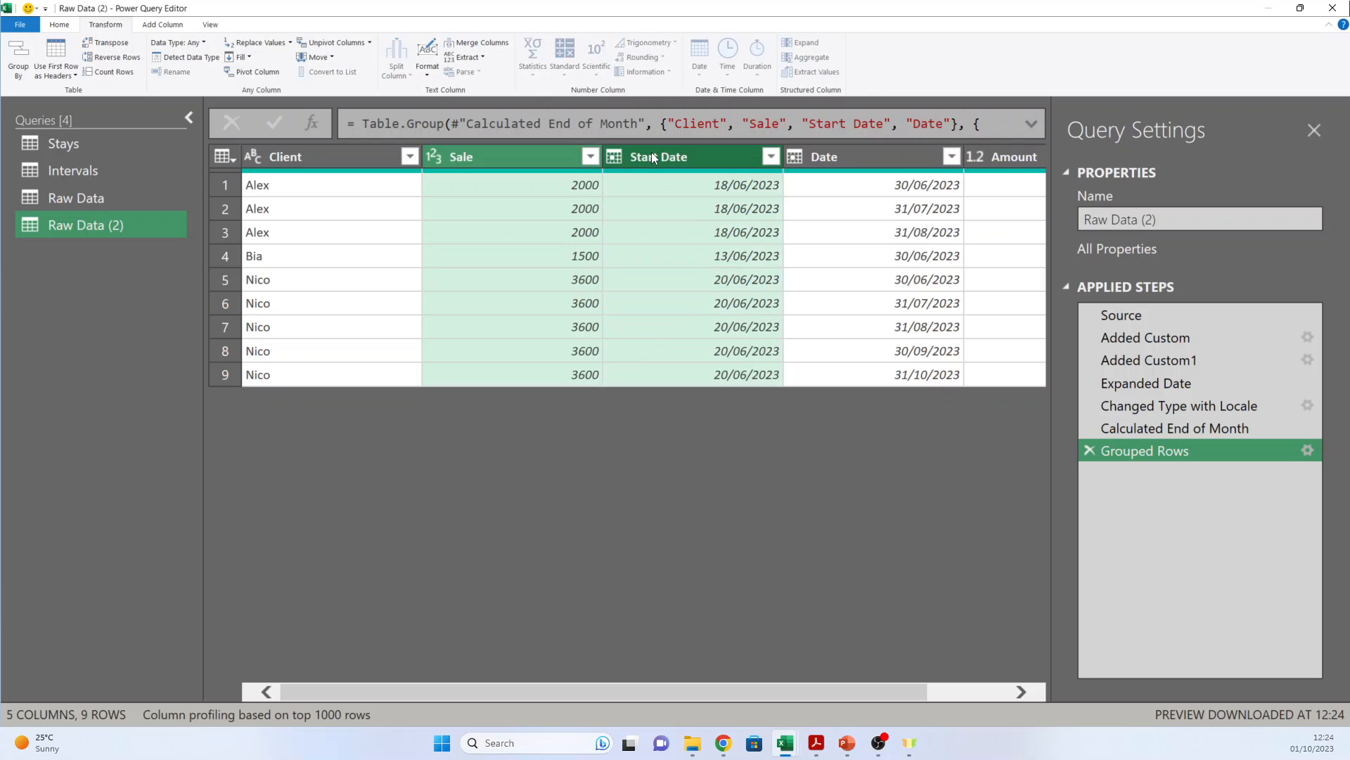
right_click(654, 155)
click(496, 158)
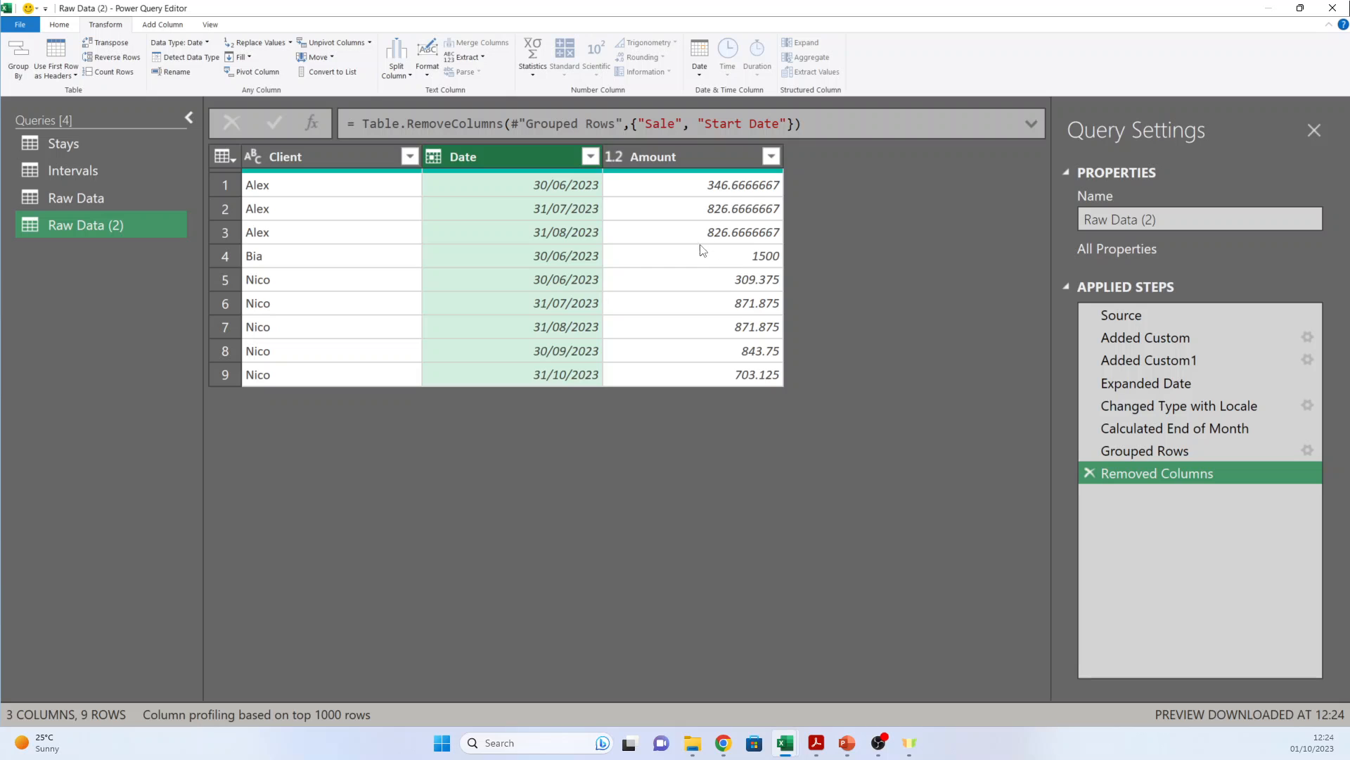
- Close the query editor and load the result as a table on the existing worksheet at cell F1
click(68, 25)
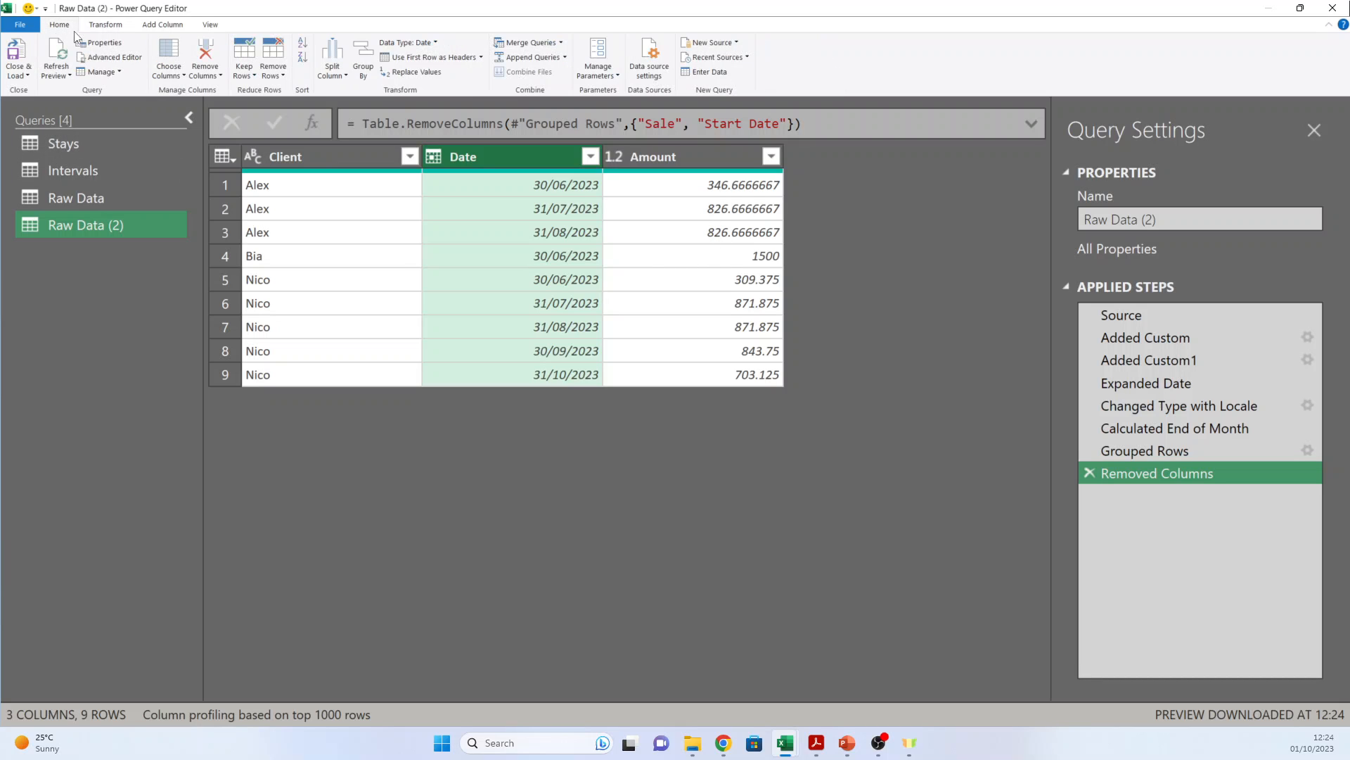
click(27, 76)
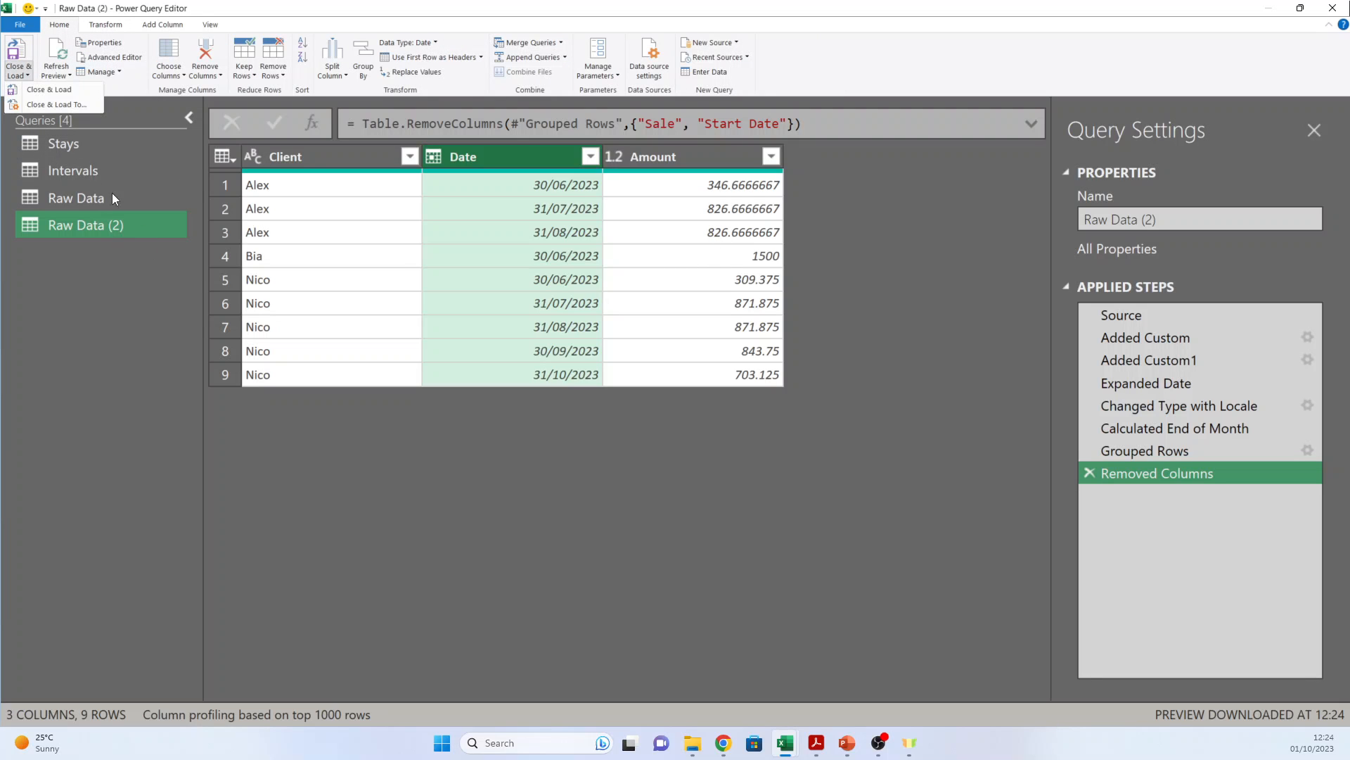
click(46, 106)
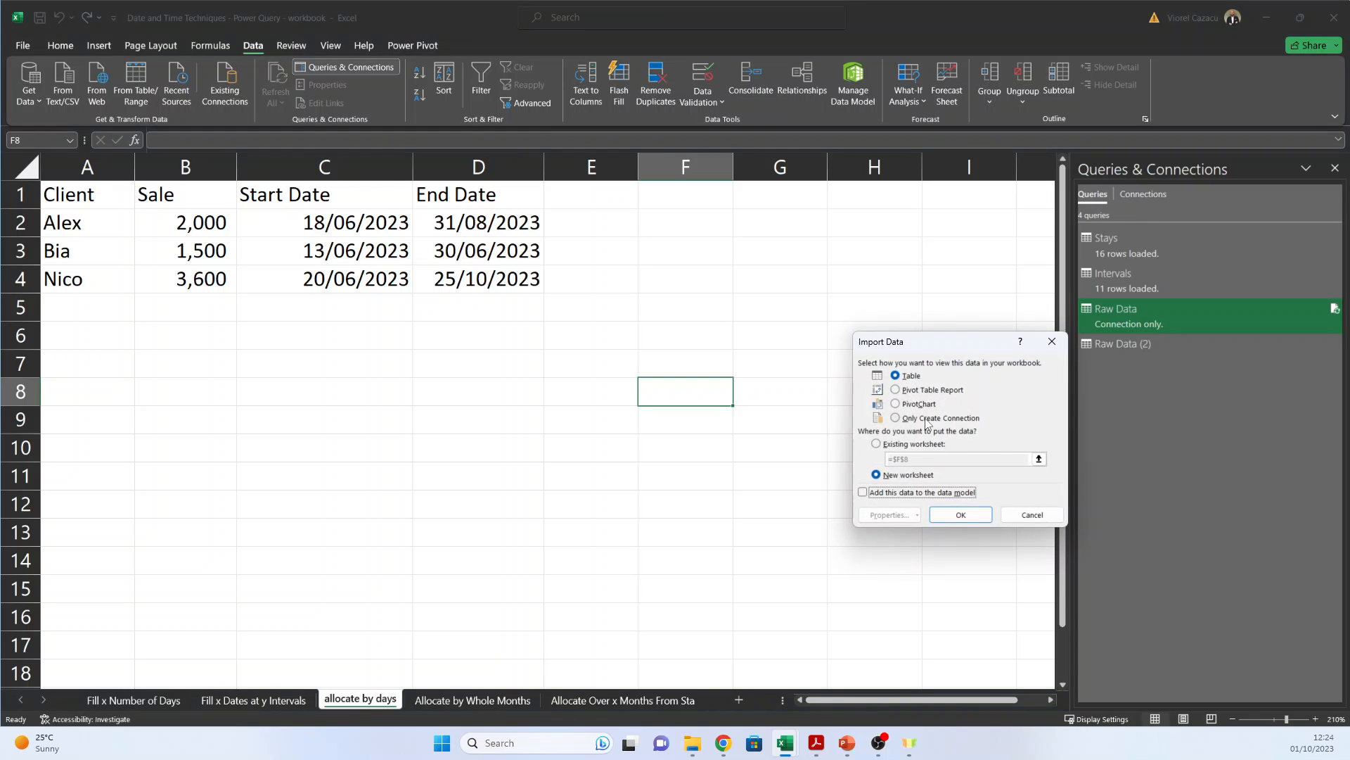
click(881, 444)
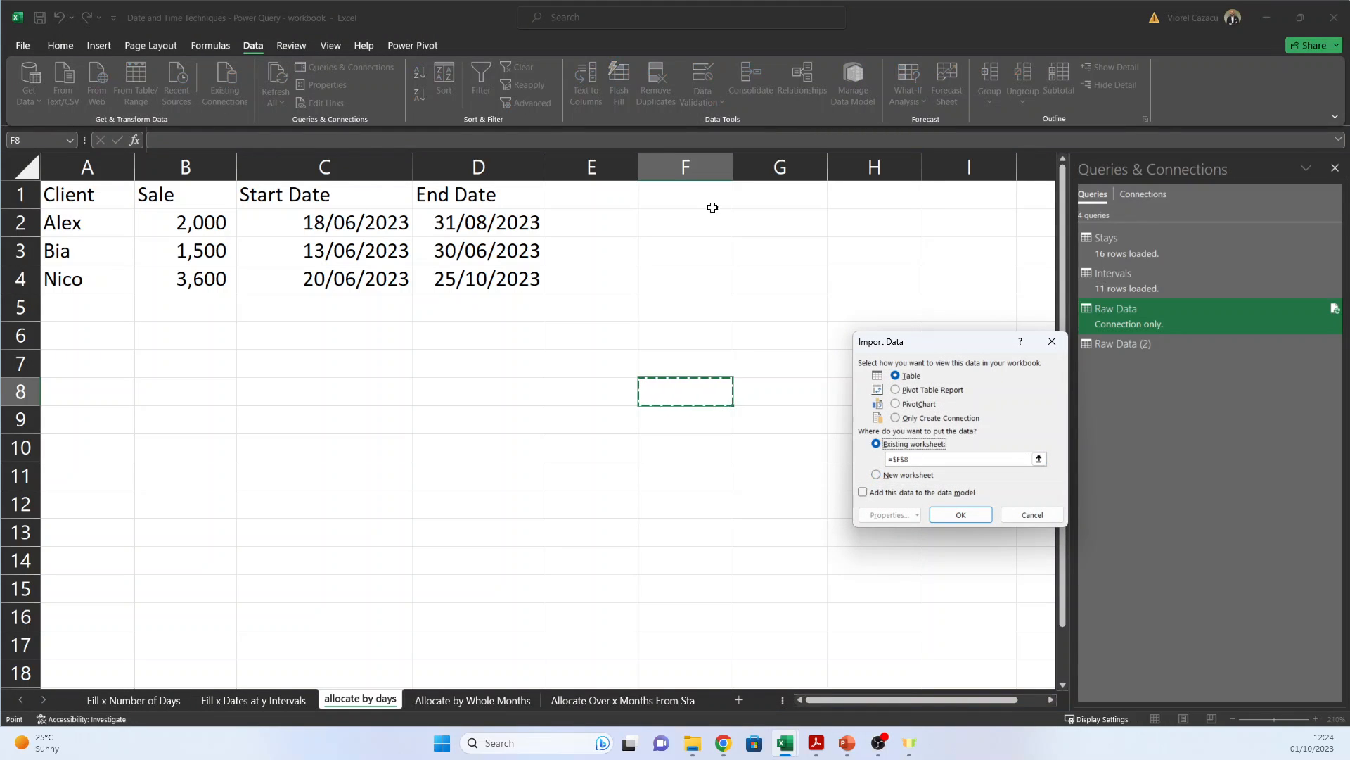
click(685, 194)
click(960, 514)
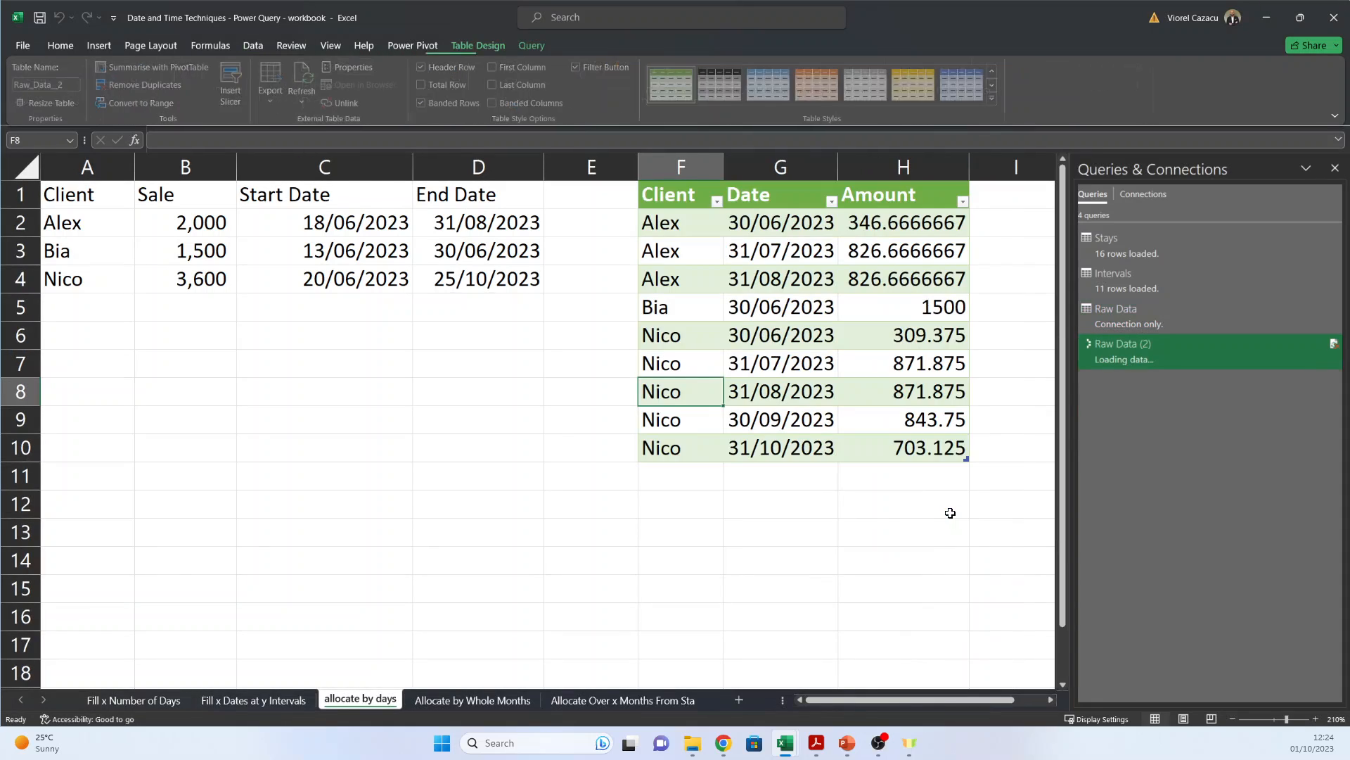
- Compare each client's start and end dates with the month-end dates and day-based amounts in the loaded table
drag(445, 227, 368, 220)
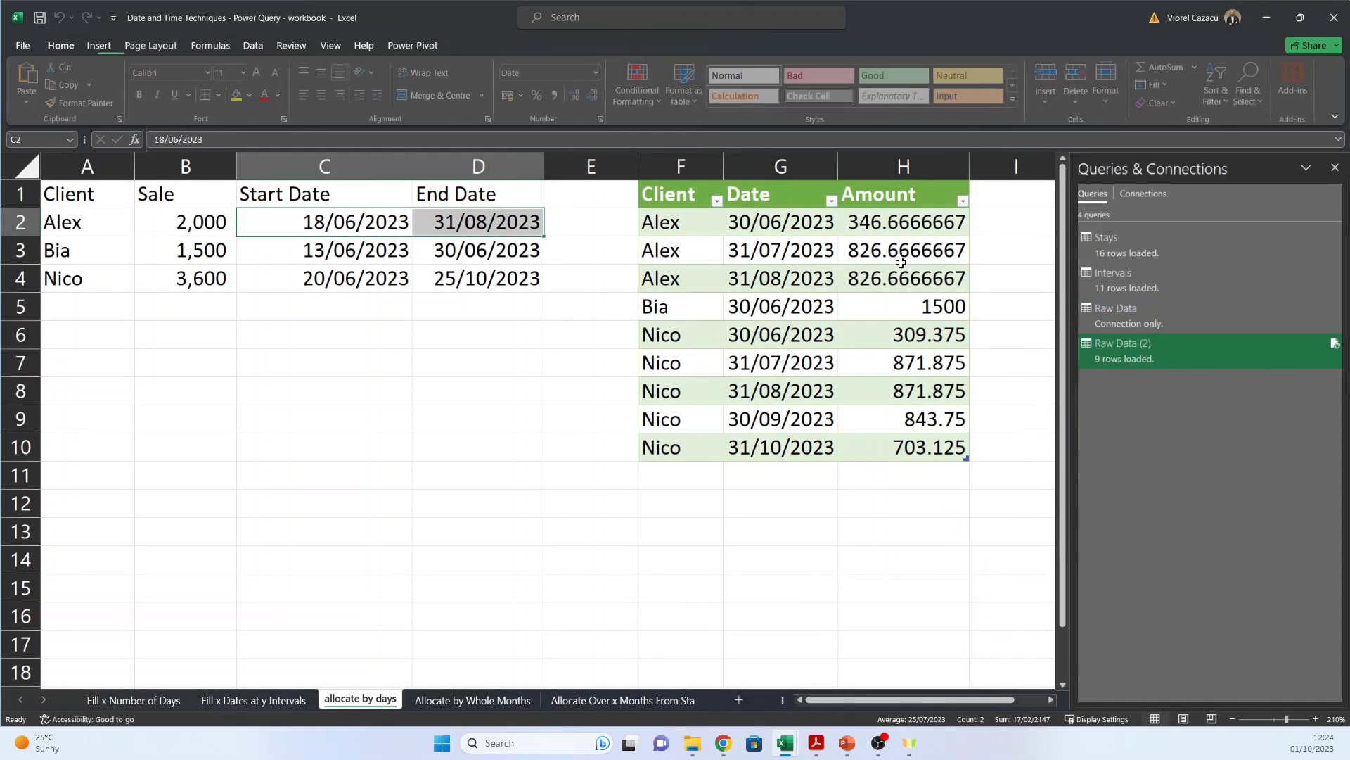
drag(907, 223, 907, 281)
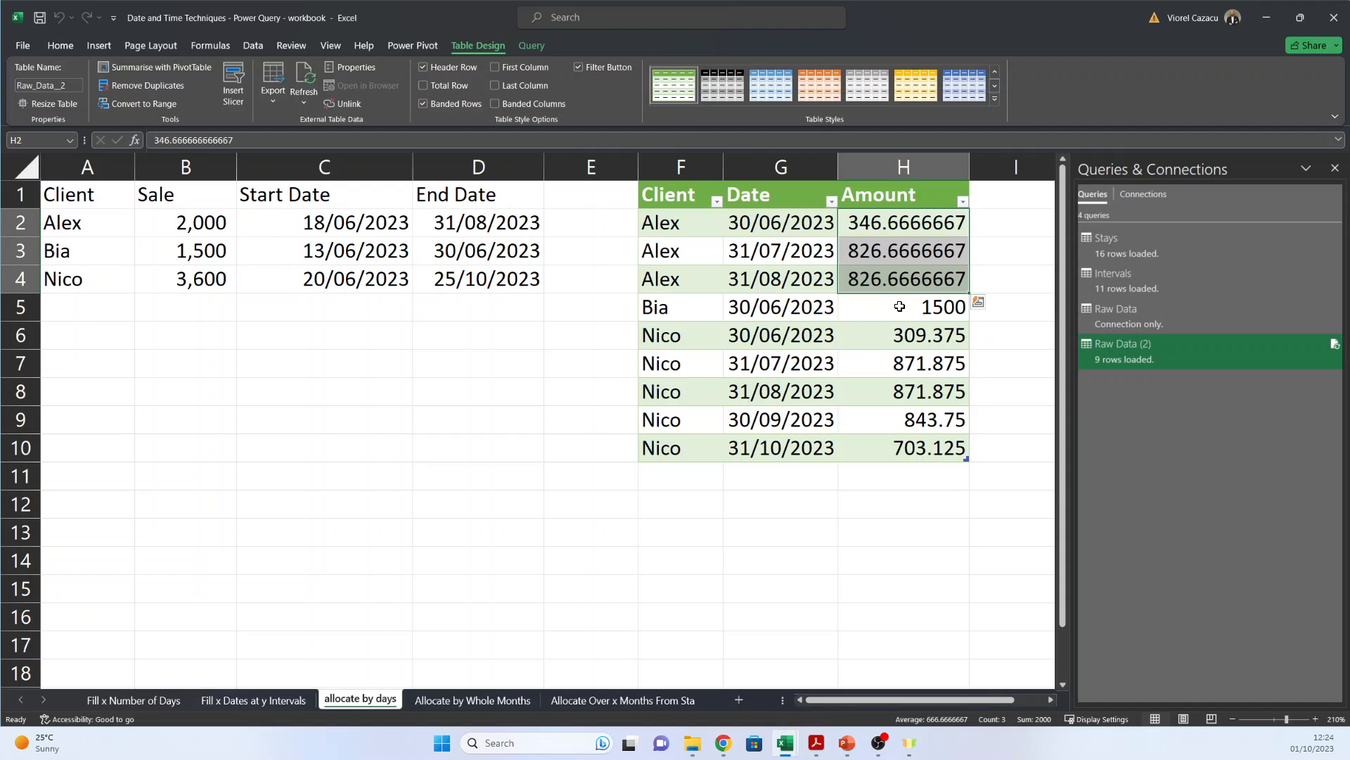
click(763, 307)
drag(796, 307, 883, 307)
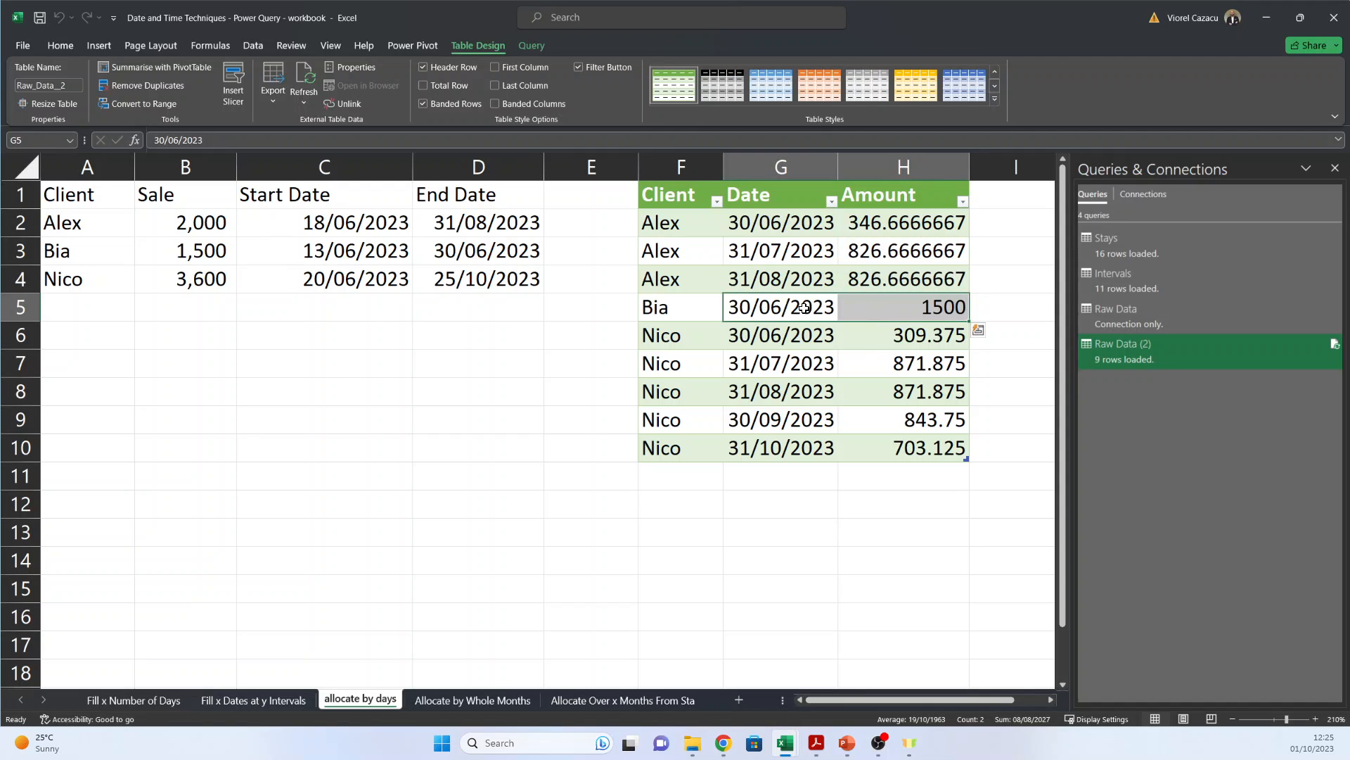
click(336, 281)
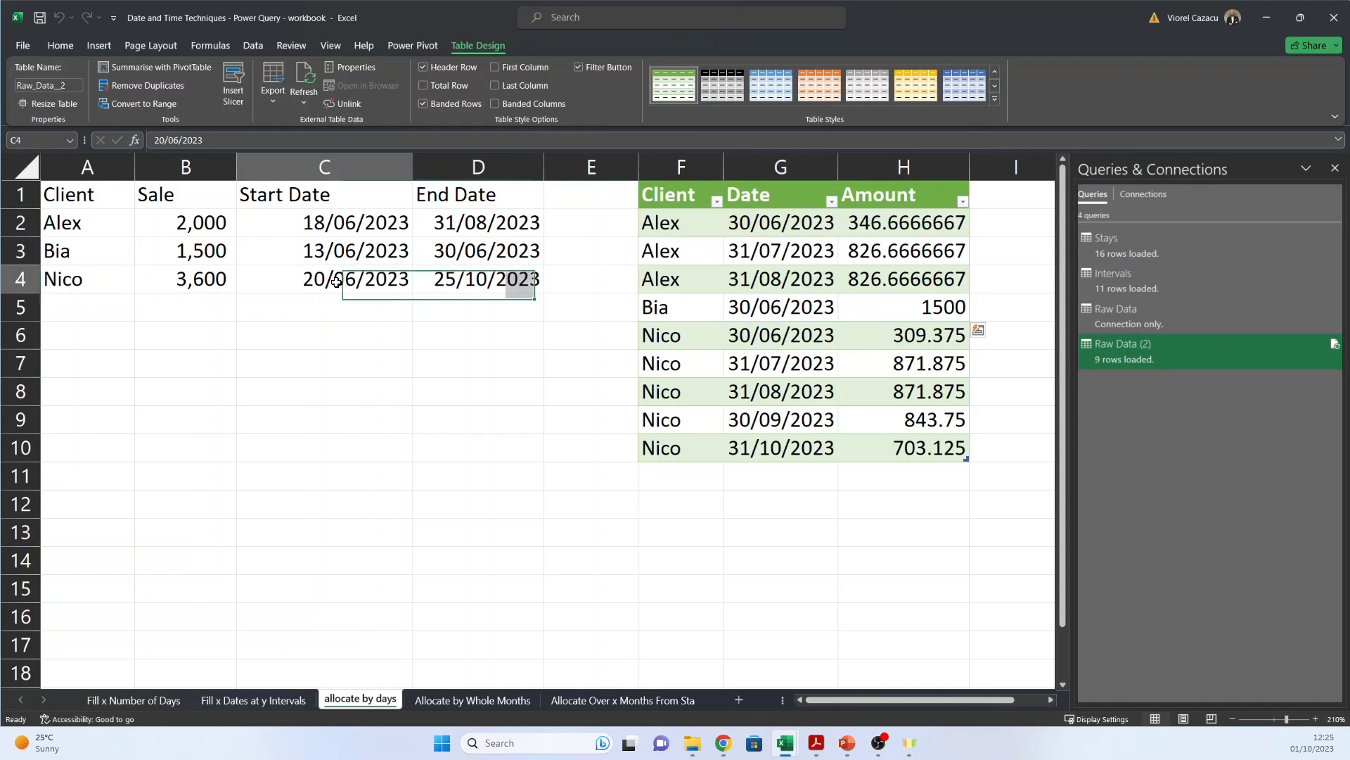
click(456, 283)
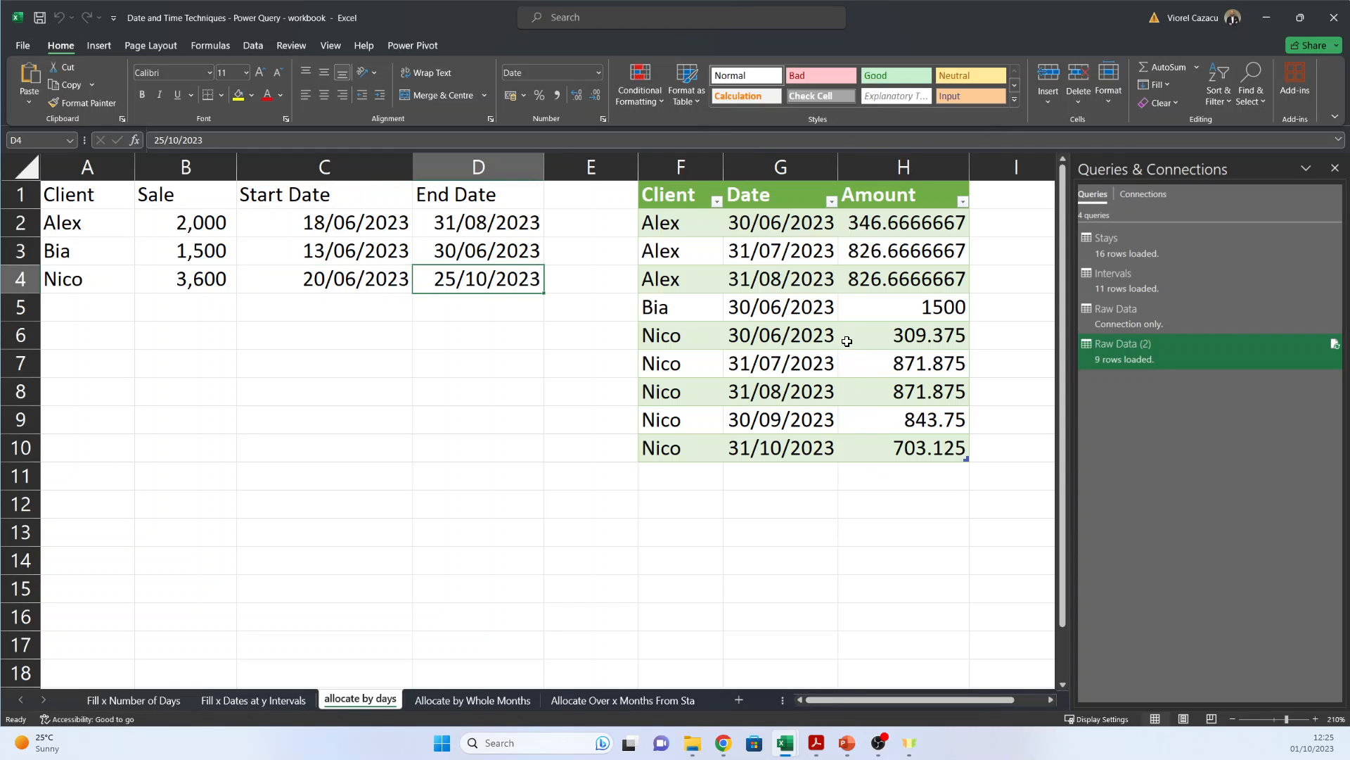
click(912, 339)
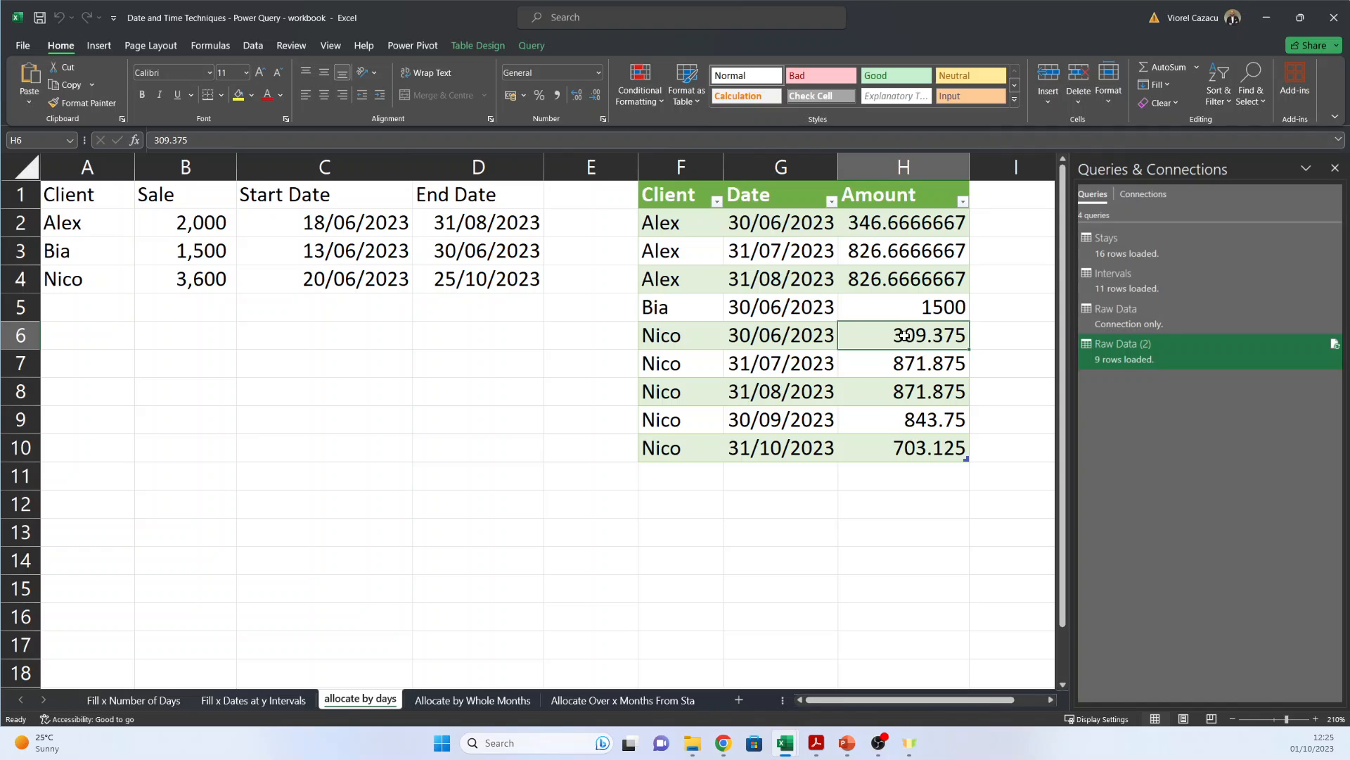
drag(910, 370, 918, 392)
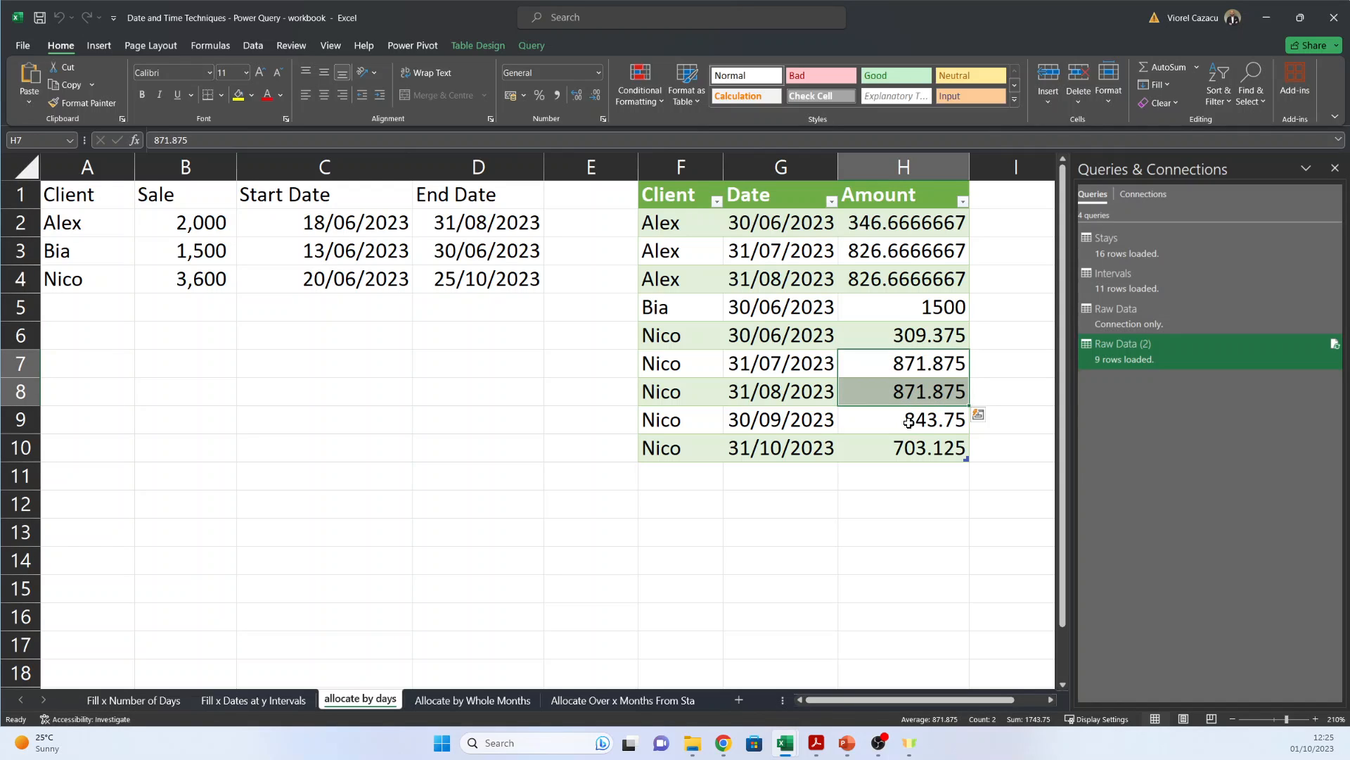
click(909, 422)
click(774, 422)
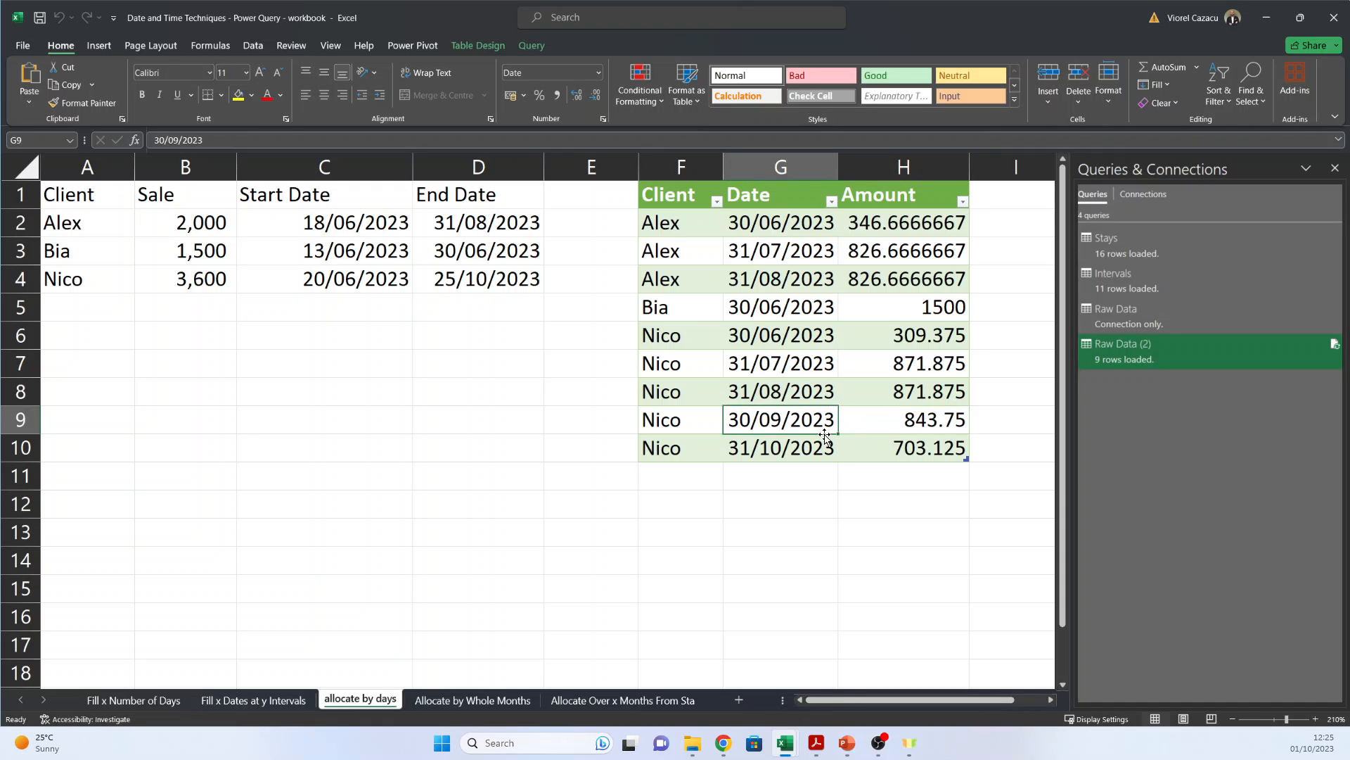
click(901, 457)
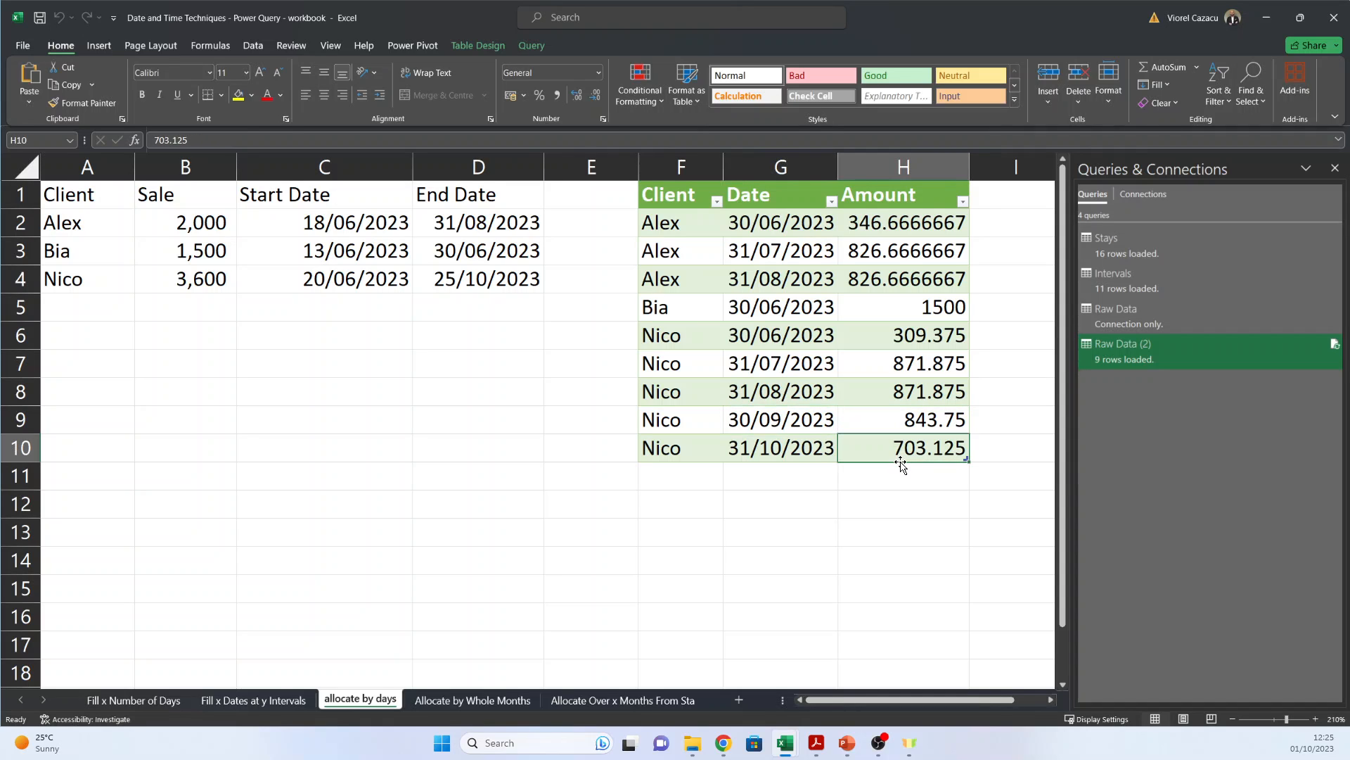
click(777, 449)
click(489, 283)
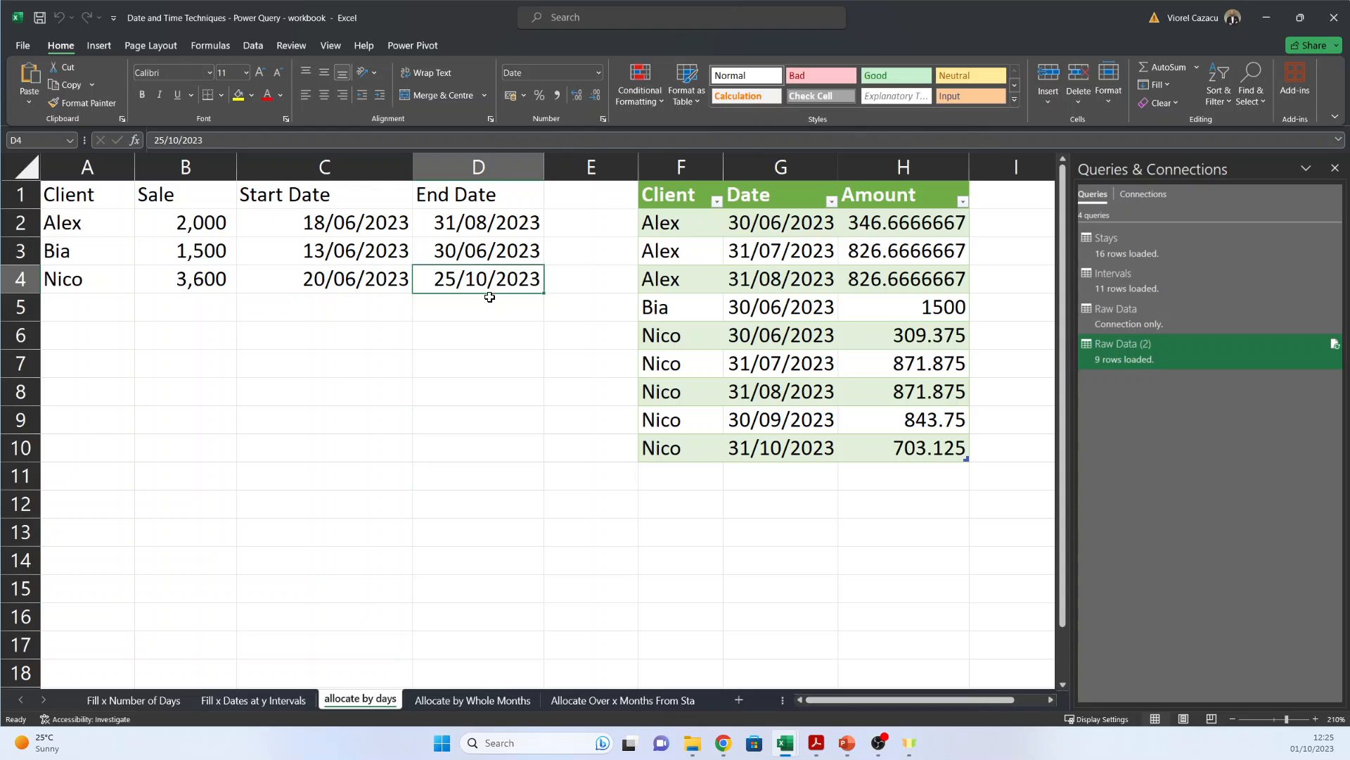
click(839, 445)
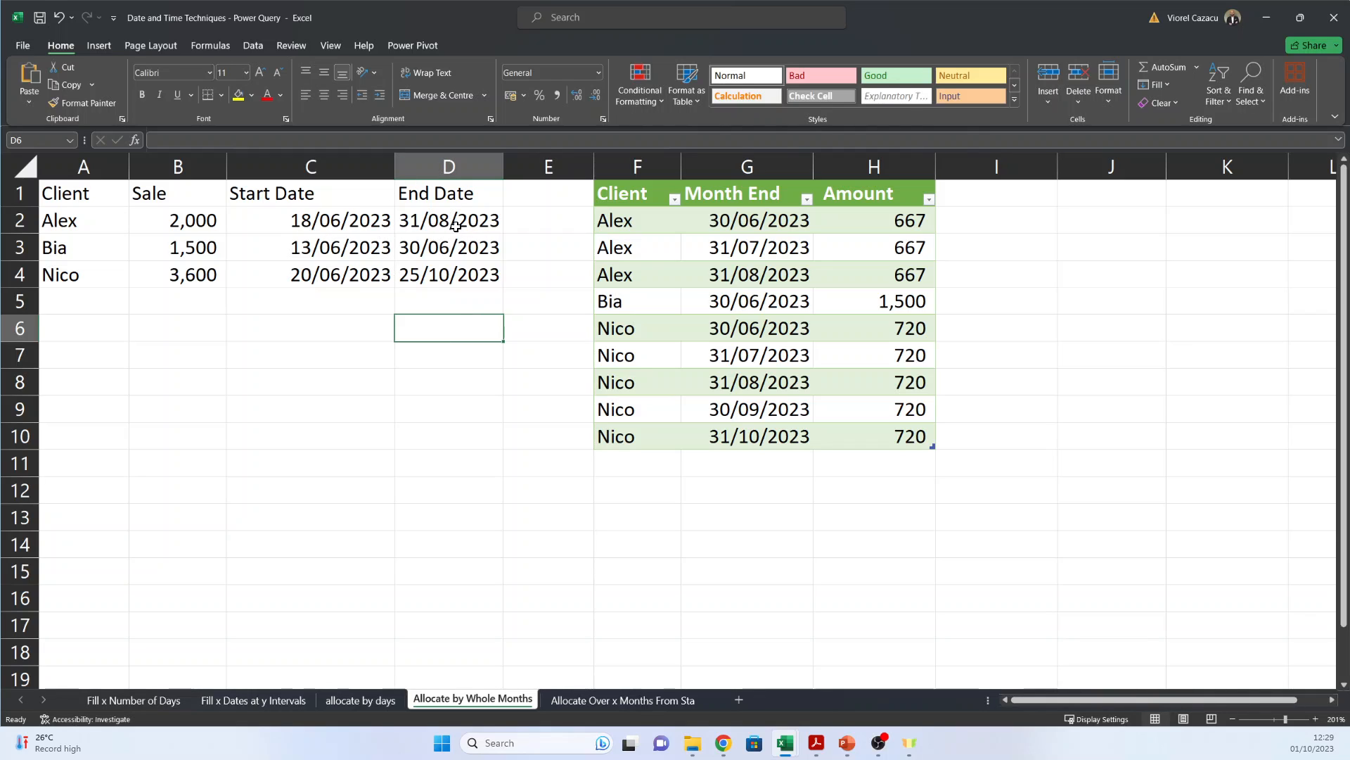
- Examine the finished Allocate by Whole Months example, comparing each client's date range with the equal amounts per month
drag(363, 230, 433, 225)
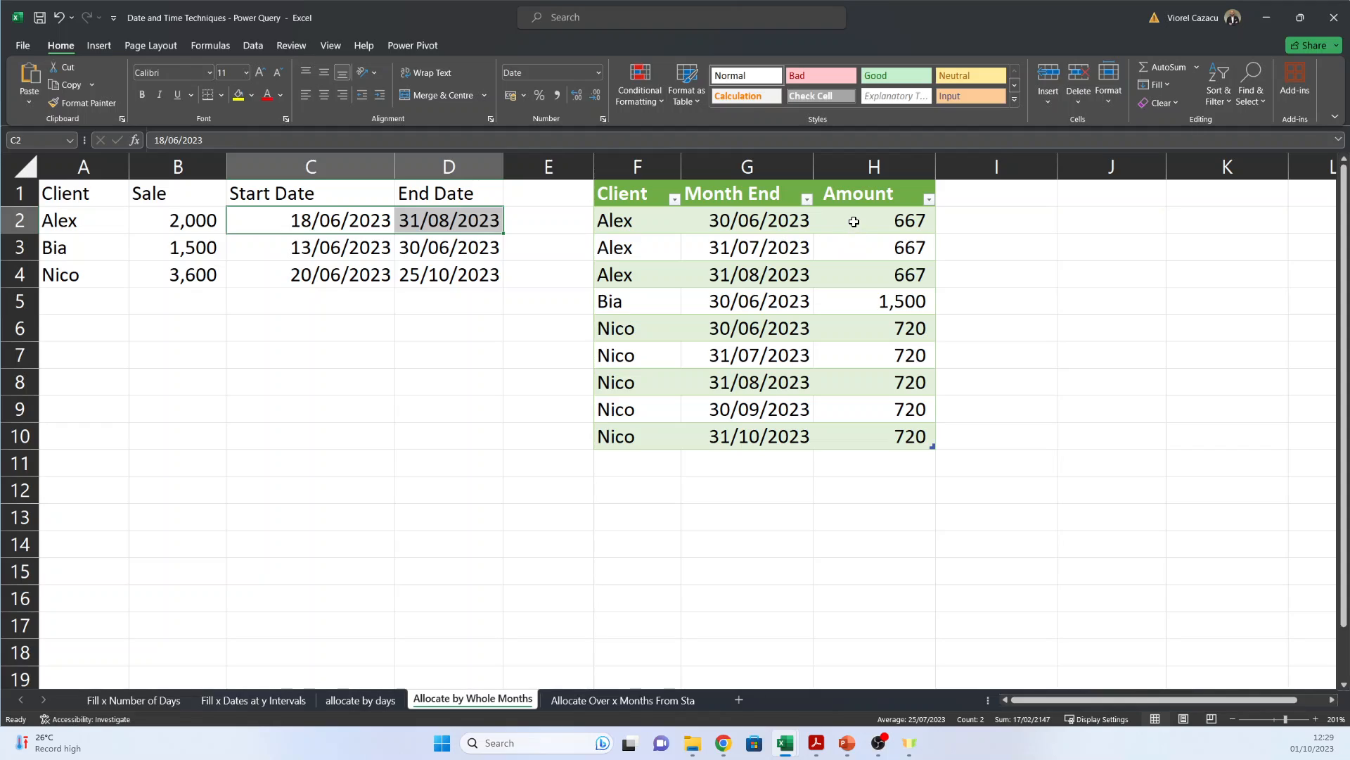
drag(852, 221, 864, 267)
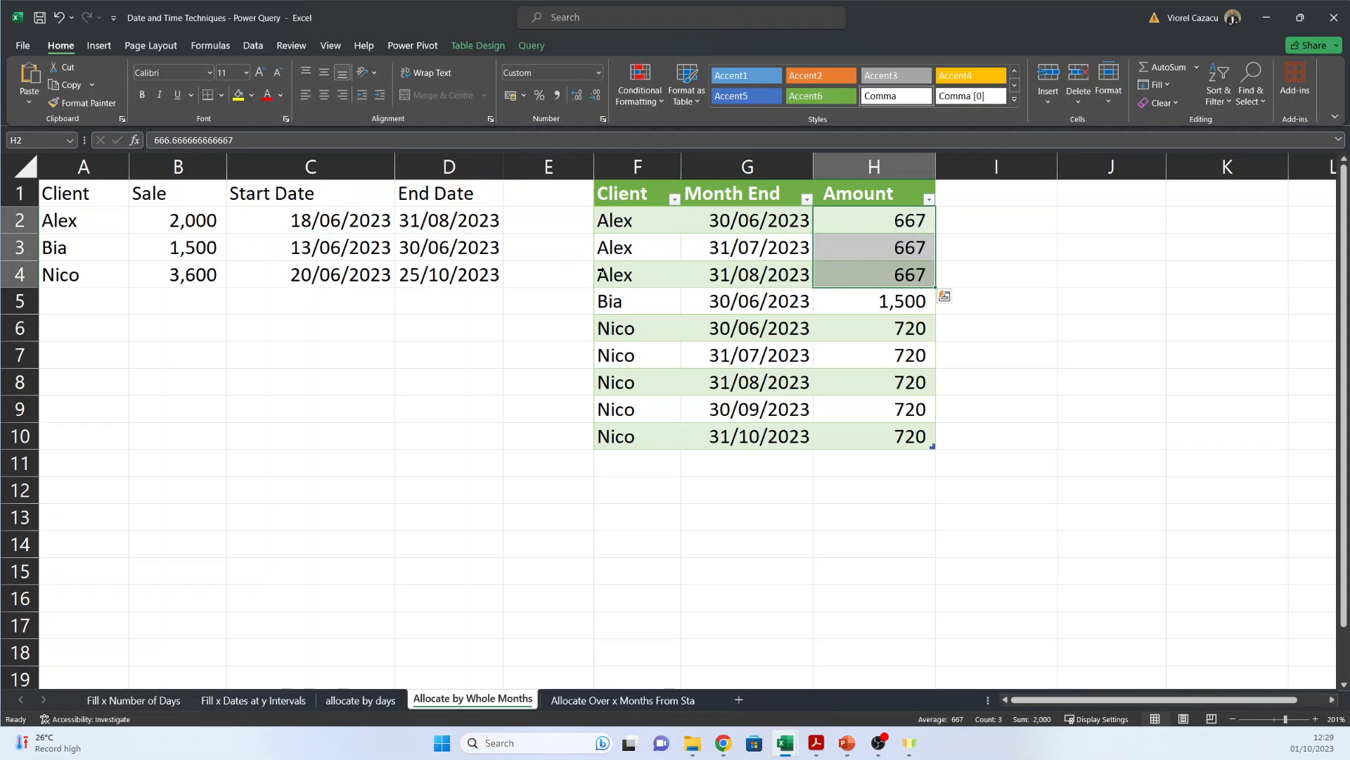
drag(677, 302, 850, 289)
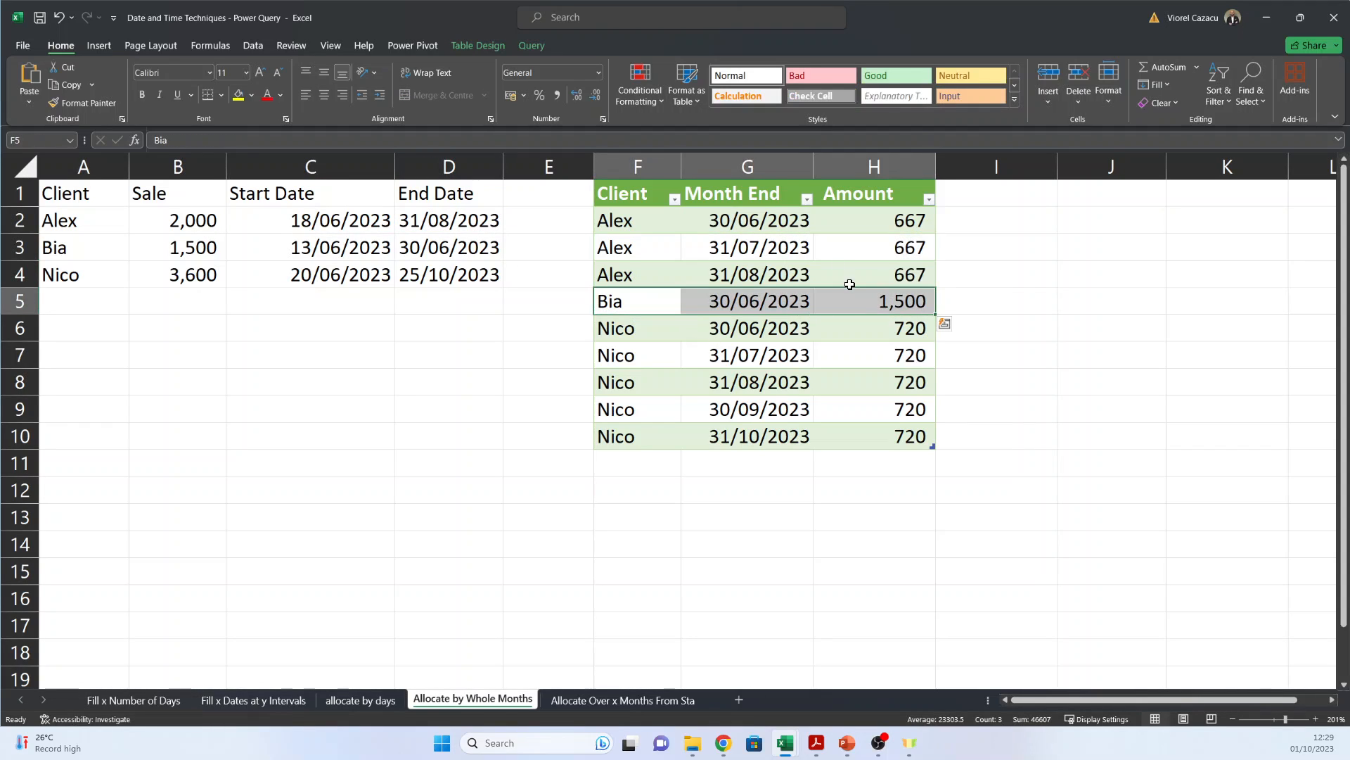
drag(114, 276, 453, 277)
click(358, 282)
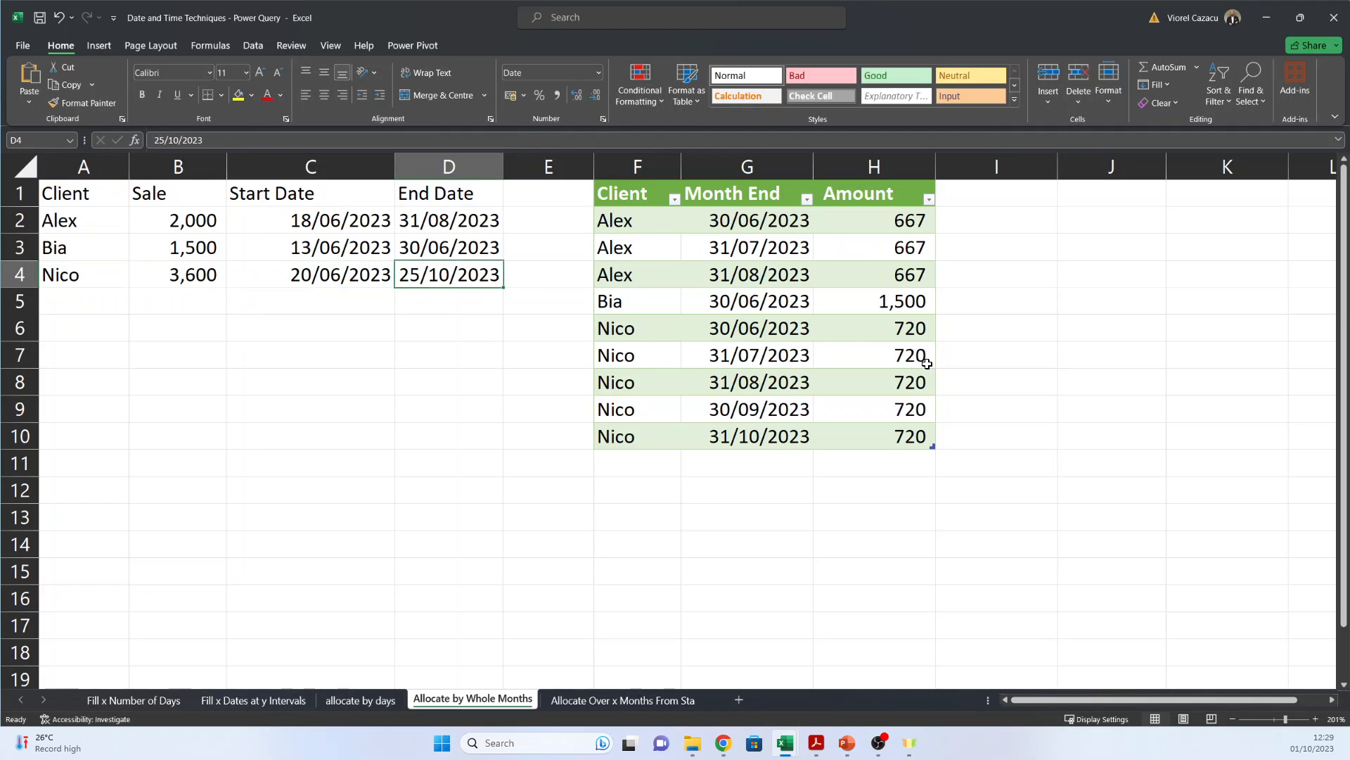
drag(884, 329, 906, 440)
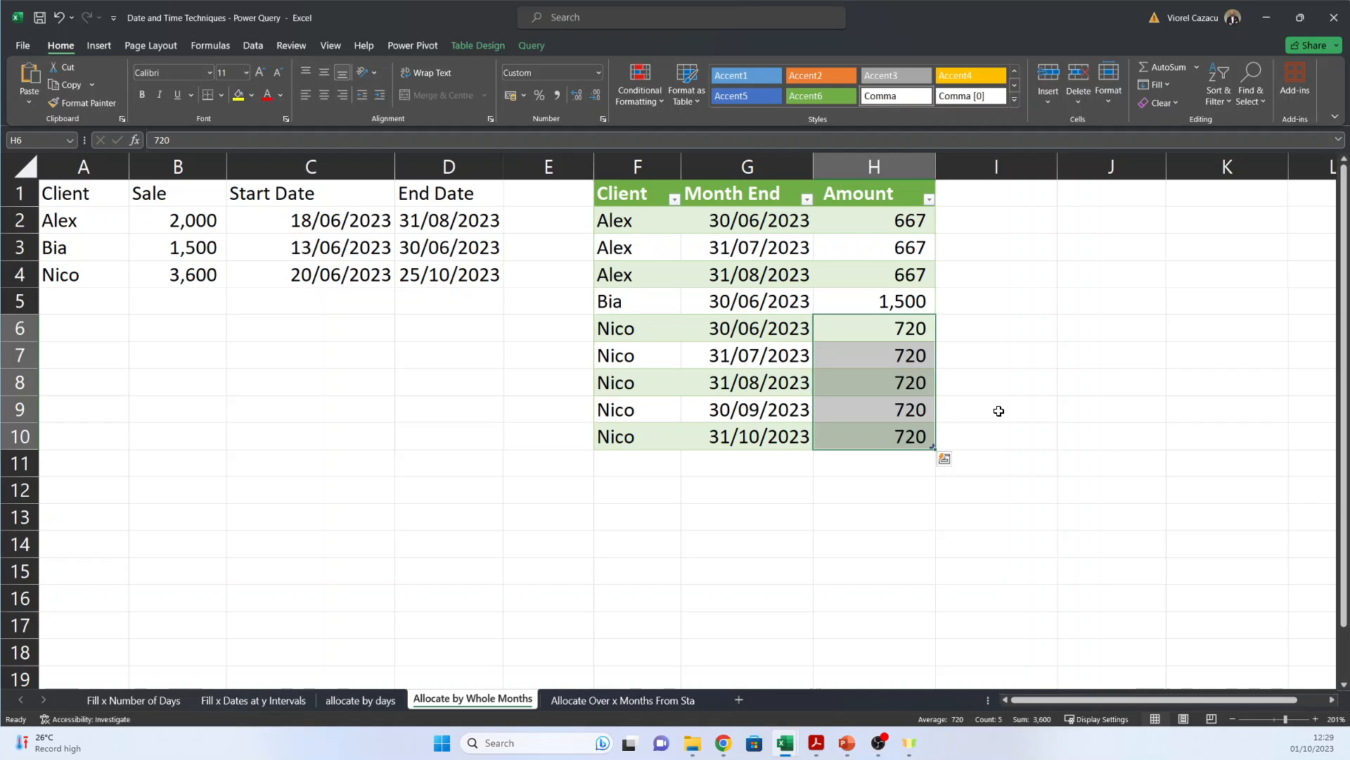
click(637, 487)
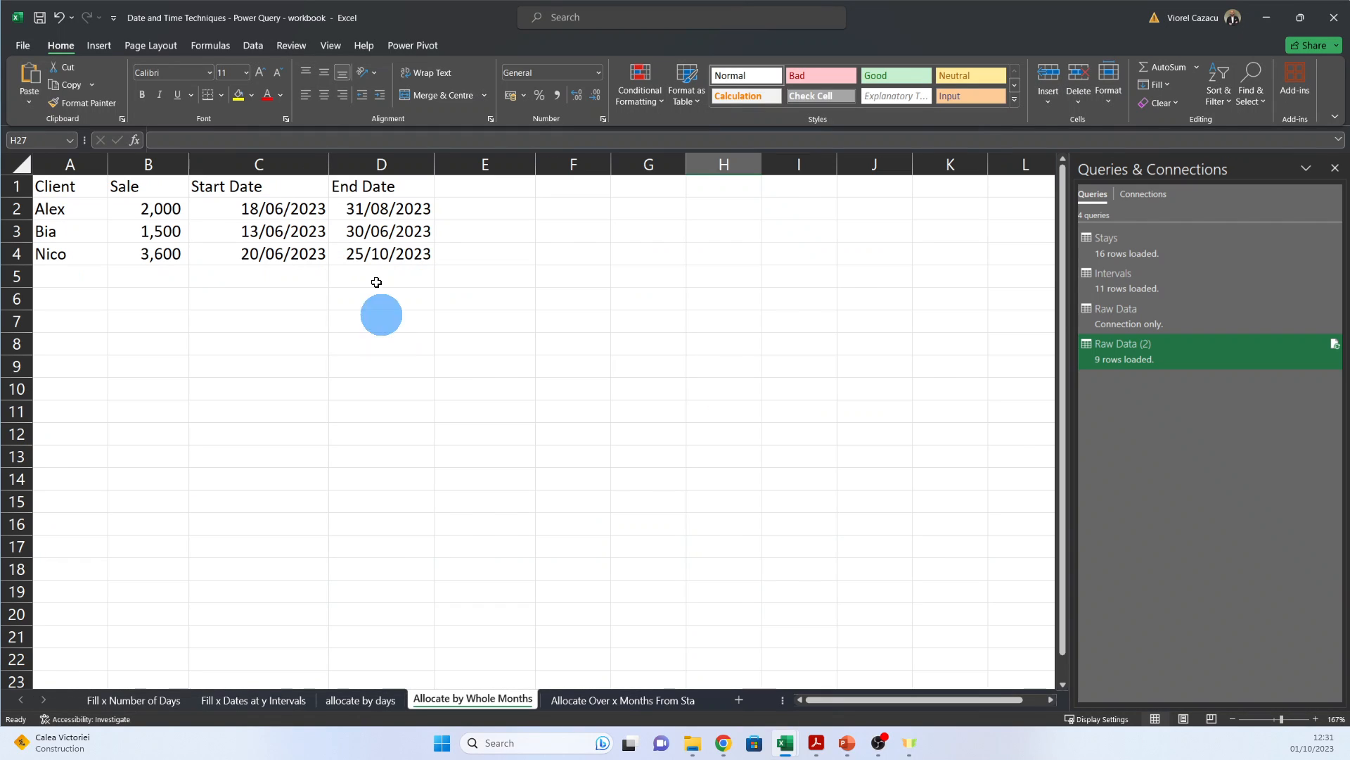
- Open the client sales range of the Allocate by Whole Months sheet as a new query in the Power Query Editor
click(281, 229)
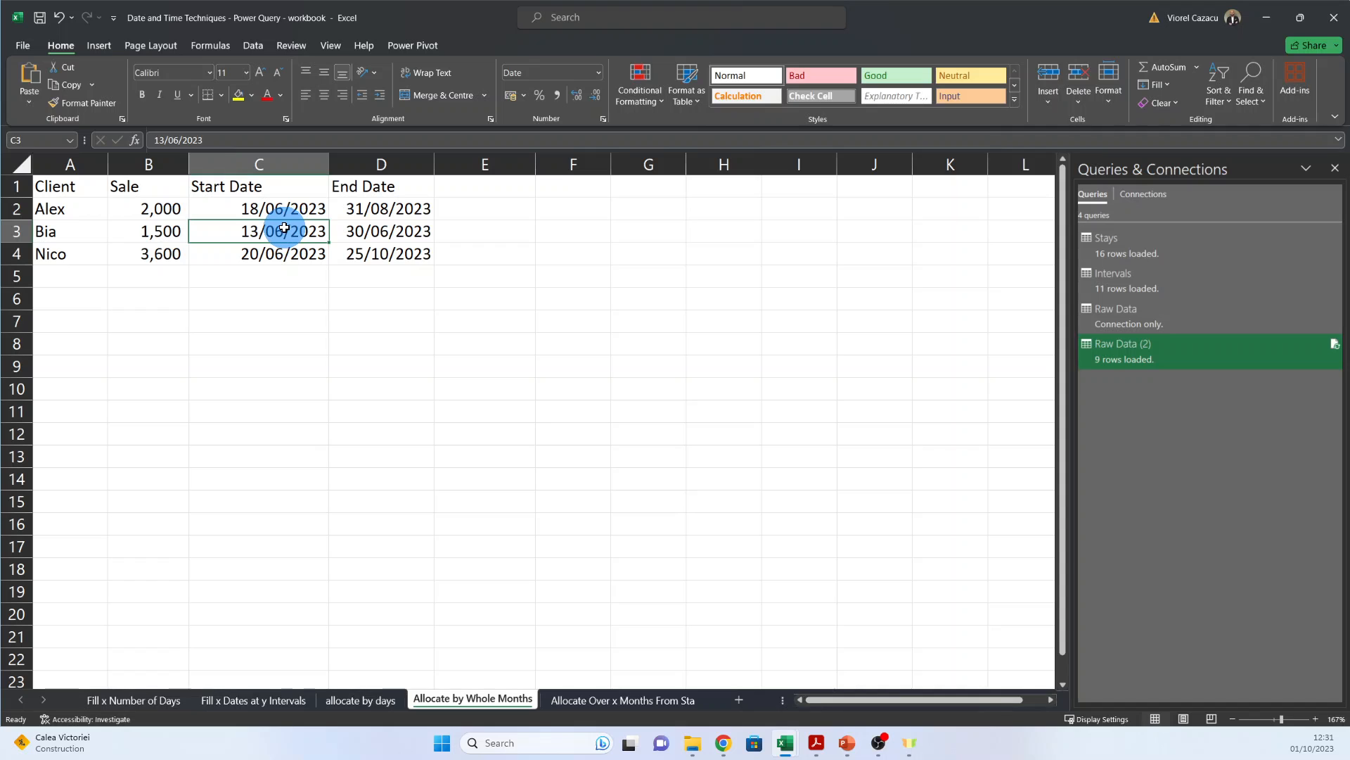
click(253, 45)
click(136, 77)
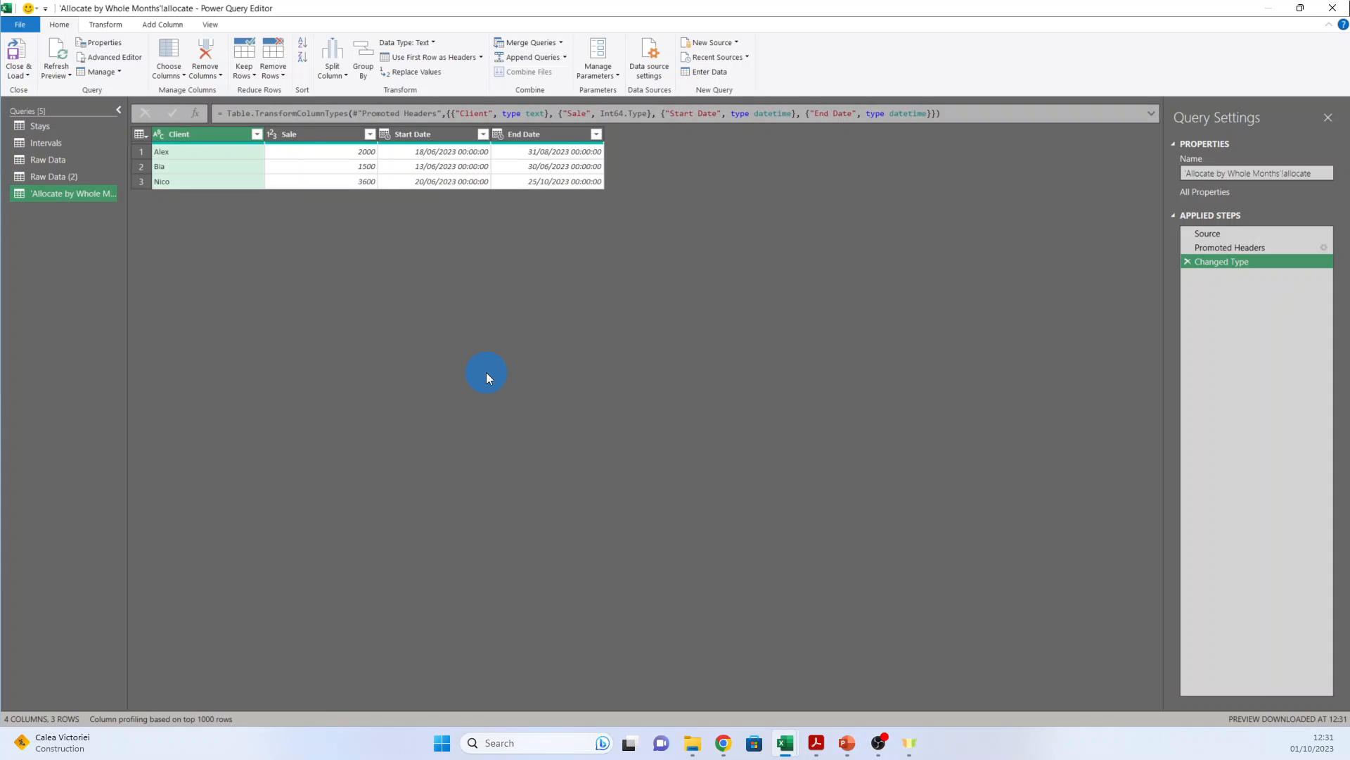
key(ctrl+shift+equal)
key(ctrl+shift+equal)
key(ctrl+shift+equal)
key(ctrl+shift+equal)
key(ctrl+shift+equal)
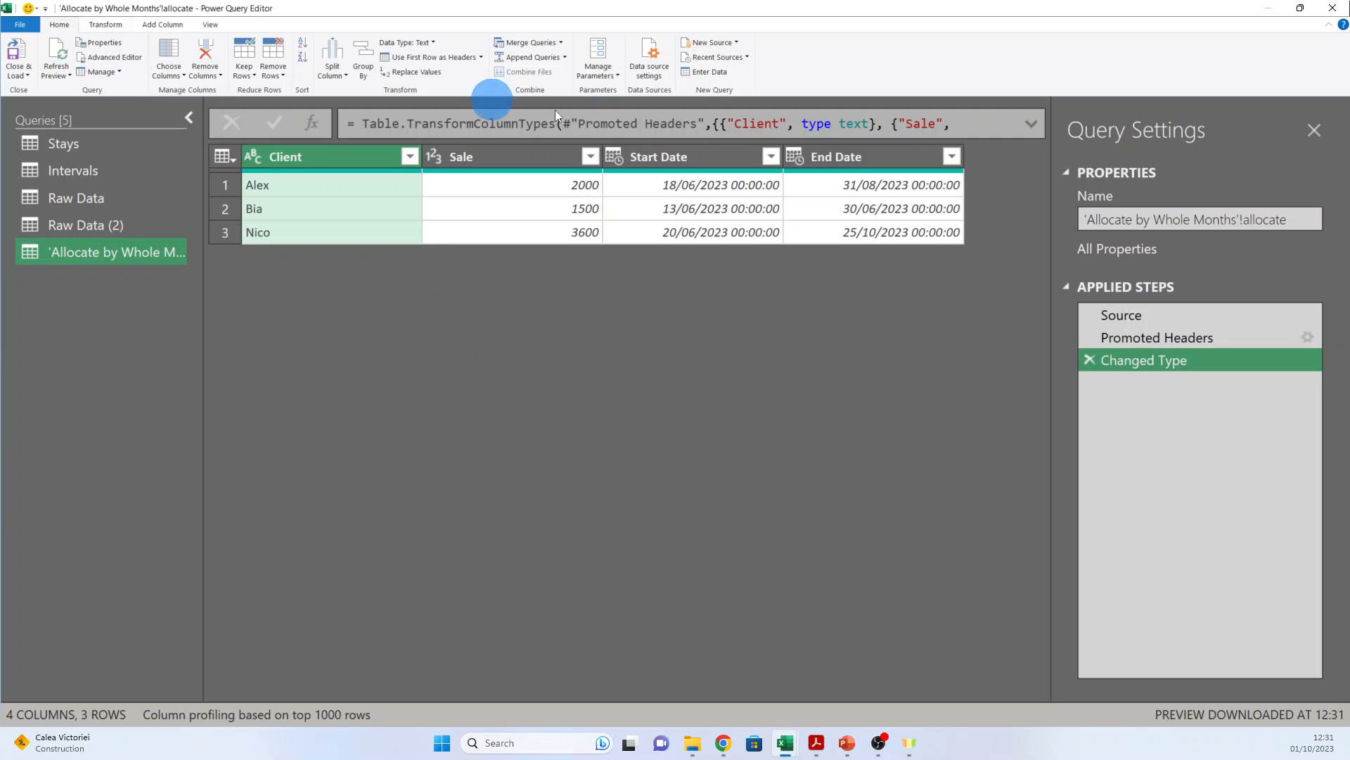
- Create a parameter named FromDate with type Date and current value 2023-06-30
click(620, 78)
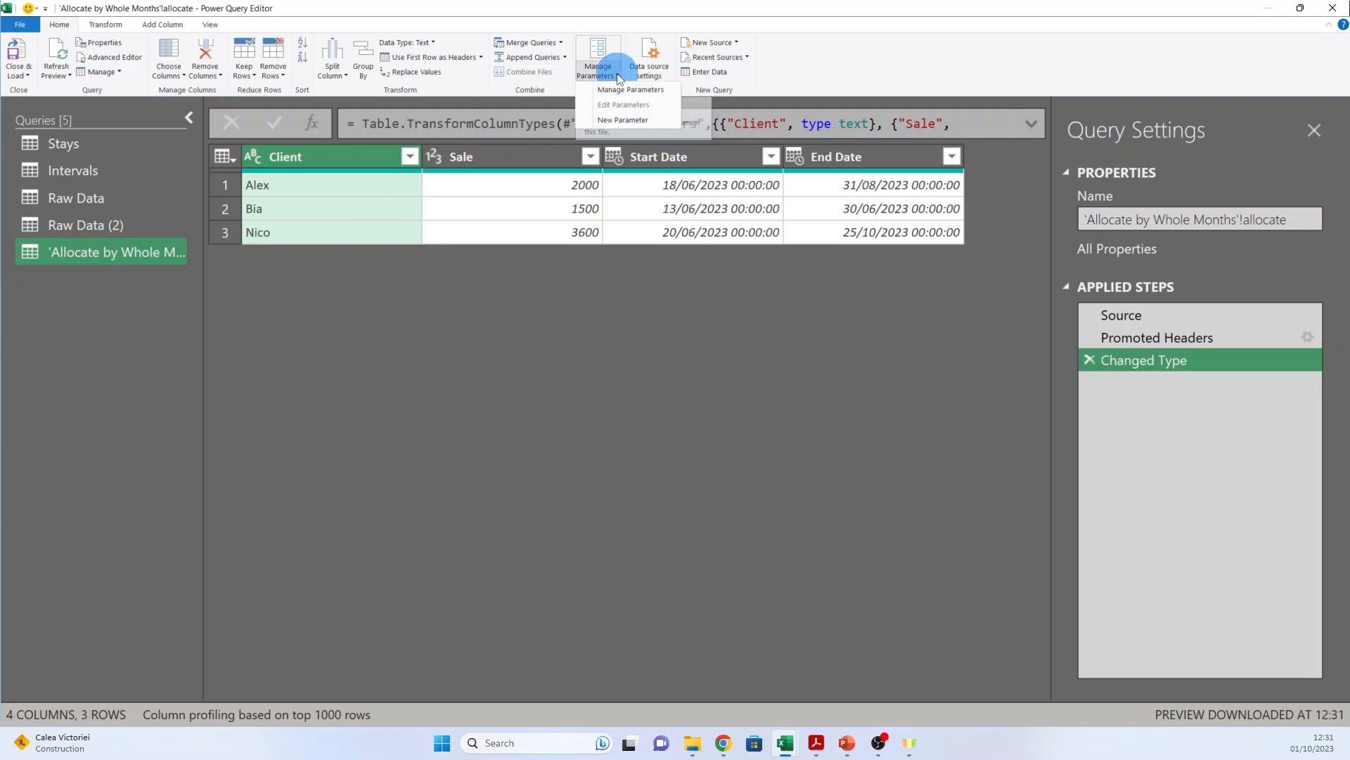
click(642, 121)
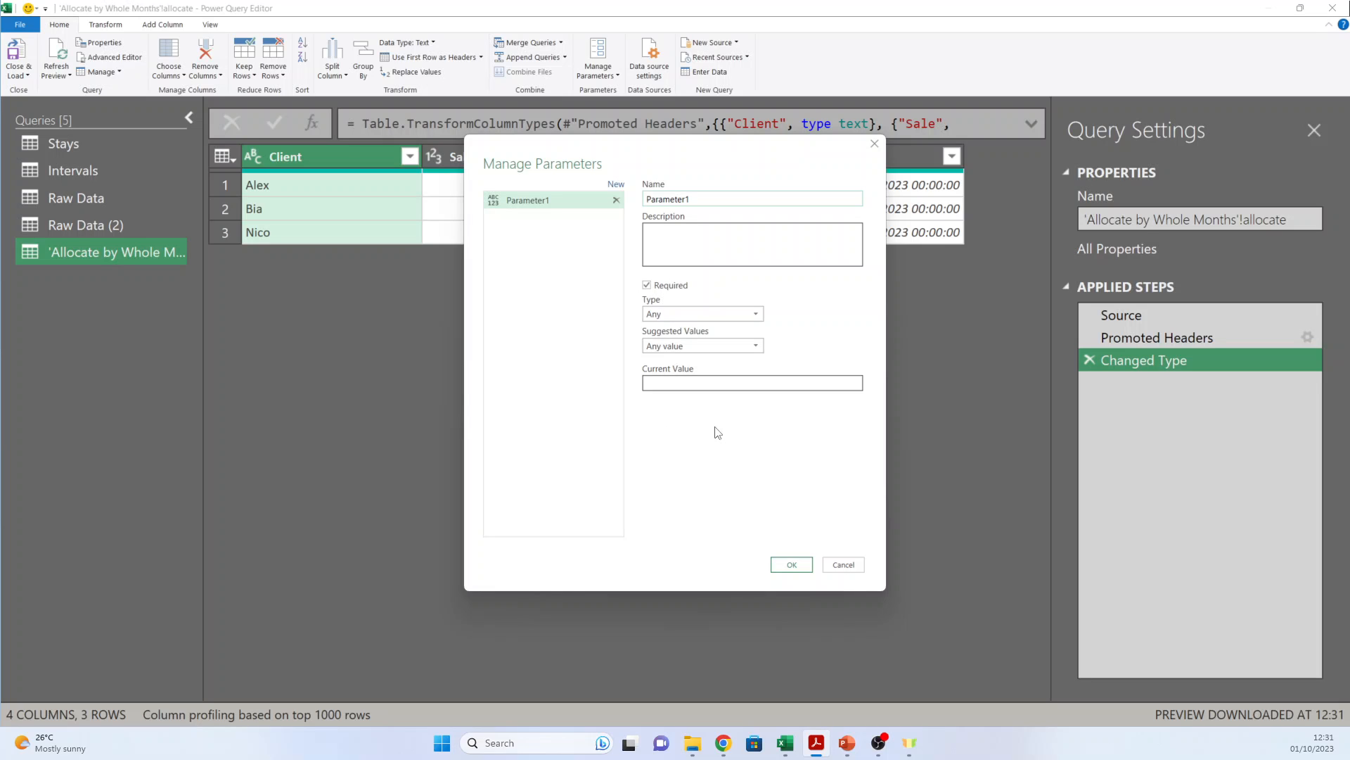
click(601, 198)
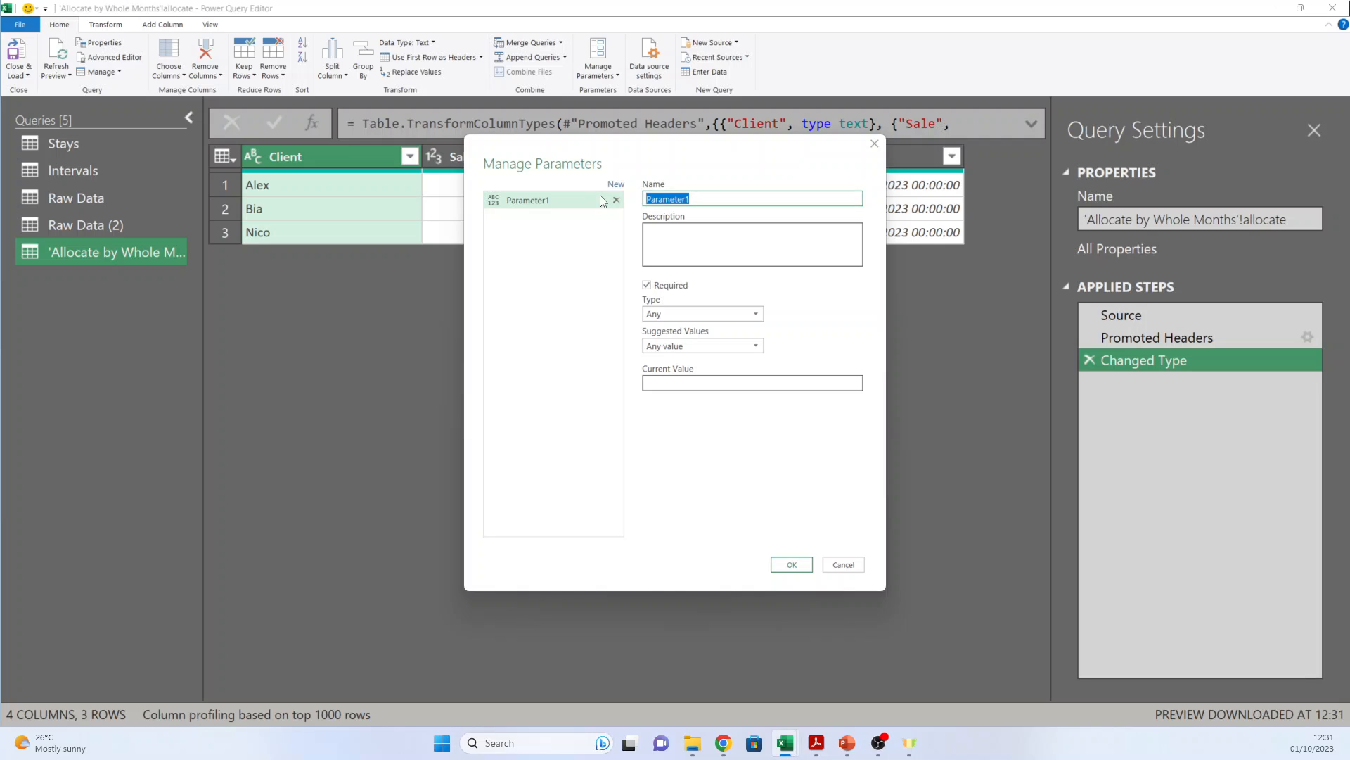
text(FromDate)
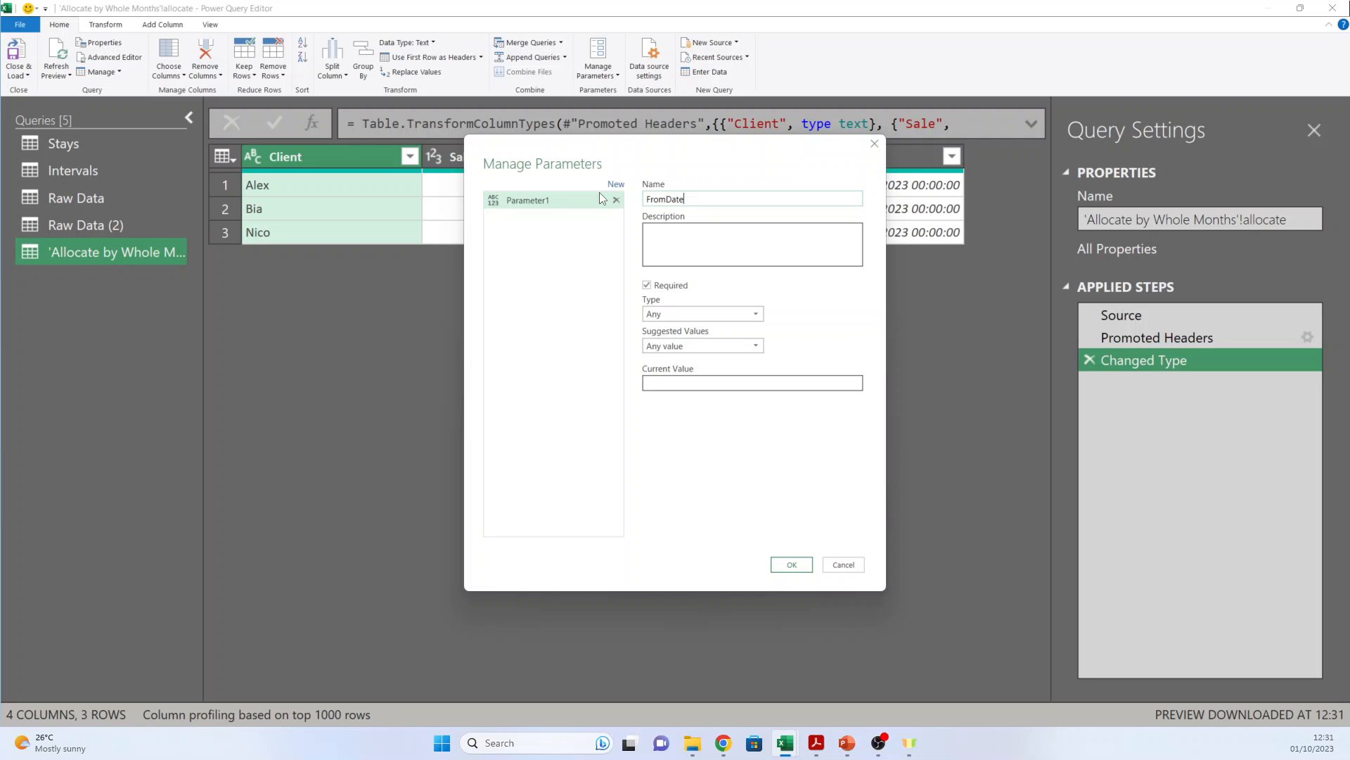
click(711, 314)
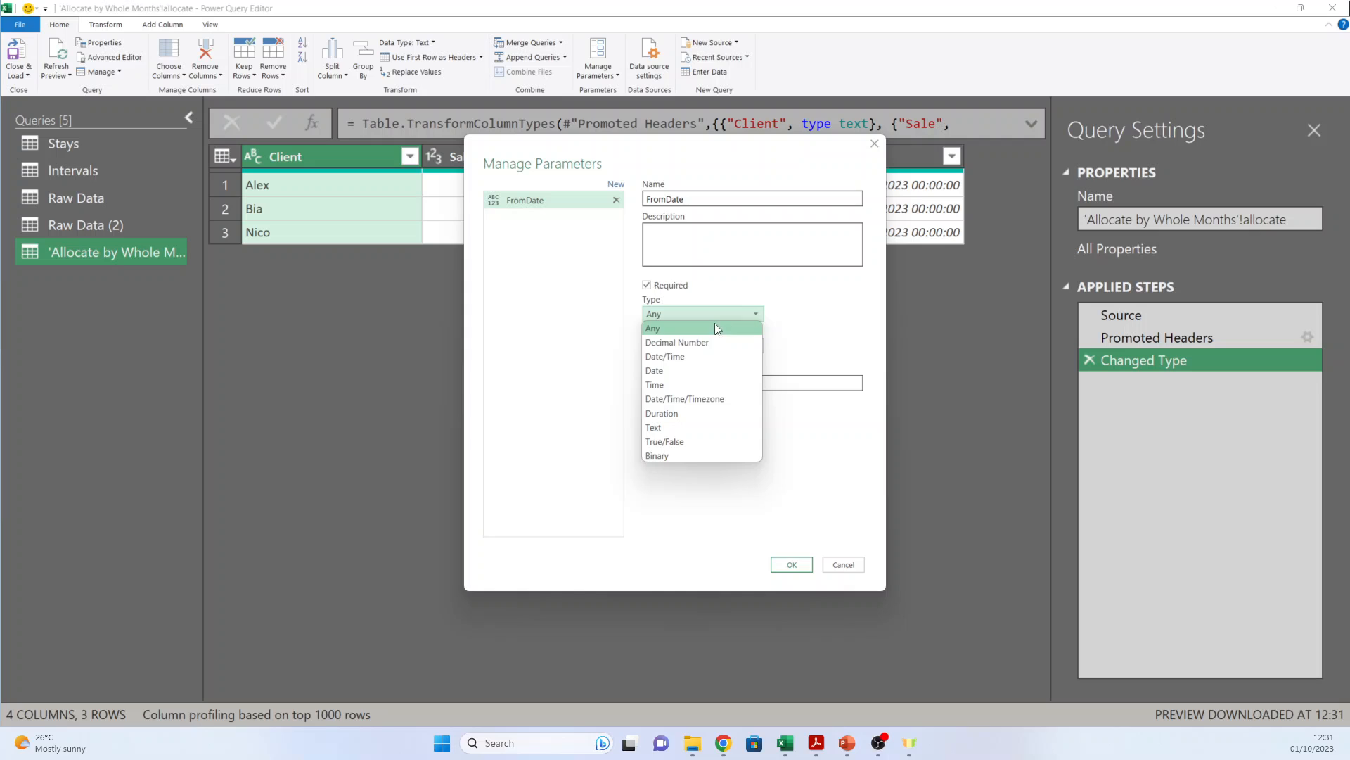
click(702, 376)
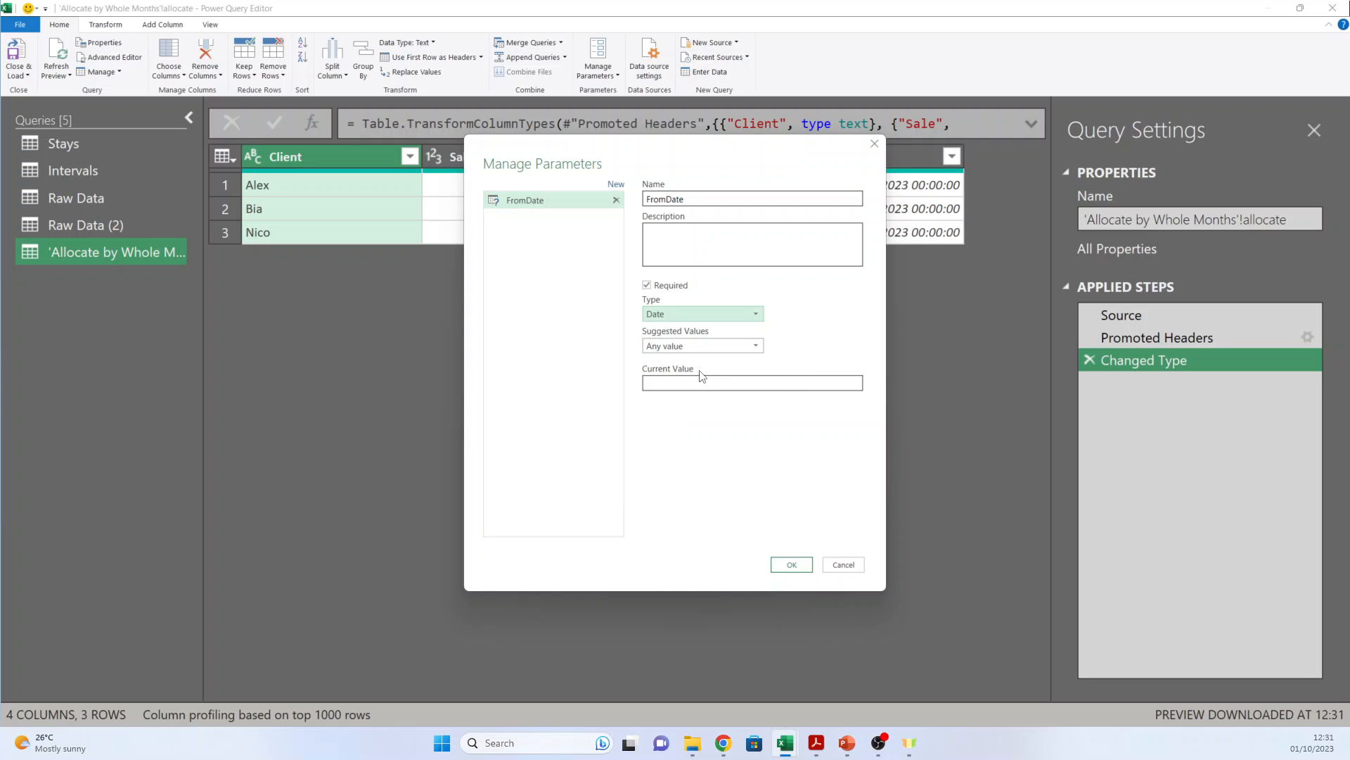
drag(732, 156, 709, 314)
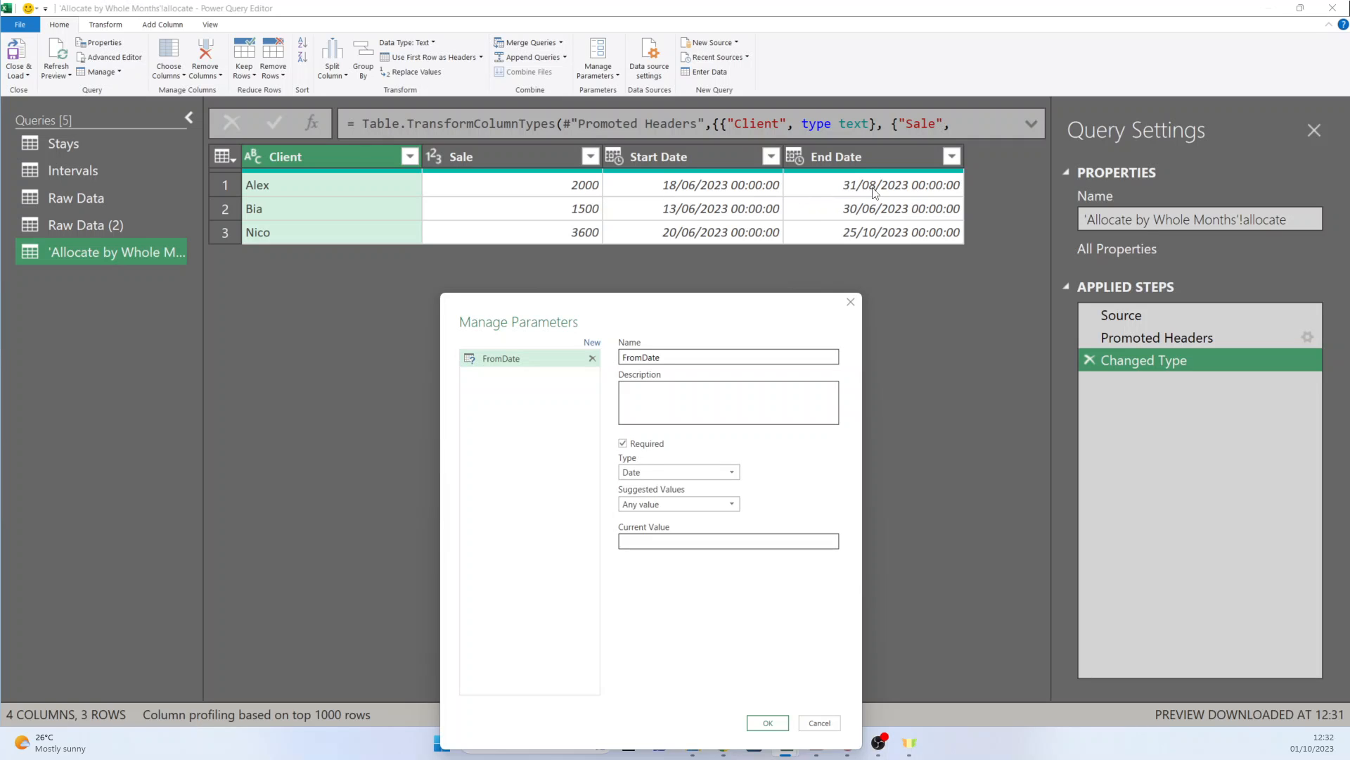
click(659, 541)
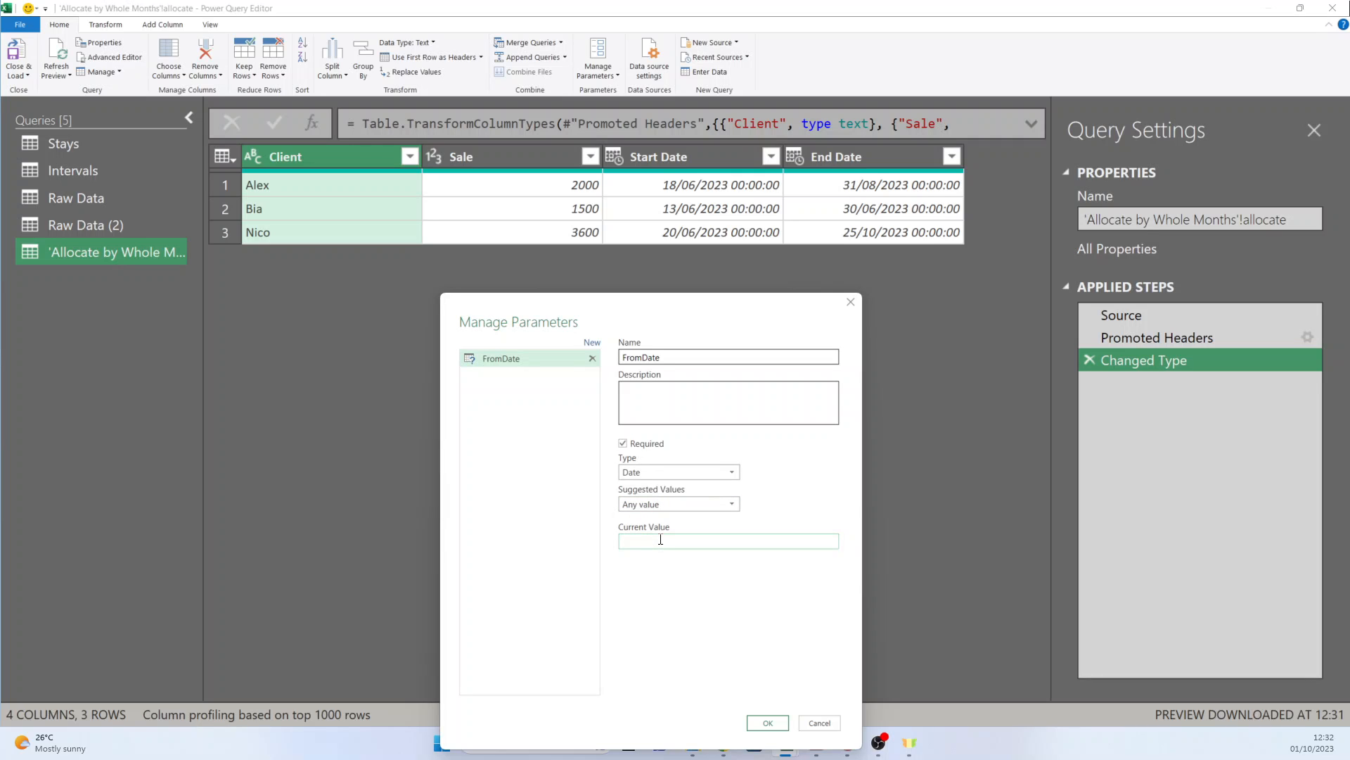
text(2023-06-30)
click(766, 722)
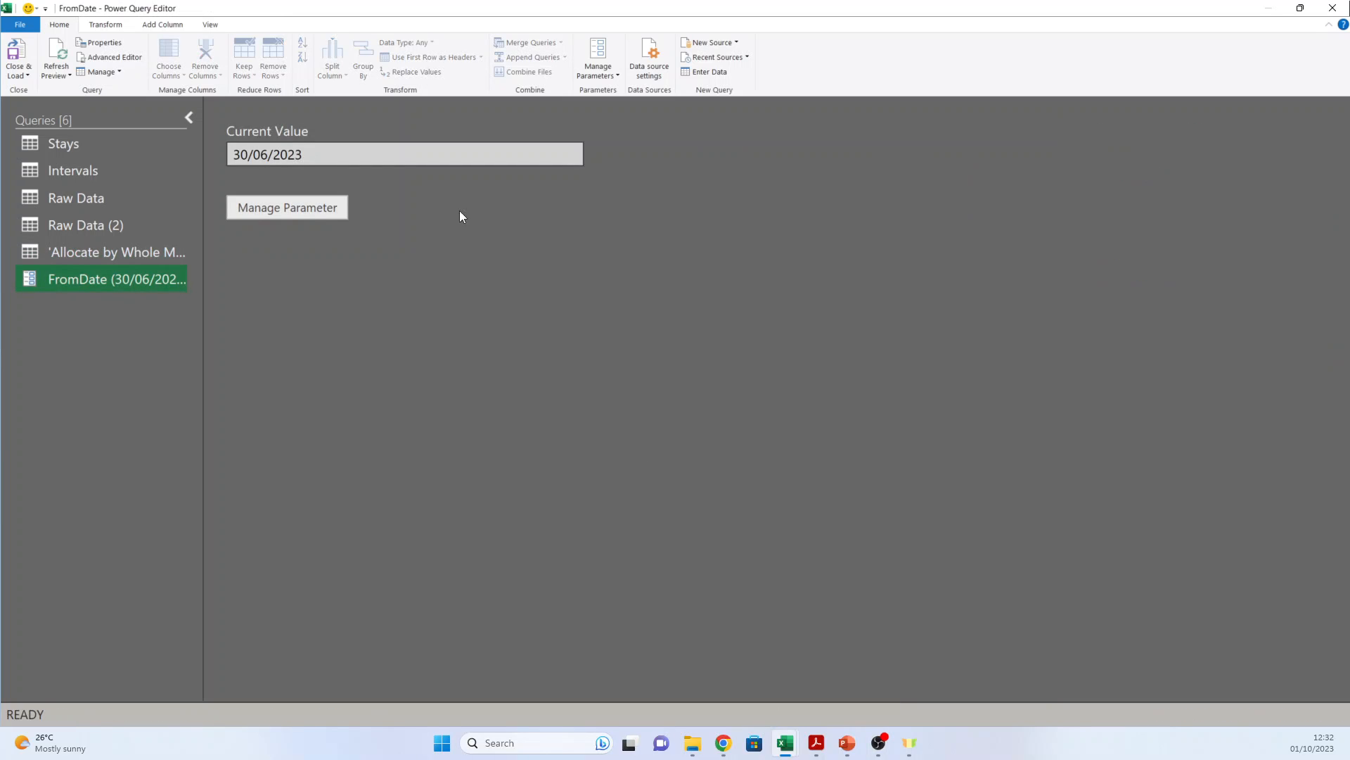
- Create a second parameter named ToDate with type Date and current value 2023-08-31
click(599, 71)
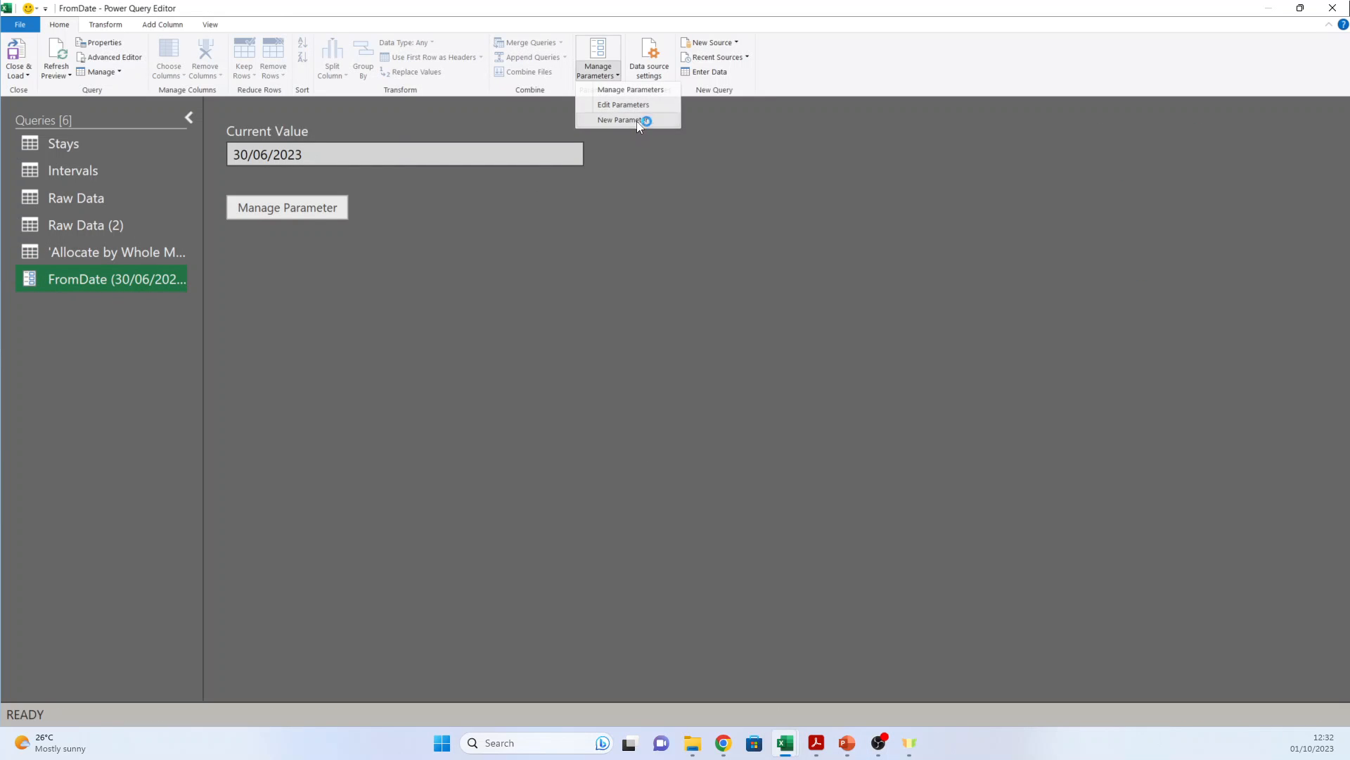
click(642, 120)
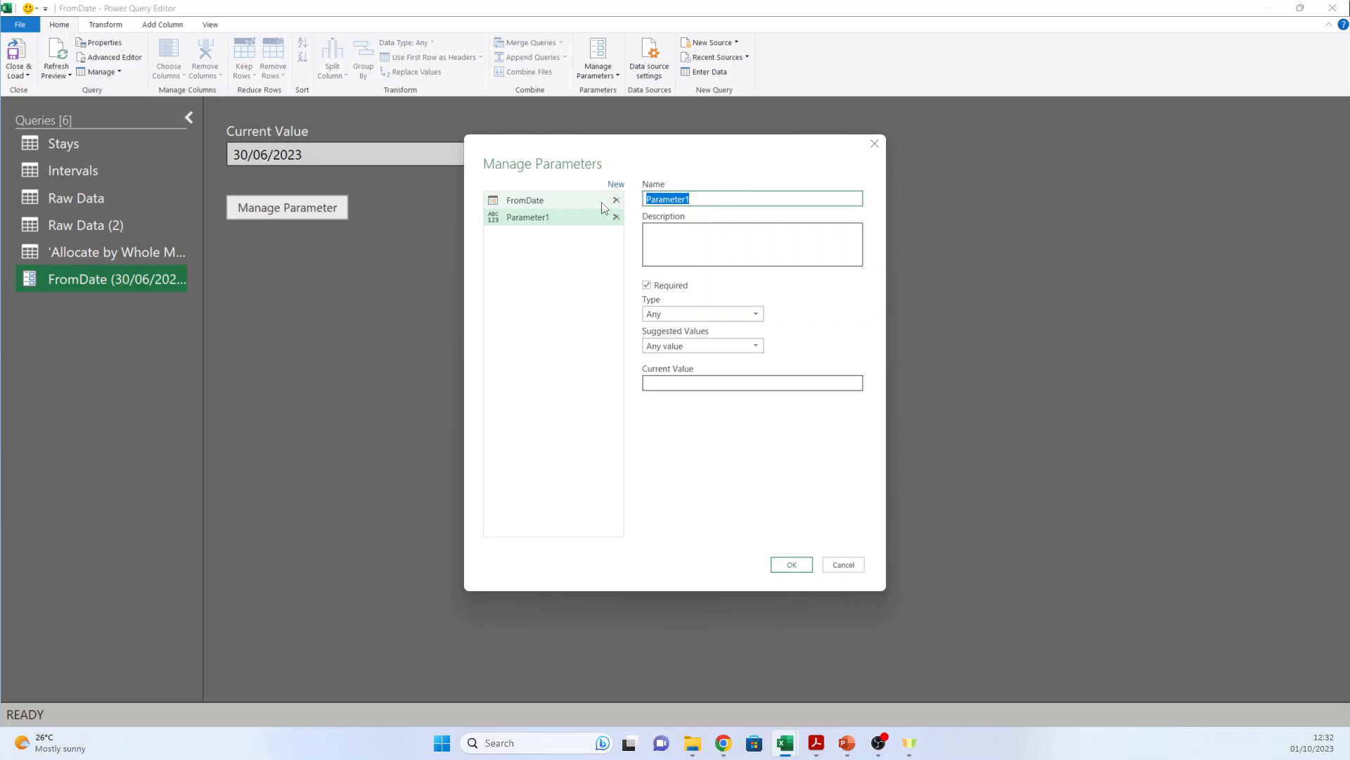
text(ToDate)
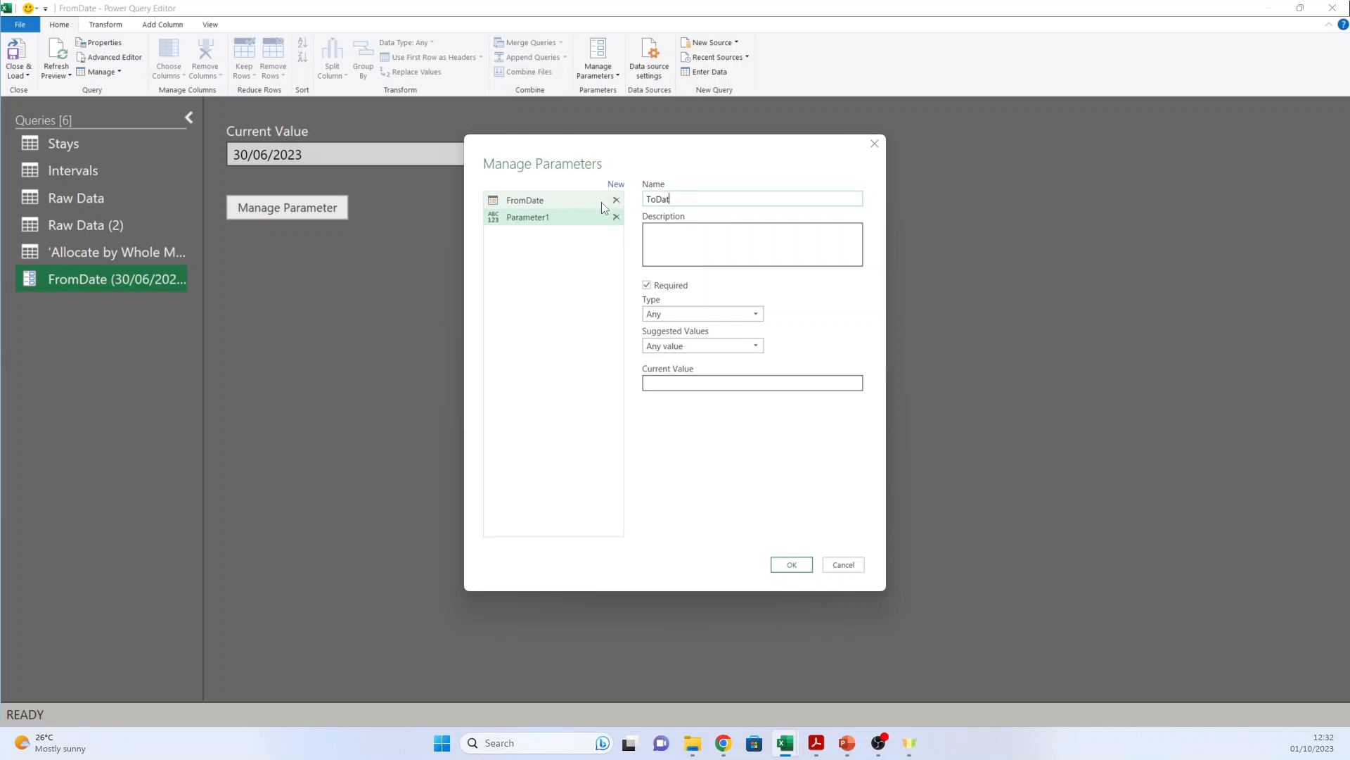
click(688, 318)
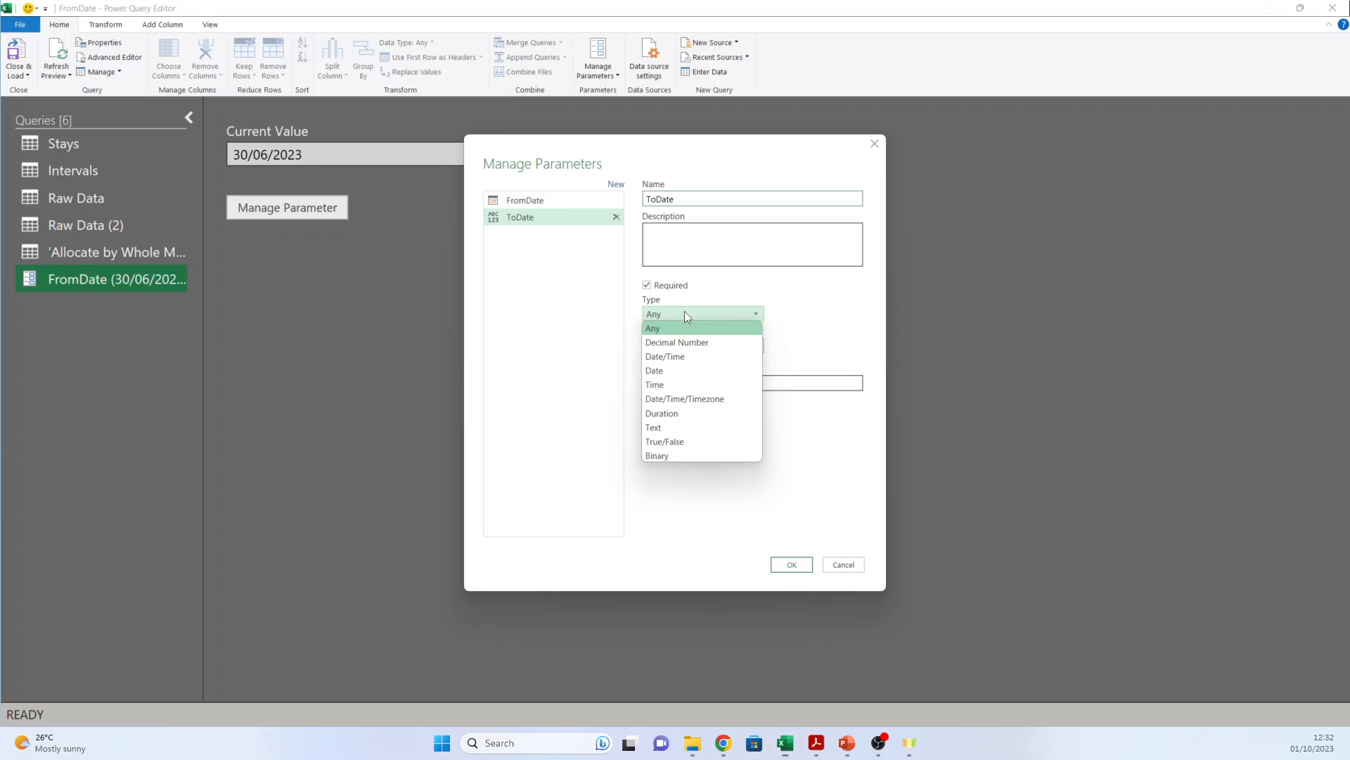
click(686, 369)
click(702, 384)
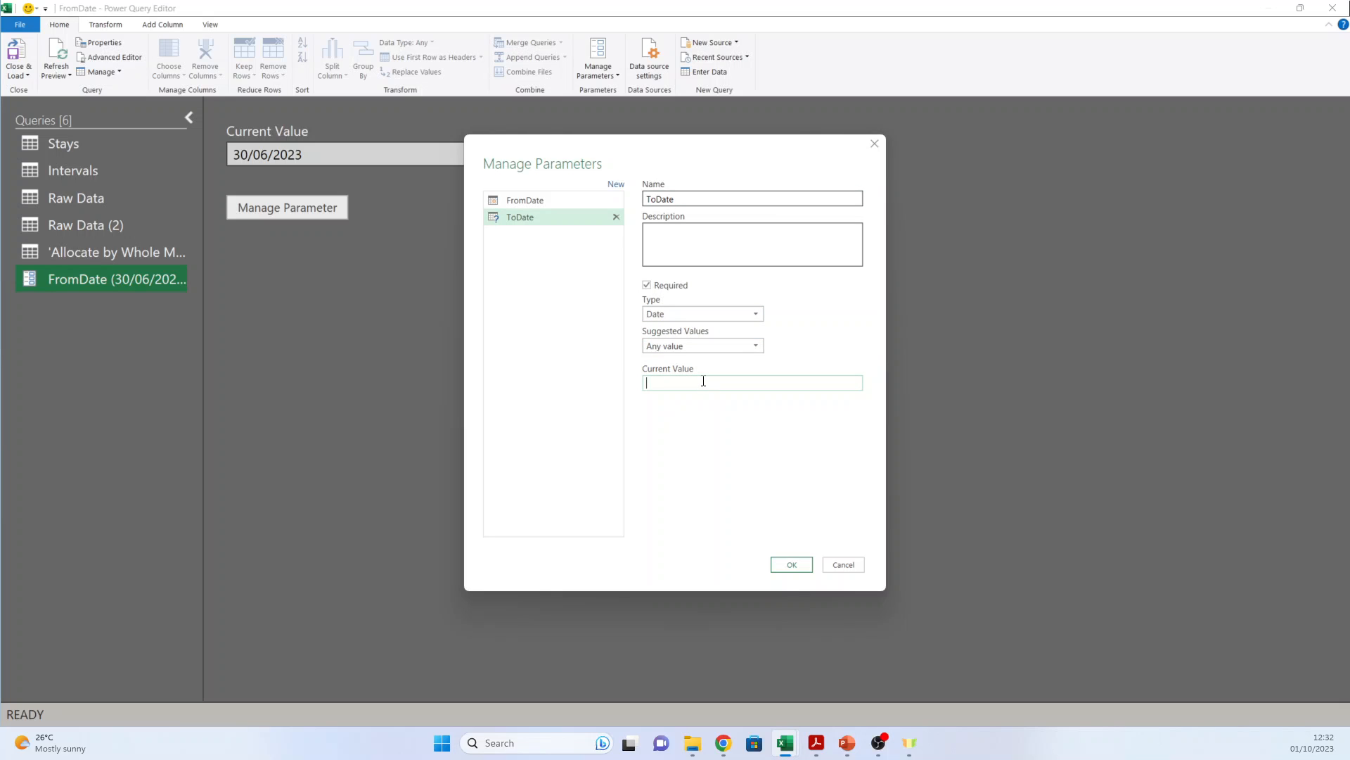
text(2023-08-)
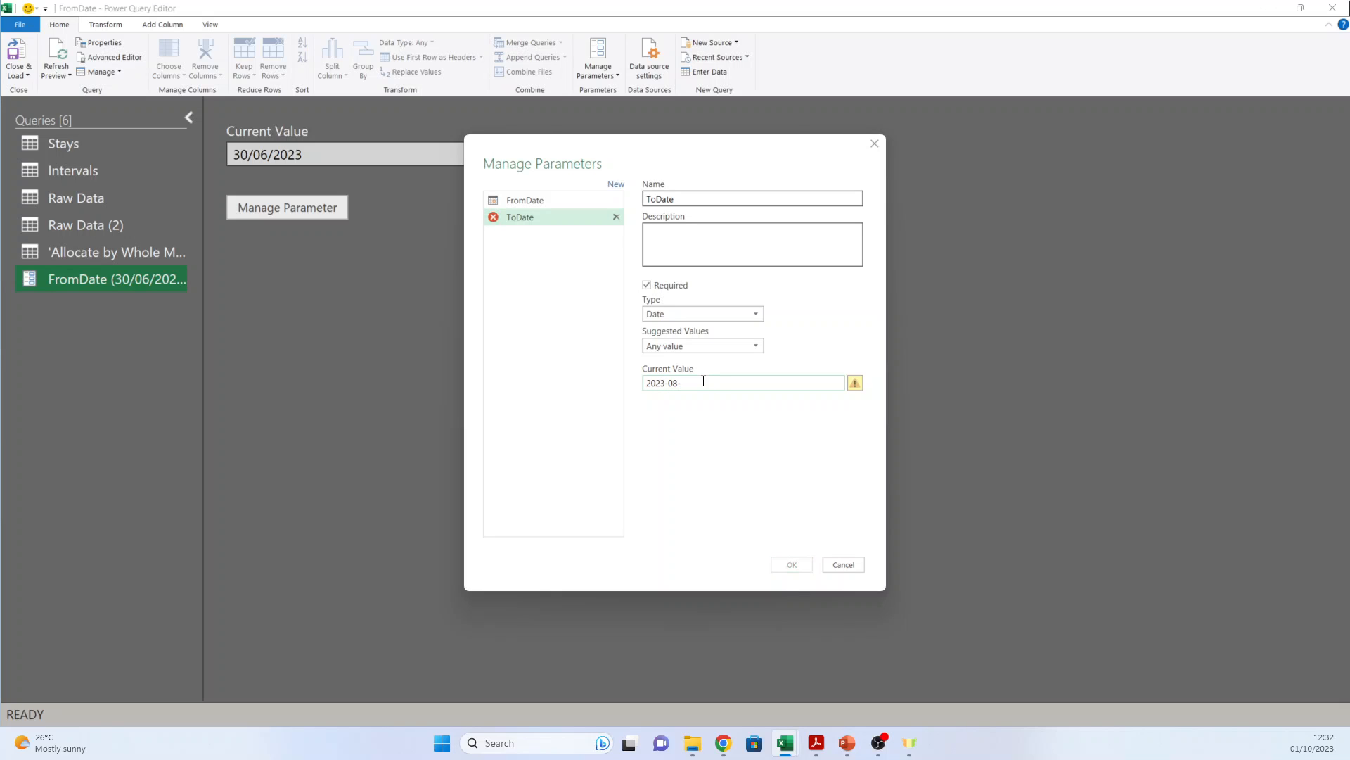
text(31)
click(792, 565)
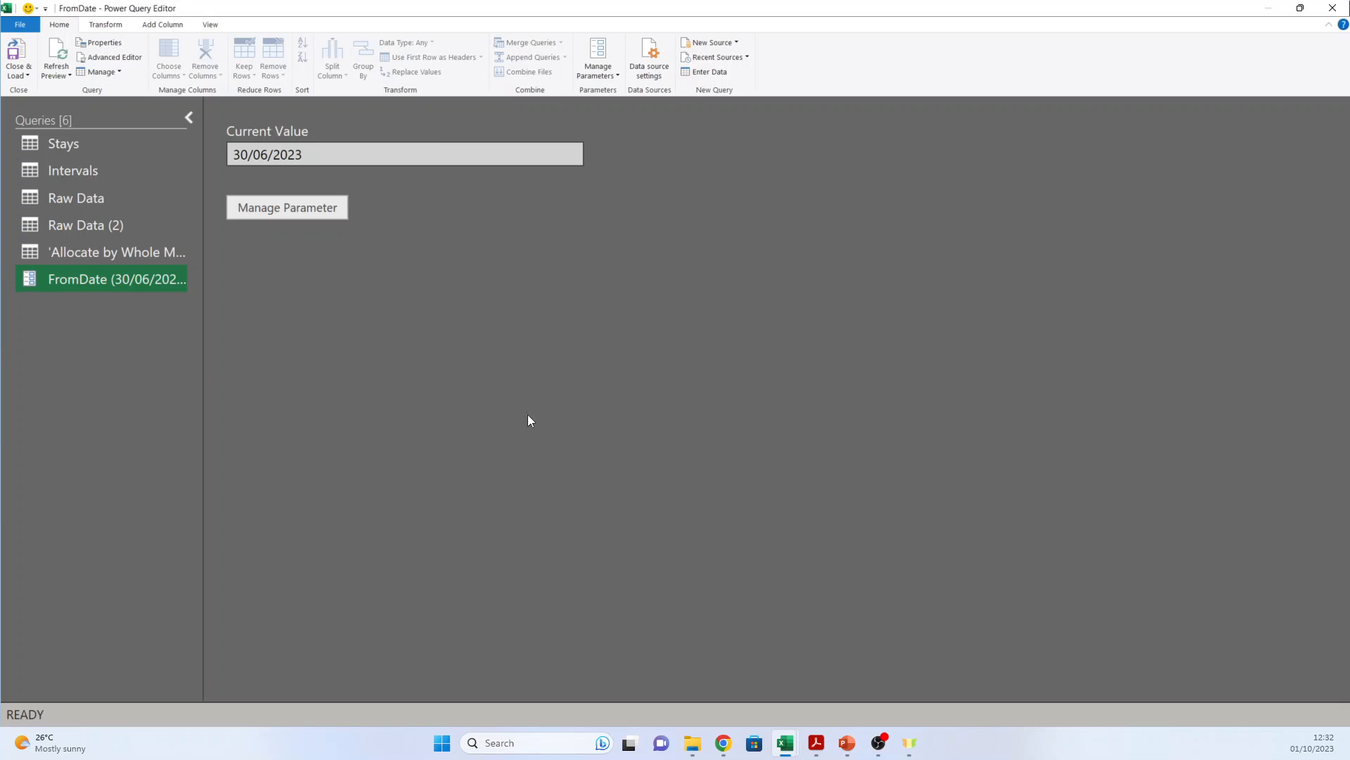
drag(201, 153, 246, 153)
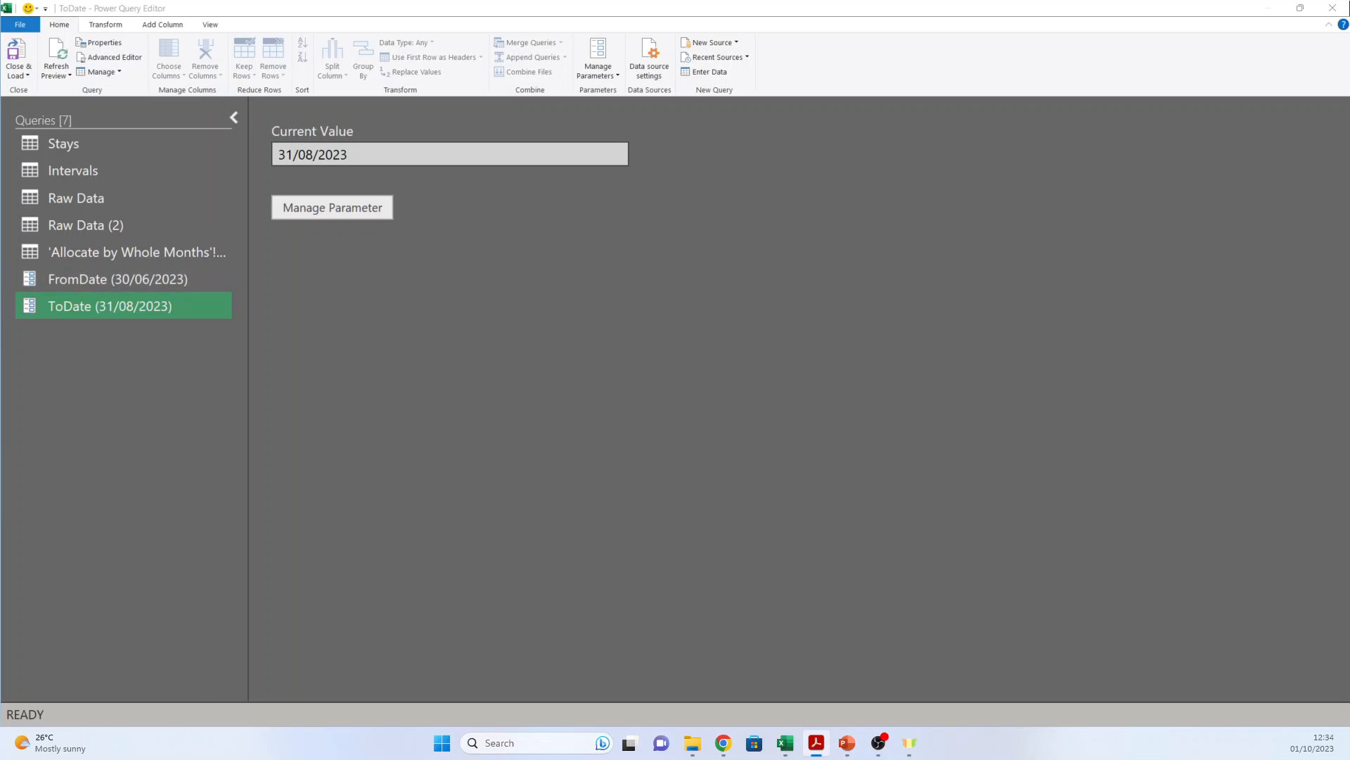
- Close the query editor and load the new query and parameters as connection only
click(28, 76)
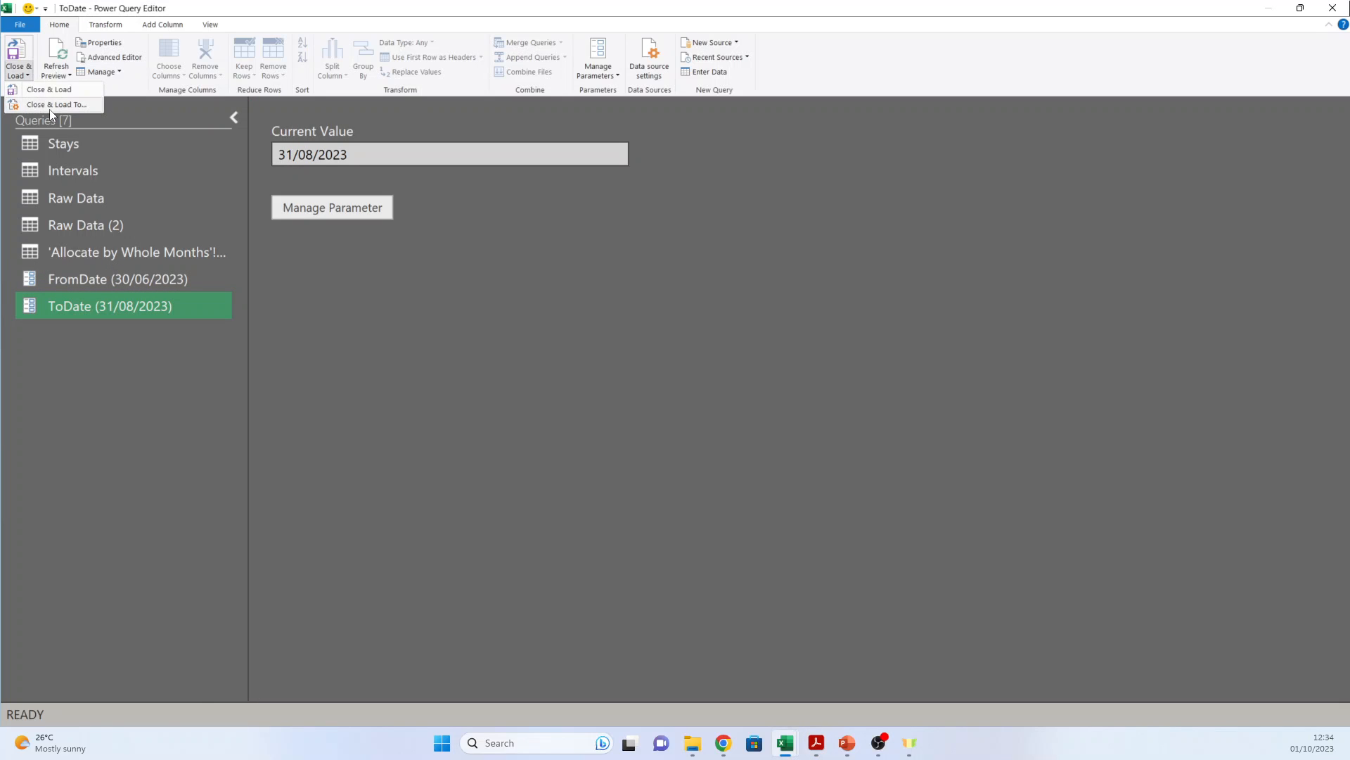
click(49, 90)
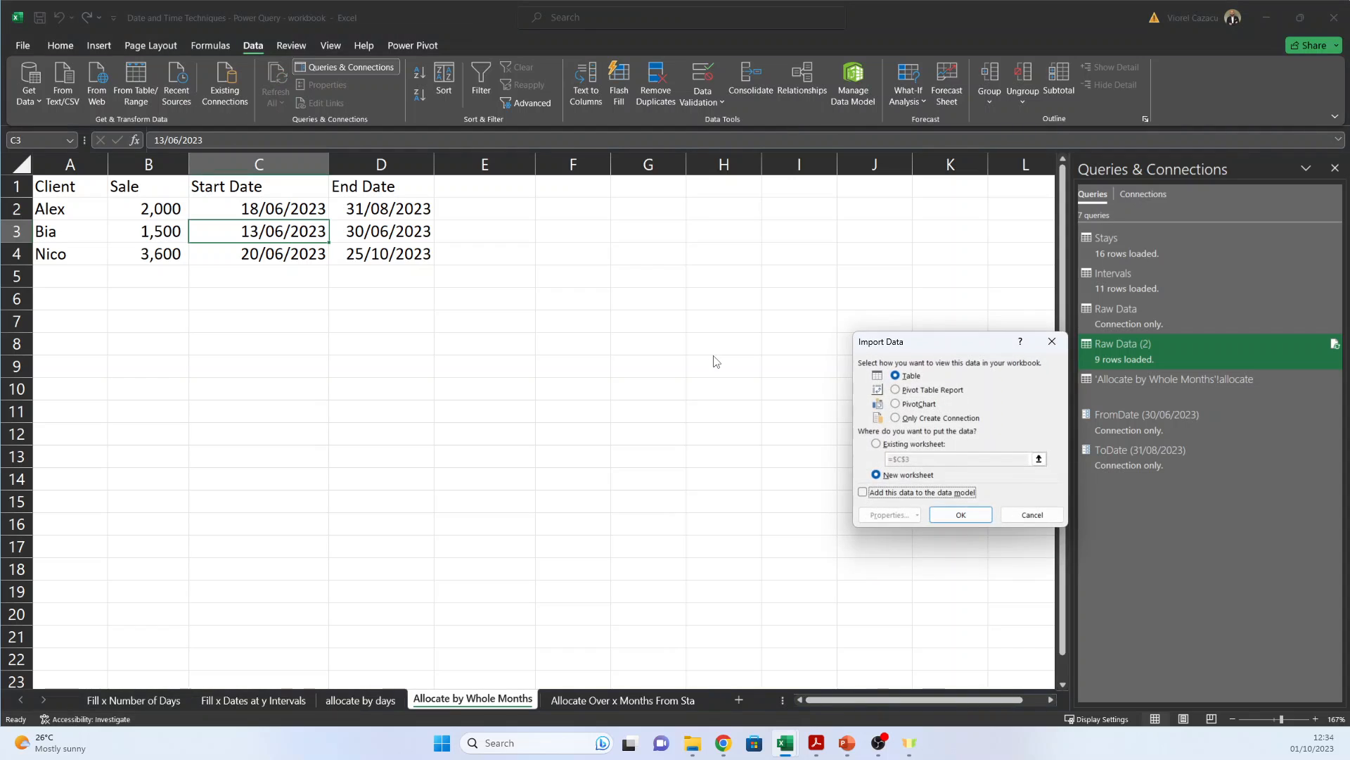
click(895, 418)
click(964, 513)
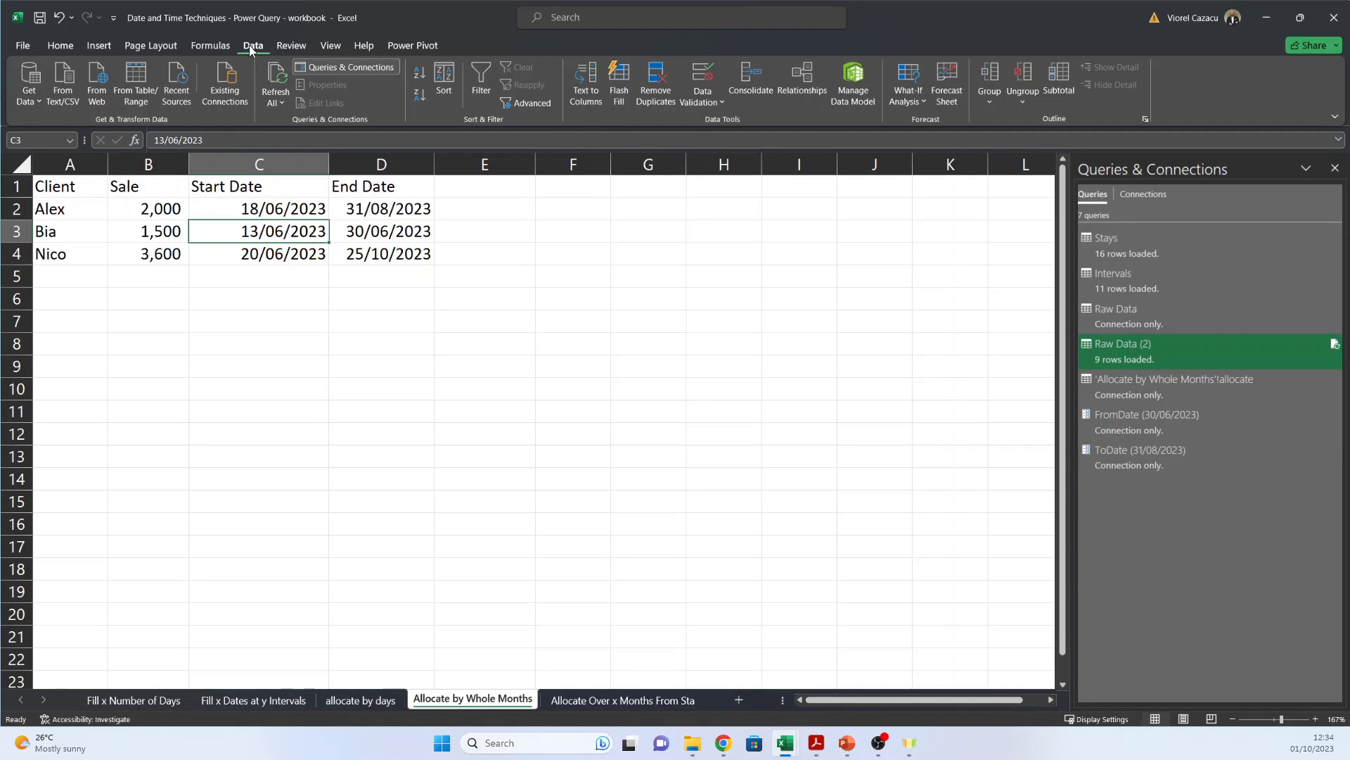
- Create a blank query and name it getMonthEnds
click(40, 103)
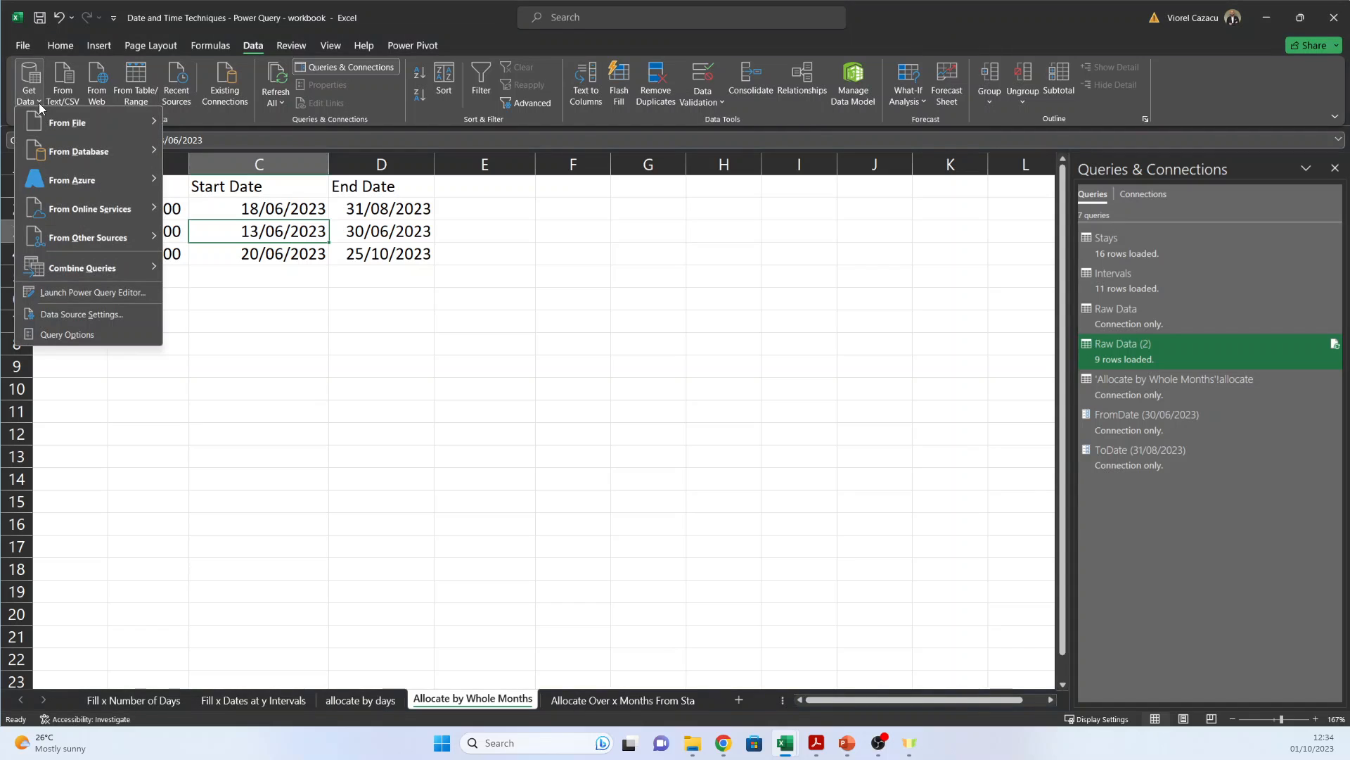
mouse_move(104, 239)
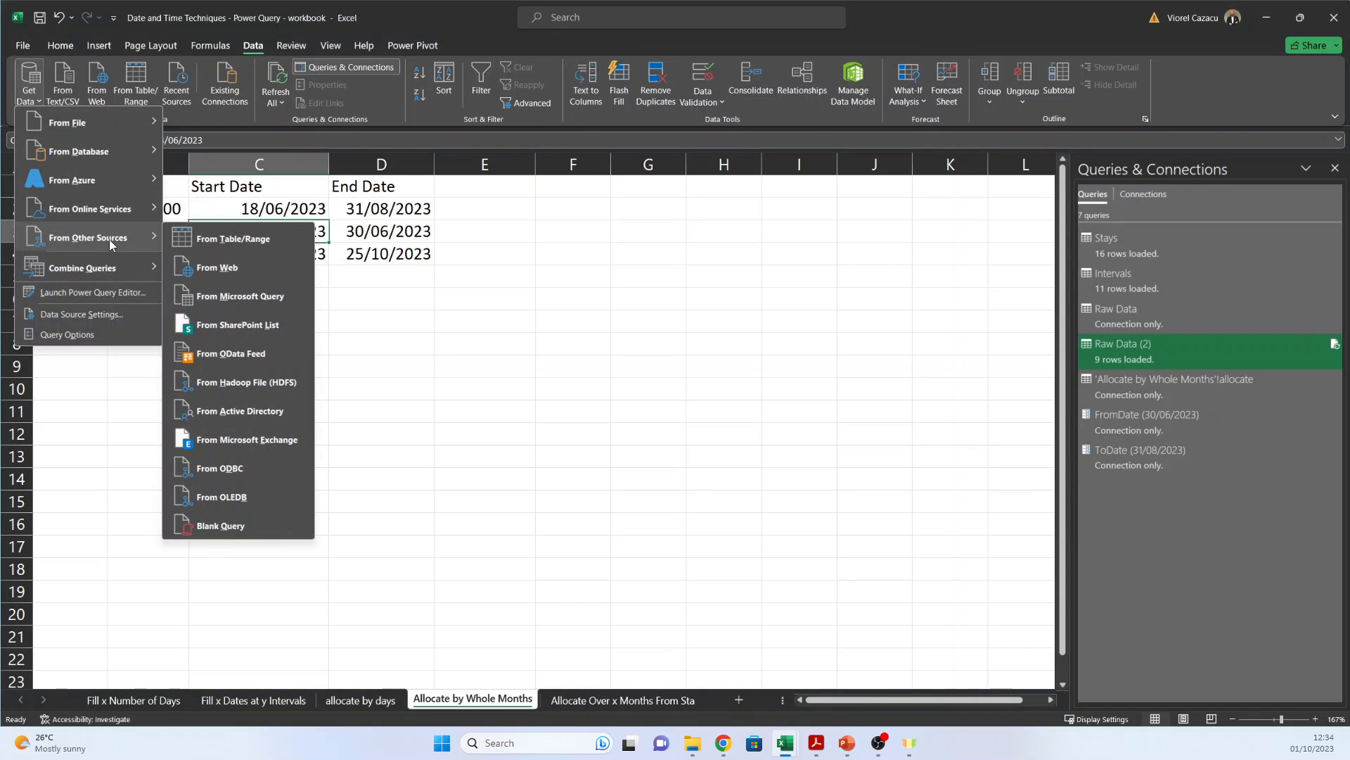
click(224, 526)
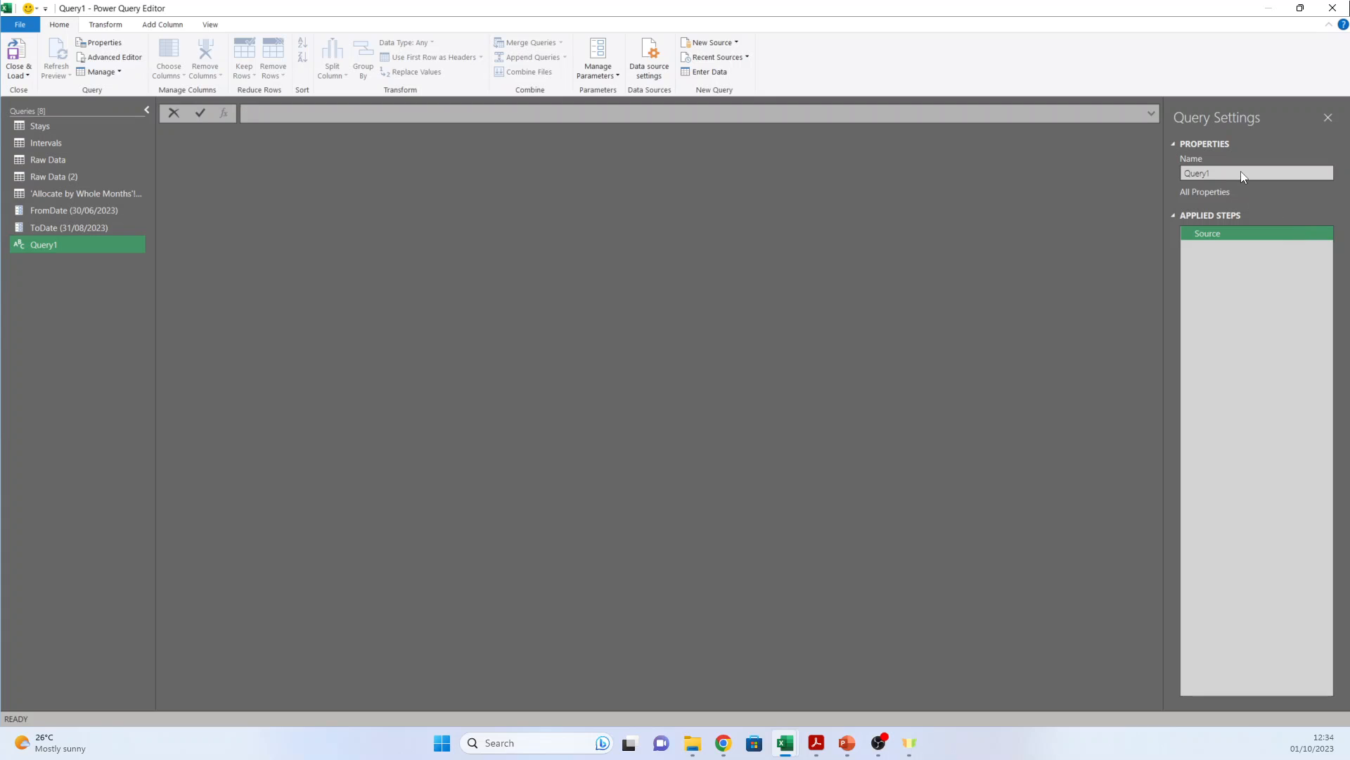
click(1225, 172)
text(getMonthEnds)
key(Return)
key(ctrl+shift+equal)
key(ctrl+shift+equal)
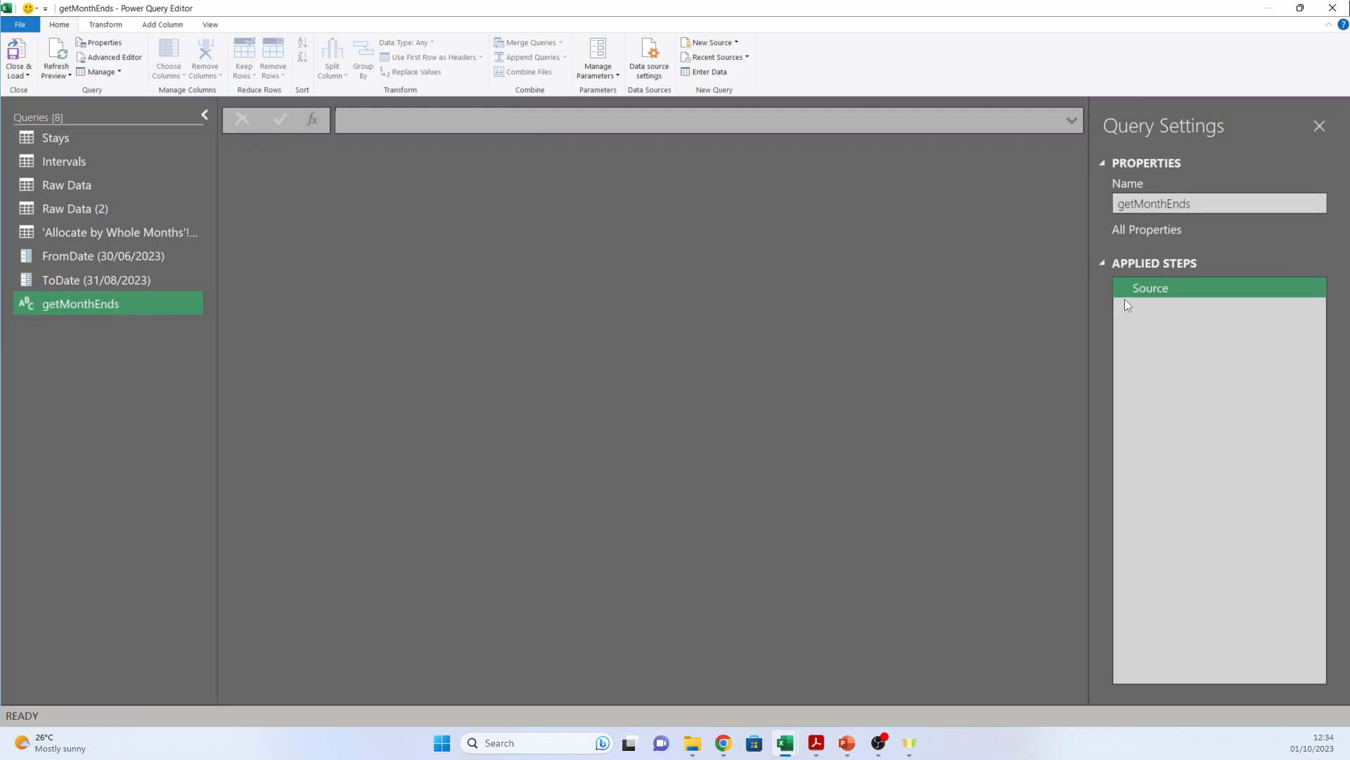
key(ctrl+shift+equal)
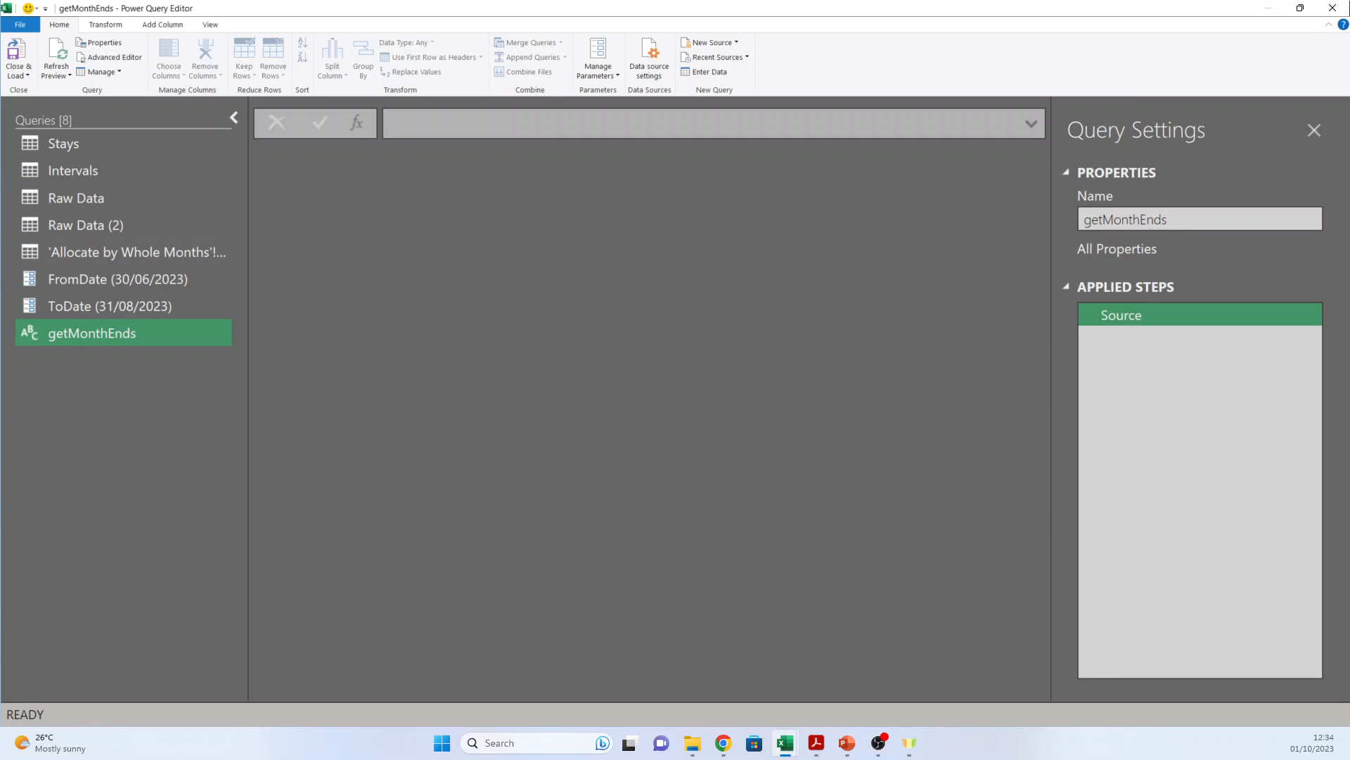
- Define the getMonthEnds source as ={ Number.From( FromDate ) .. Number.From( ToDate ) } and convert the list to a table without a delimiter
key(alt+Tab)
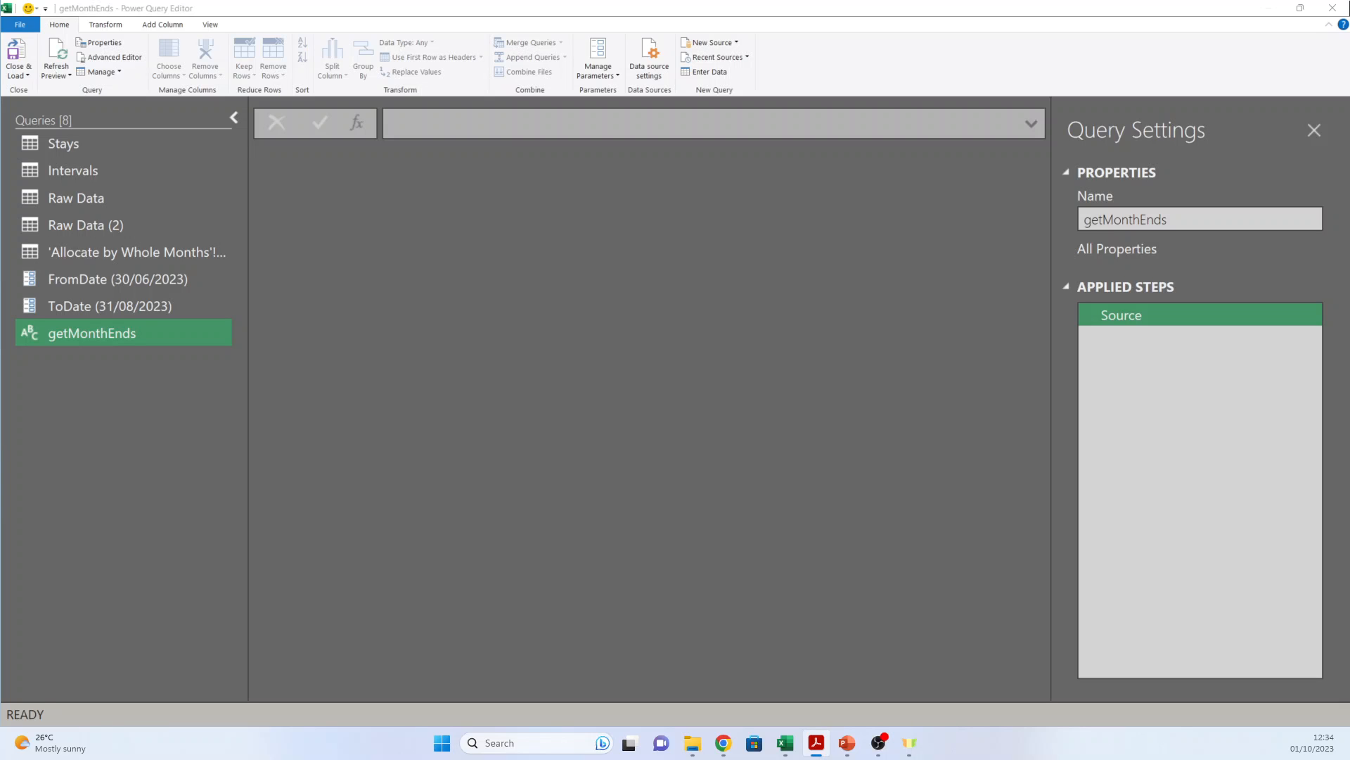
click(424, 122)
text(=)
text({ Number.From( FromDate ) .. Number.From( ToDate ) })
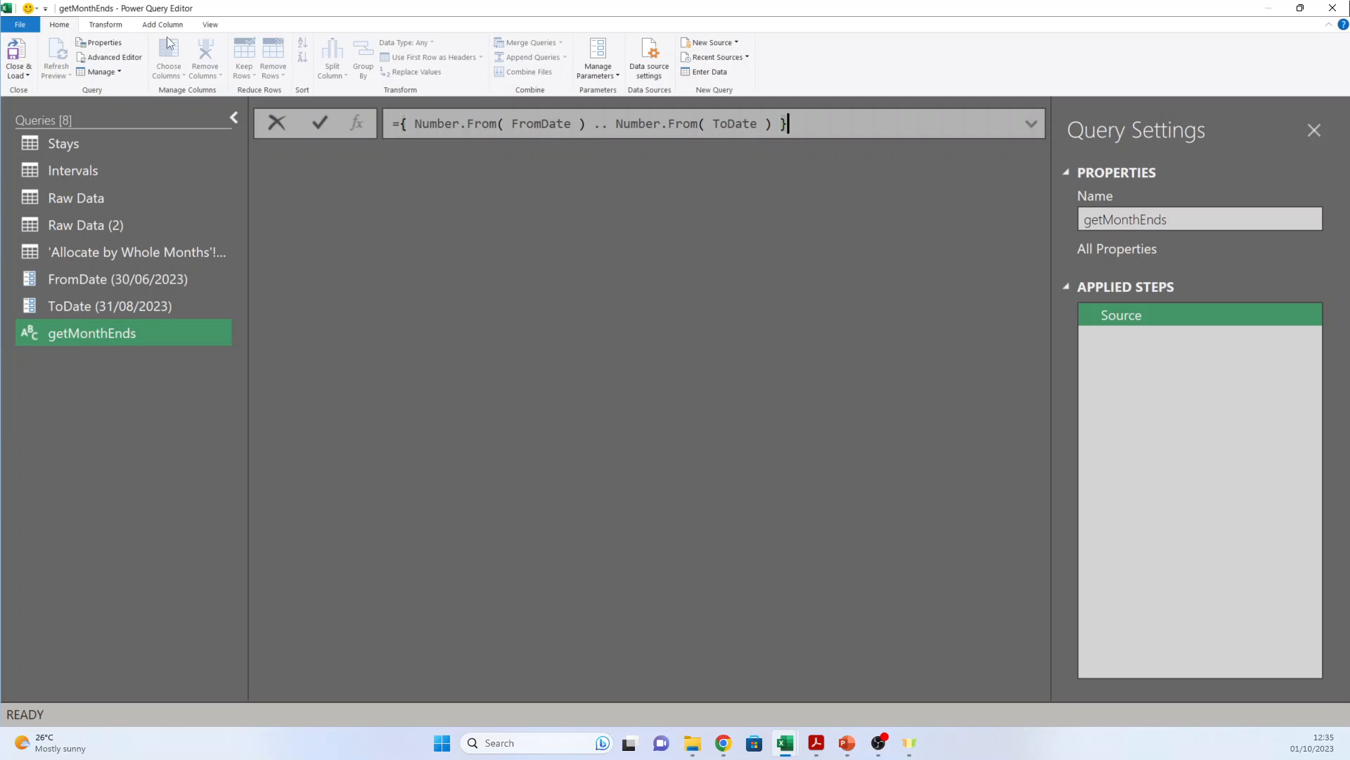
click(113, 25)
click(171, 26)
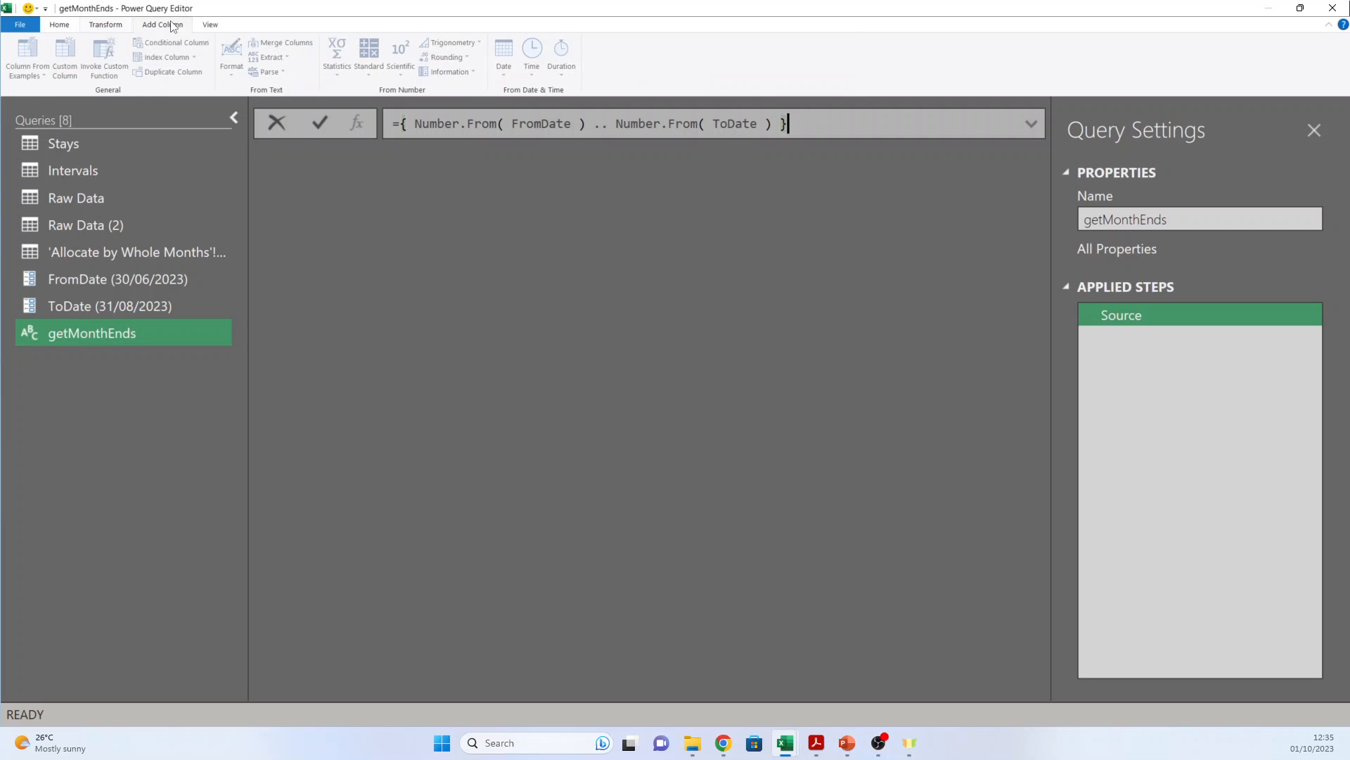
click(210, 26)
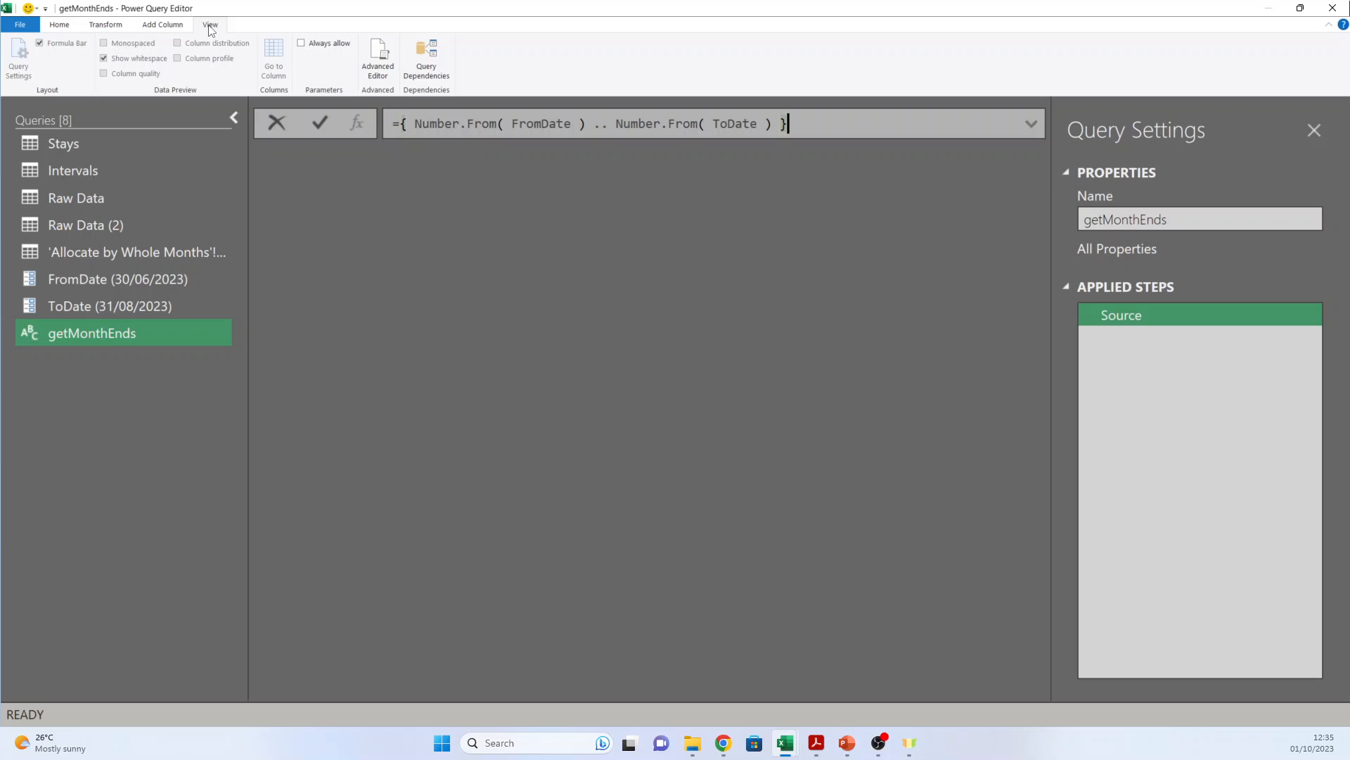
key(Return)
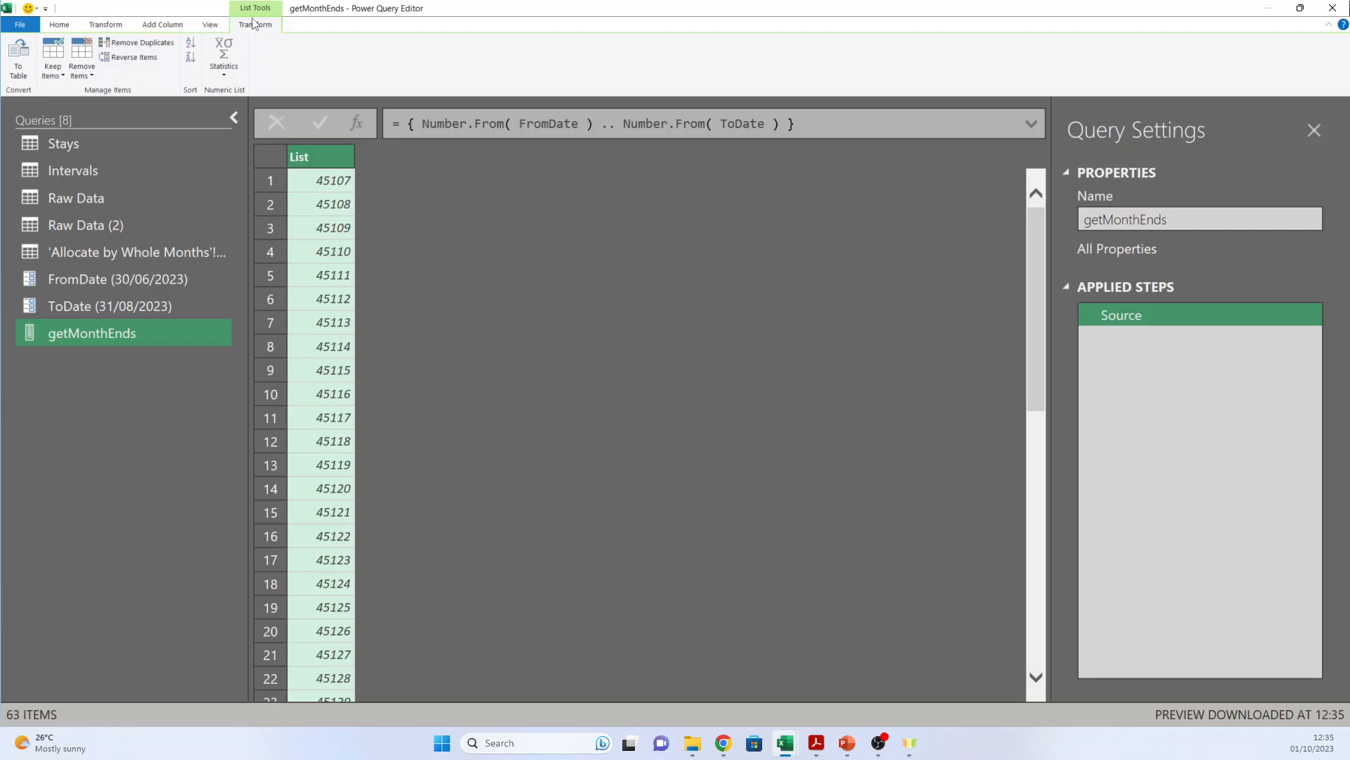
click(22, 74)
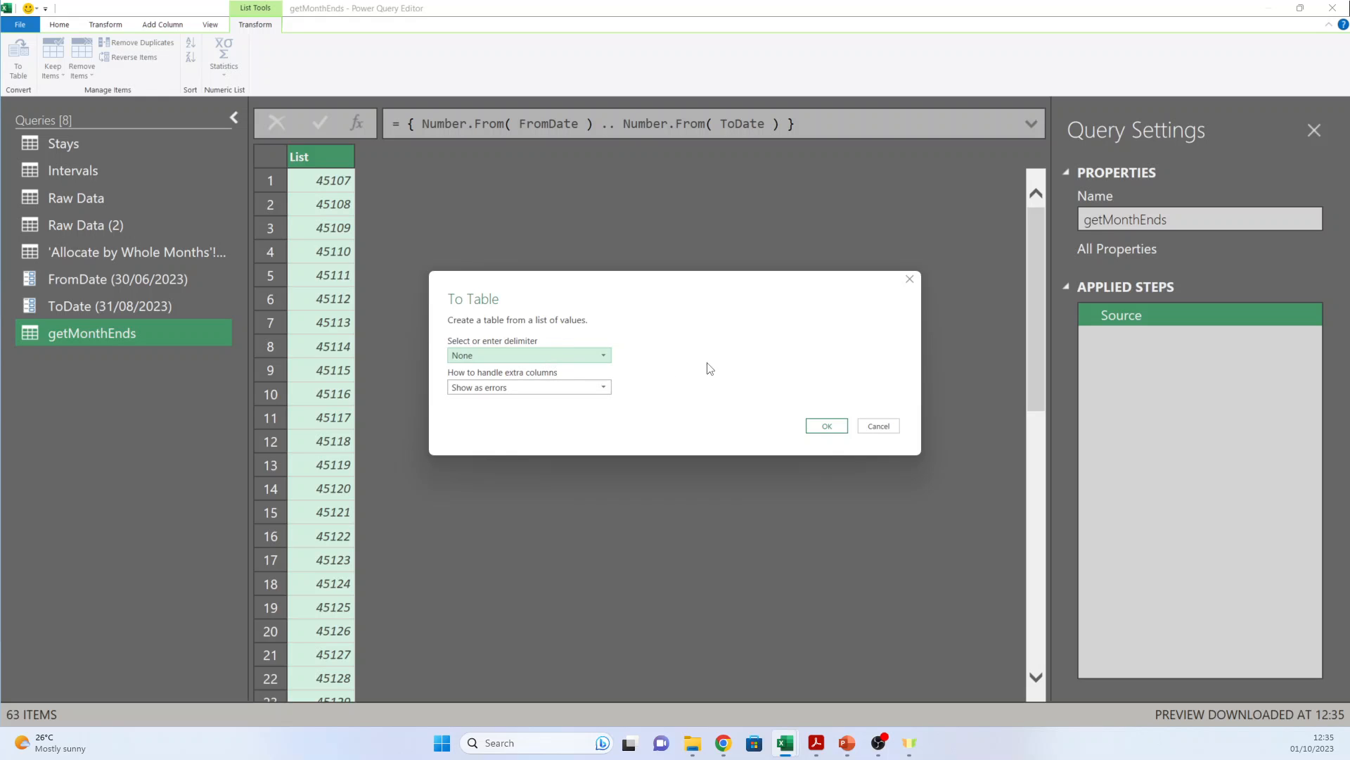
click(830, 428)
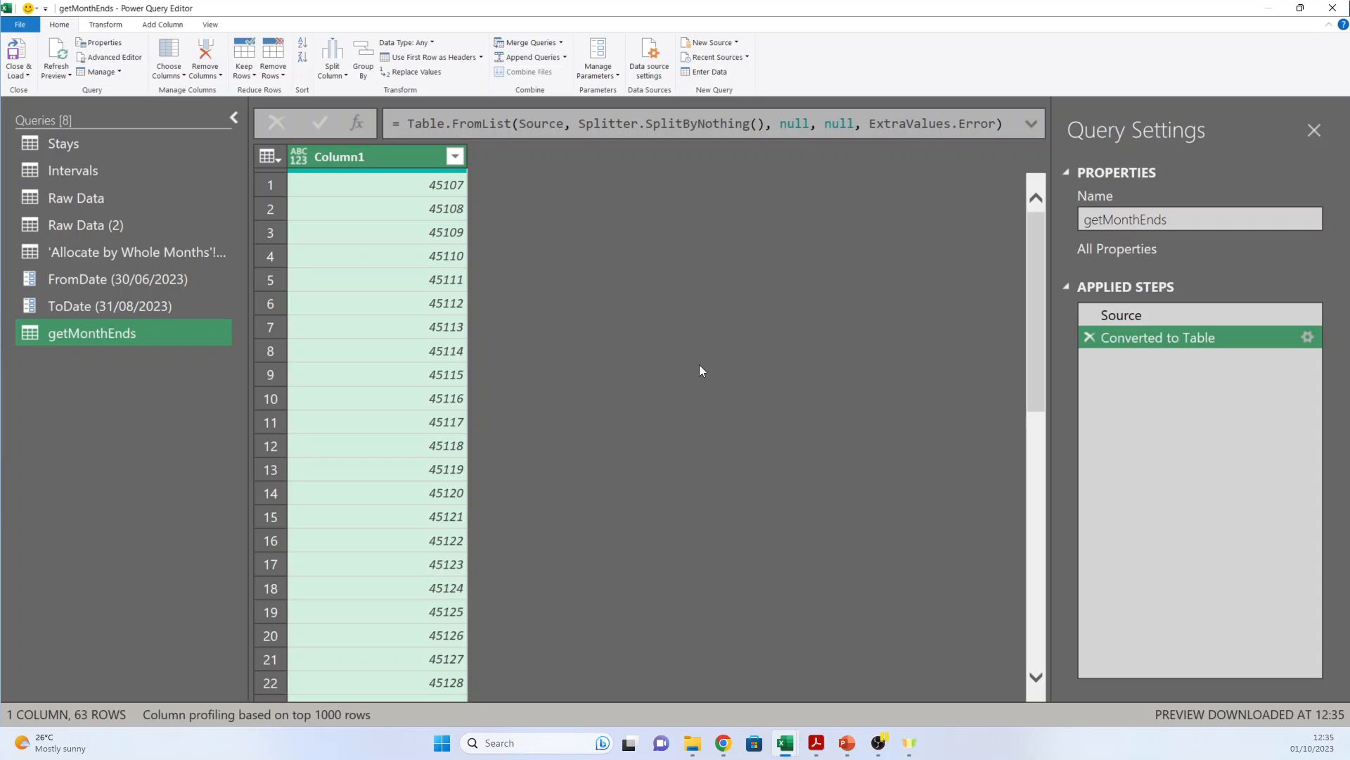
- Change the data type of Column1 to Date using a locale
click(298, 156)
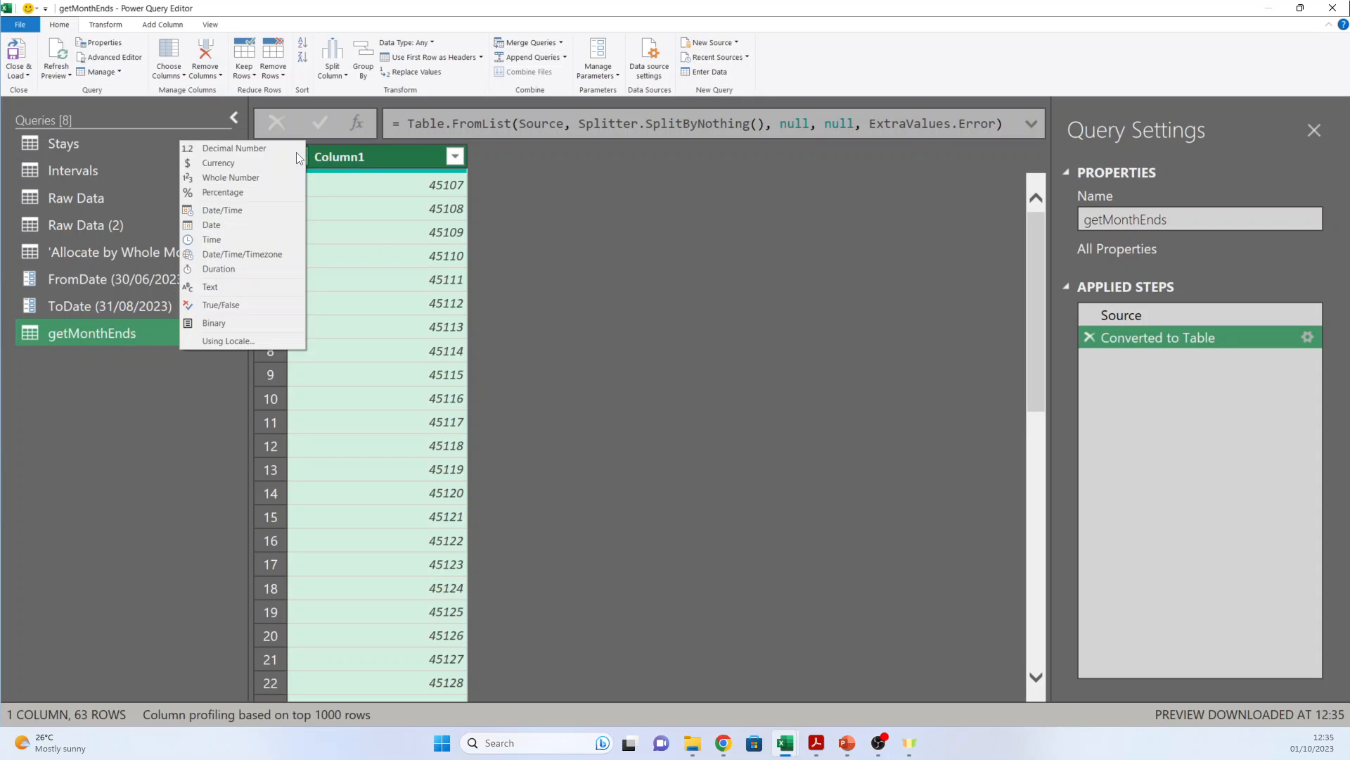
click(239, 342)
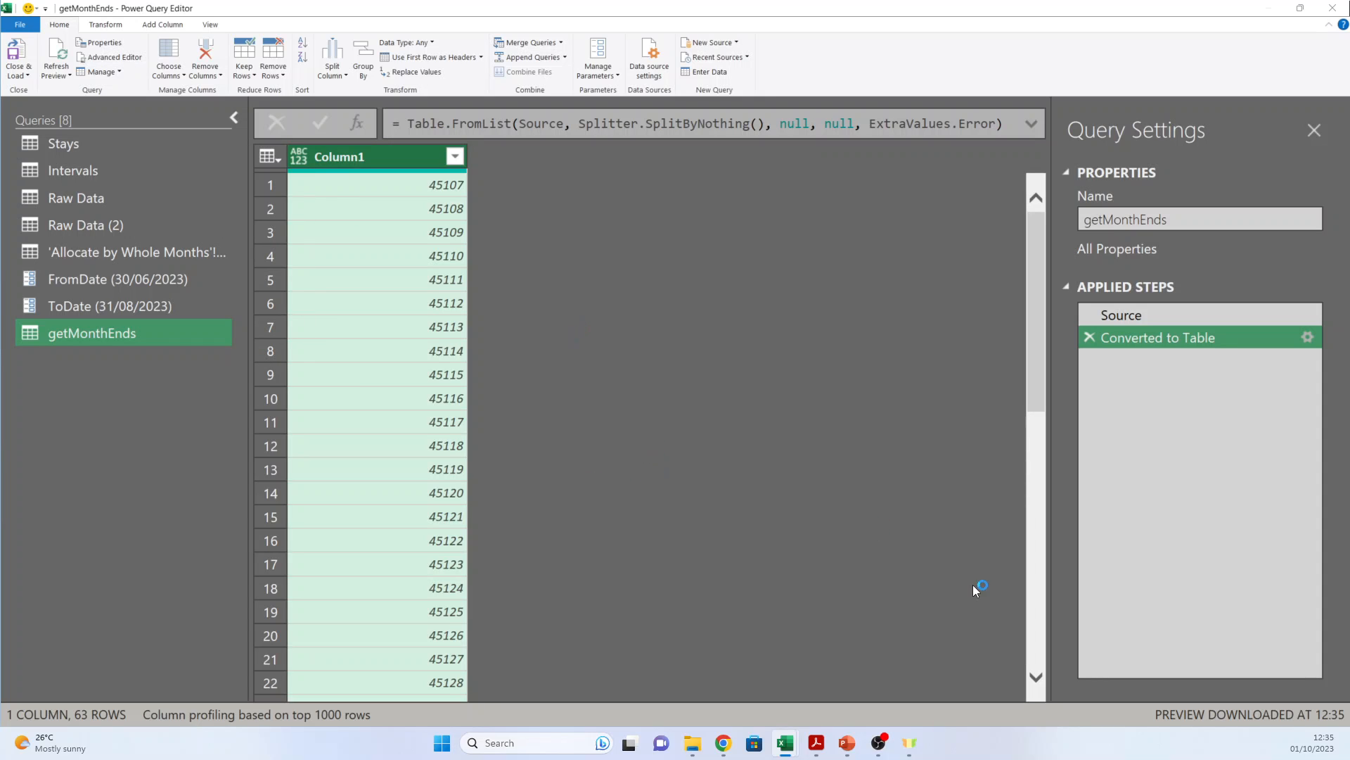
click(527, 359)
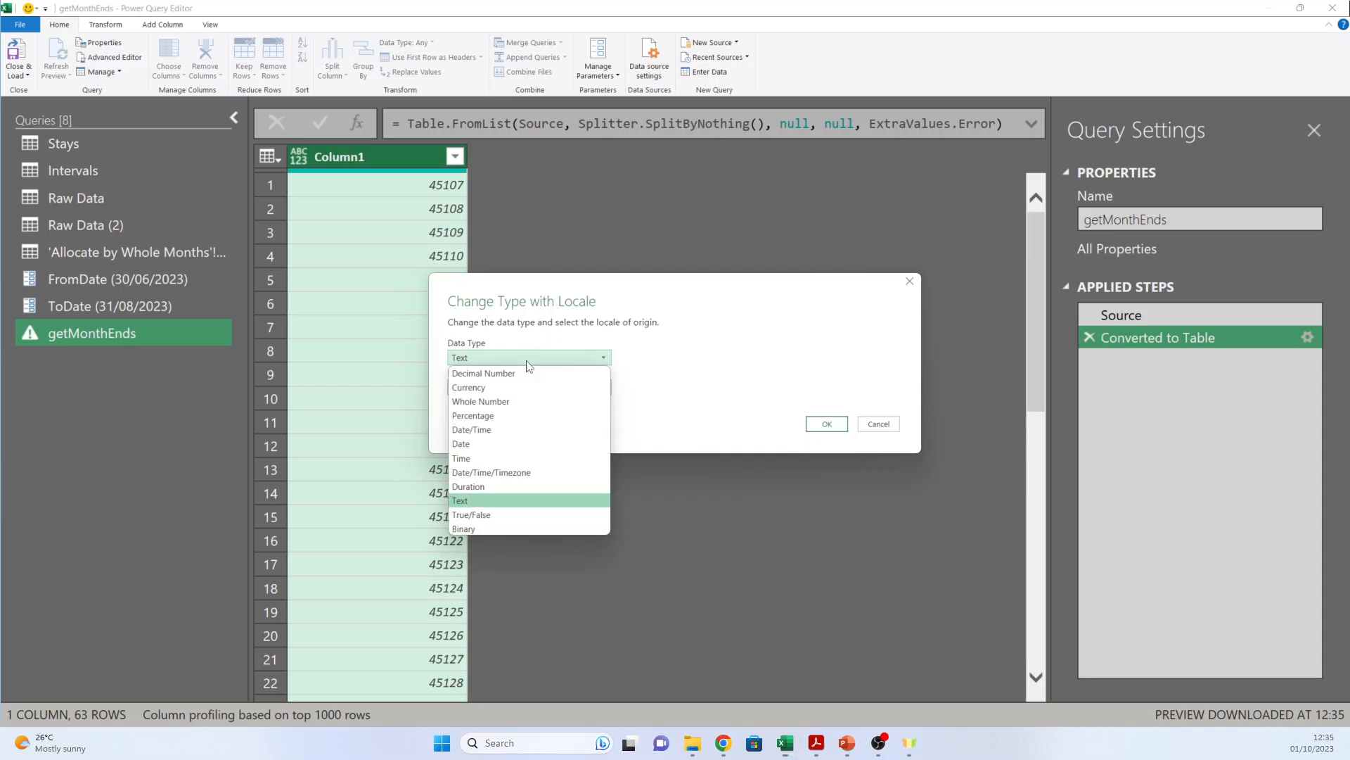
click(517, 440)
click(831, 507)
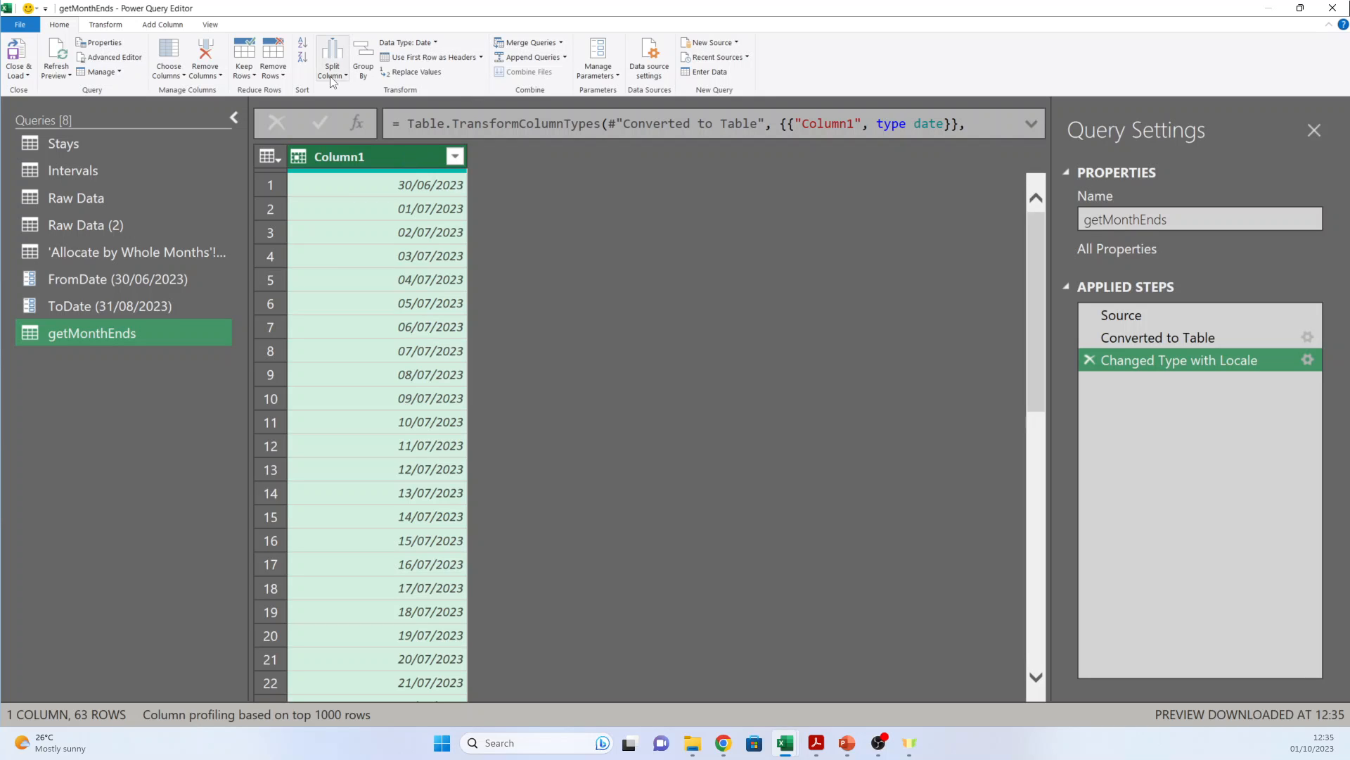
- Remove duplicate rows from Column1 and convert its dates to End of Month
click(274, 72)
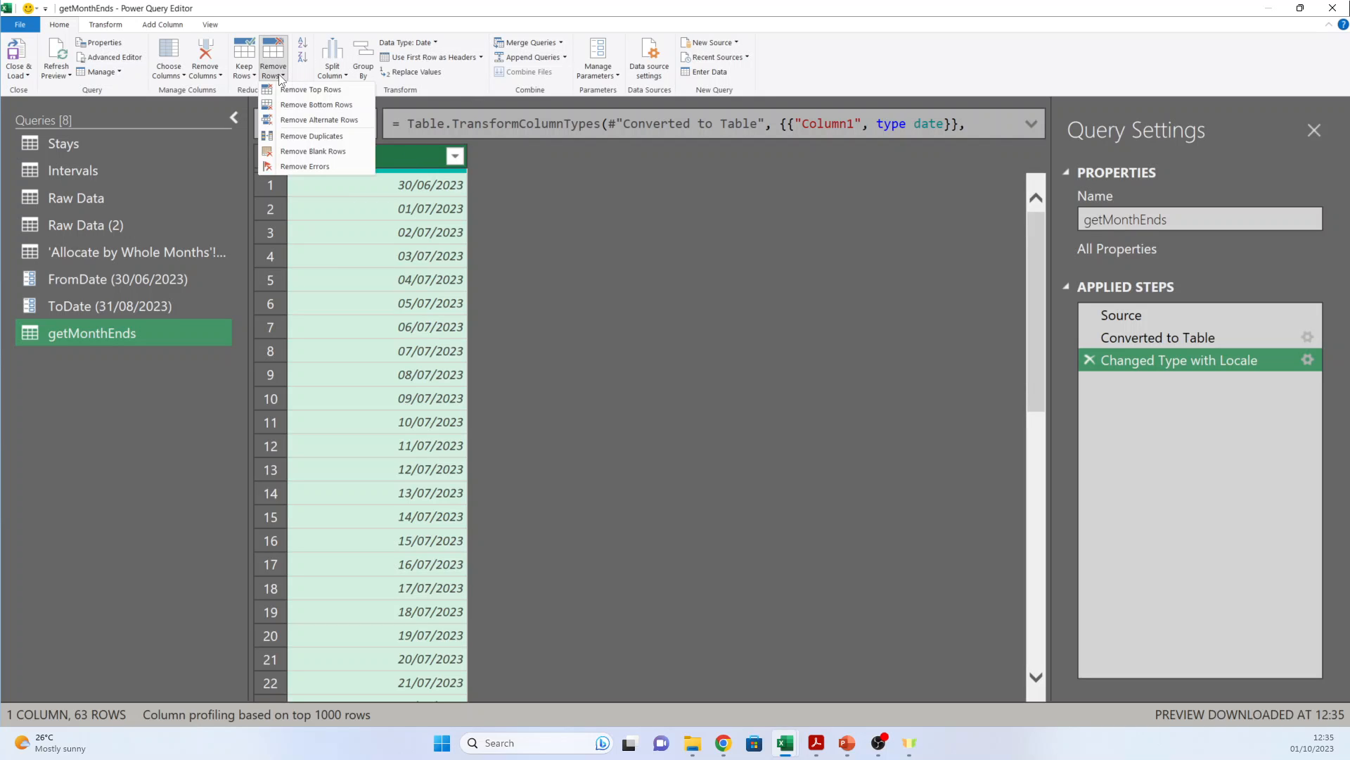
click(305, 136)
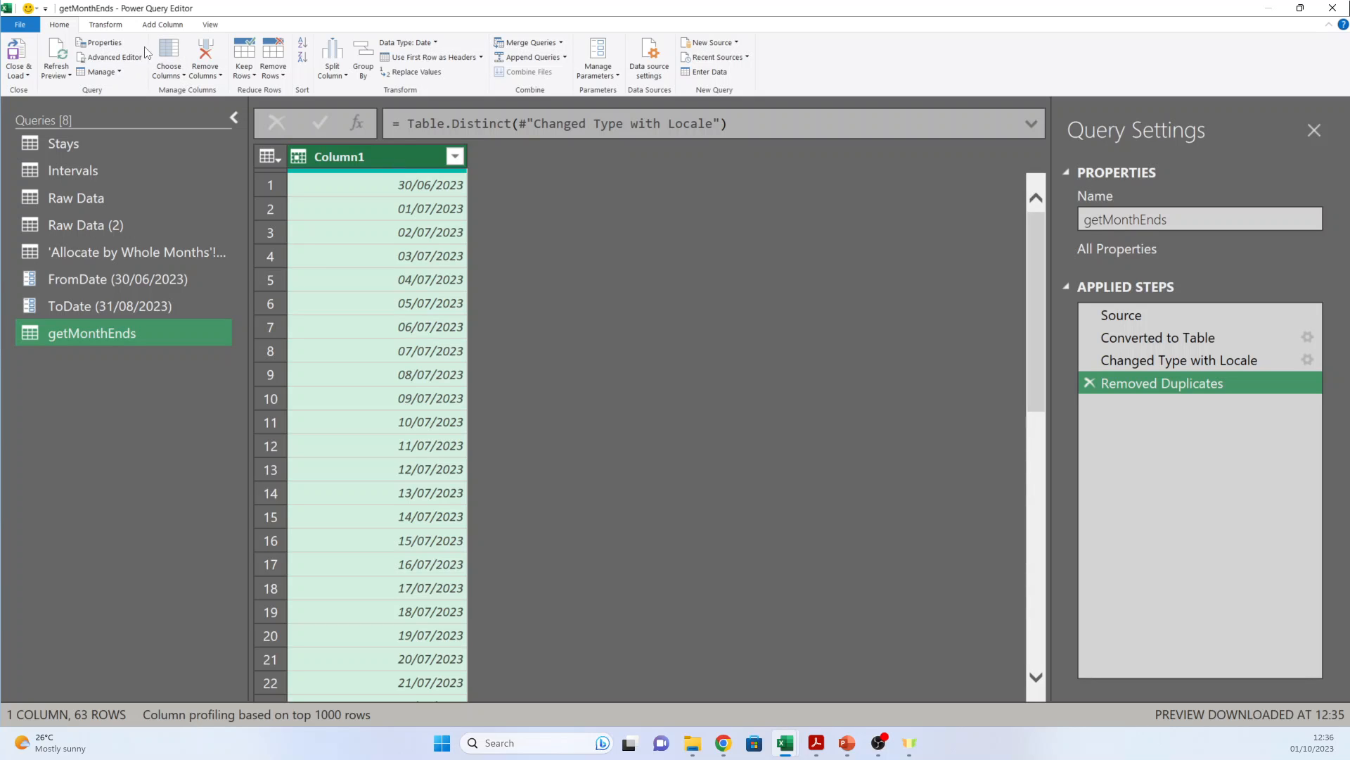
click(117, 27)
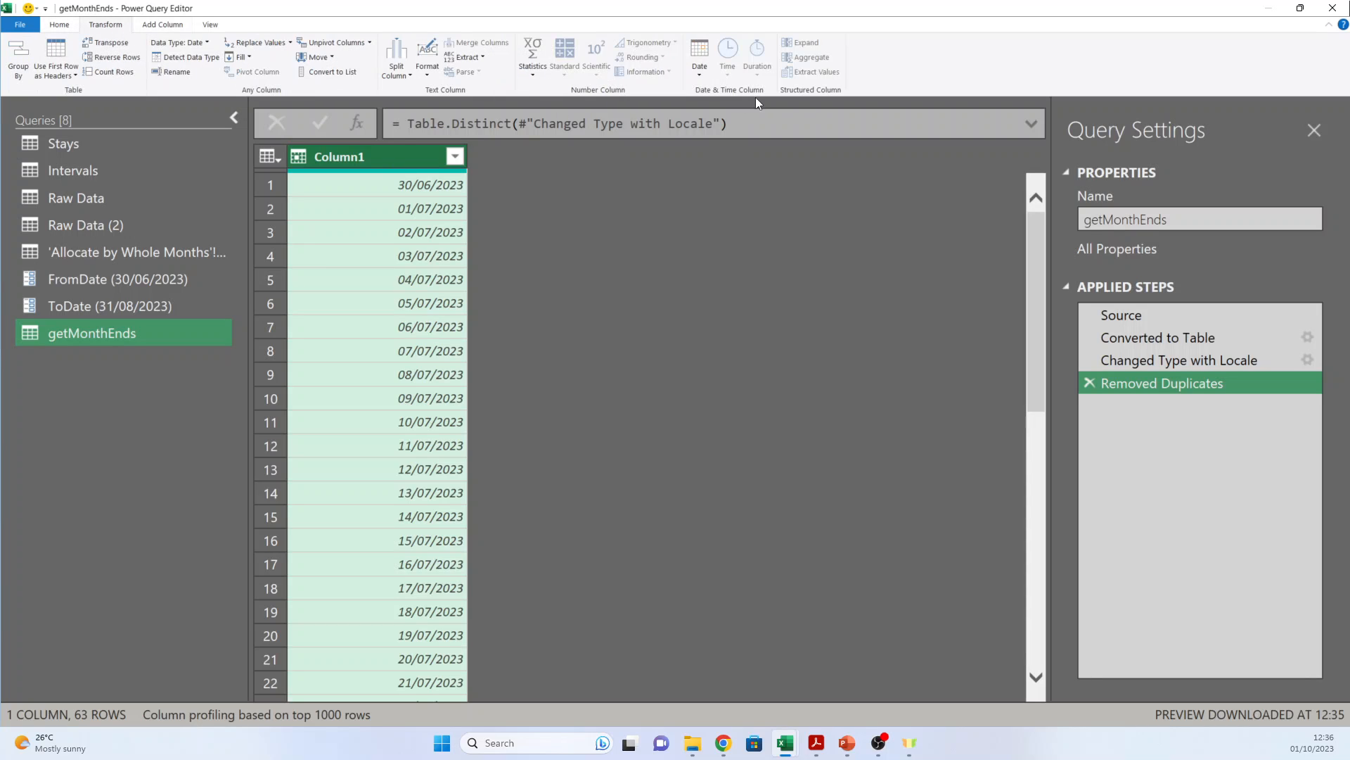
click(693, 83)
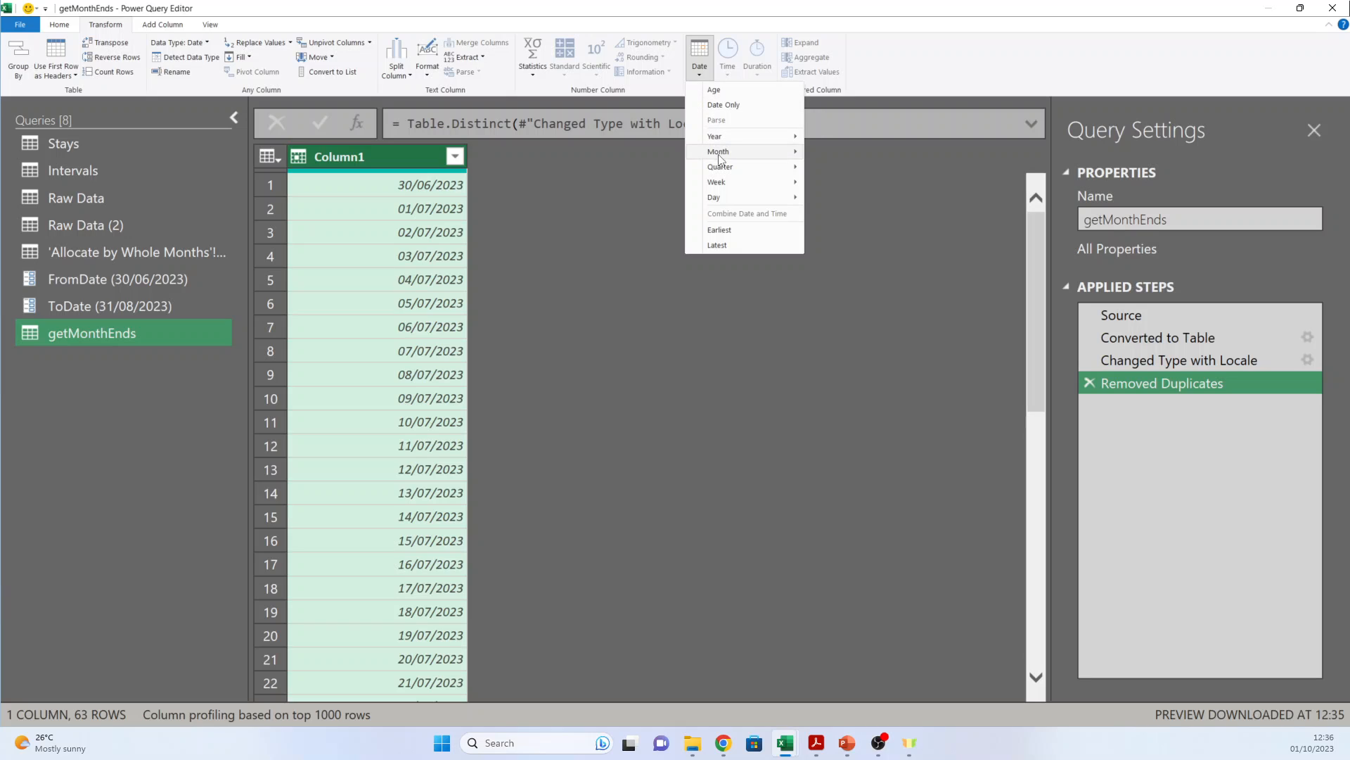
mouse_move(722, 154)
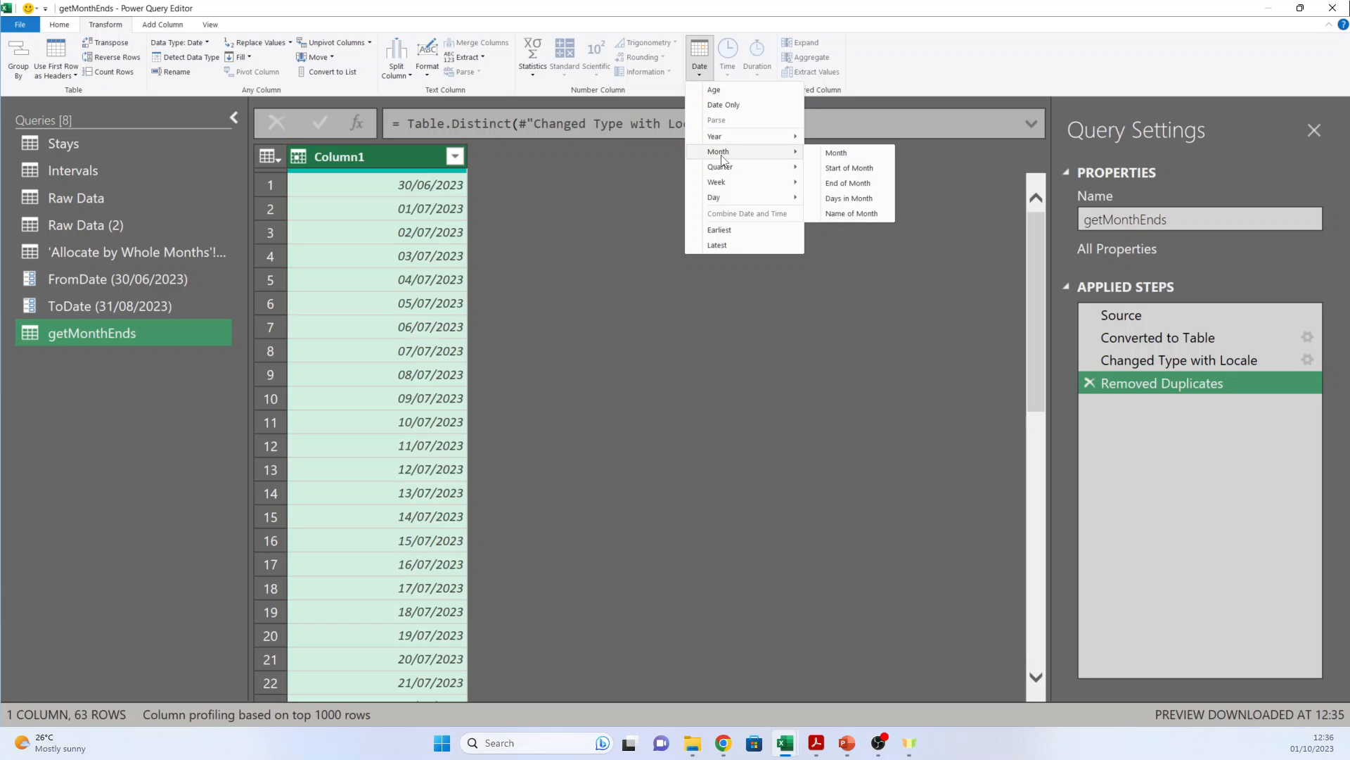
click(851, 184)
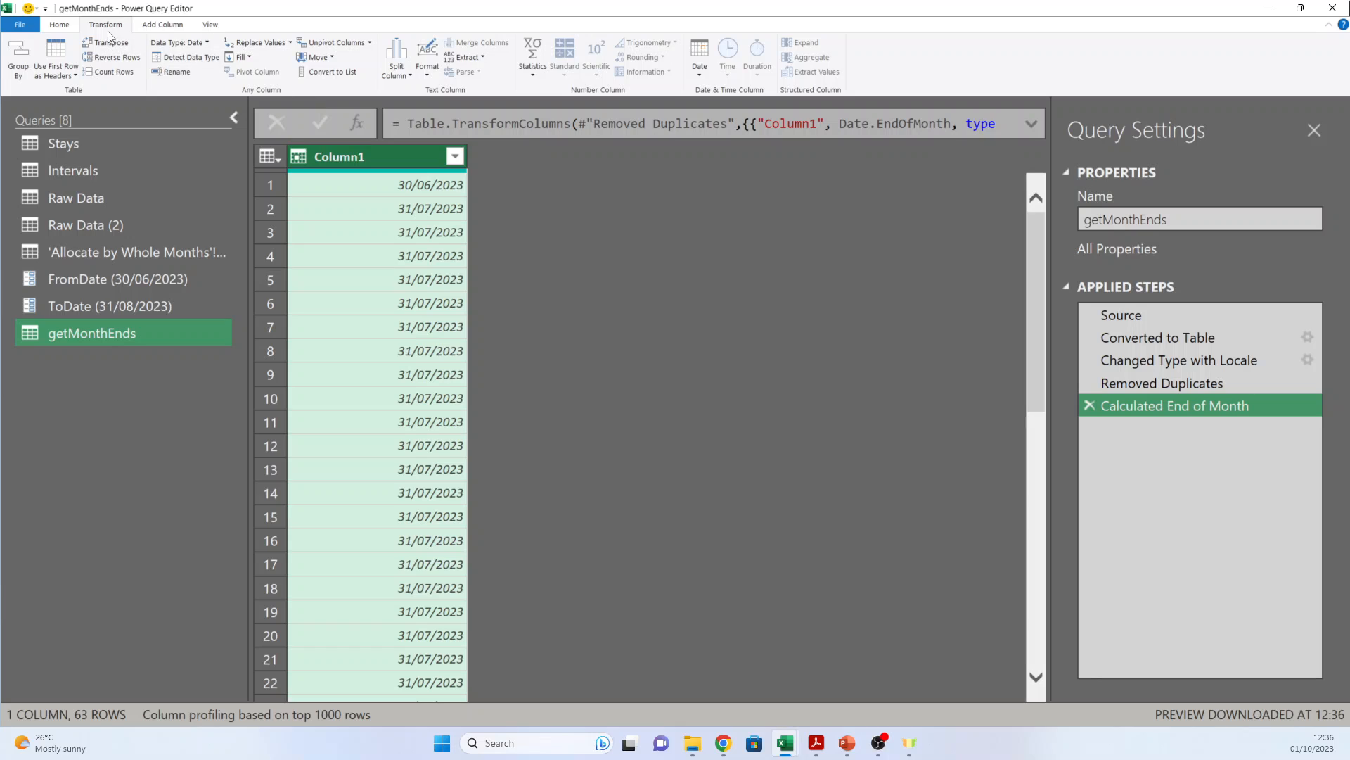
- Remove the duplicate month-end dates and rename Column1 as Month End
click(61, 25)
click(286, 78)
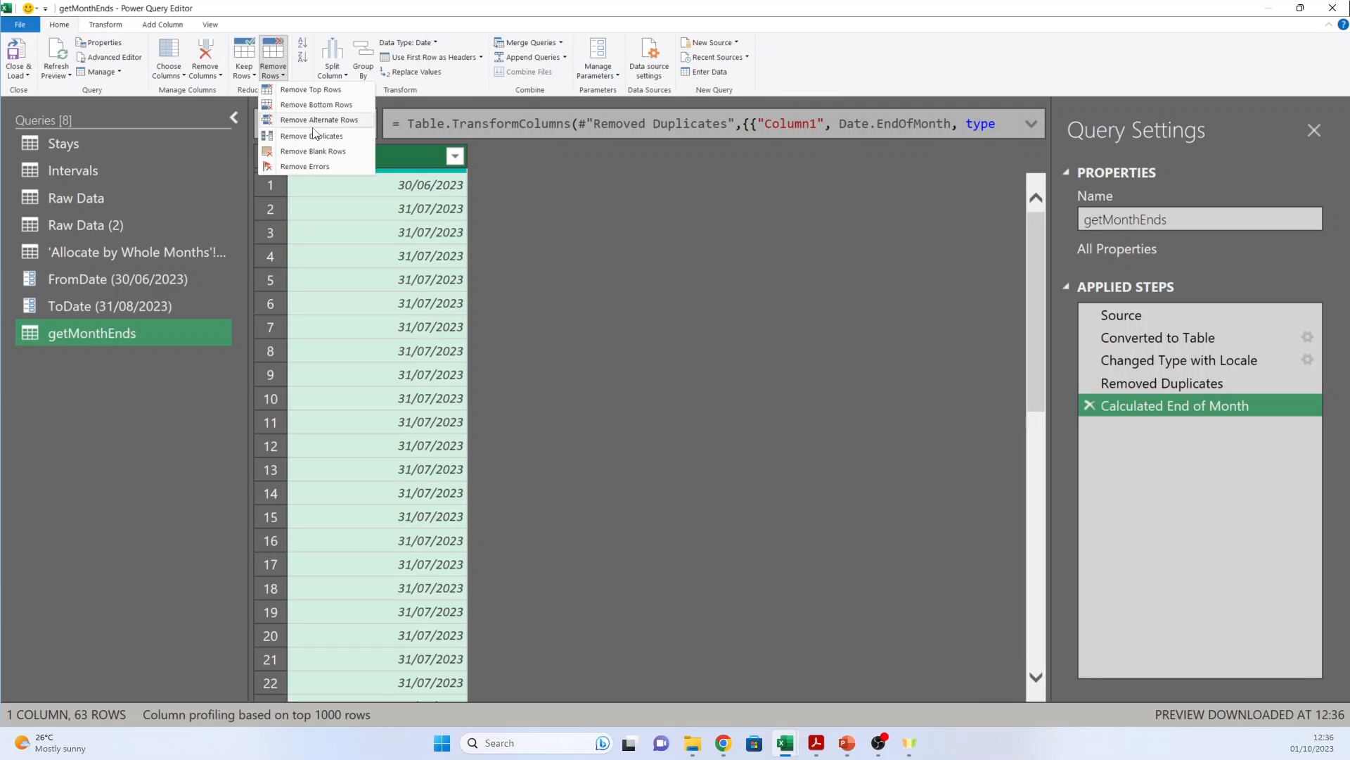
click(330, 141)
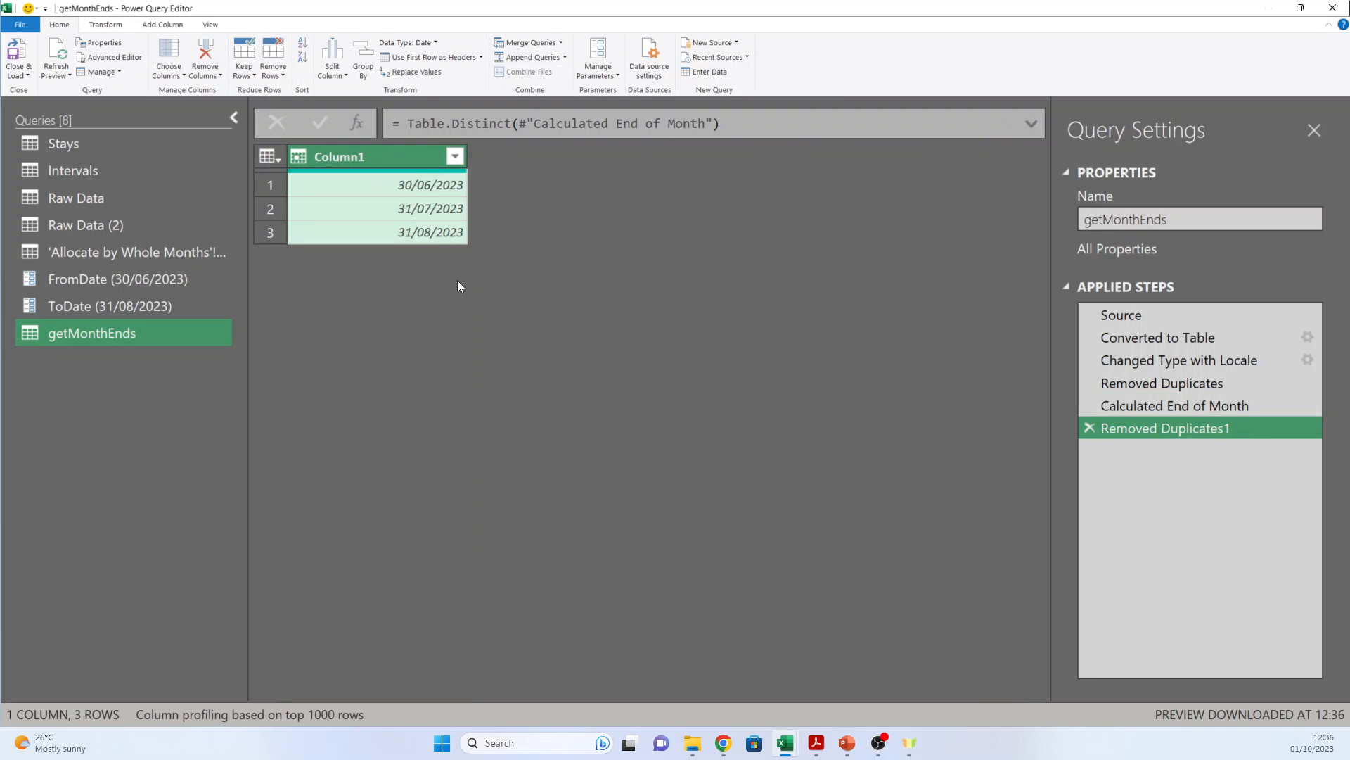
double_click(386, 156)
text(Month End)
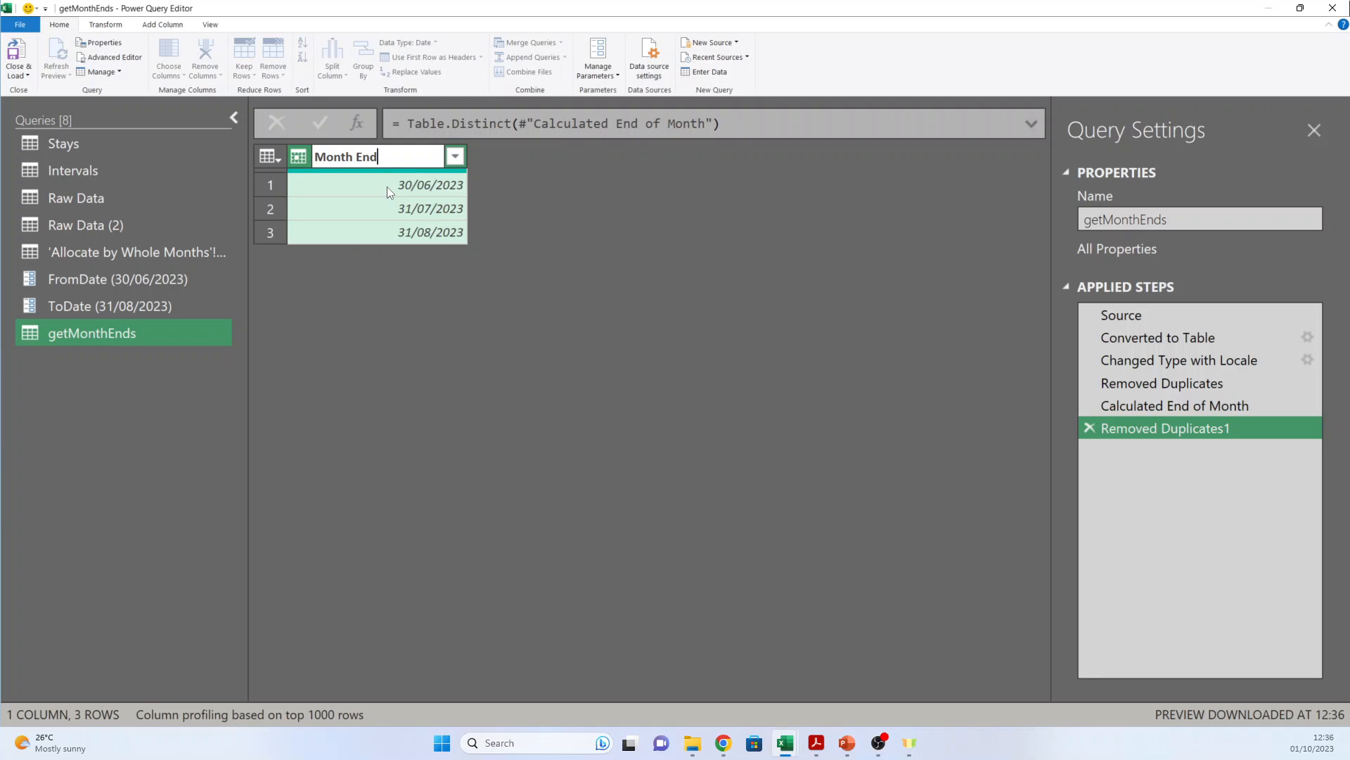
click(520, 301)
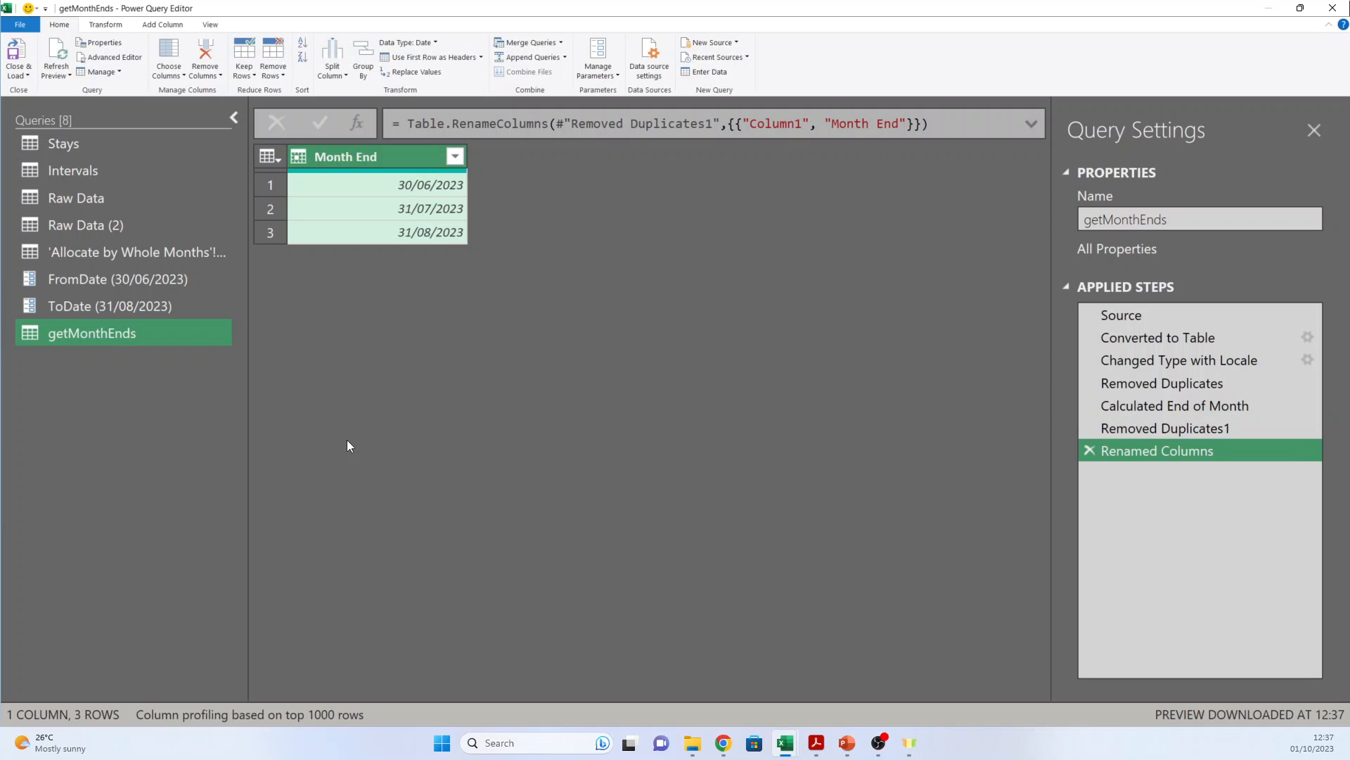
- Create a function named fxGetMonthEnds from the getMonthEnds query
right_click(156, 332)
click(171, 398)
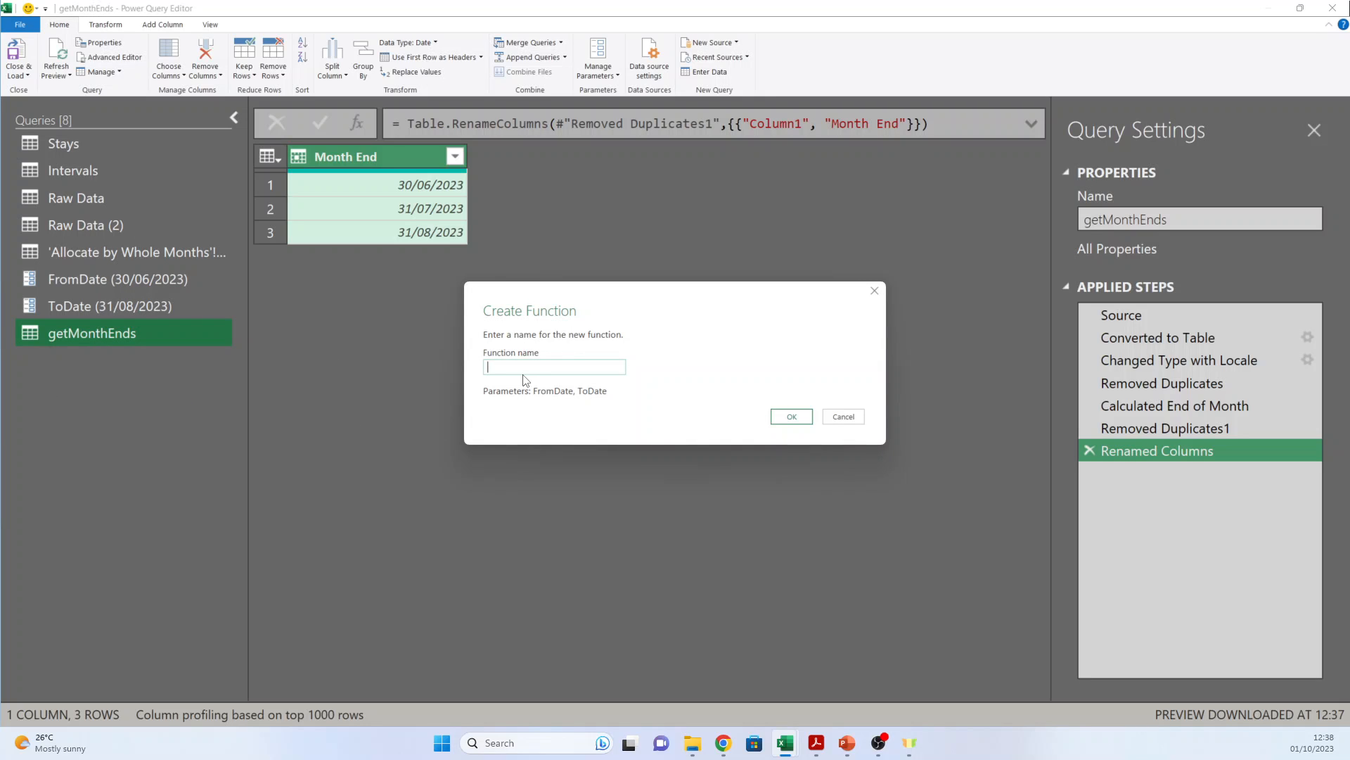
text(fxGetMonthEnds)
click(791, 417)
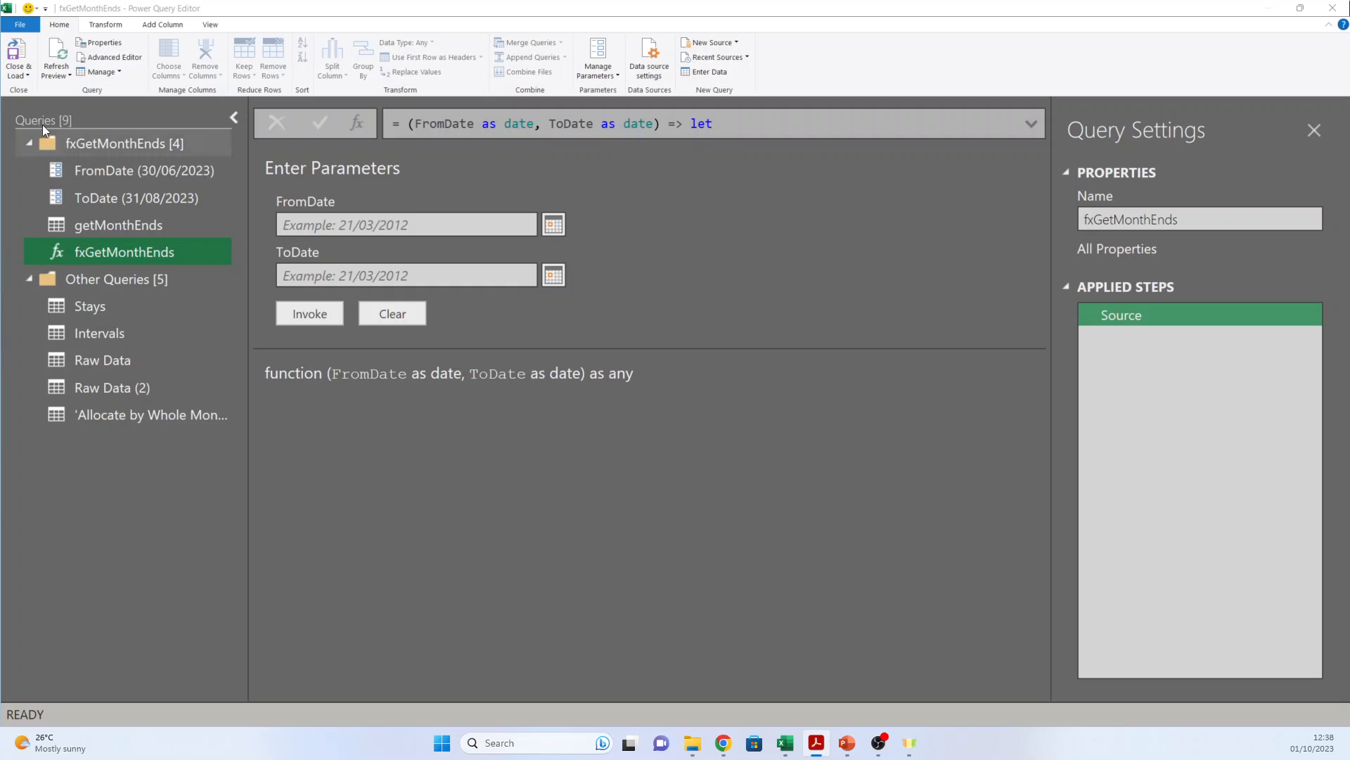
- Close the query editor and load the getMonthEnds query and its function as connection only
click(31, 76)
click(28, 90)
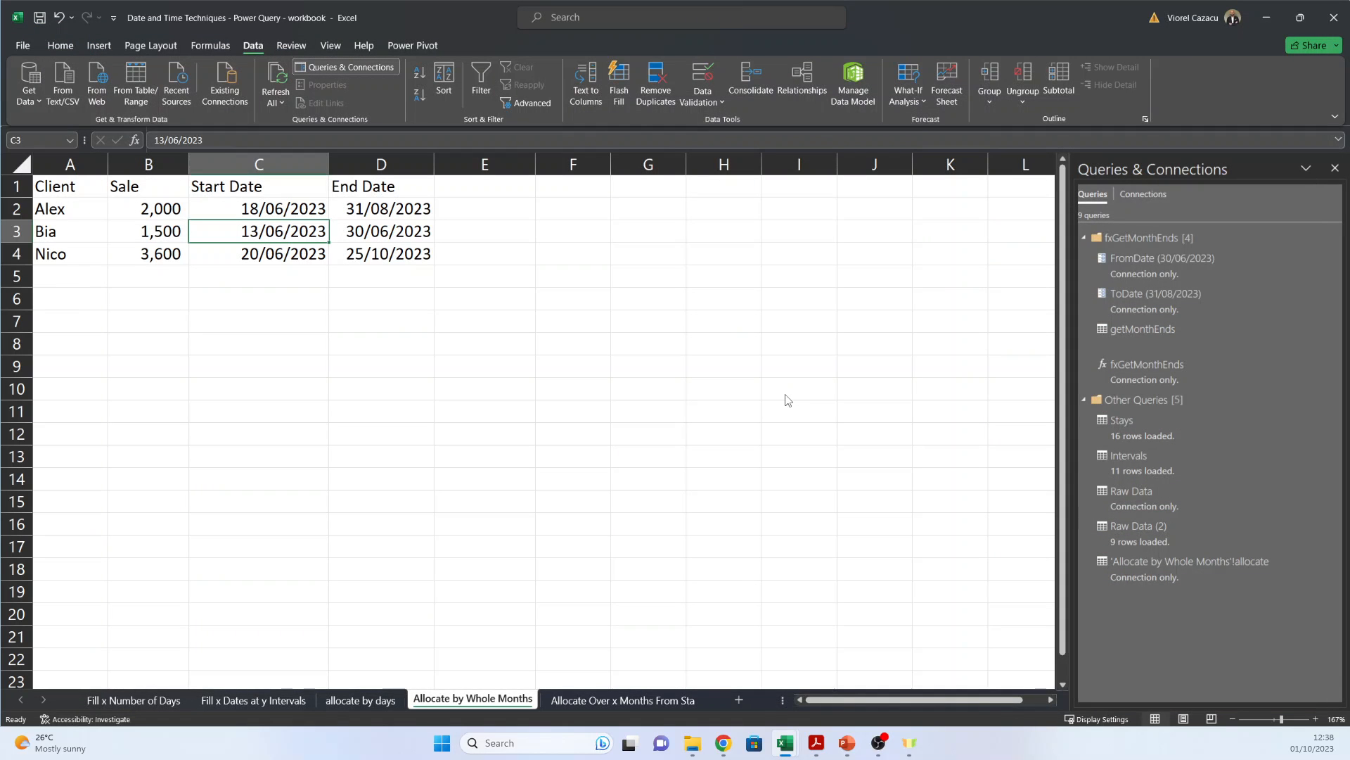
click(896, 418)
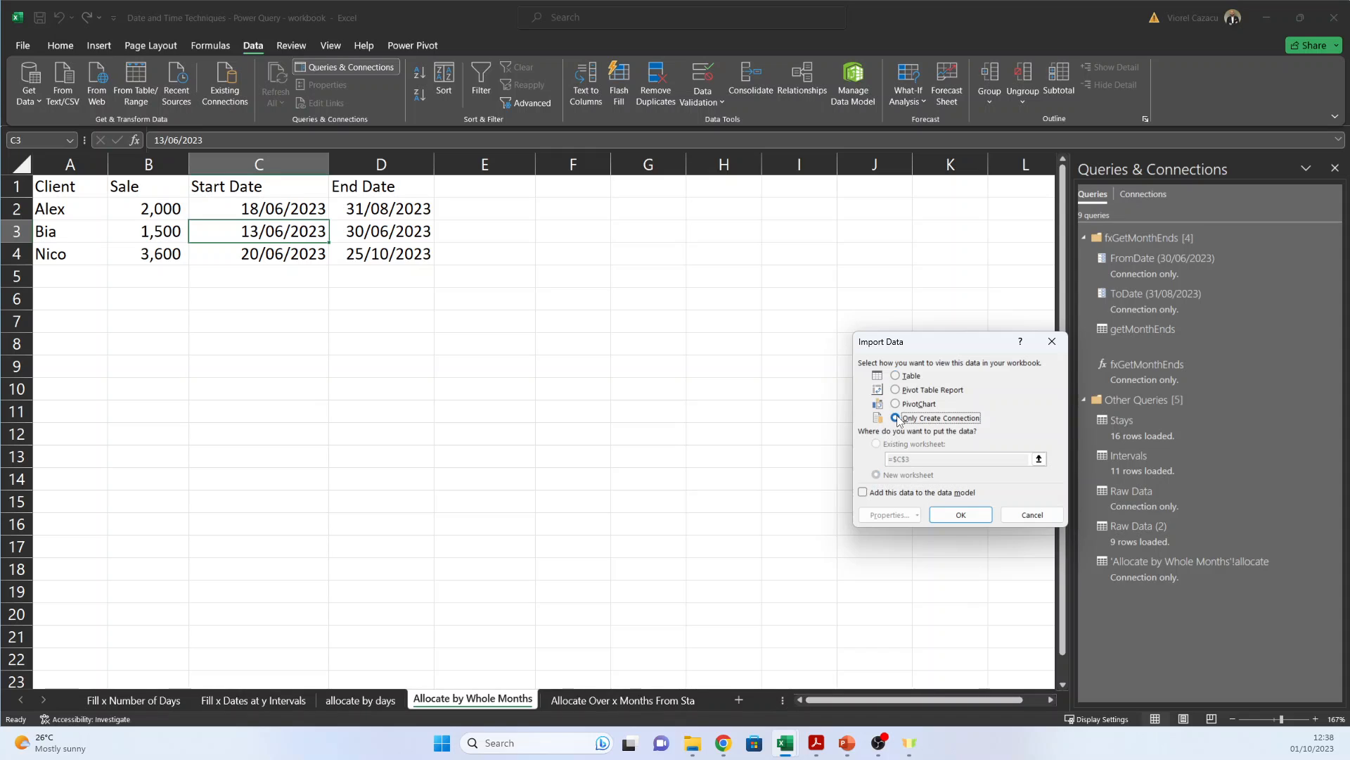
click(960, 514)
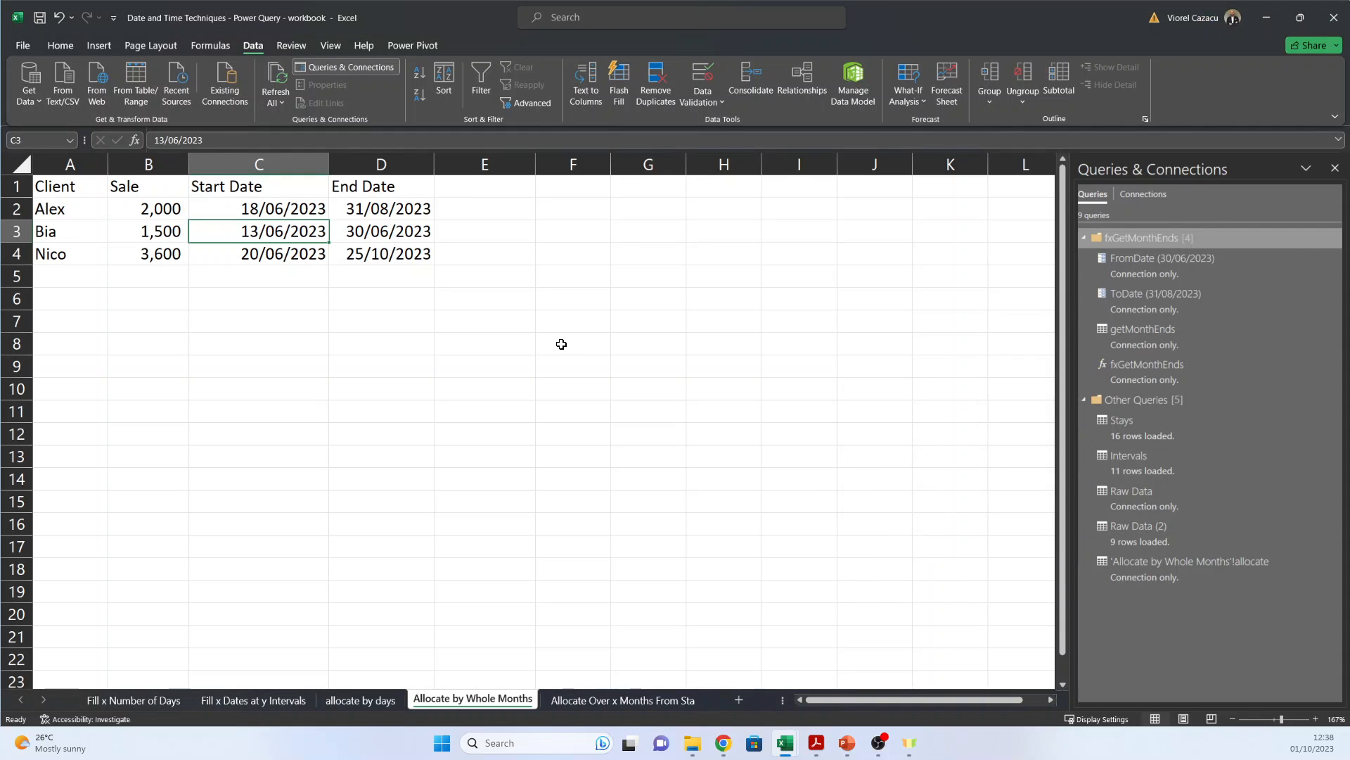
click(561, 343)
click(806, 455)
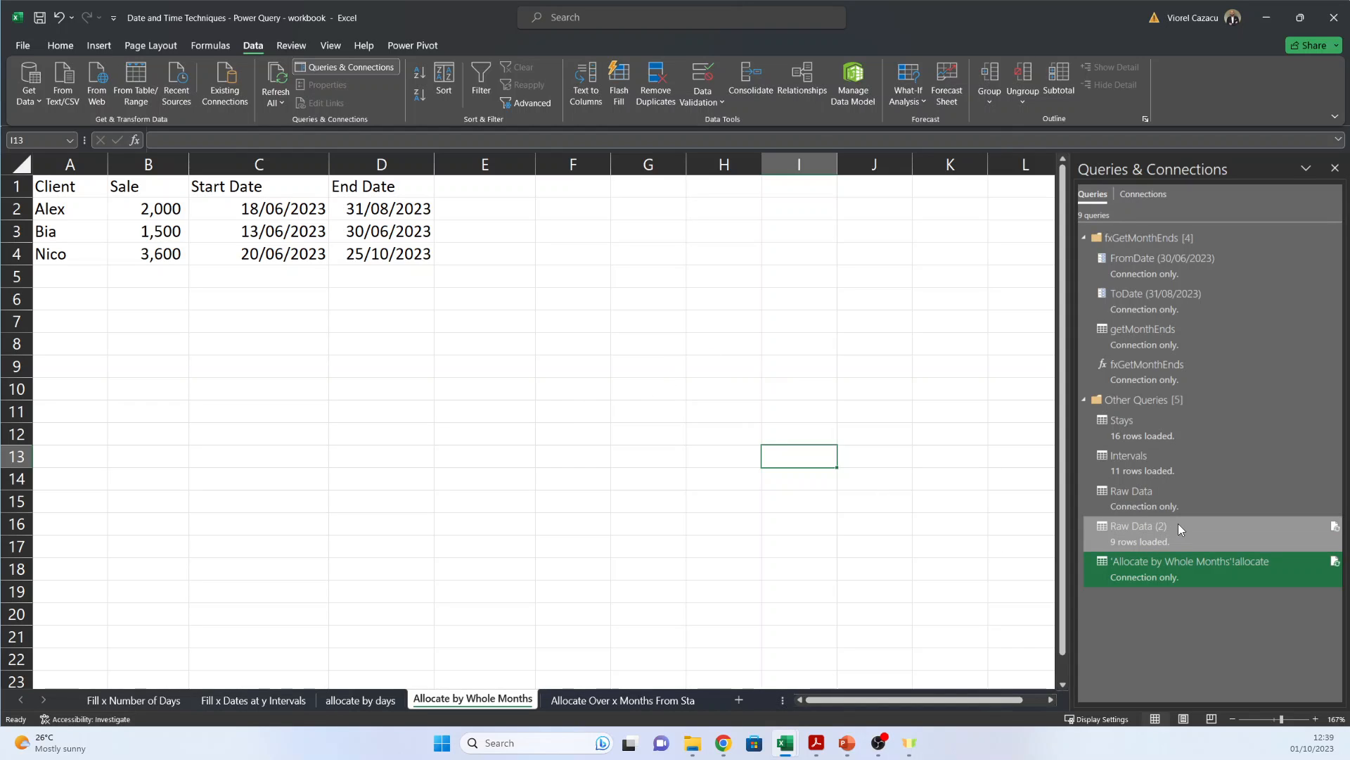
- Create a new query that references the Raw Data query
click(1149, 497)
right_click(1147, 496)
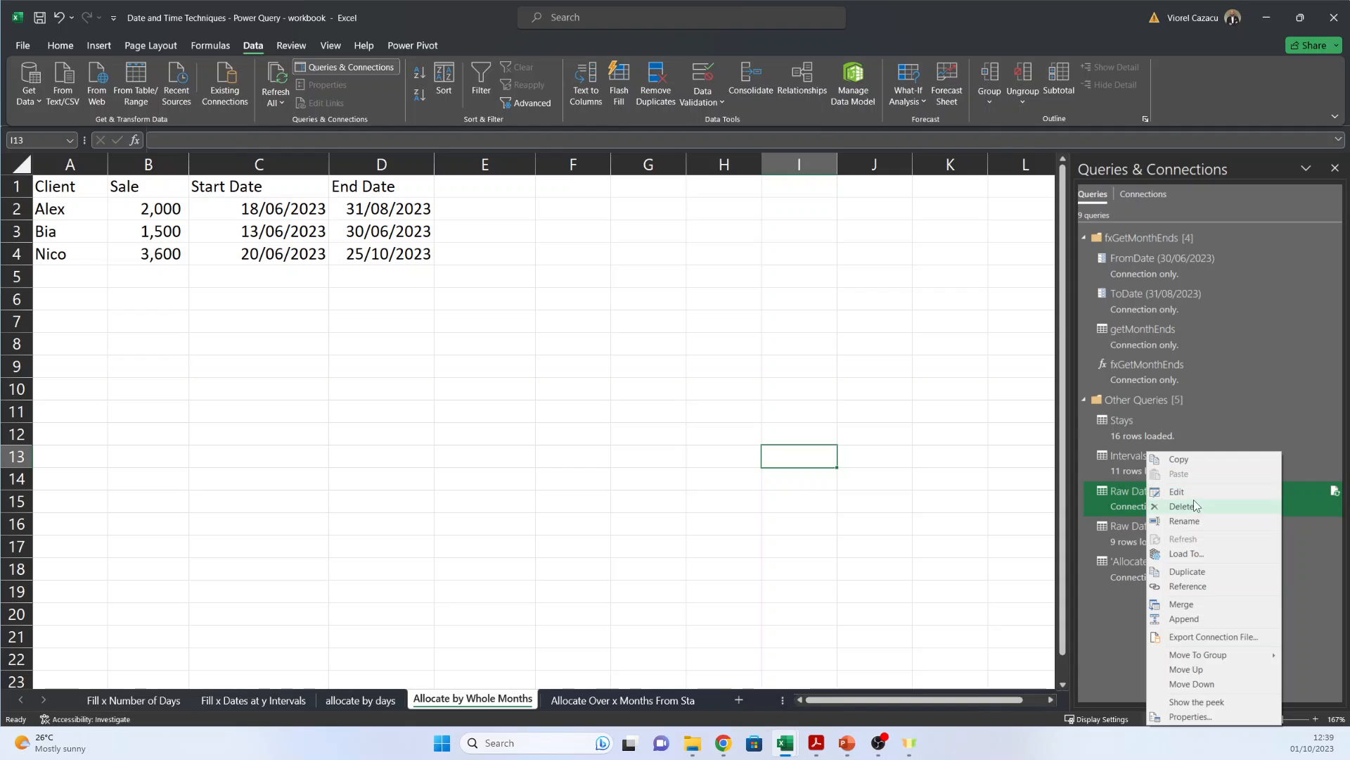
click(1201, 583)
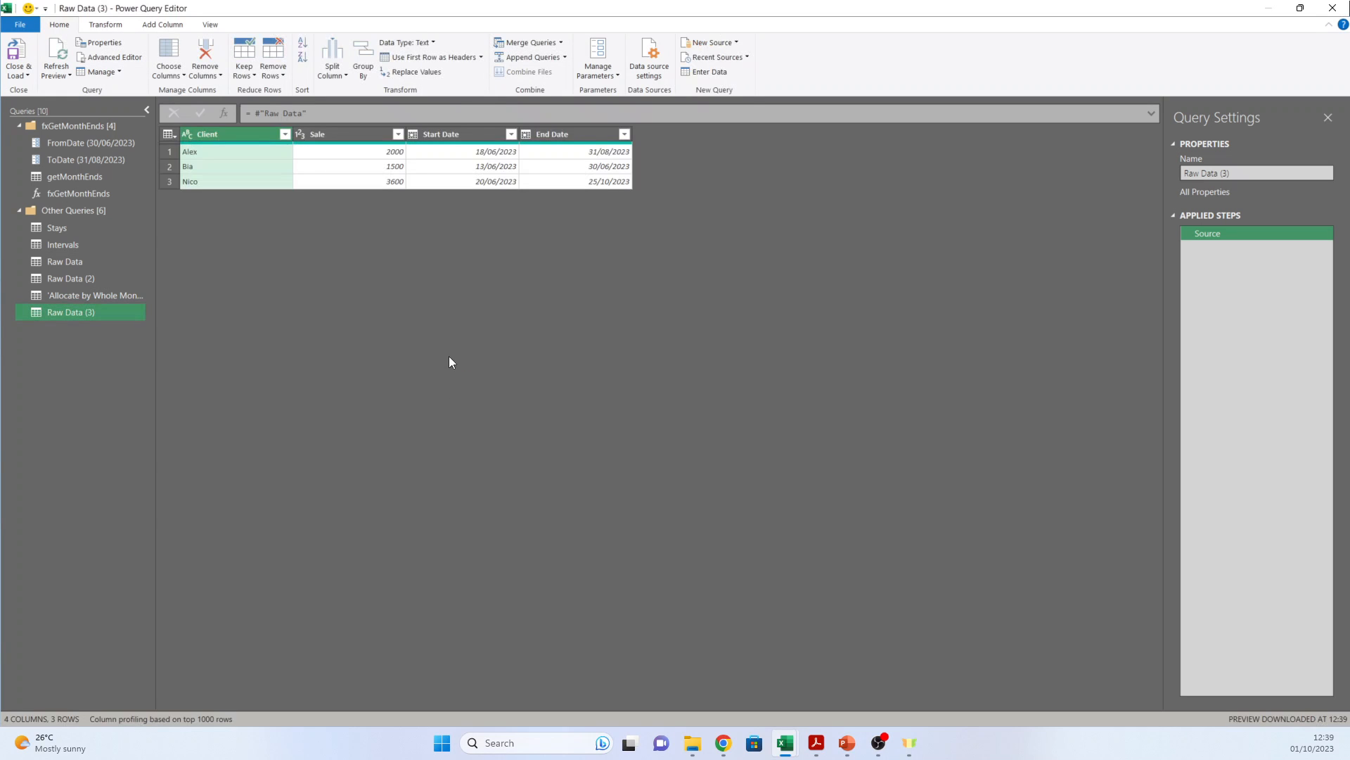
key(ctrl+shift+plus)
key(ctrl+shift+plus)
key(ctrl+shift+plus)
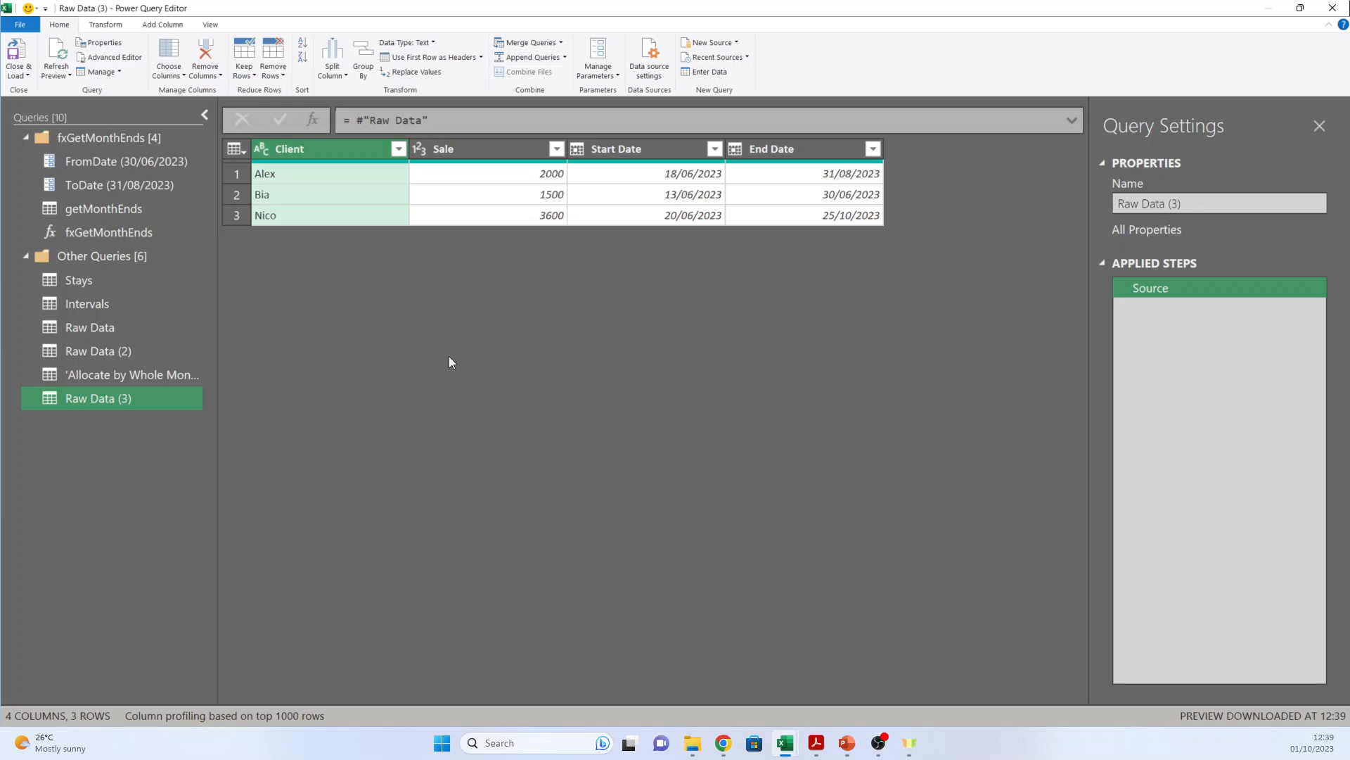
key(ctrl+shift+plus)
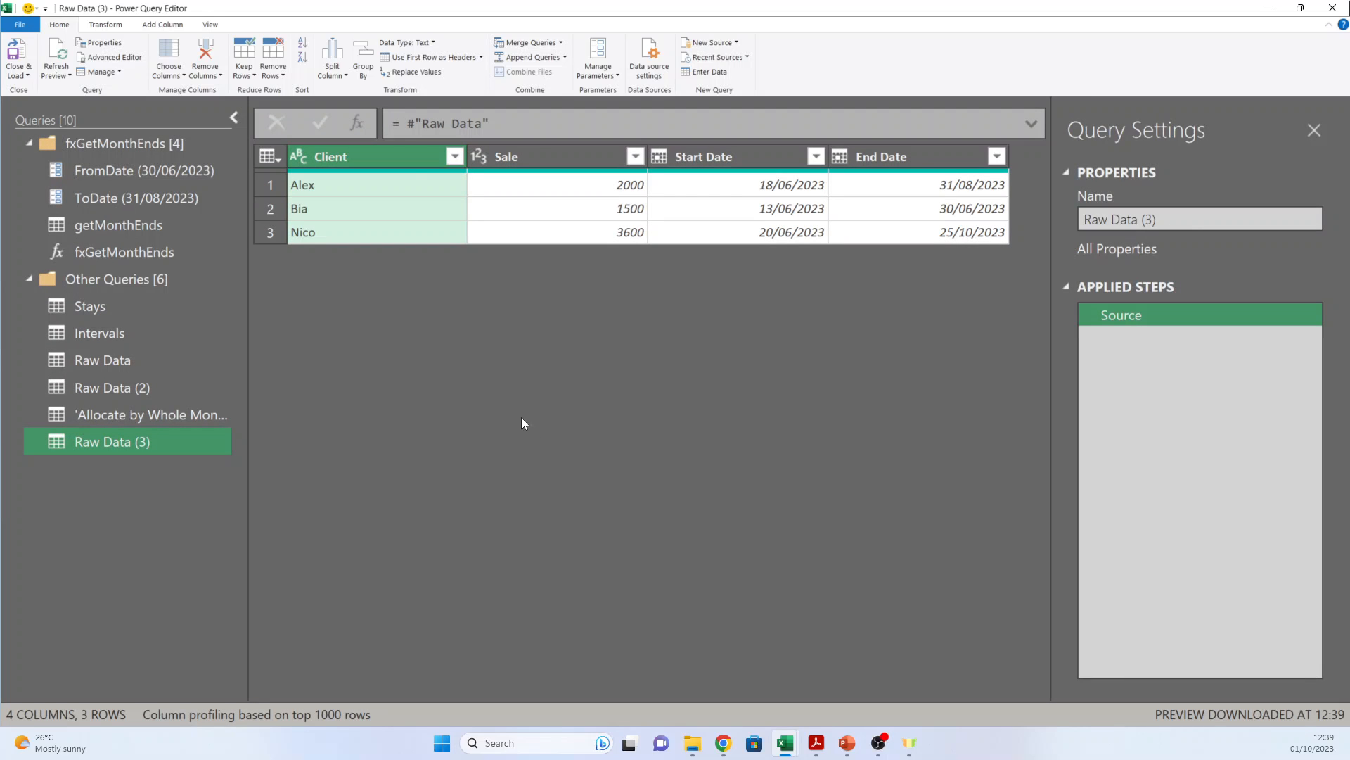
- Set up a custom function column named fxGetMonthEnds that uses the fxGetMonthEnds function query
click(171, 26)
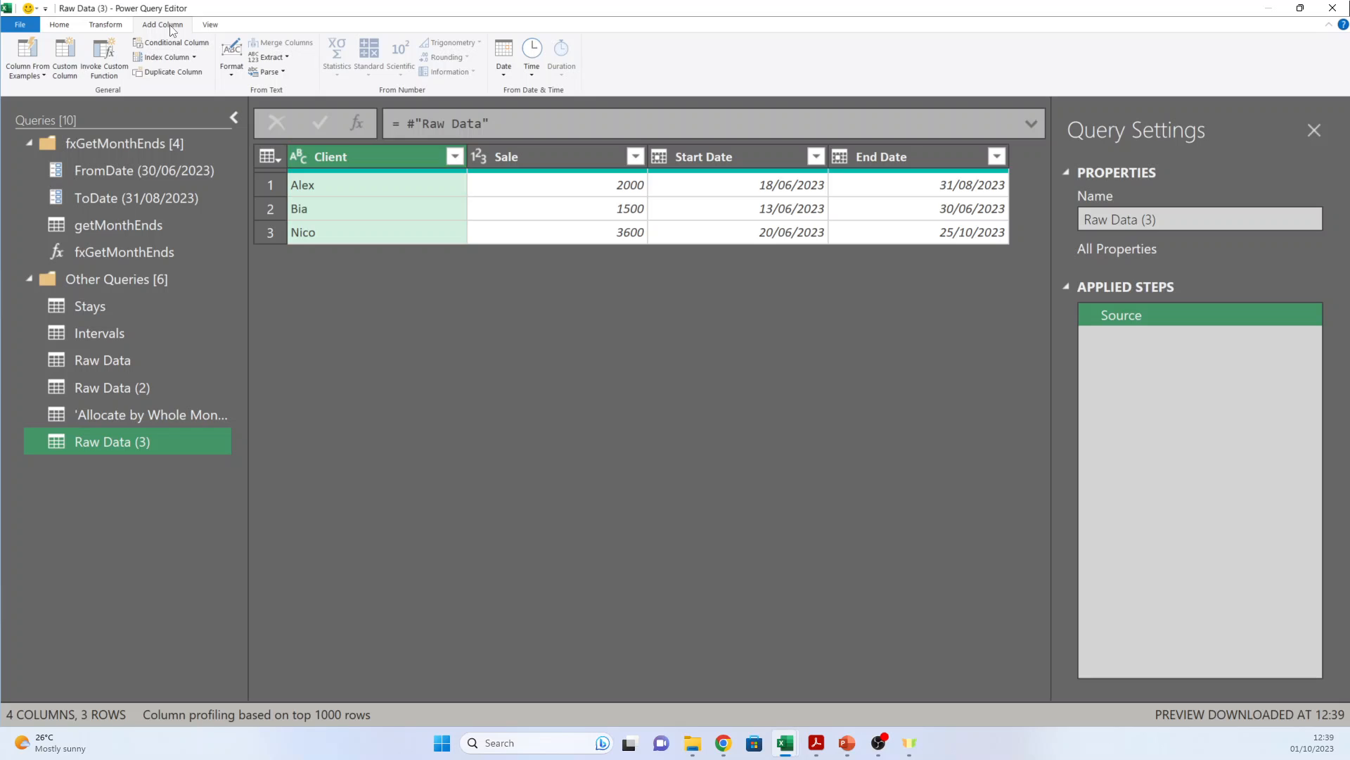
click(104, 56)
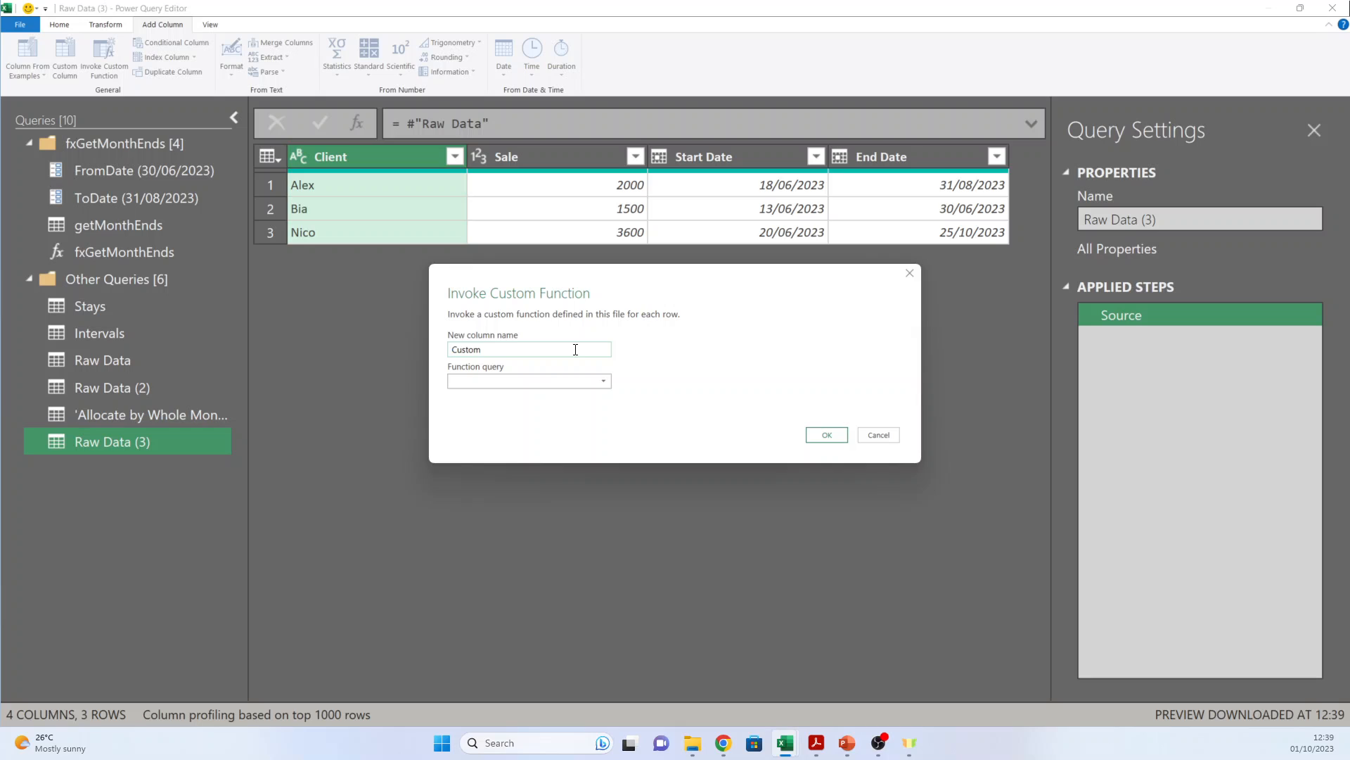
click(524, 351)
drag(527, 350, 433, 351)
text(fxGetMonthEnds)
click(495, 381)
click(496, 394)
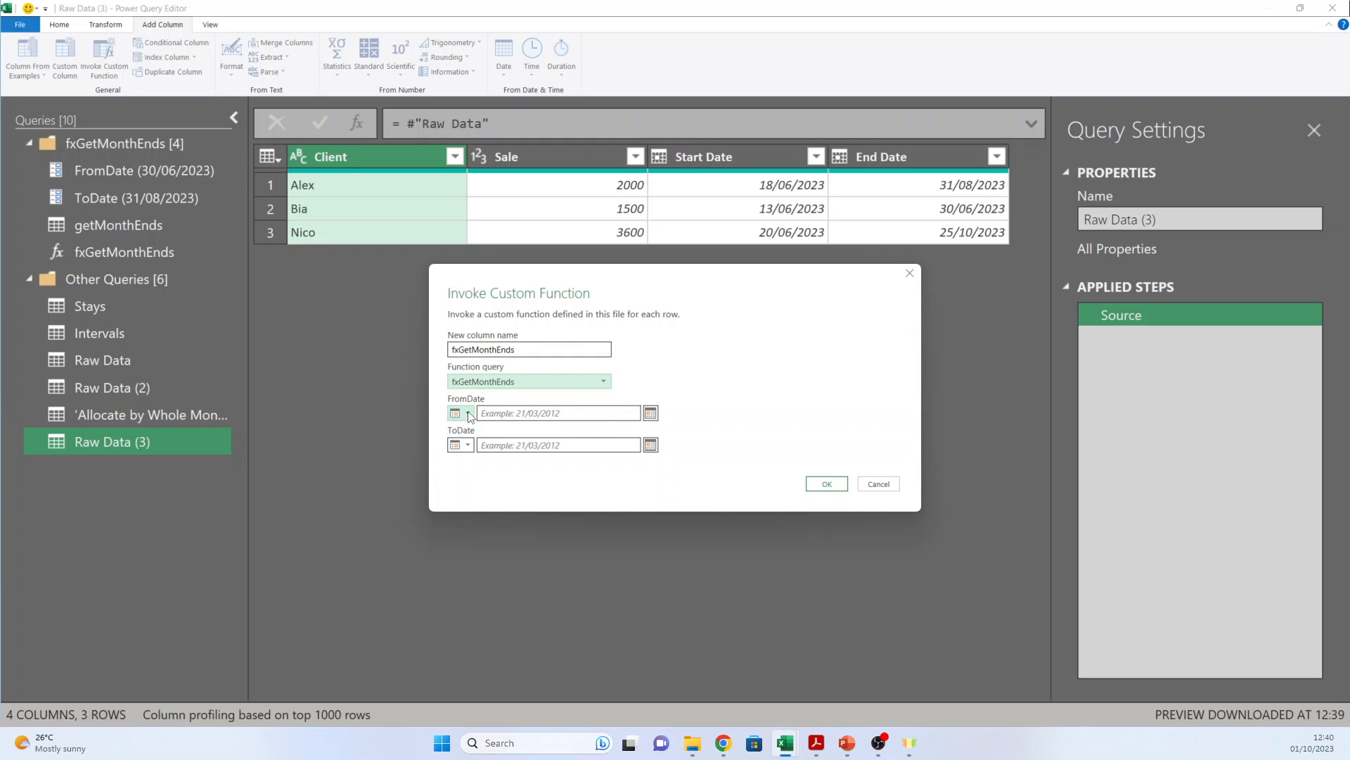
- Supply the function's FromDate argument from the Start Date column
click(468, 414)
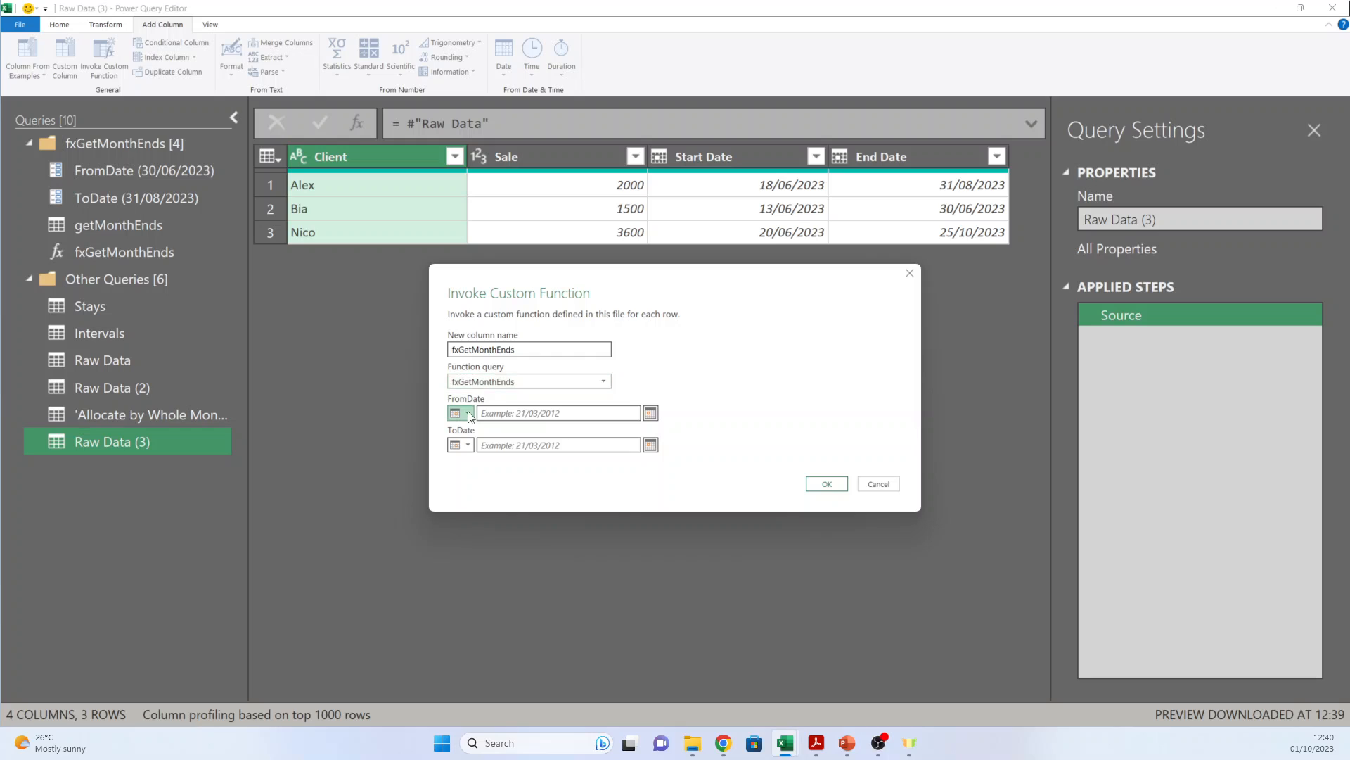
click(694, 390)
click(498, 412)
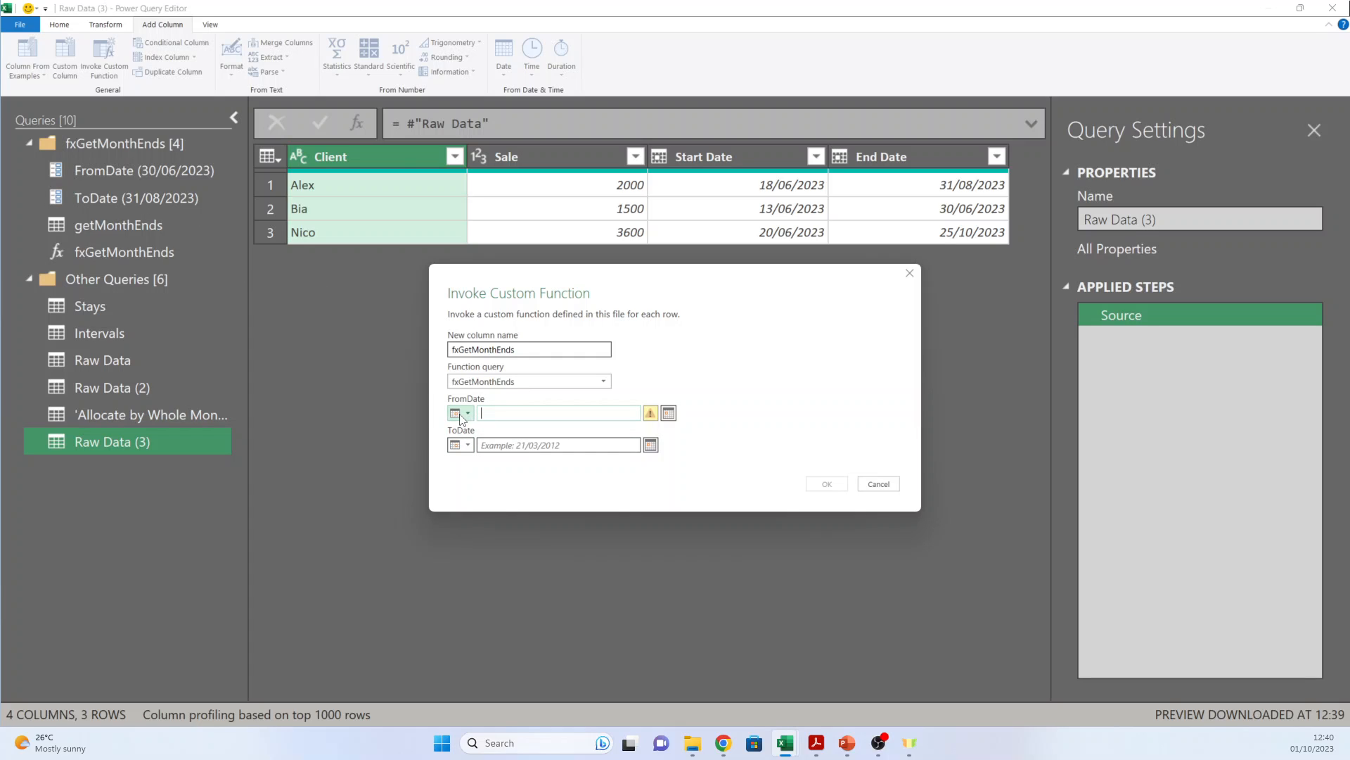
click(467, 414)
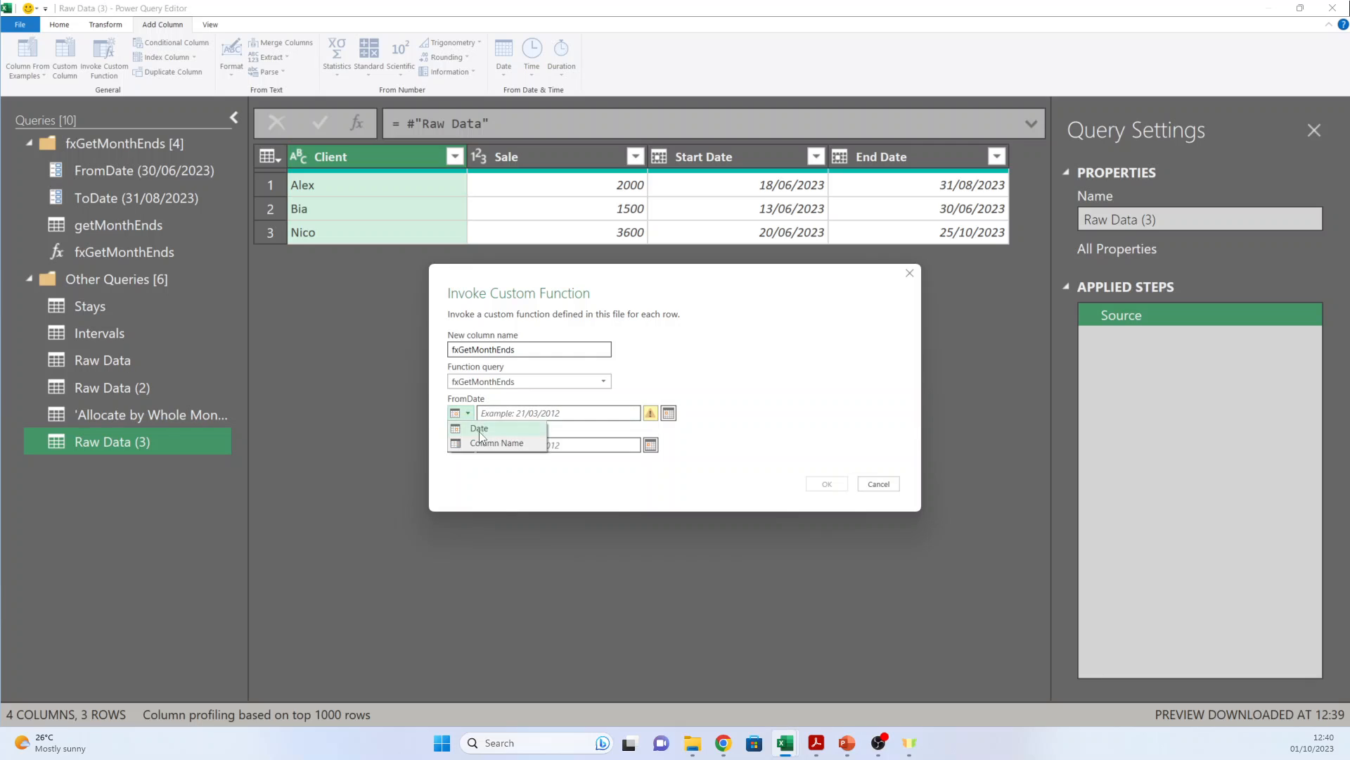
click(491, 437)
click(517, 415)
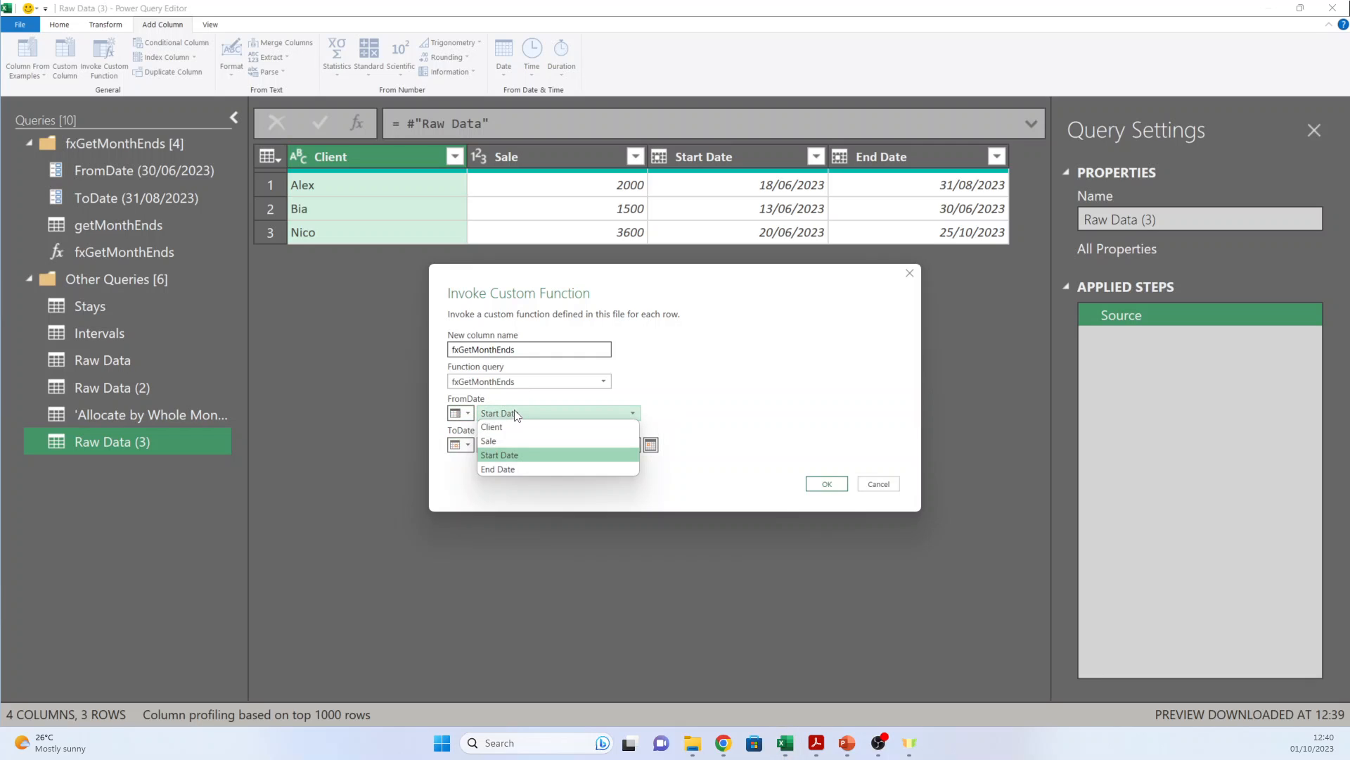
click(520, 455)
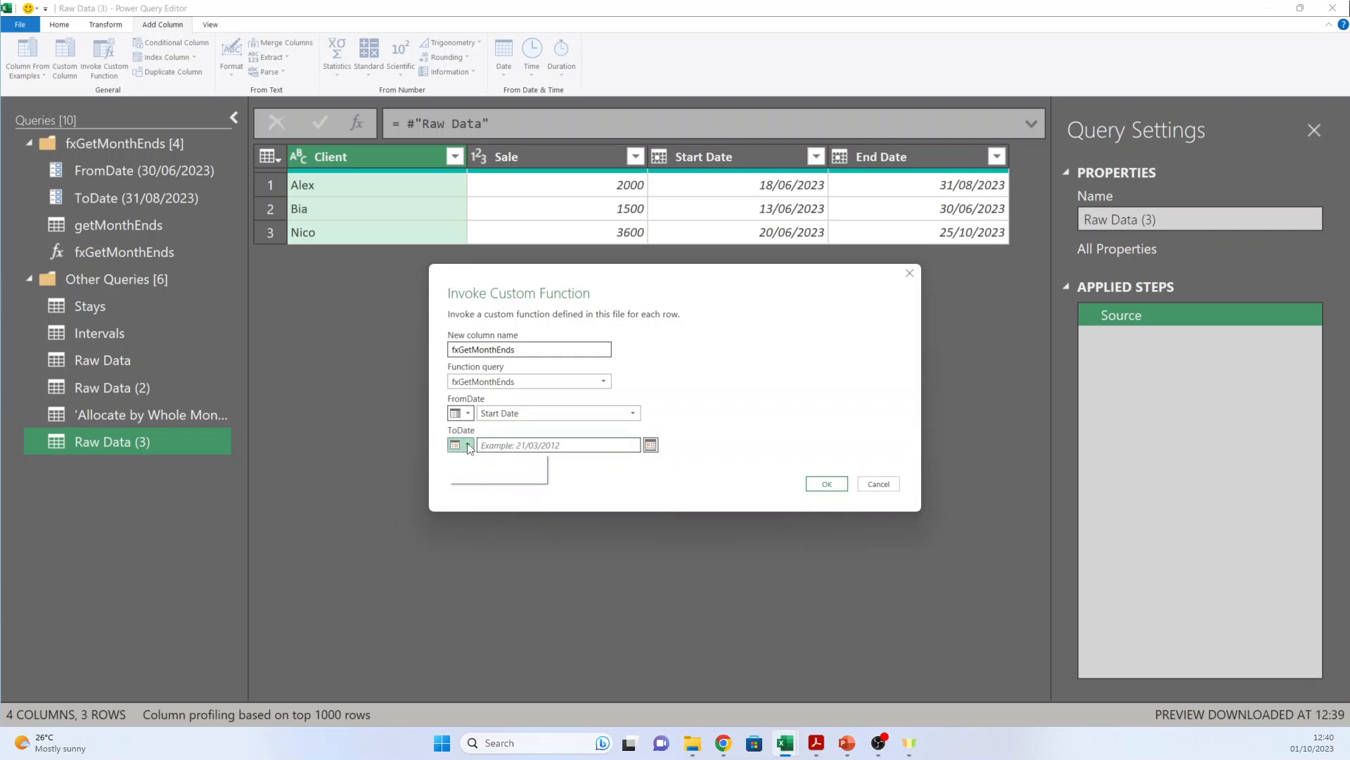
- Supply the ToDate argument from the End Date column and invoke the function for each row
click(467, 445)
click(478, 474)
click(535, 445)
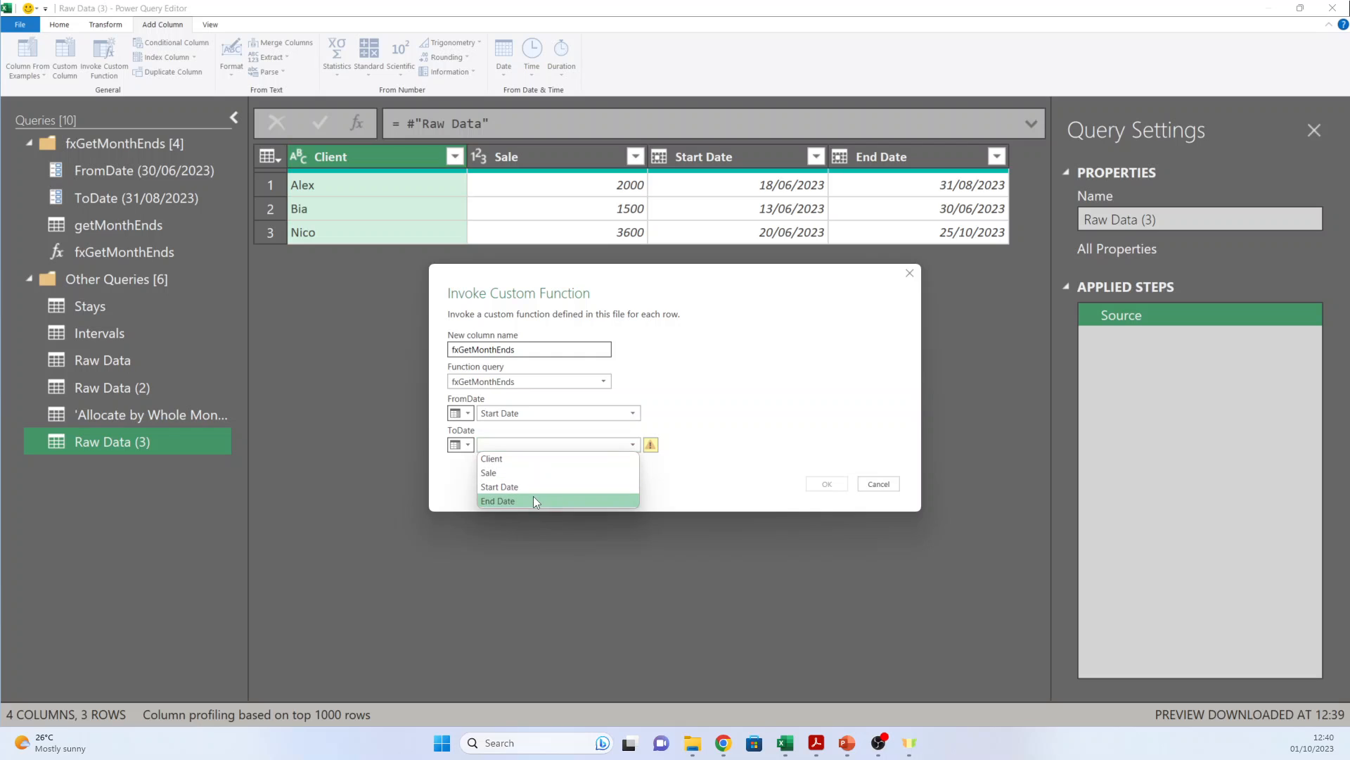
click(533, 497)
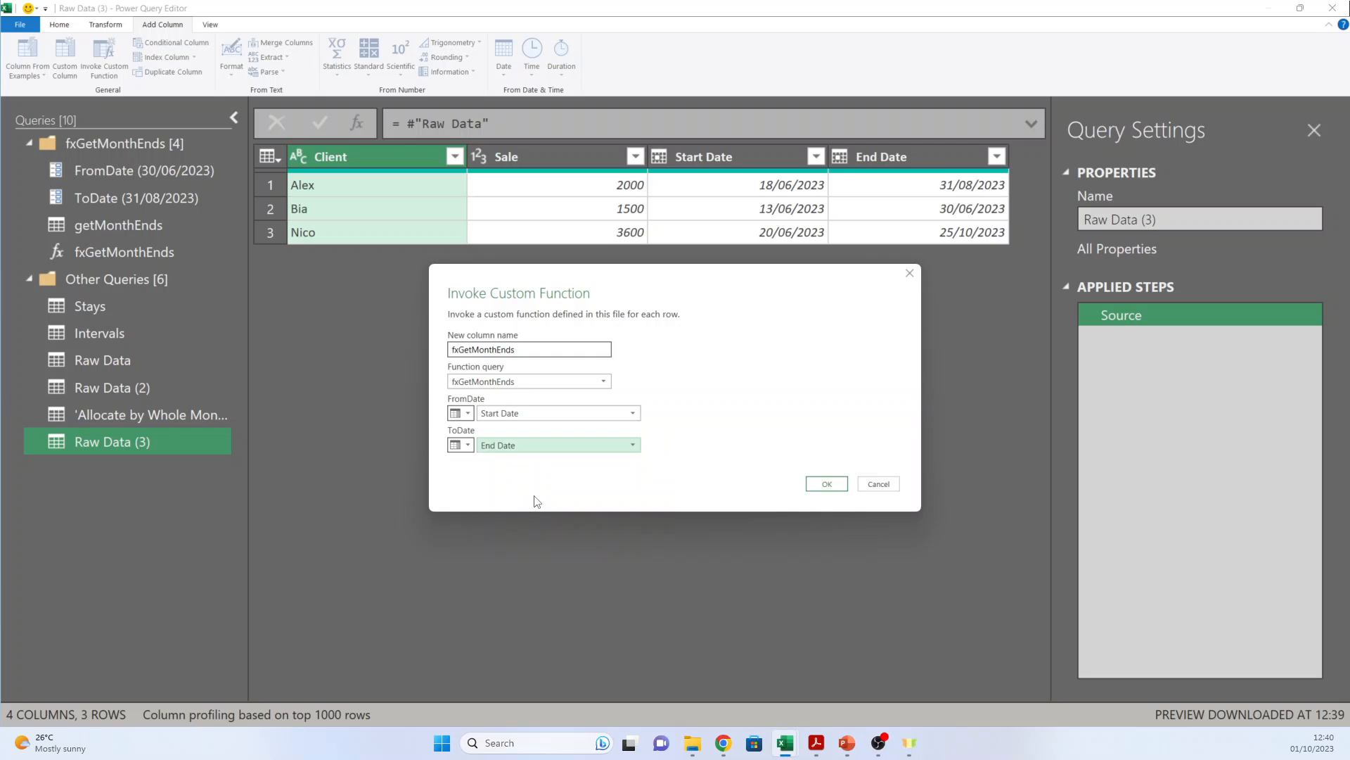
click(831, 483)
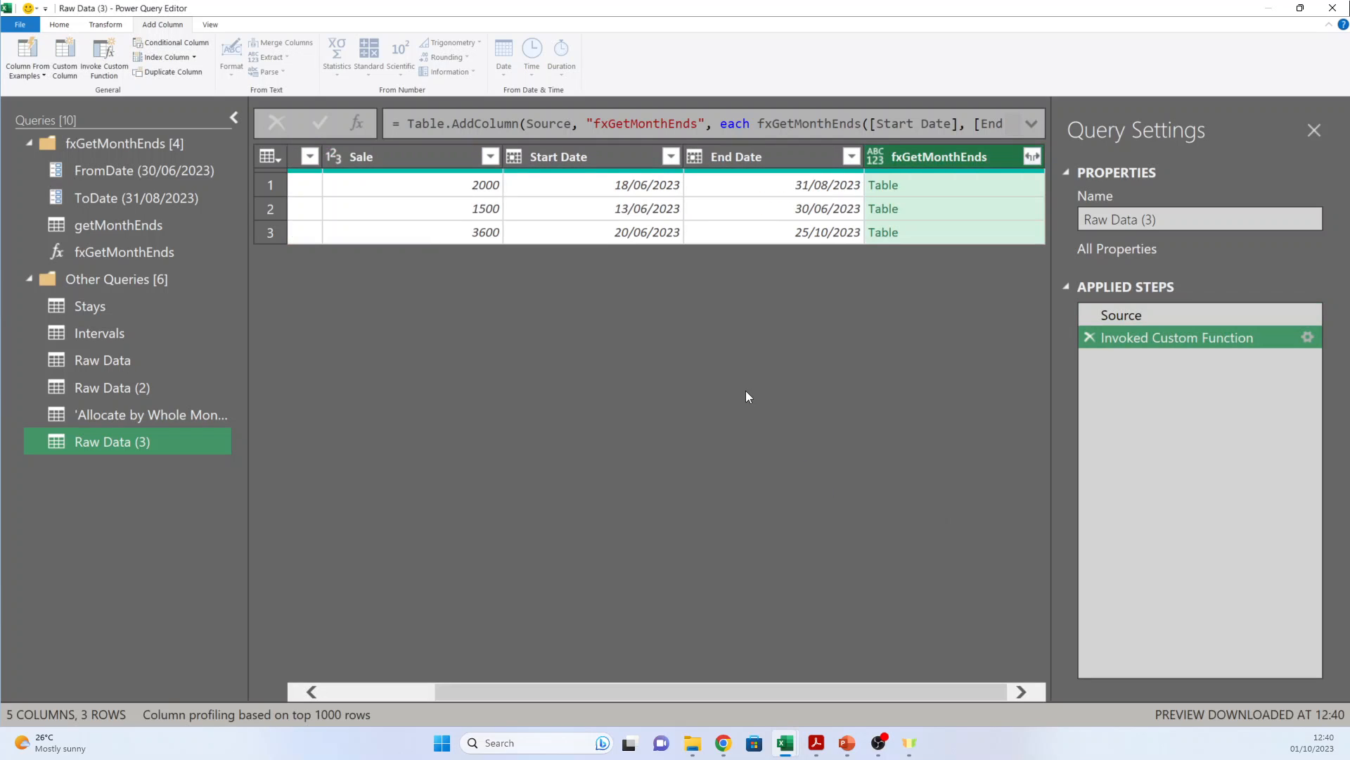
- Preview the nested month-end table in the fxGetMonthEnds column for each of the three rows
click(969, 235)
click(961, 186)
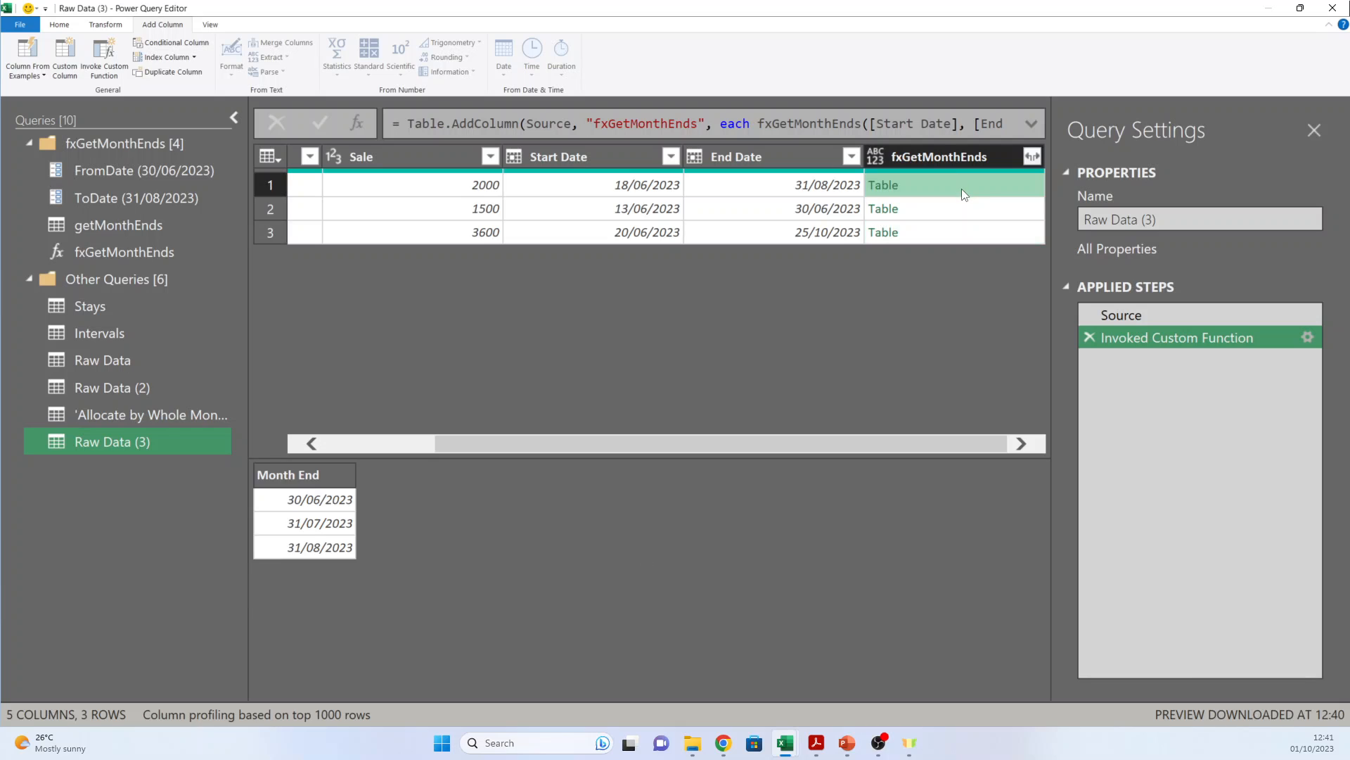
click(955, 210)
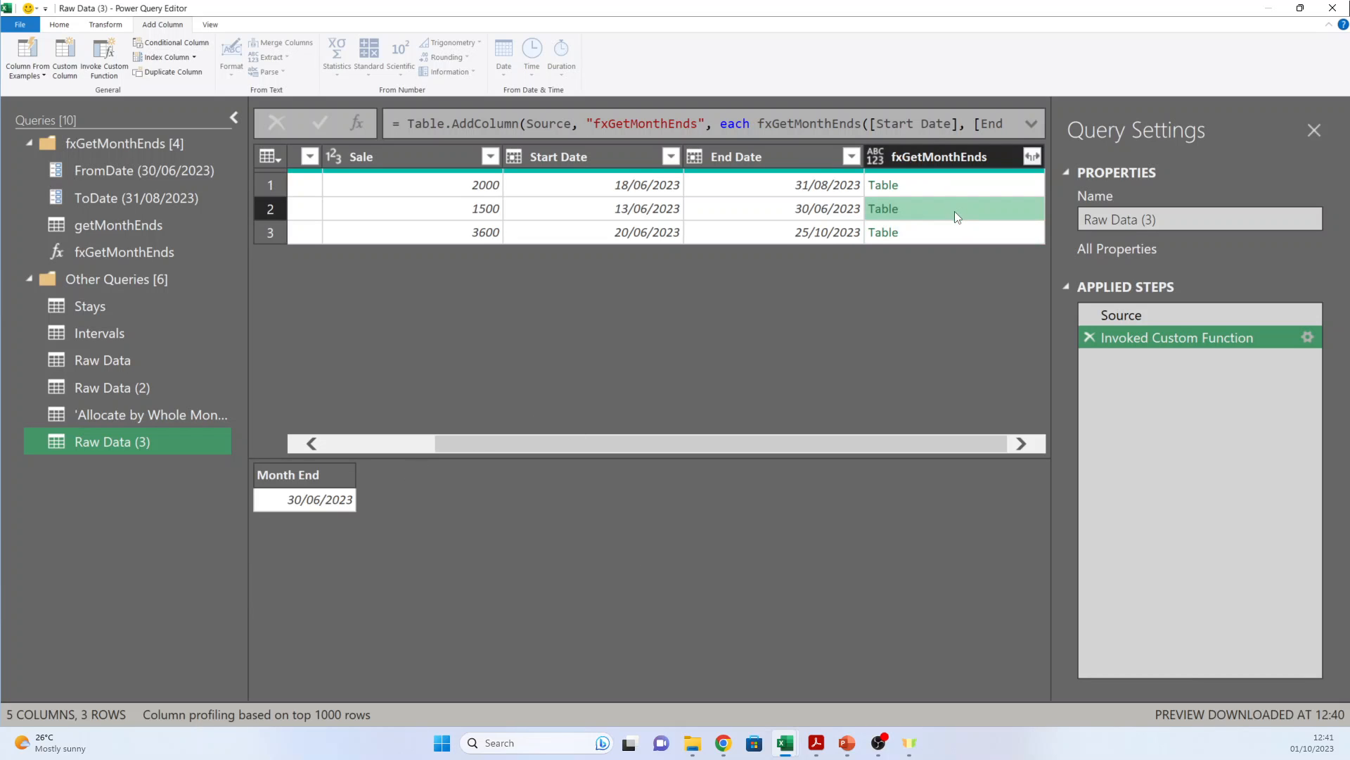
click(957, 233)
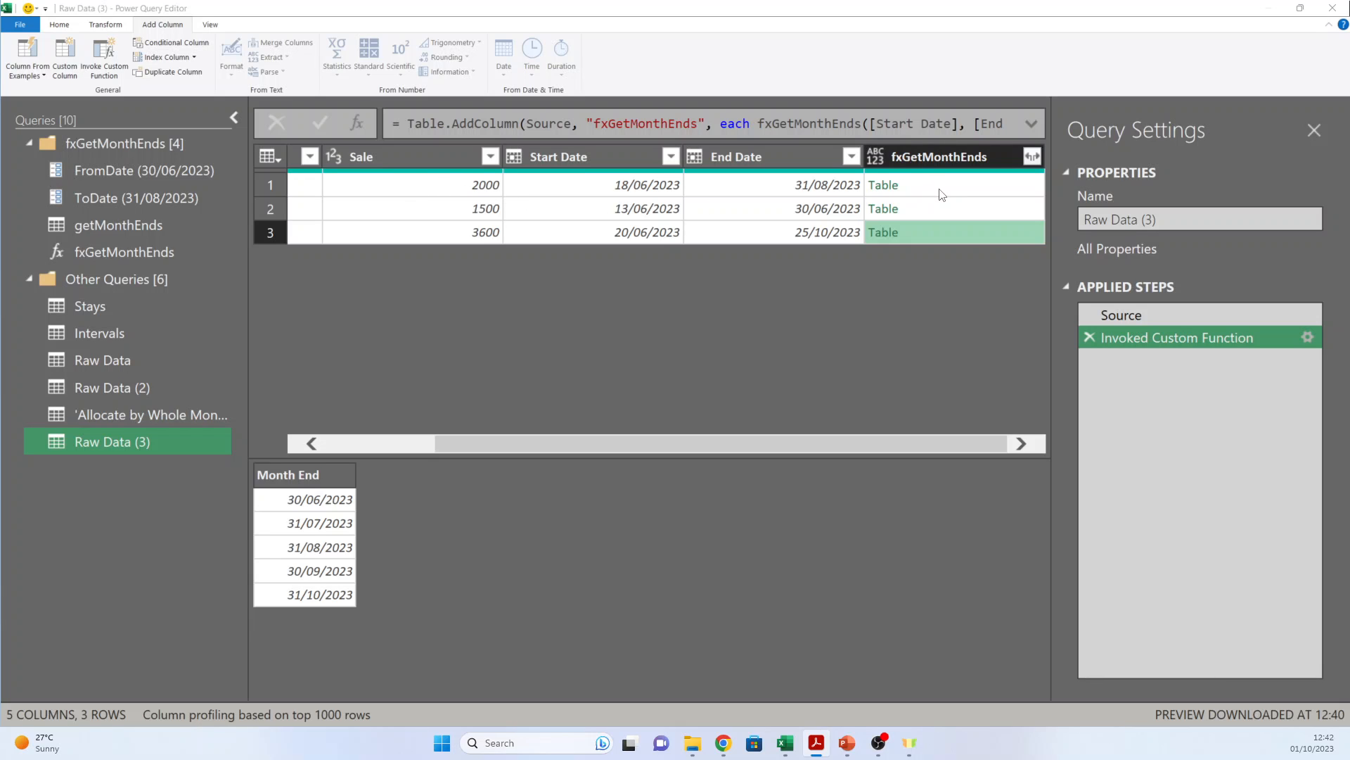
click(990, 186)
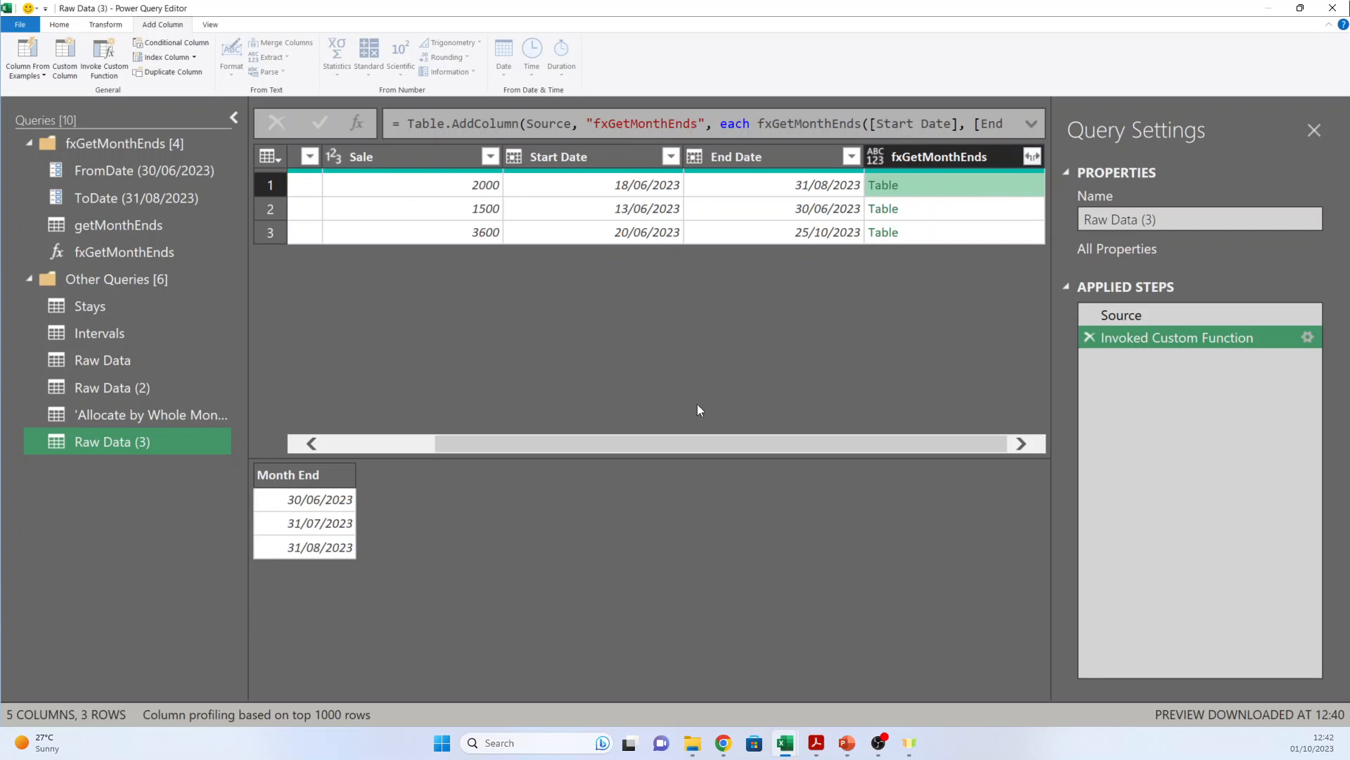
click(946, 209)
click(944, 232)
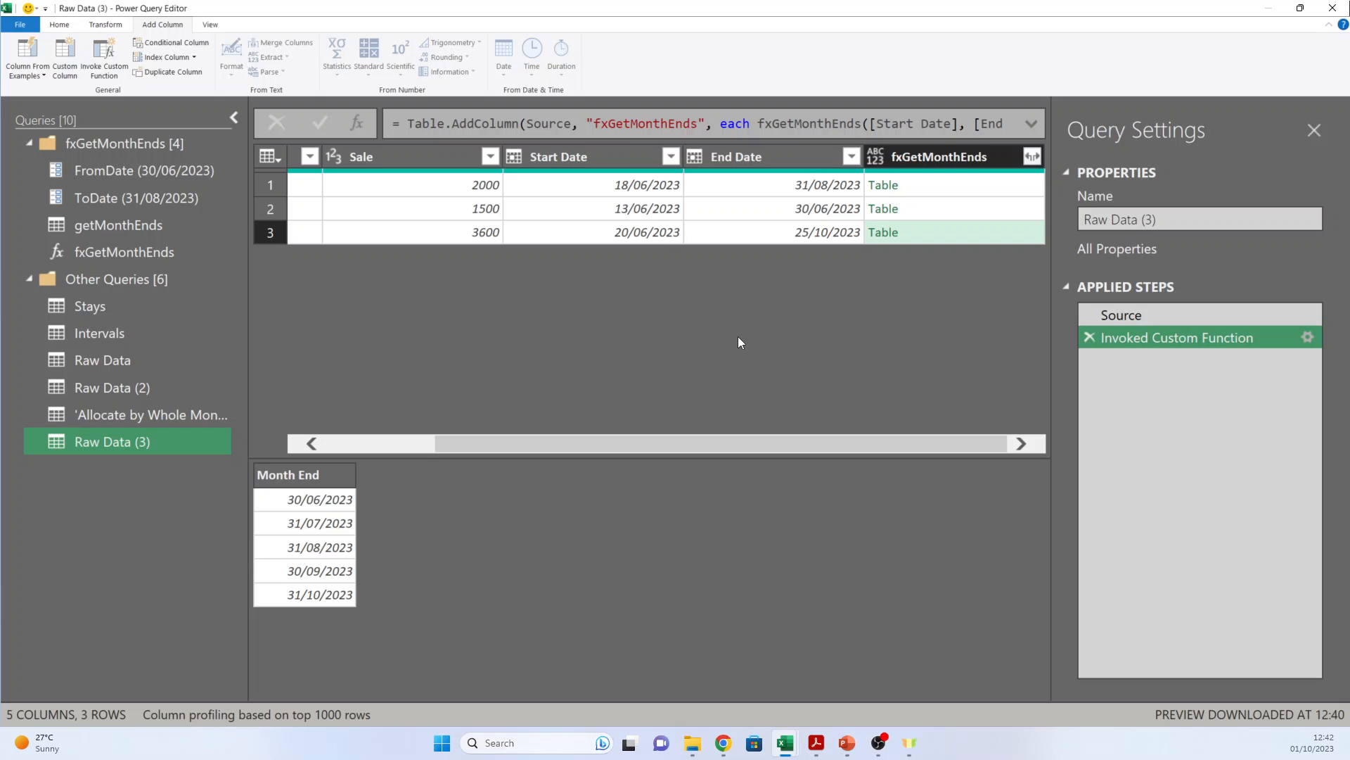
- Add a custom column named Amount with the formula [Sale] / Table.RowCount( [fxGetMonthEnds] )
double_click(167, 24)
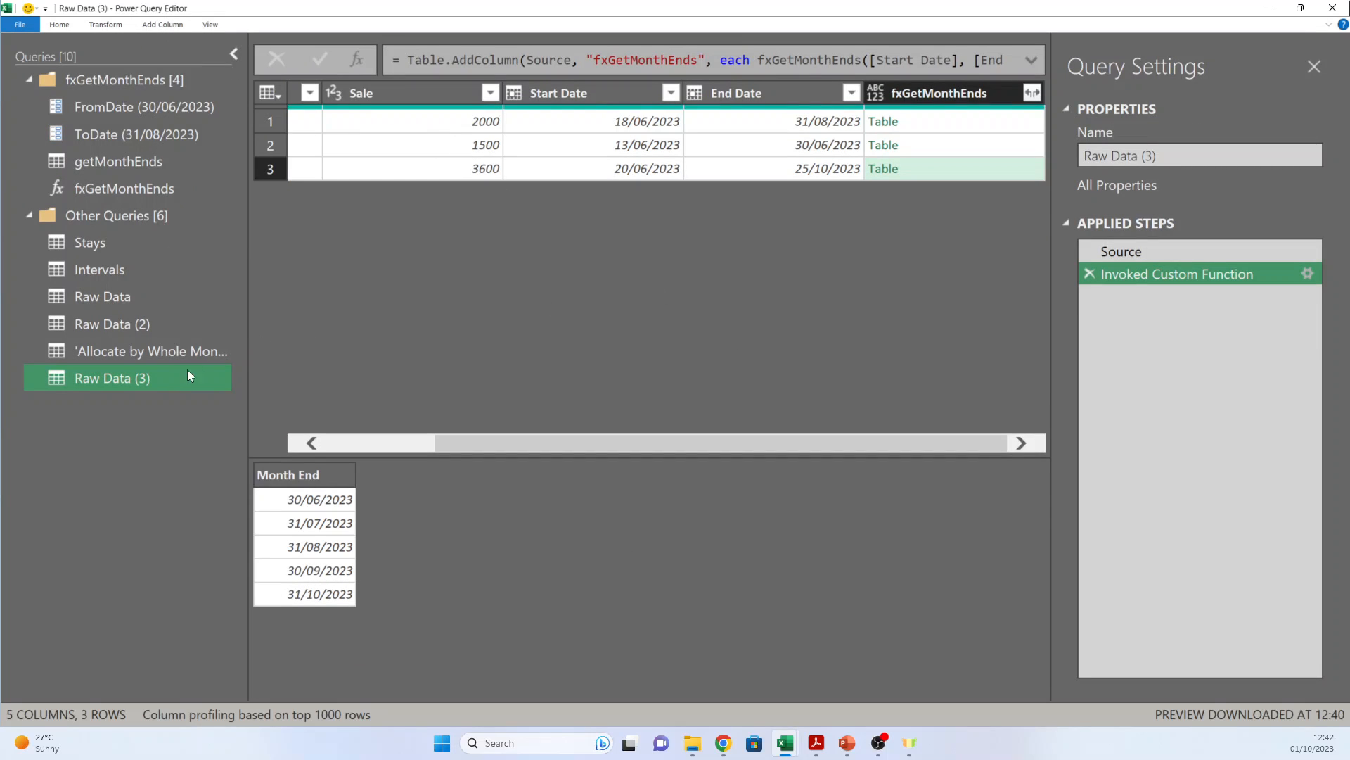
click(162, 24)
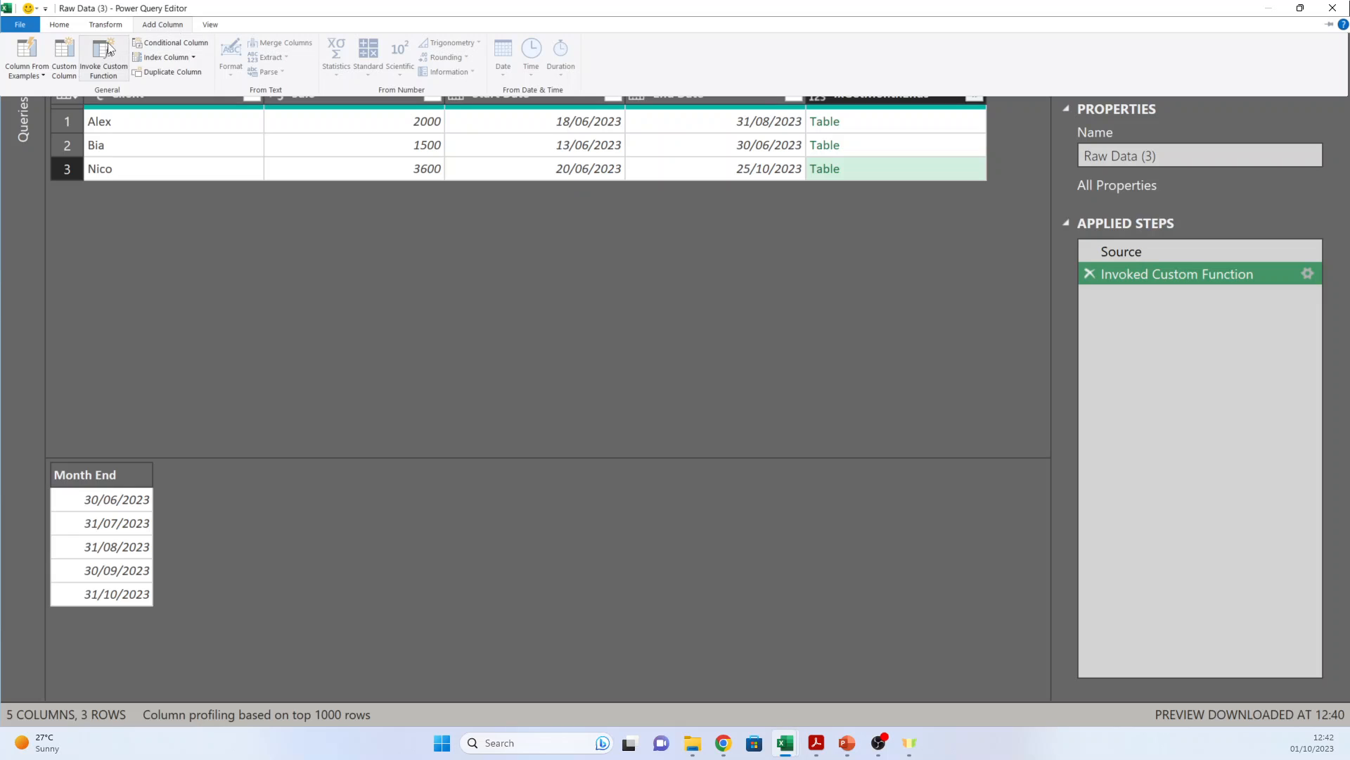
click(64, 55)
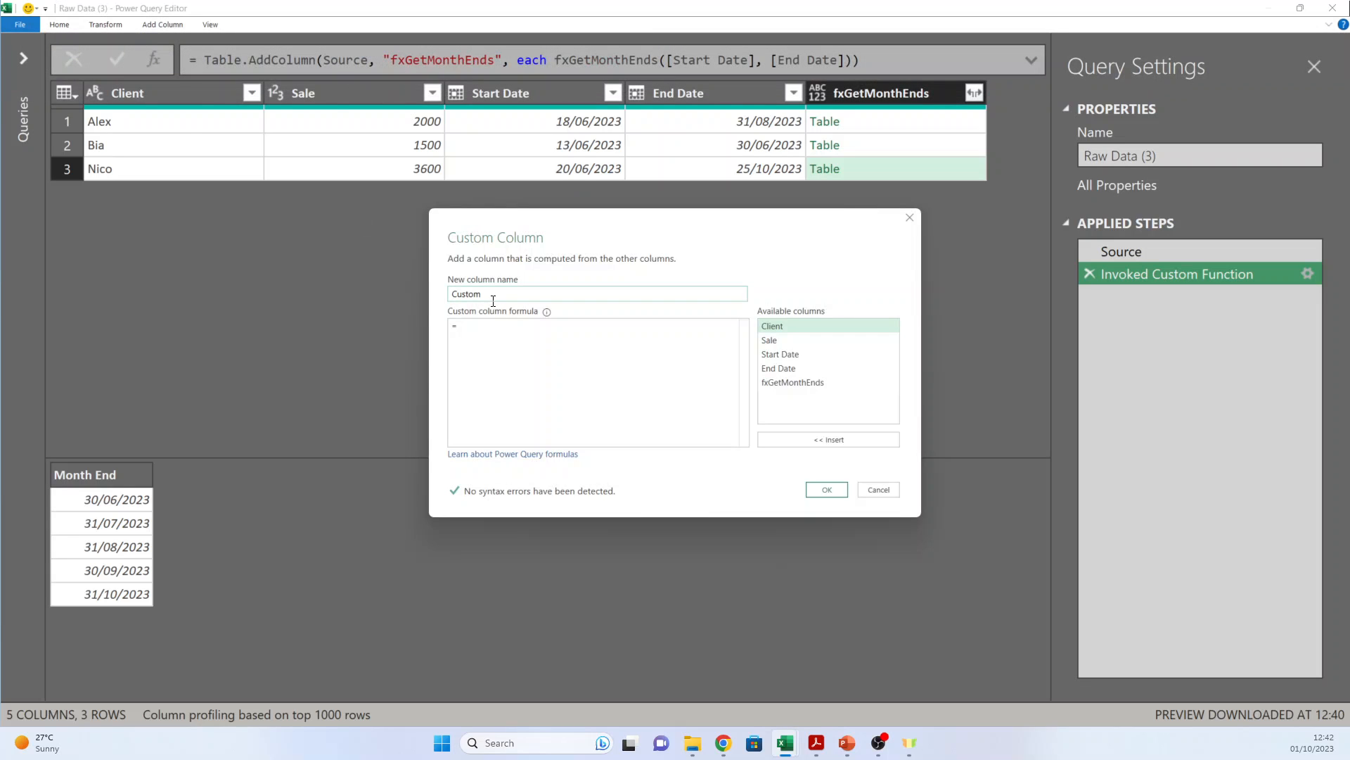
drag(493, 300, 412, 297)
text(Amount)
click(472, 326)
text([Sale] / Table.RowCount( [fxGetMonthEnds] ))
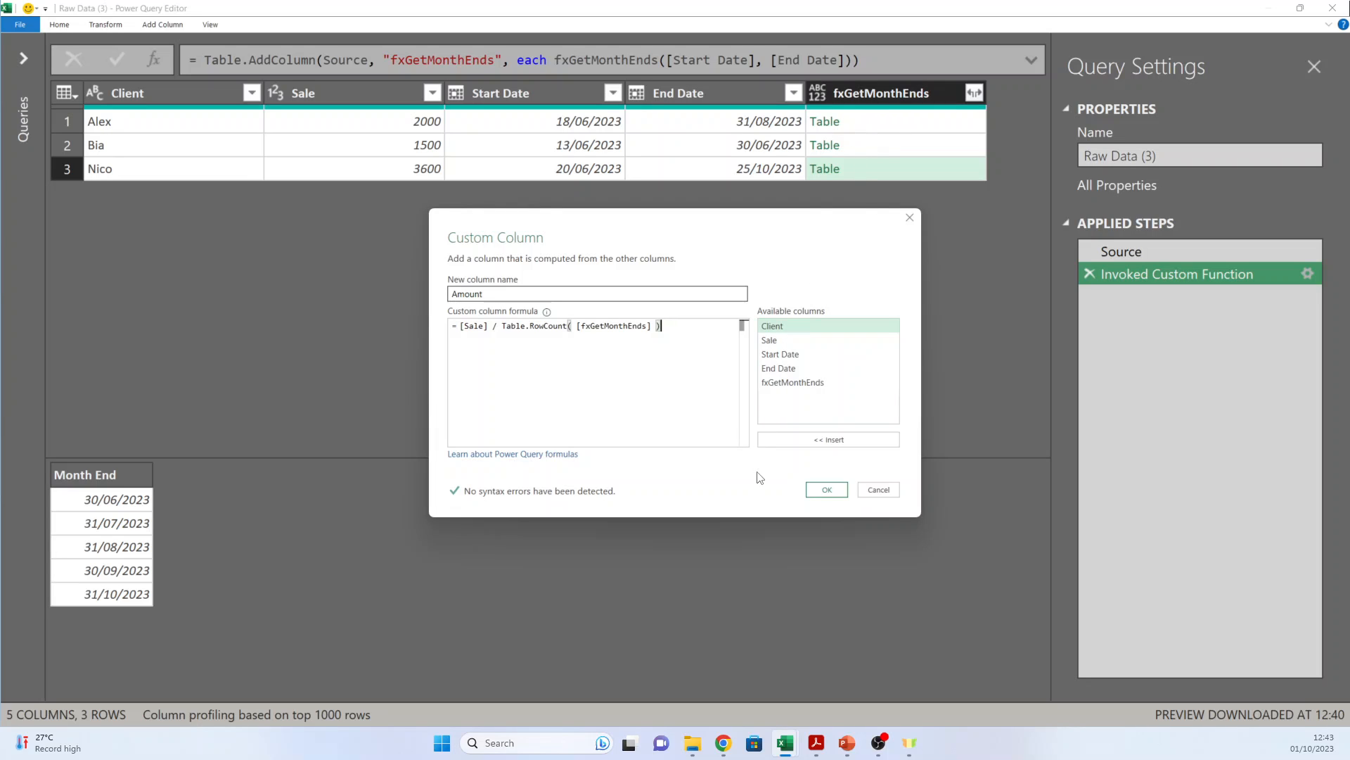
click(823, 491)
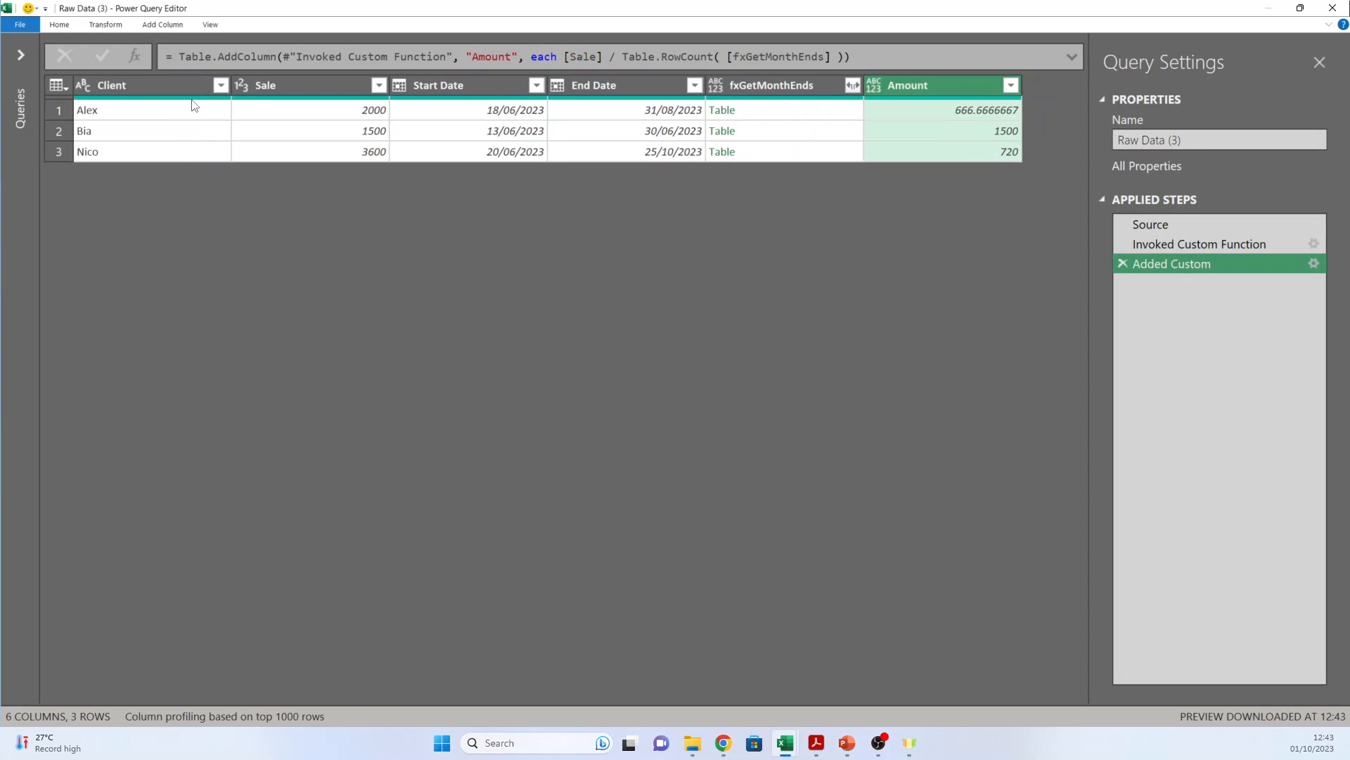
- Keep only the Client, fxGetMonthEnds and Amount columns and remove all the others
click(192, 96)
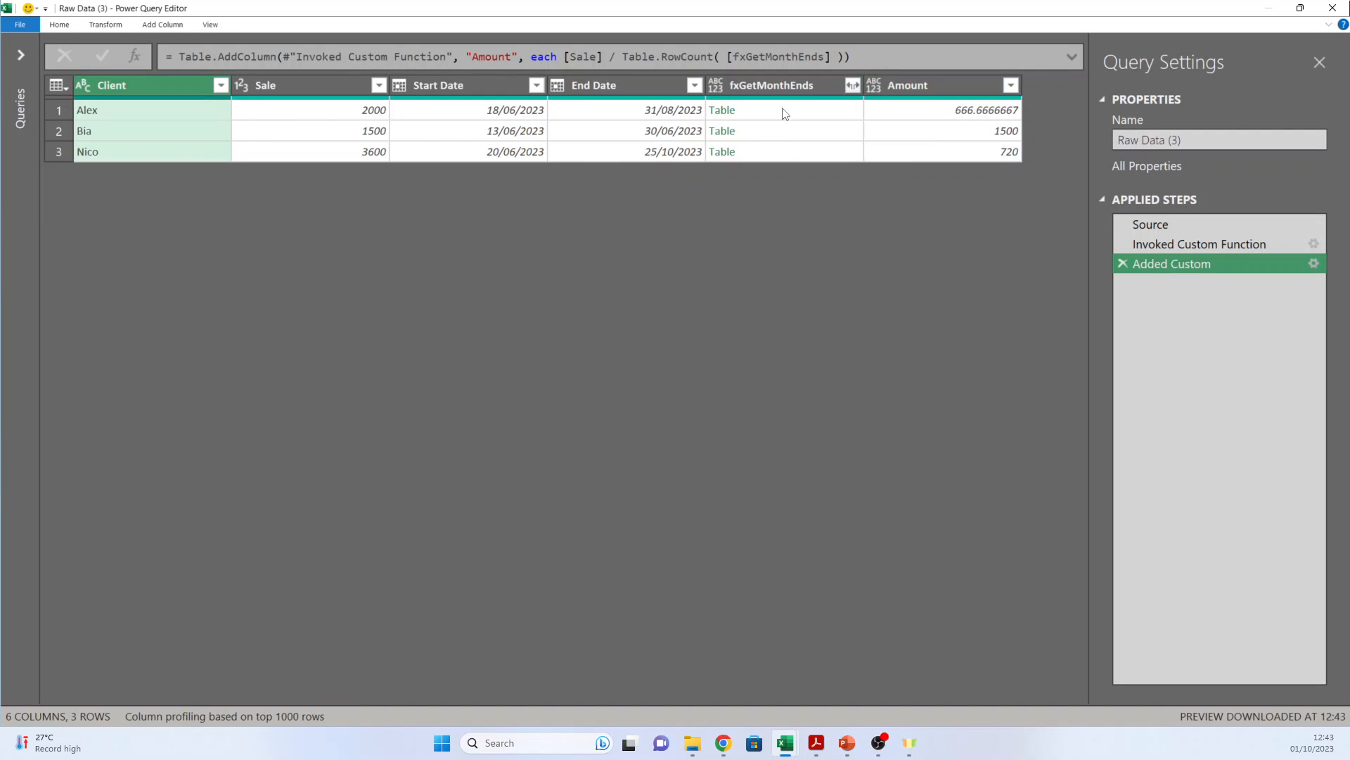
ctrl+click(782, 84)
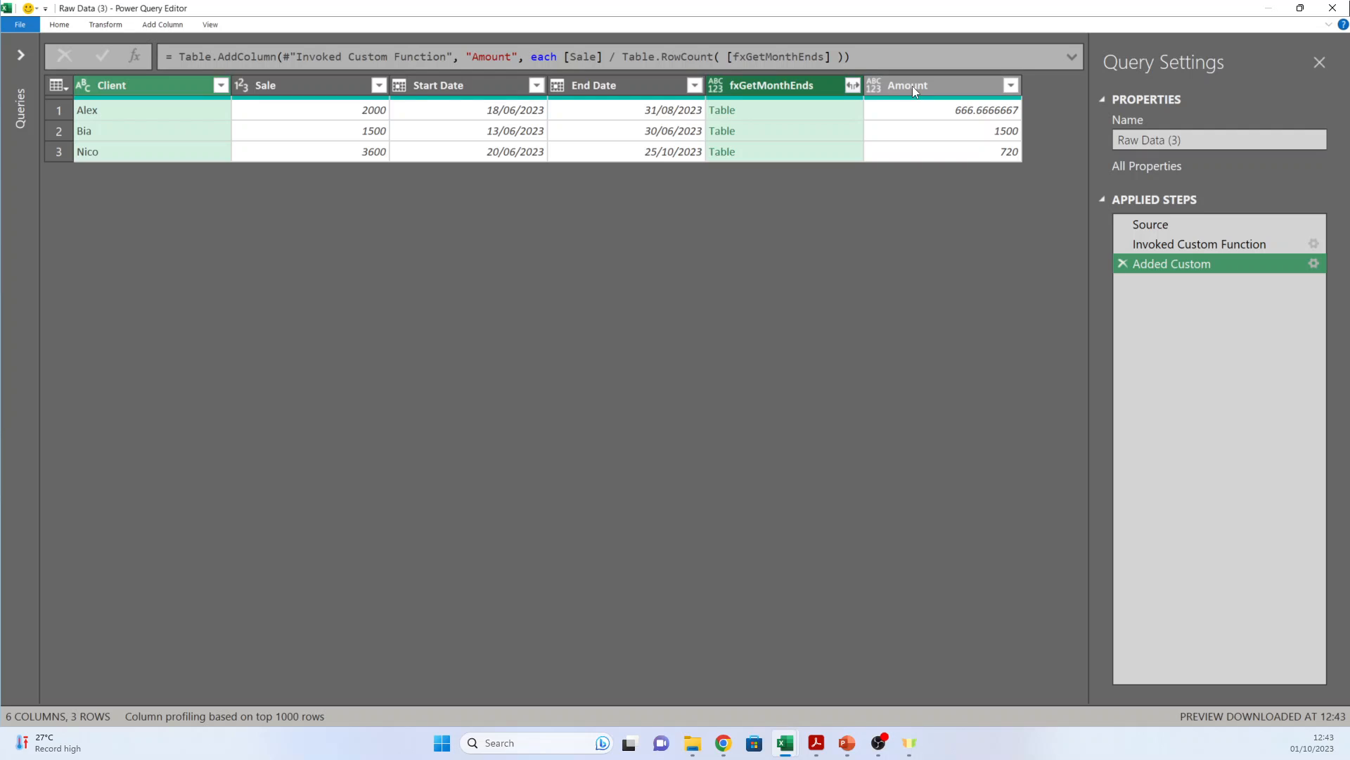
ctrl+click(913, 85)
right_click(916, 88)
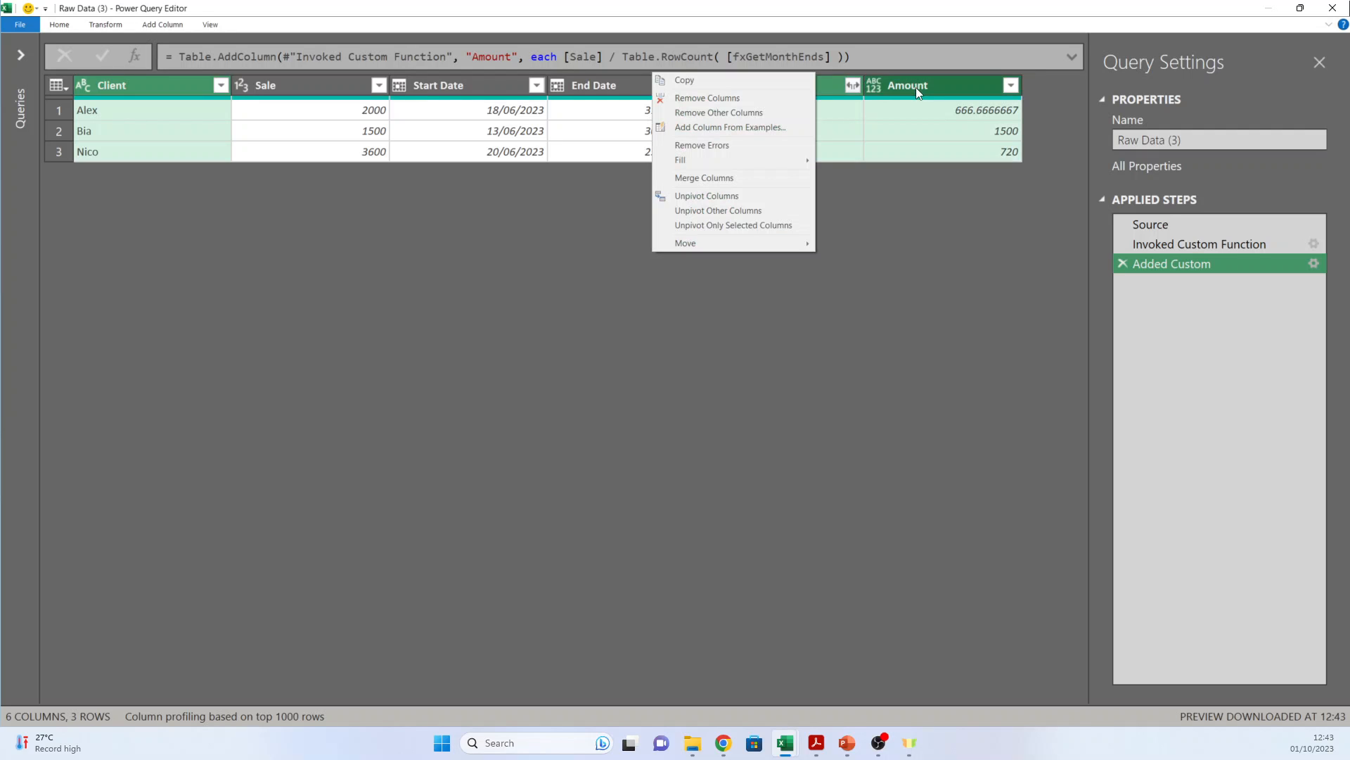
click(799, 114)
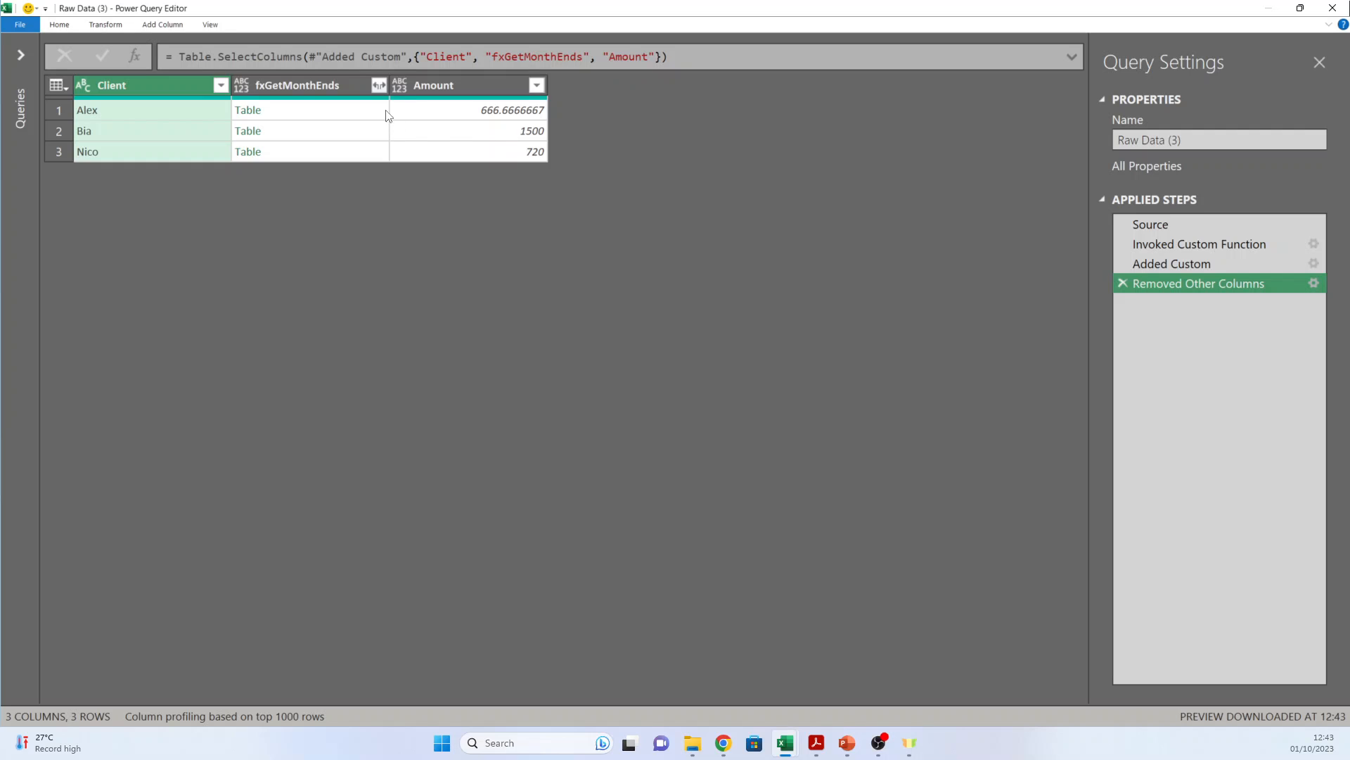
- Expand the Month End field from the fxGetMonthEnds column without using the original column name as prefix
click(379, 85)
click(378, 85)
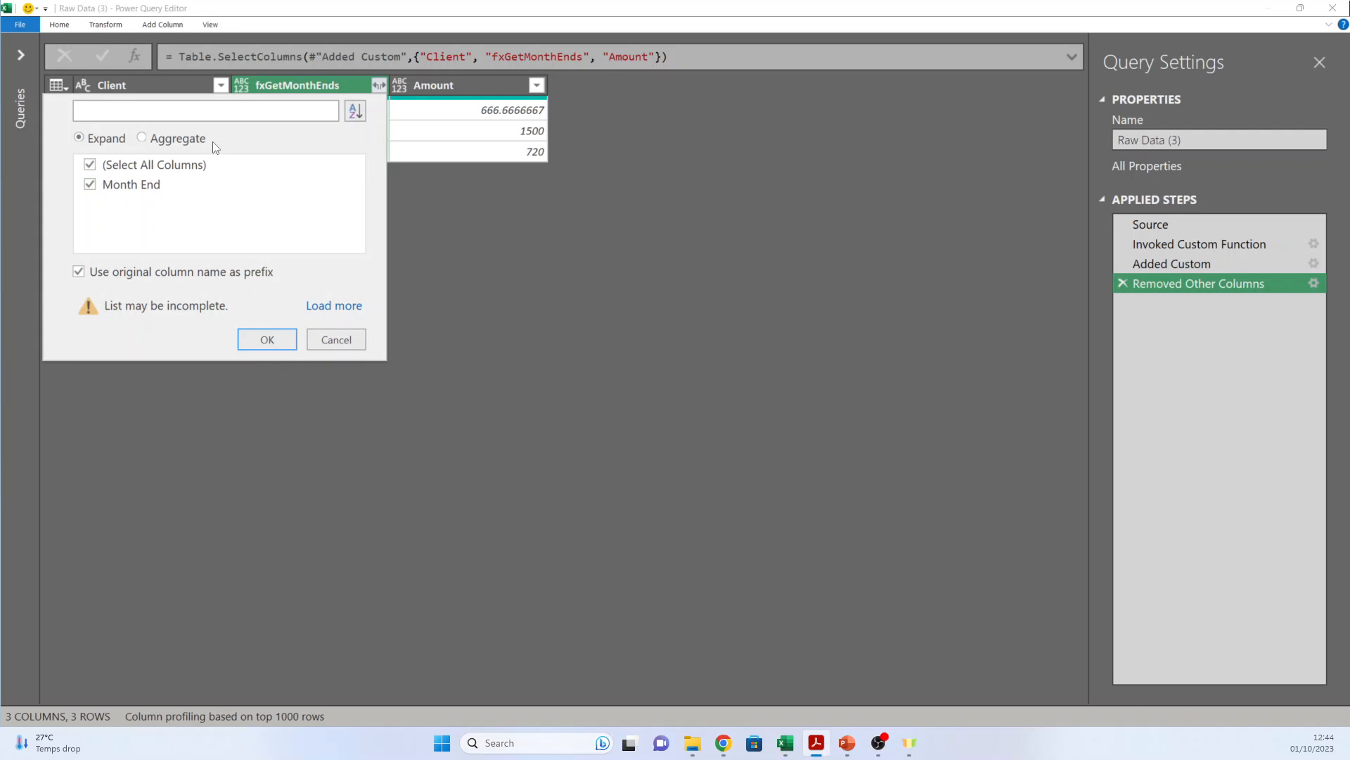
click(79, 273)
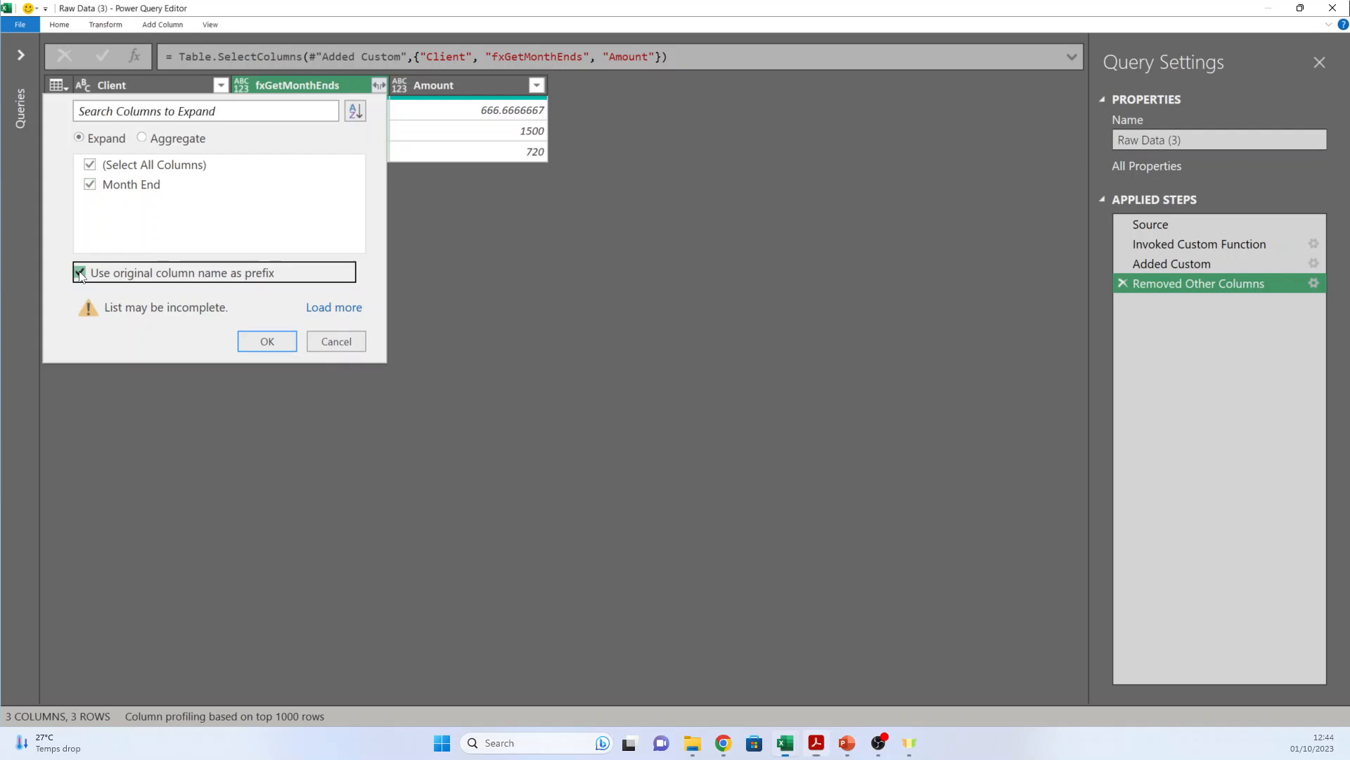
click(275, 343)
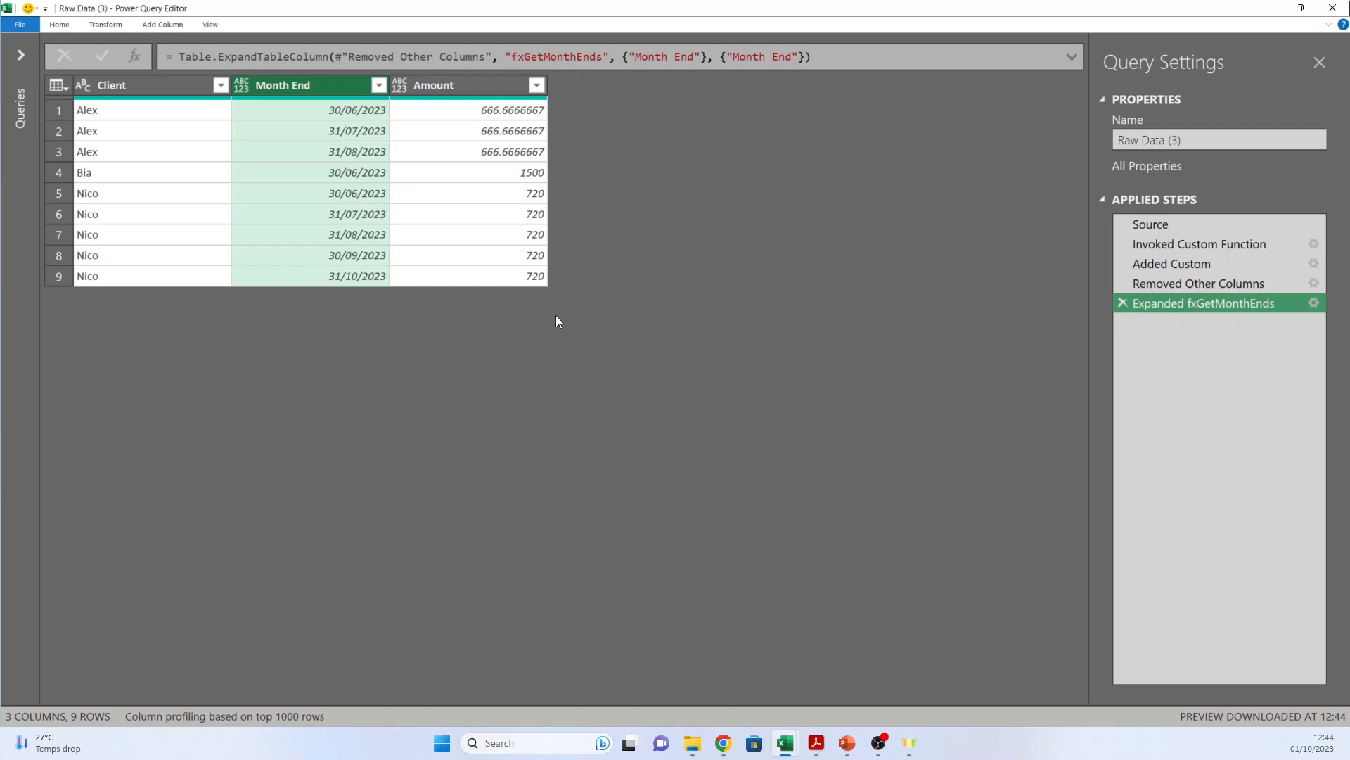
- Set Month End's data type to Date with the English (United Kingdom) locale, and Amount's to Decimal Number
click(240, 85)
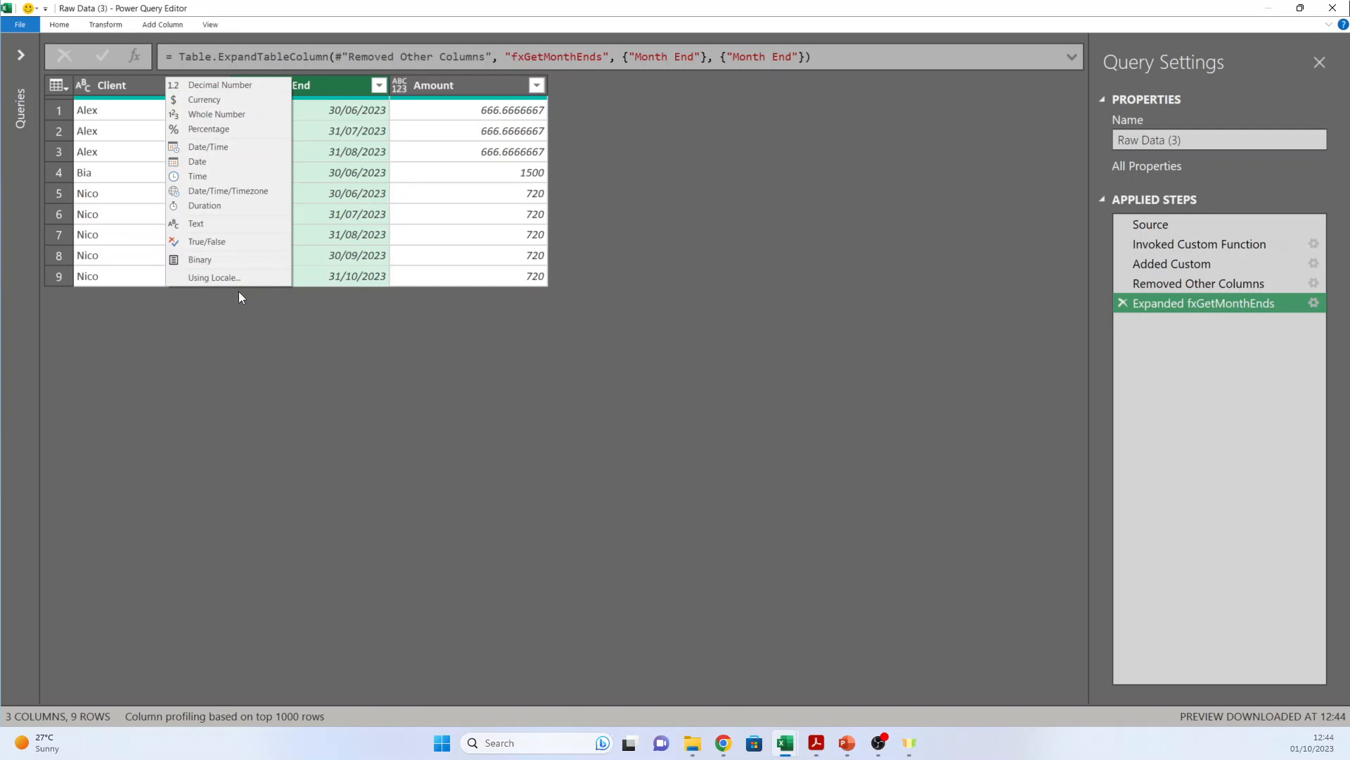
click(296, 283)
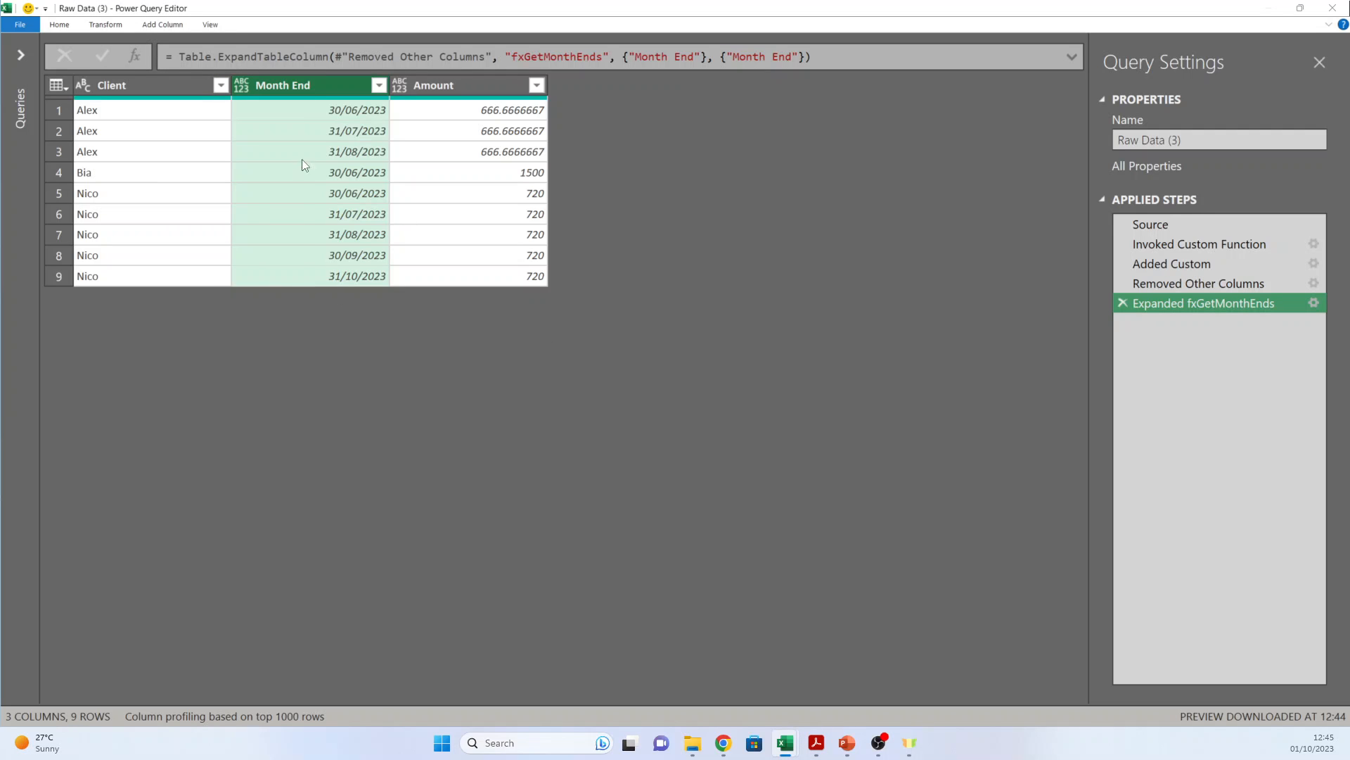
click(484, 360)
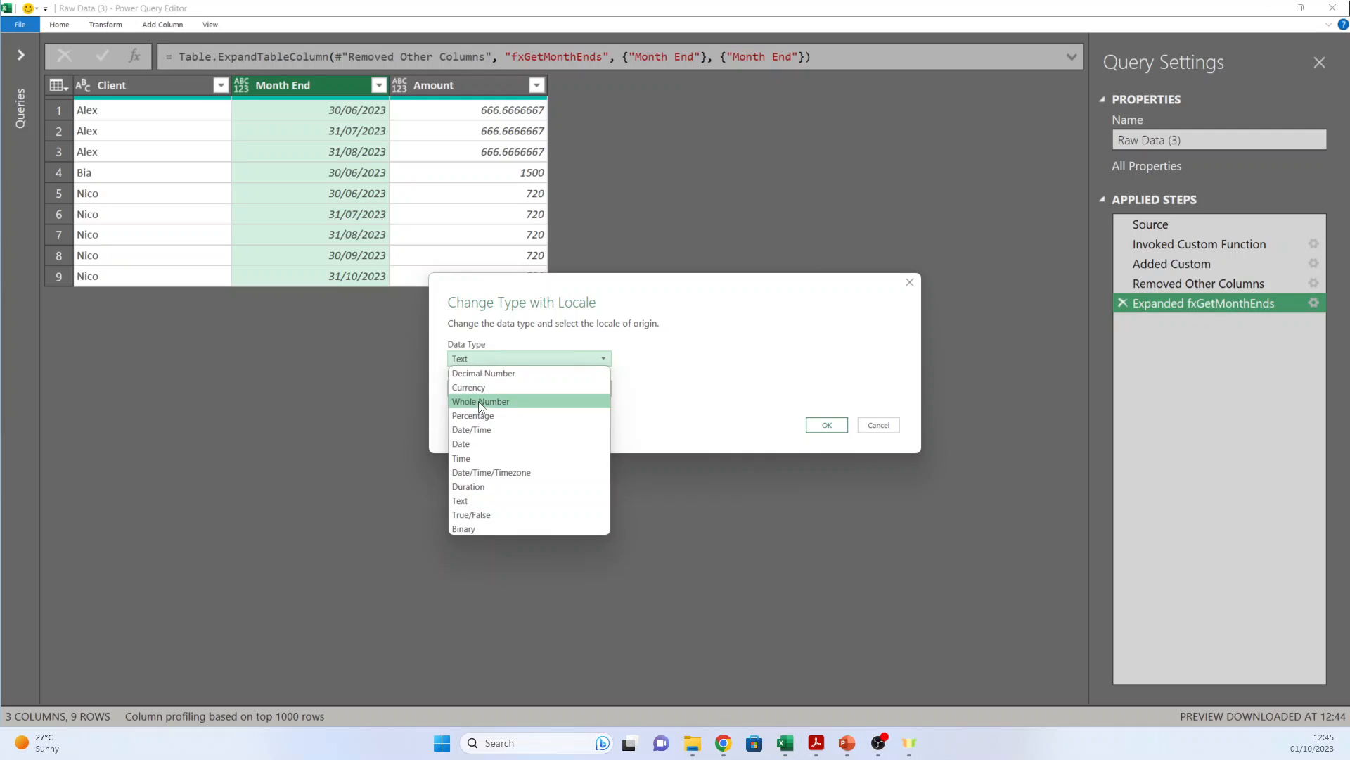
click(514, 444)
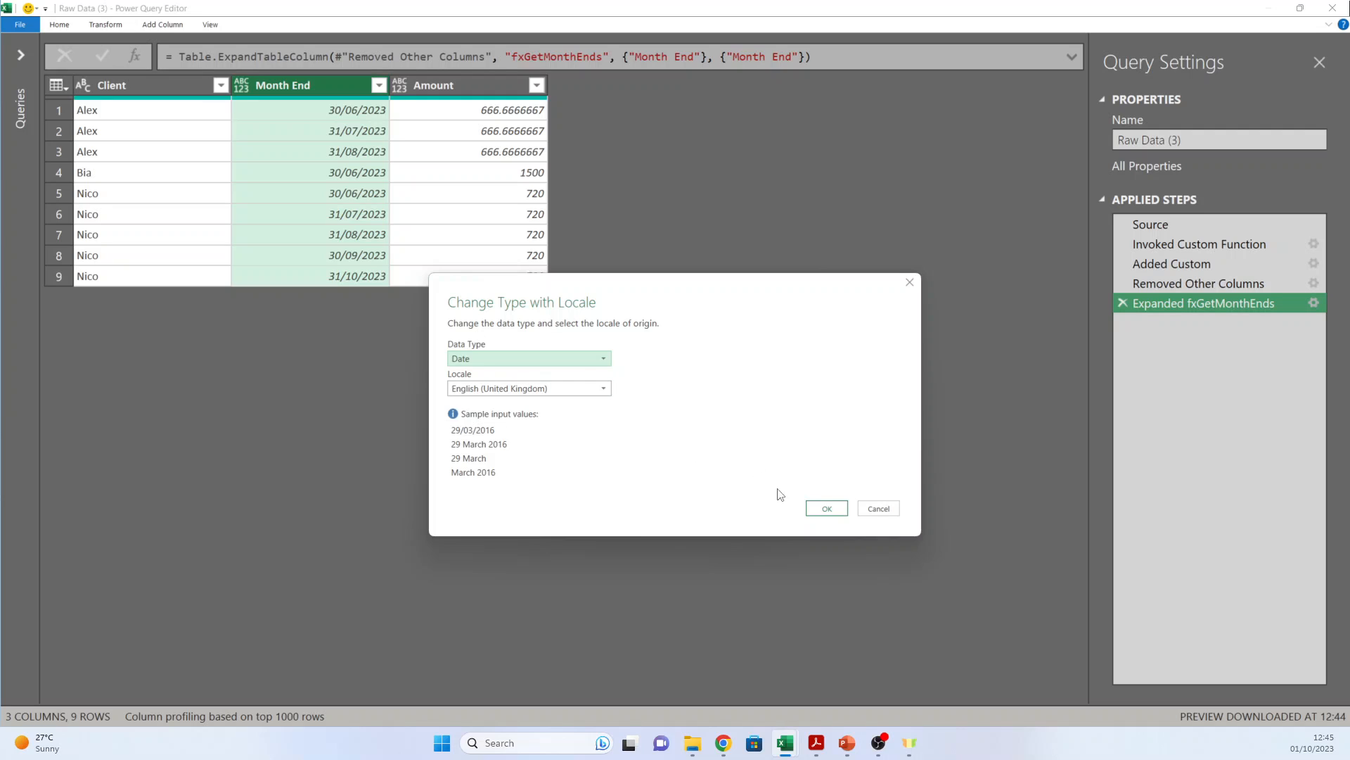
click(826, 507)
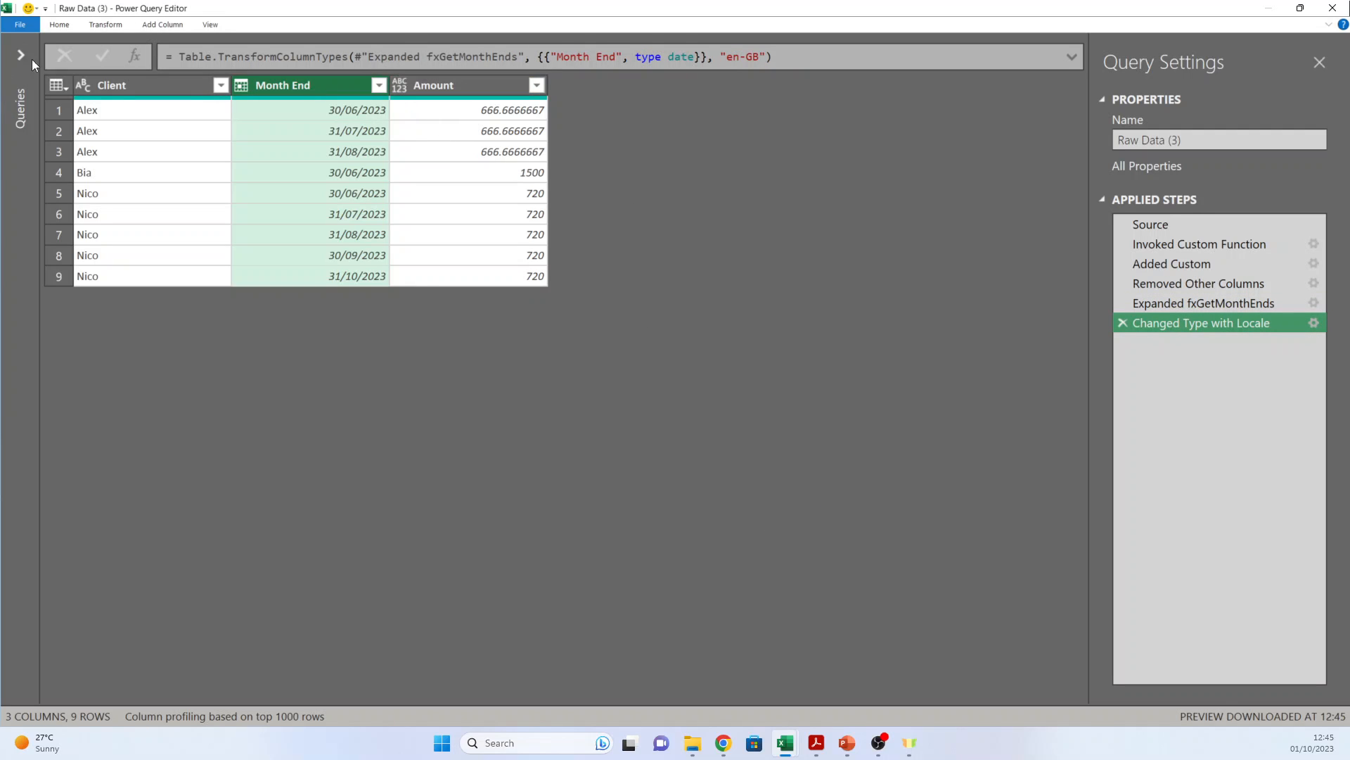
click(399, 85)
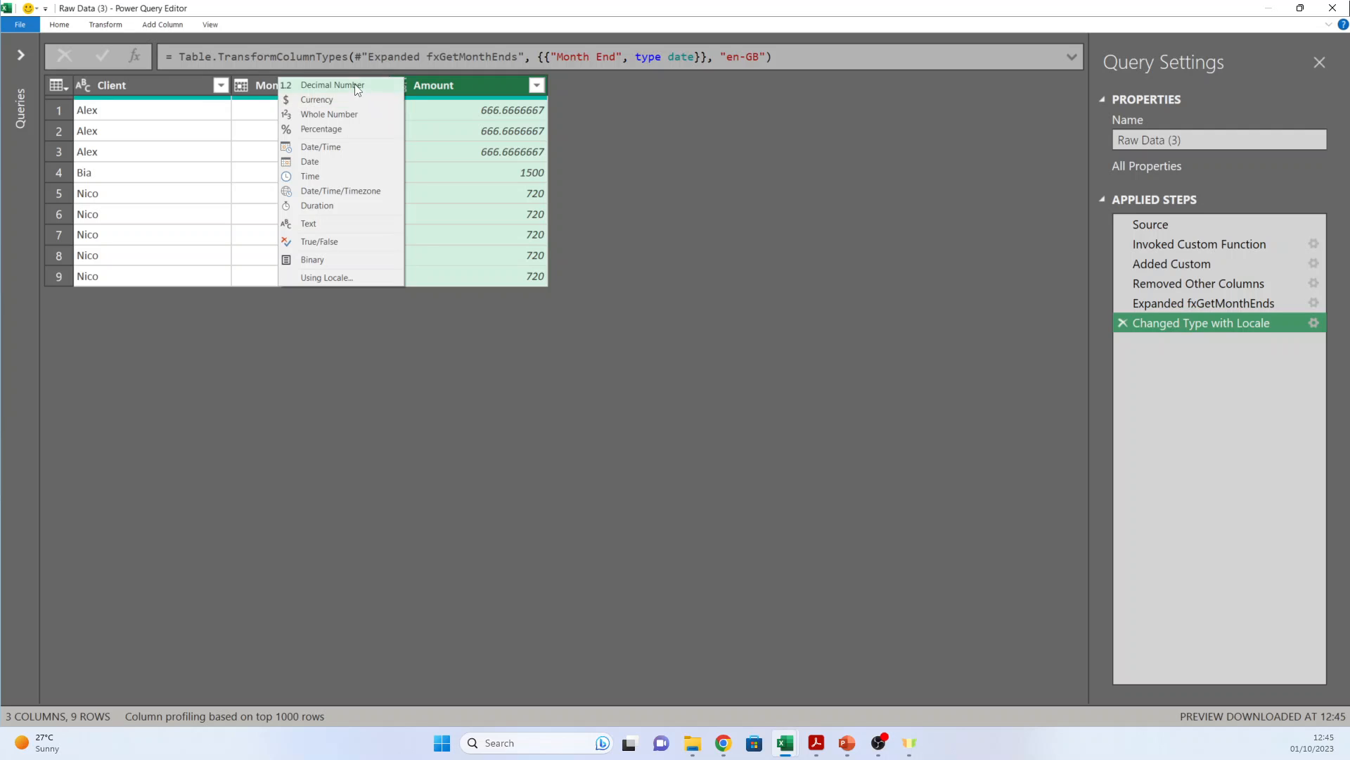
click(357, 86)
- Close the query editor and load the query as a table at cell F1 of the existing Allocate by Whole Months worksheet
click(62, 25)
click(26, 75)
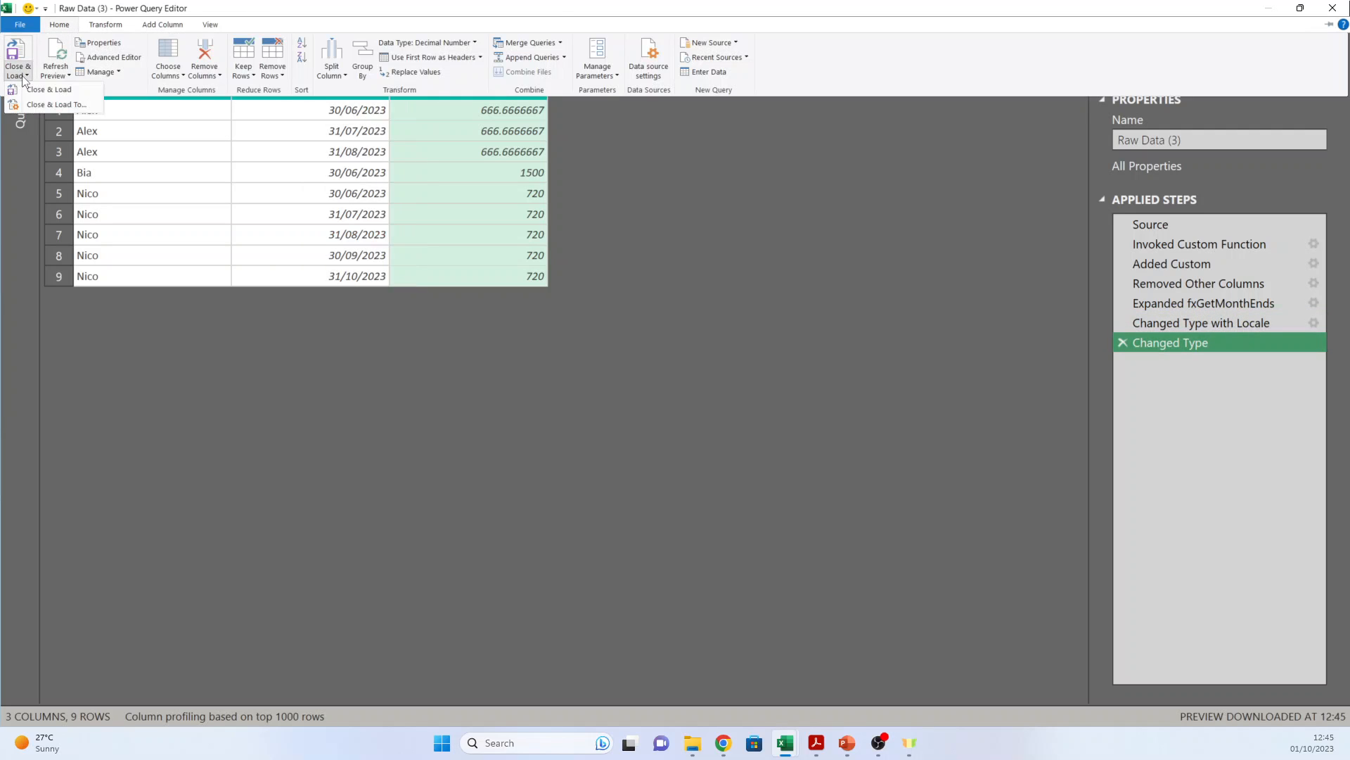
click(49, 89)
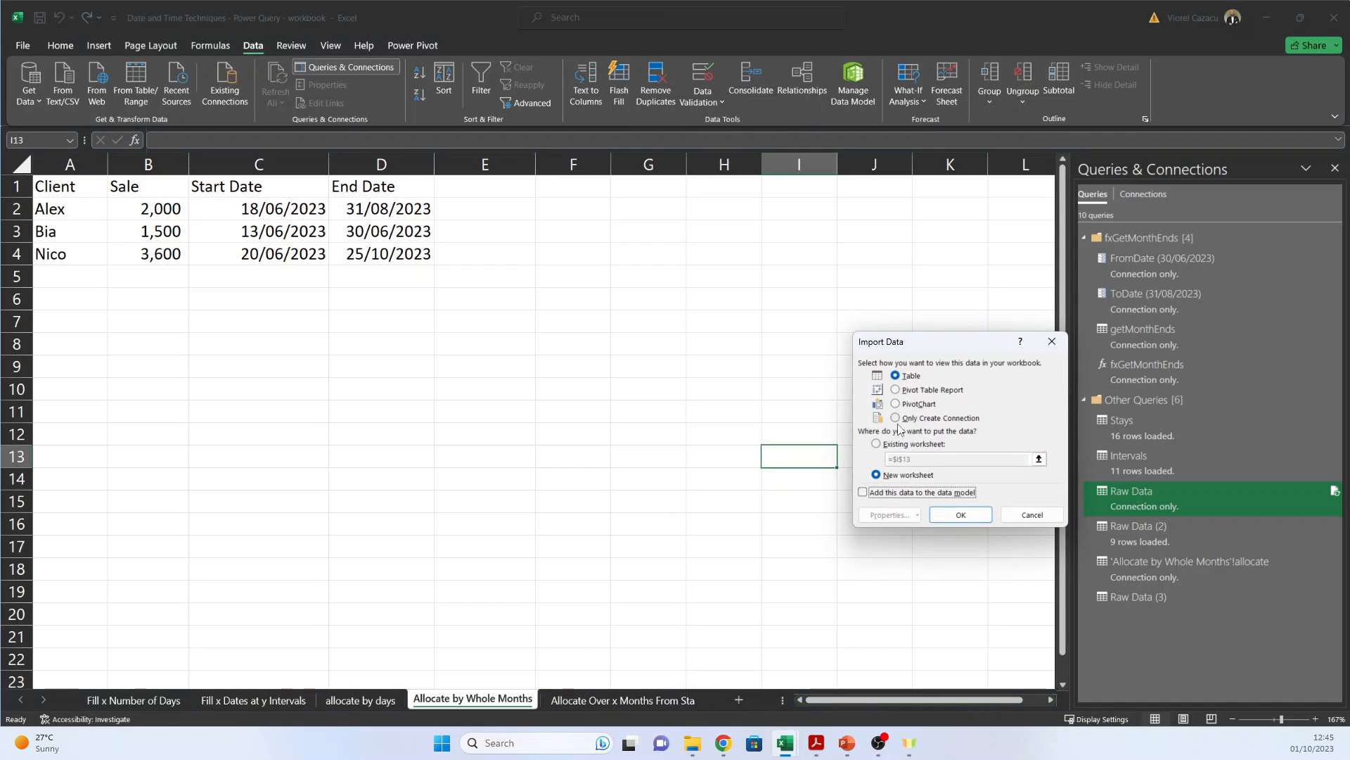
click(897, 444)
click(591, 186)
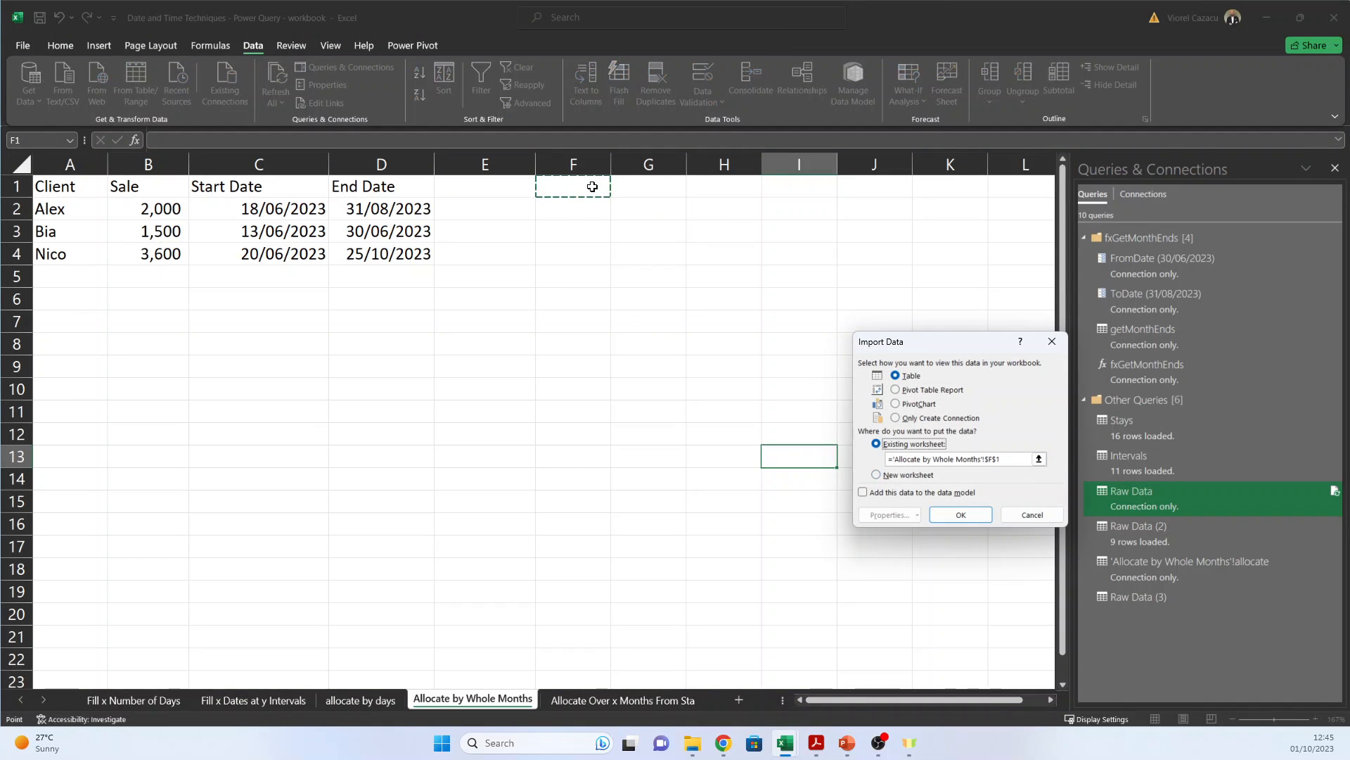
click(955, 514)
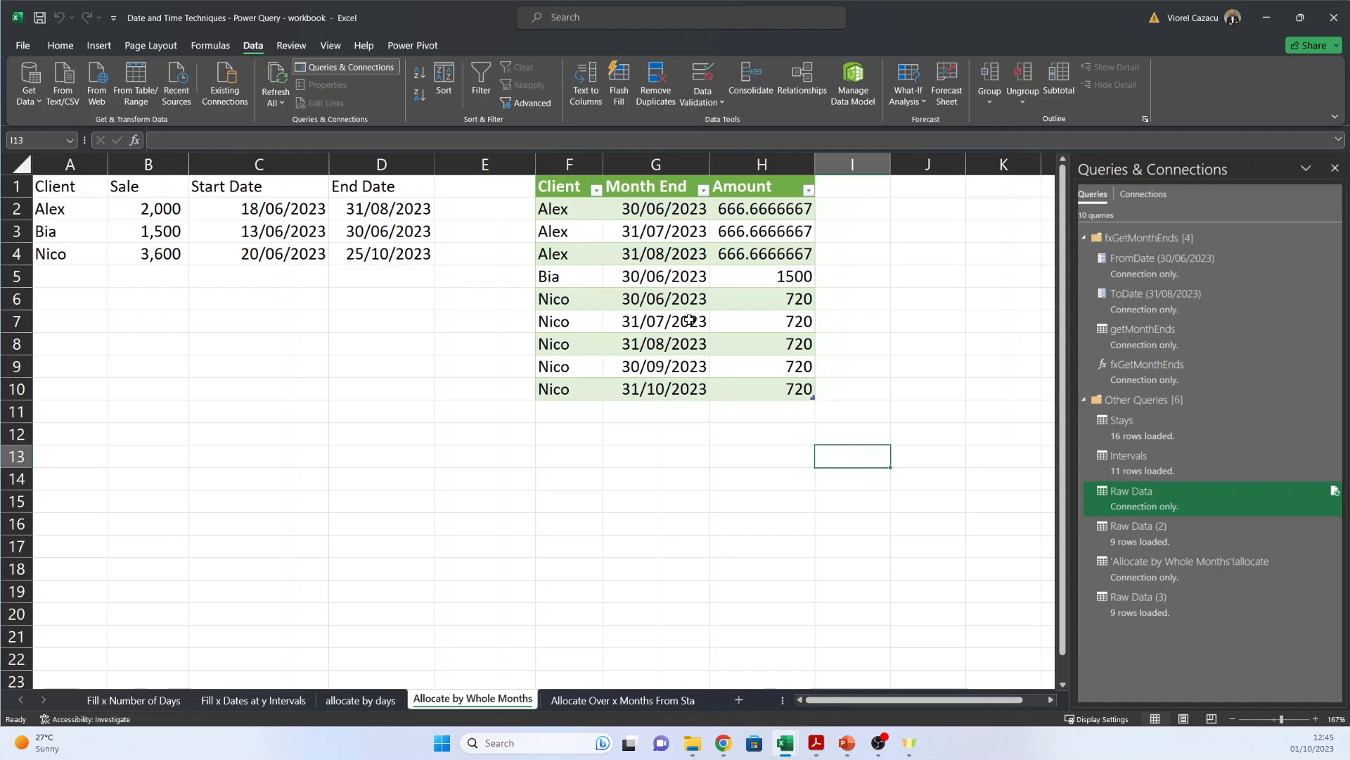
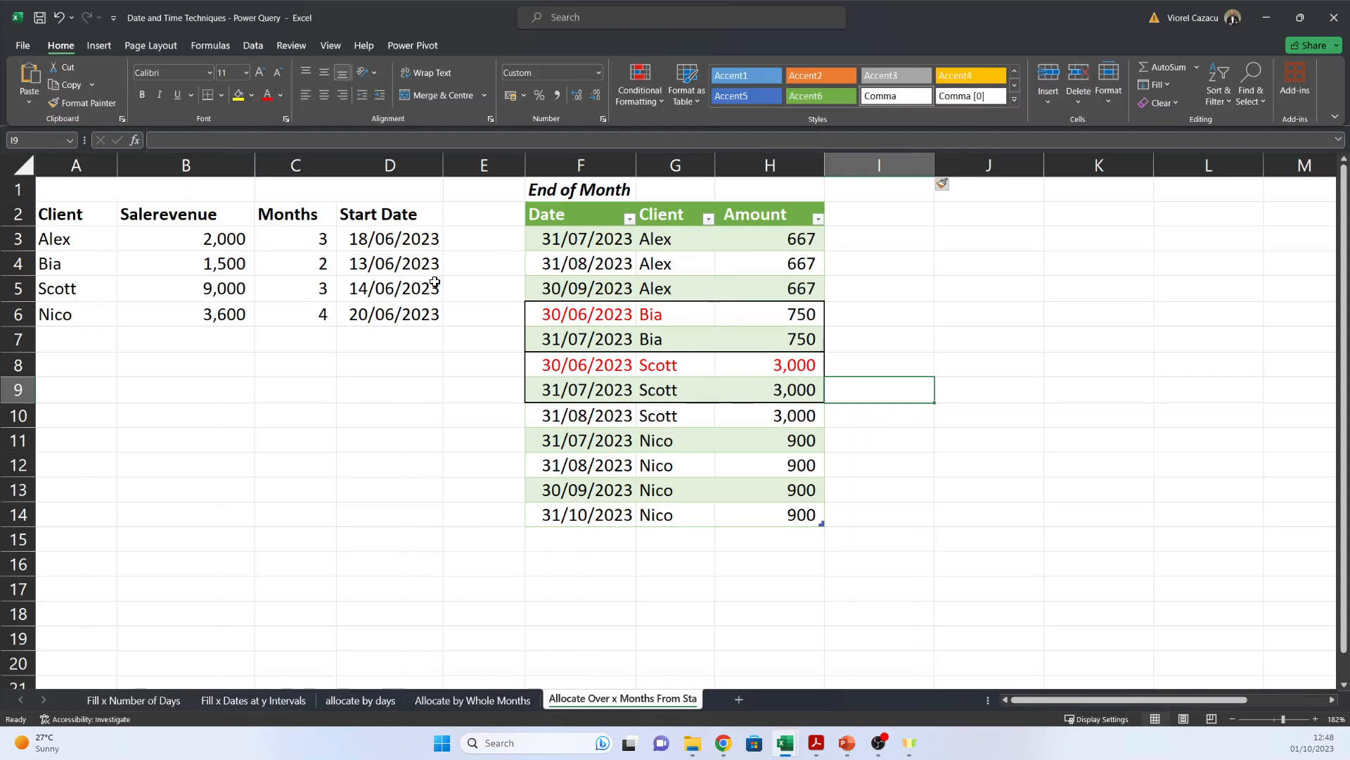
- Compare the start dates in D4:D5 with the month-end dates in F6:F7 and the allocated amounts in H6:H7
click(418, 263)
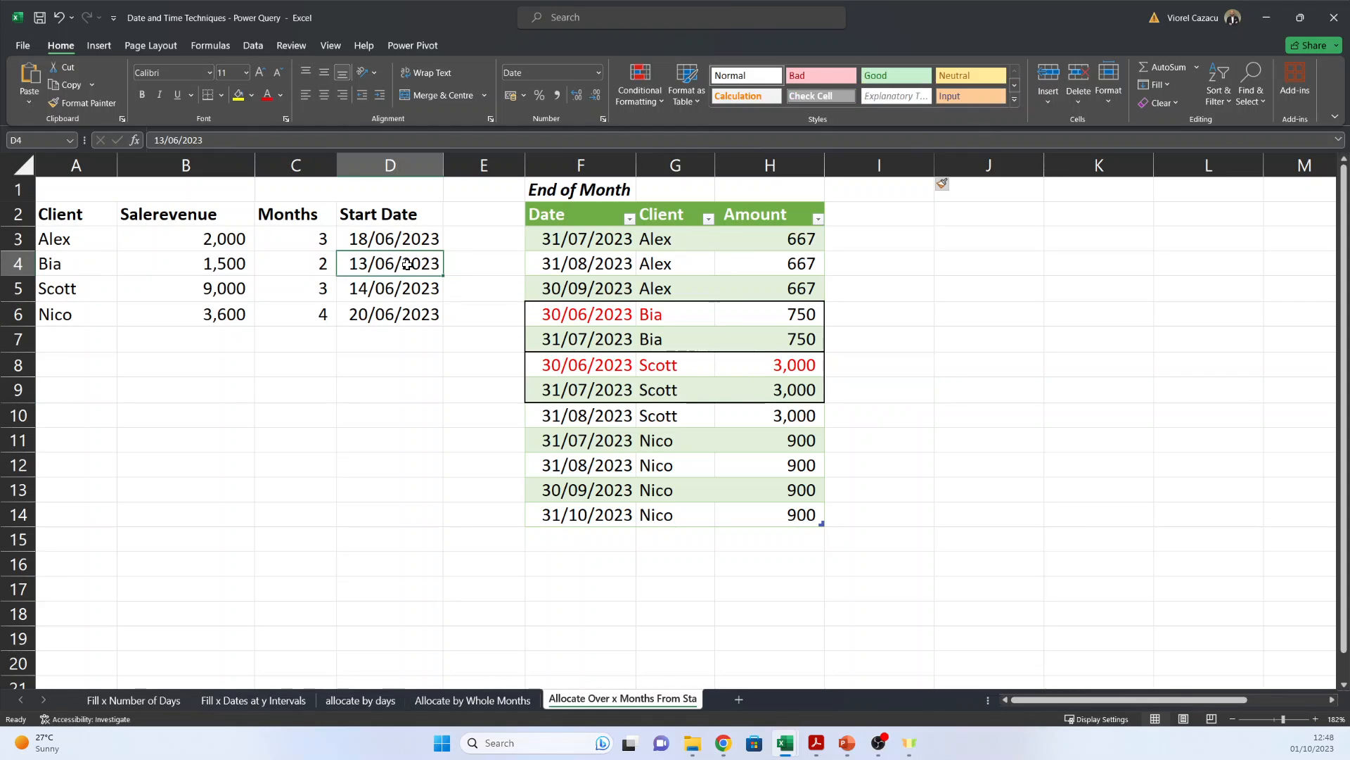
drag(406, 264, 405, 281)
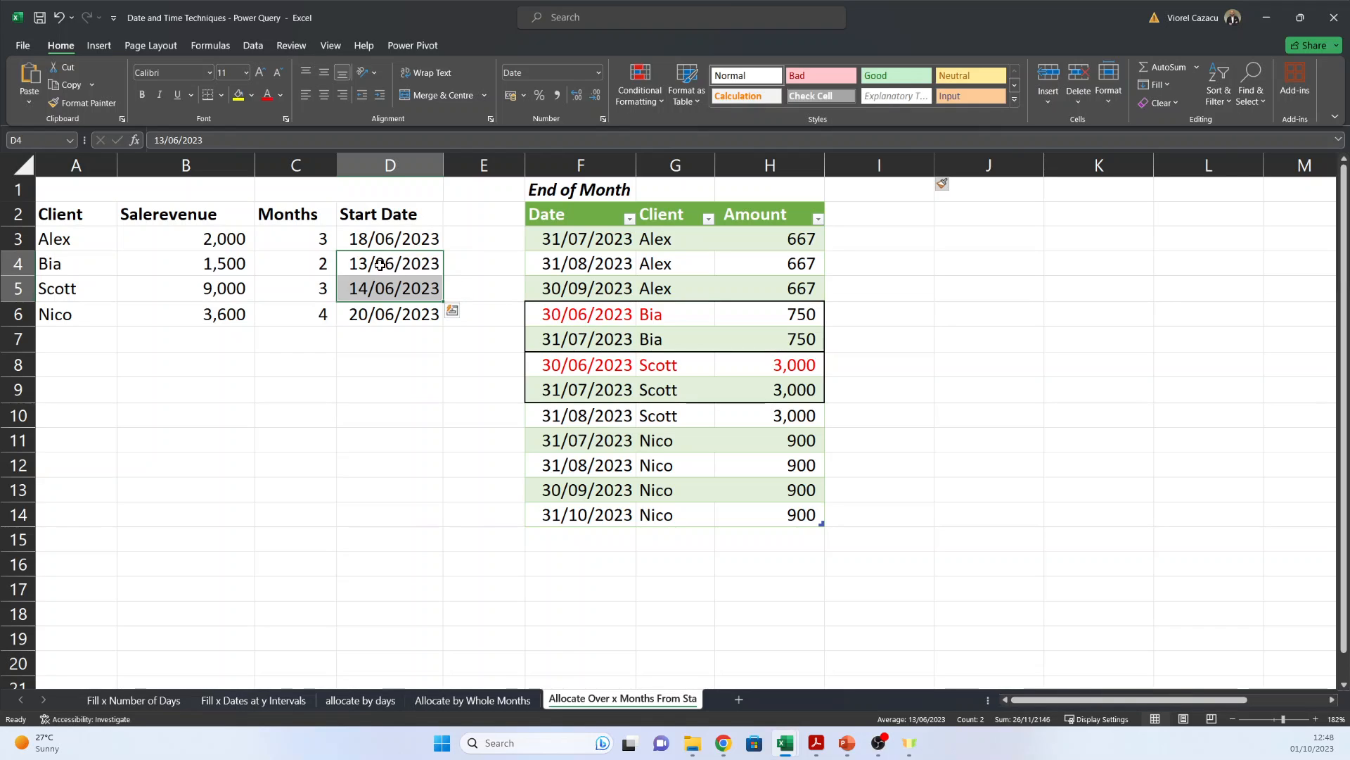
click(535, 313)
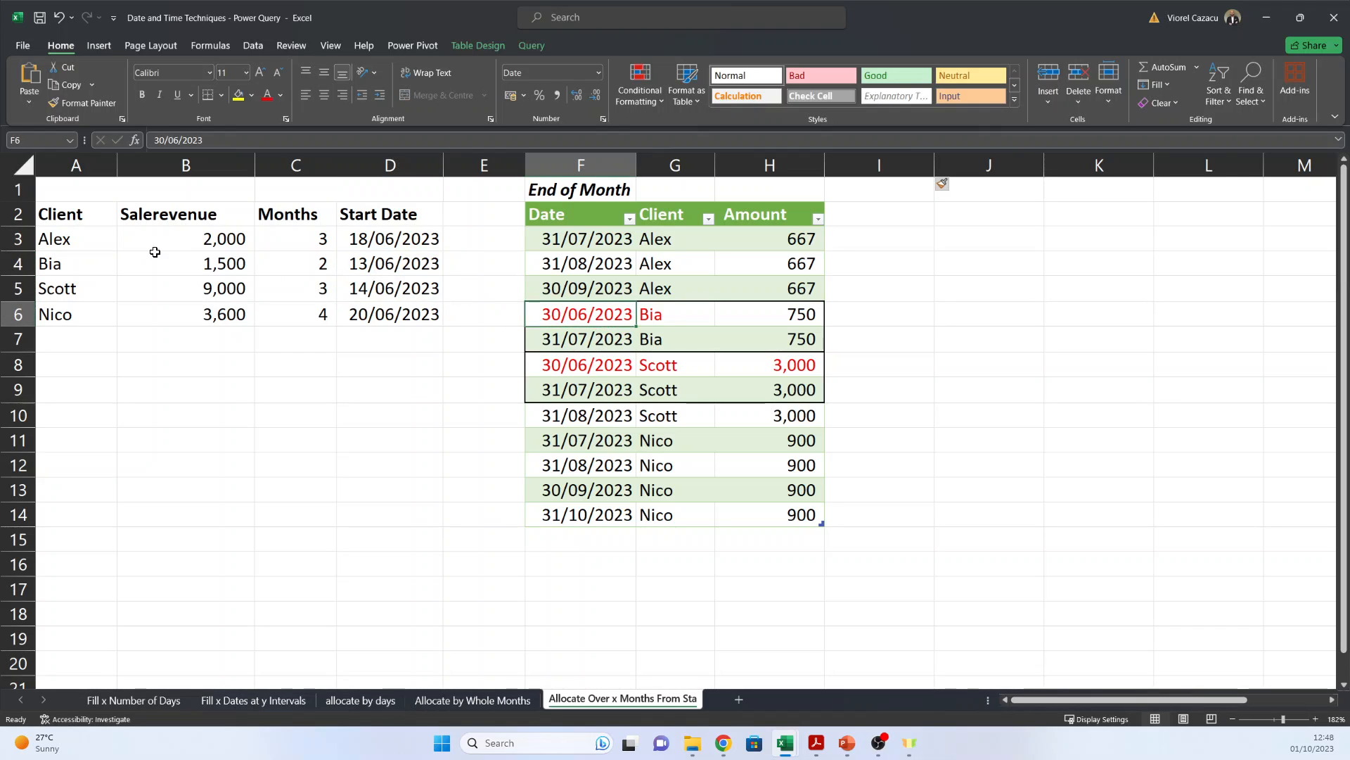
click(367, 266)
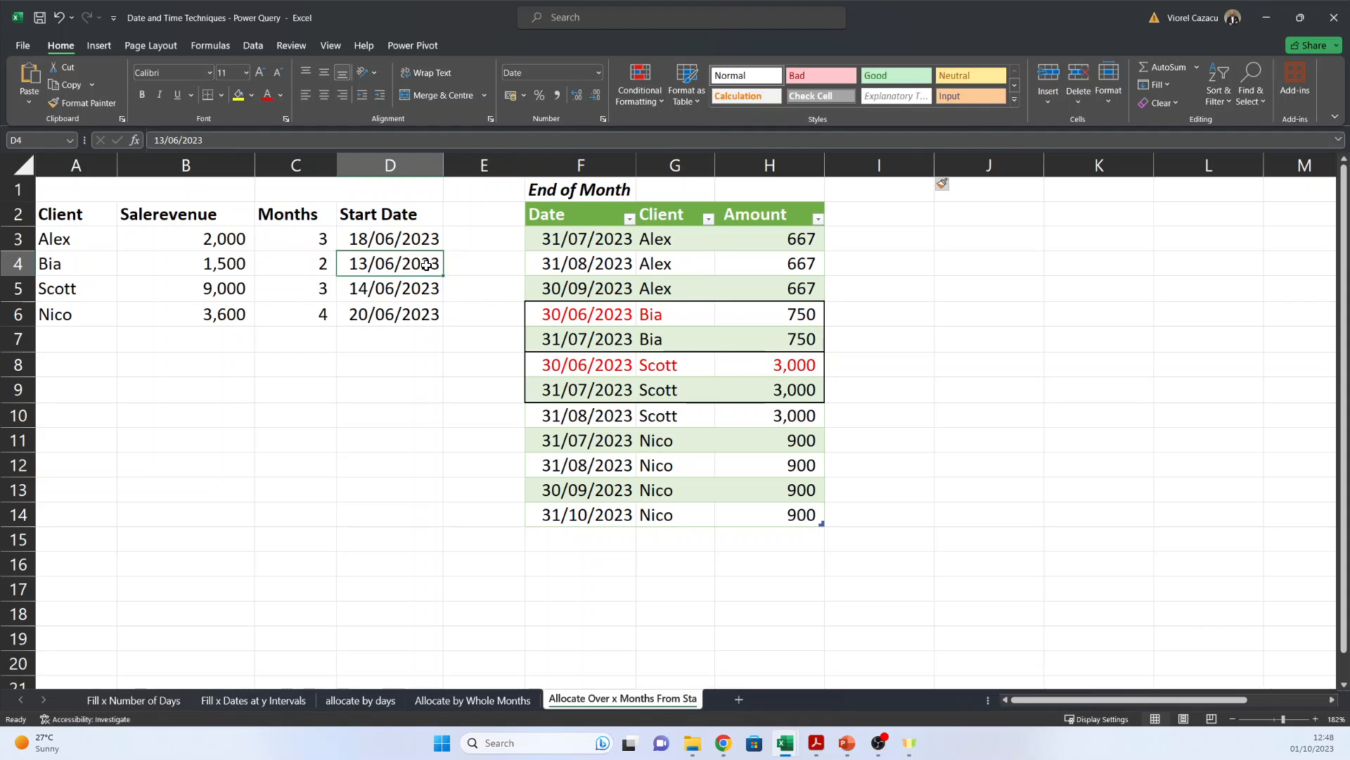
click(612, 315)
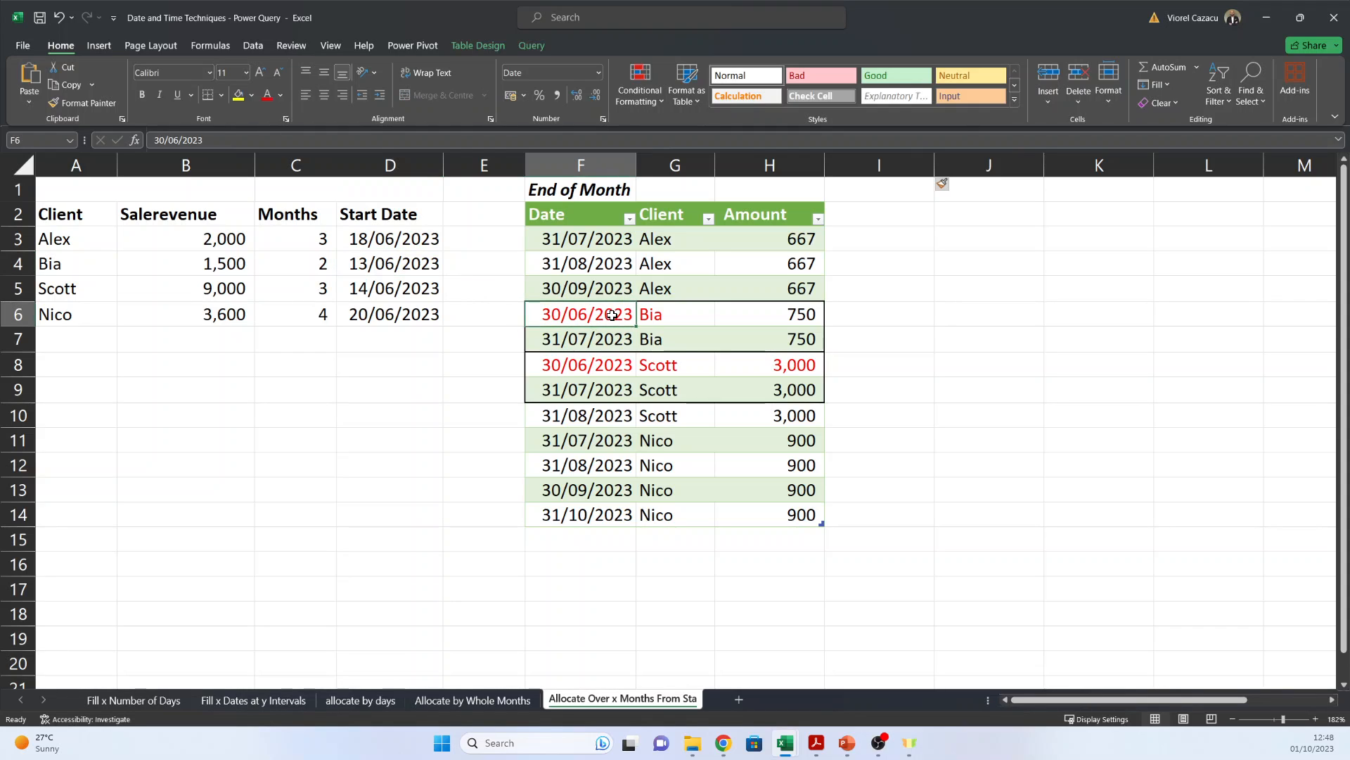
click(605, 335)
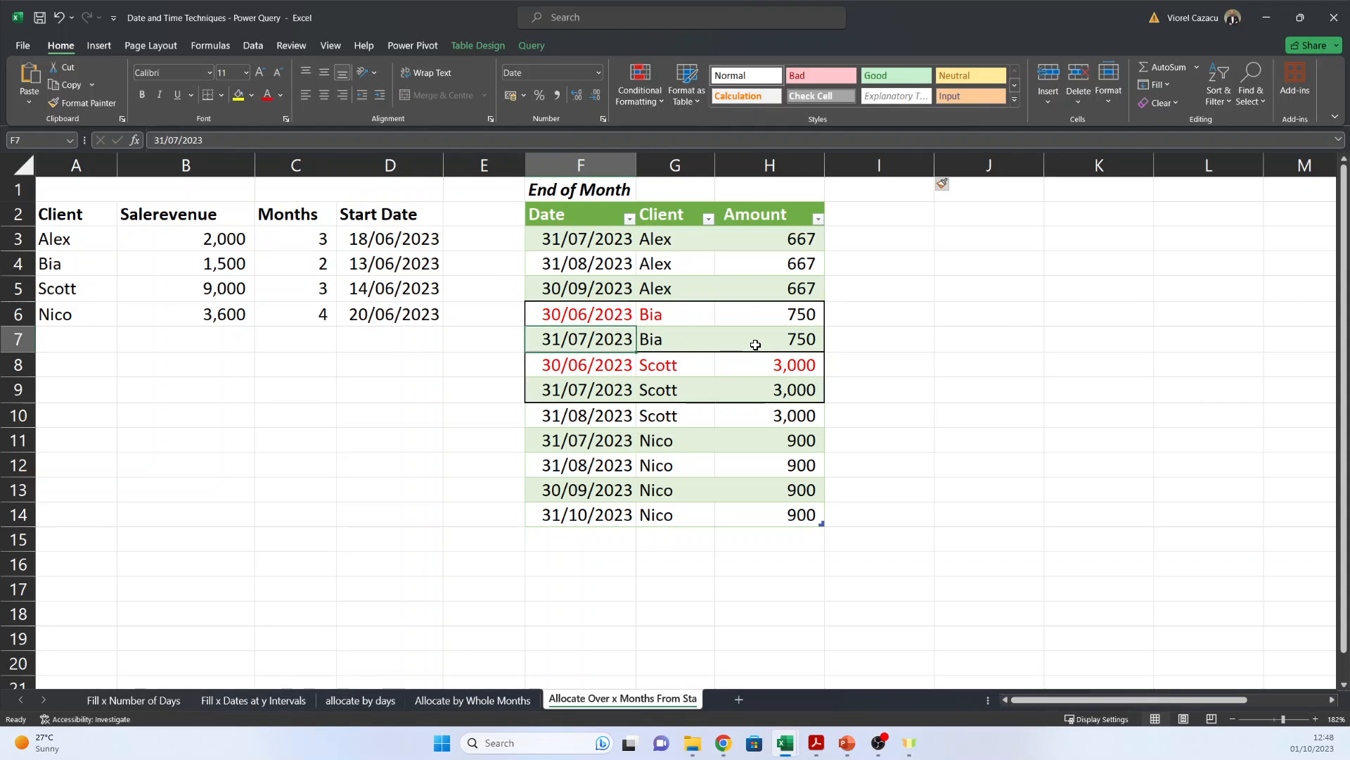
drag(769, 313, 770, 341)
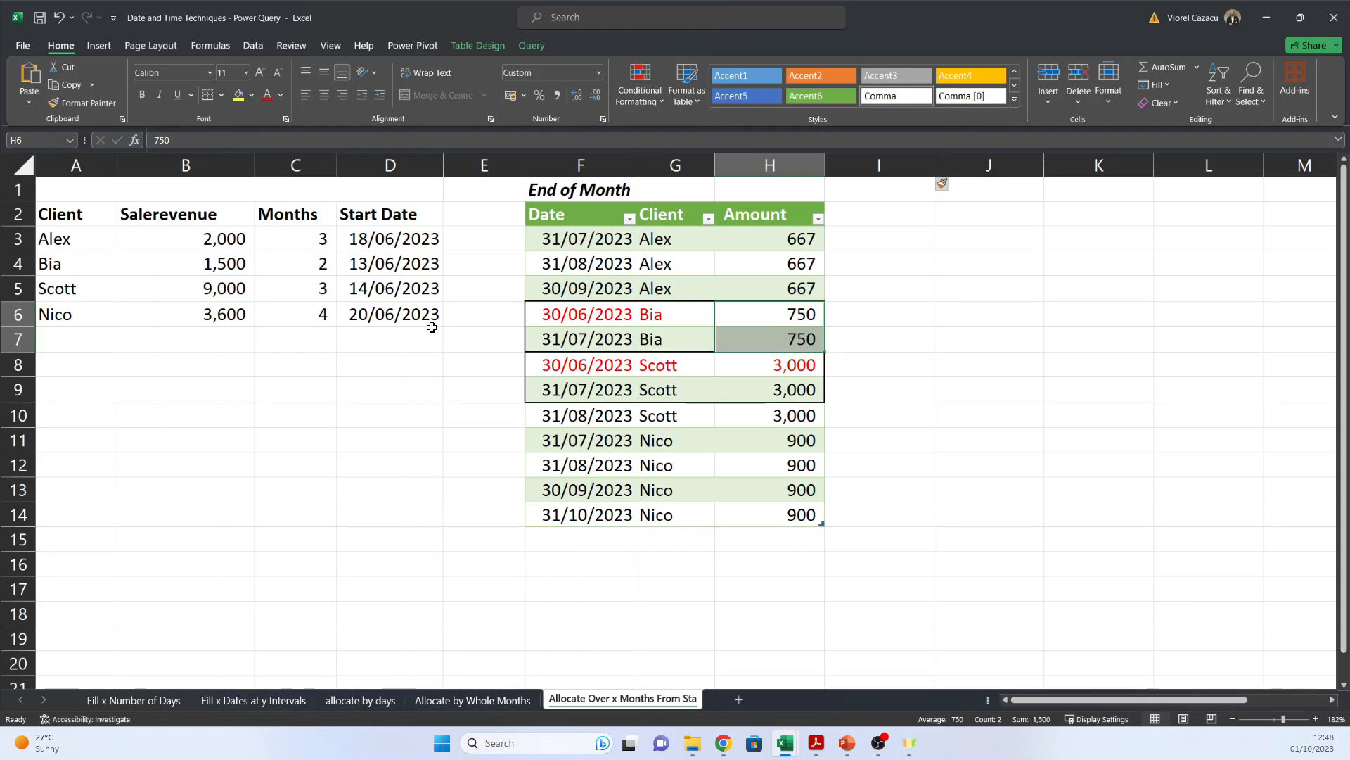
- Compare the start dates in D3, D5 and D6 with each client's month-end dates and allocated amounts in columns F to H
click(384, 285)
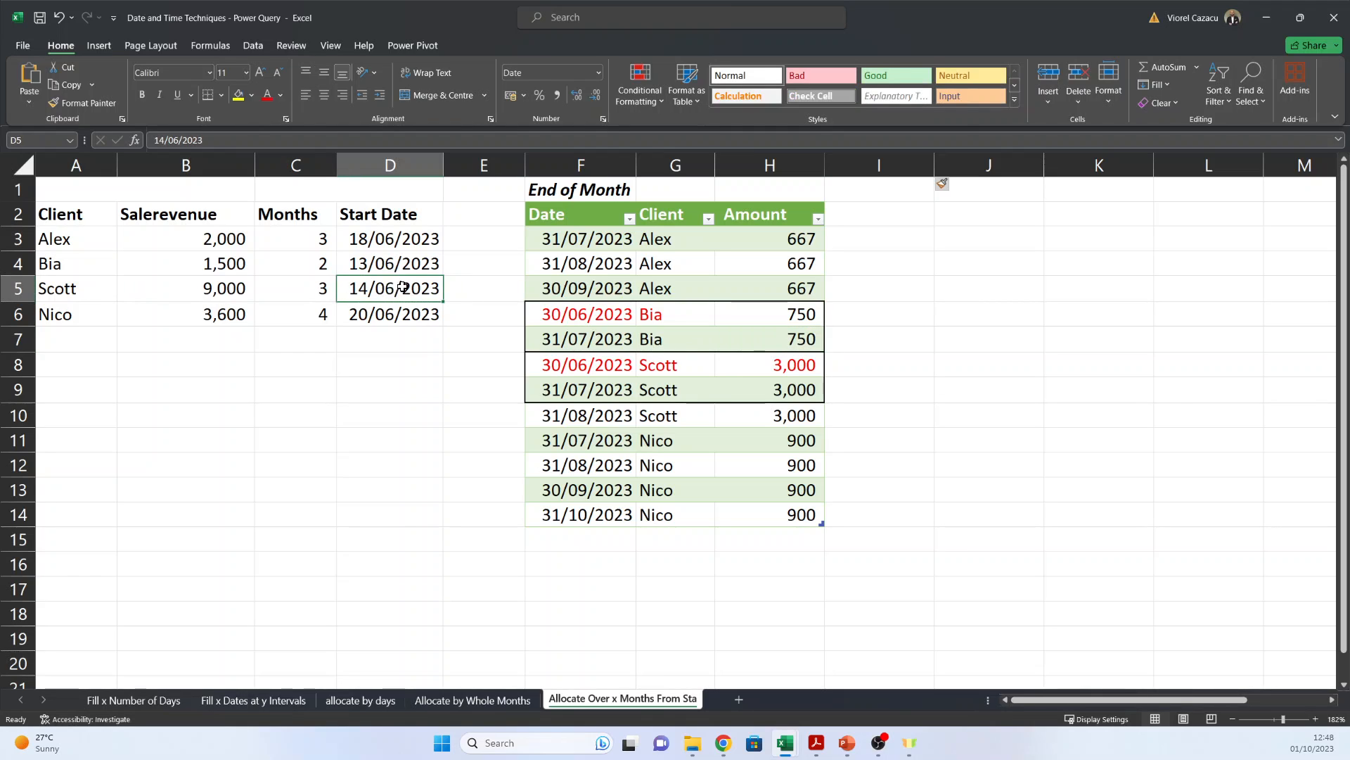
drag(586, 365, 738, 383)
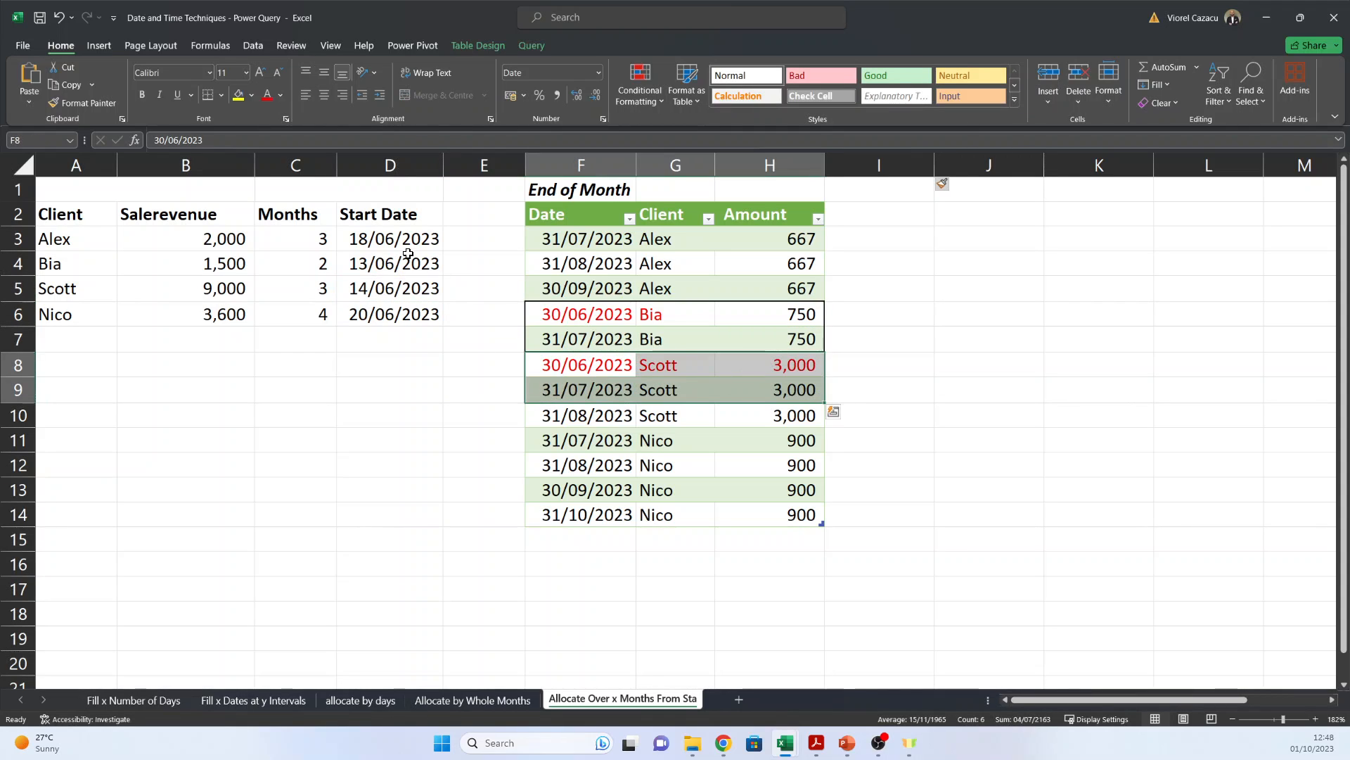
click(381, 239)
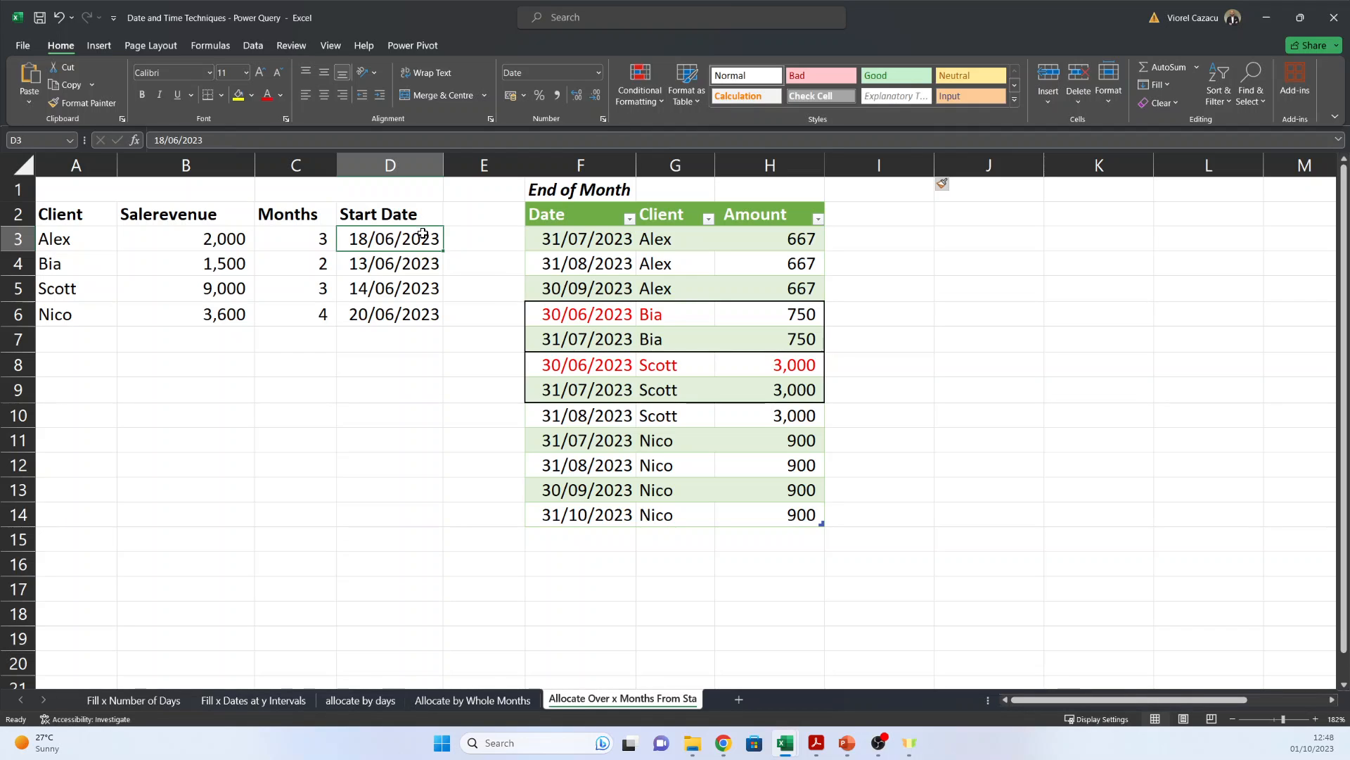
click(605, 243)
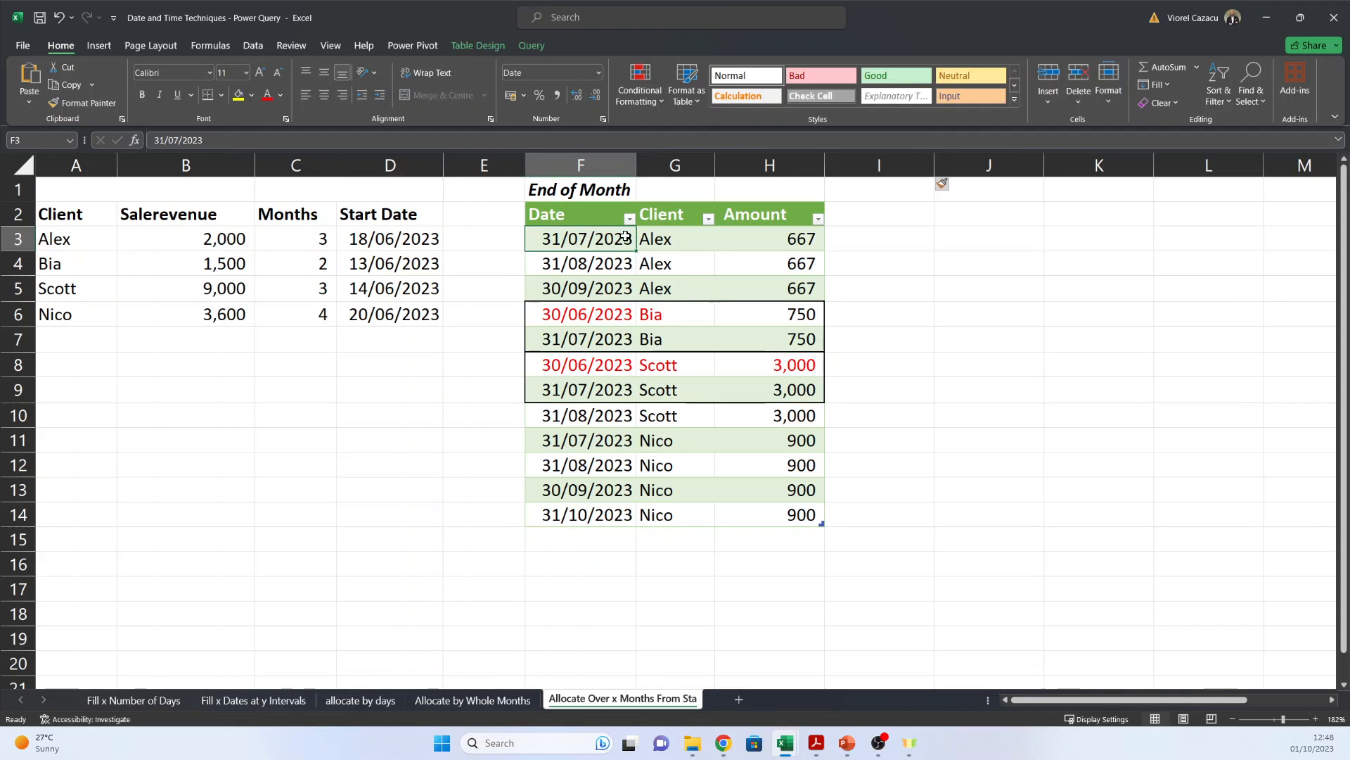
drag(625, 237, 753, 239)
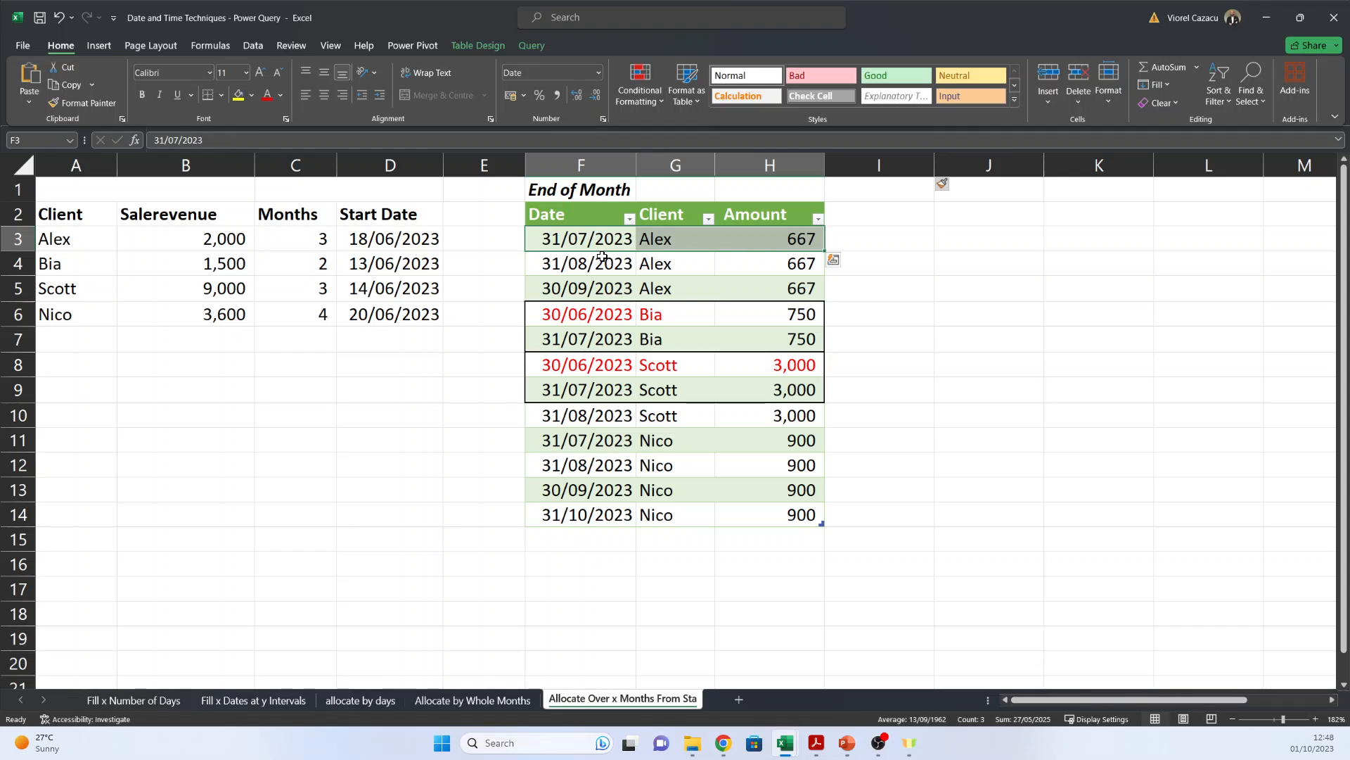
drag(607, 269, 744, 276)
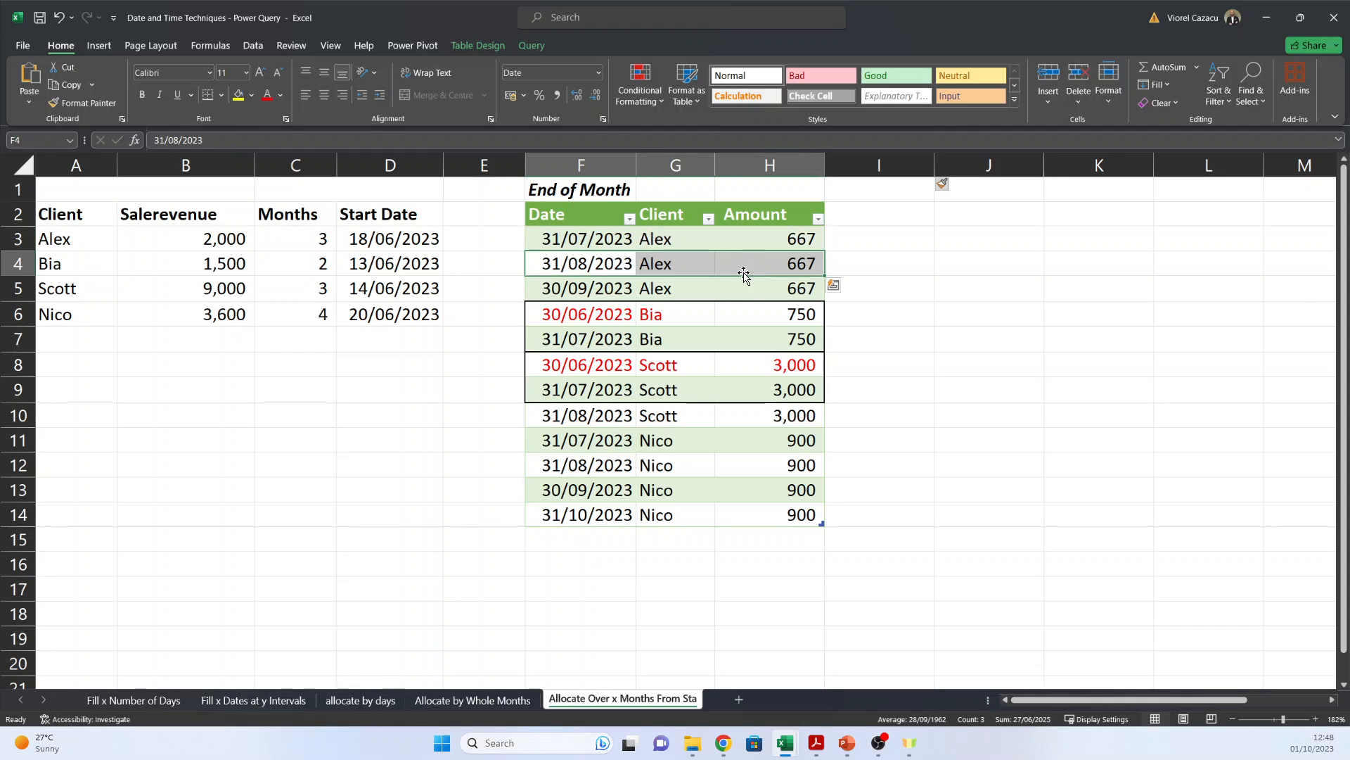
drag(625, 290, 753, 291)
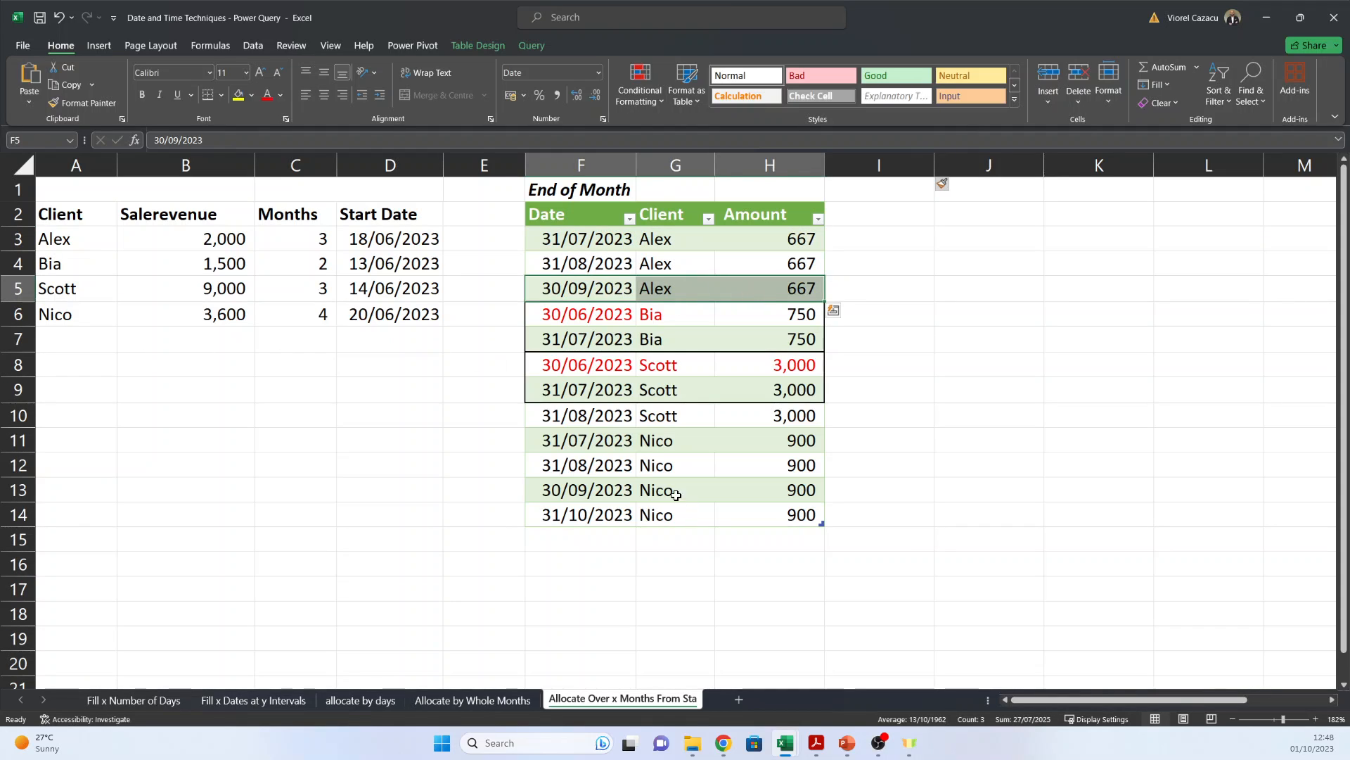
click(410, 317)
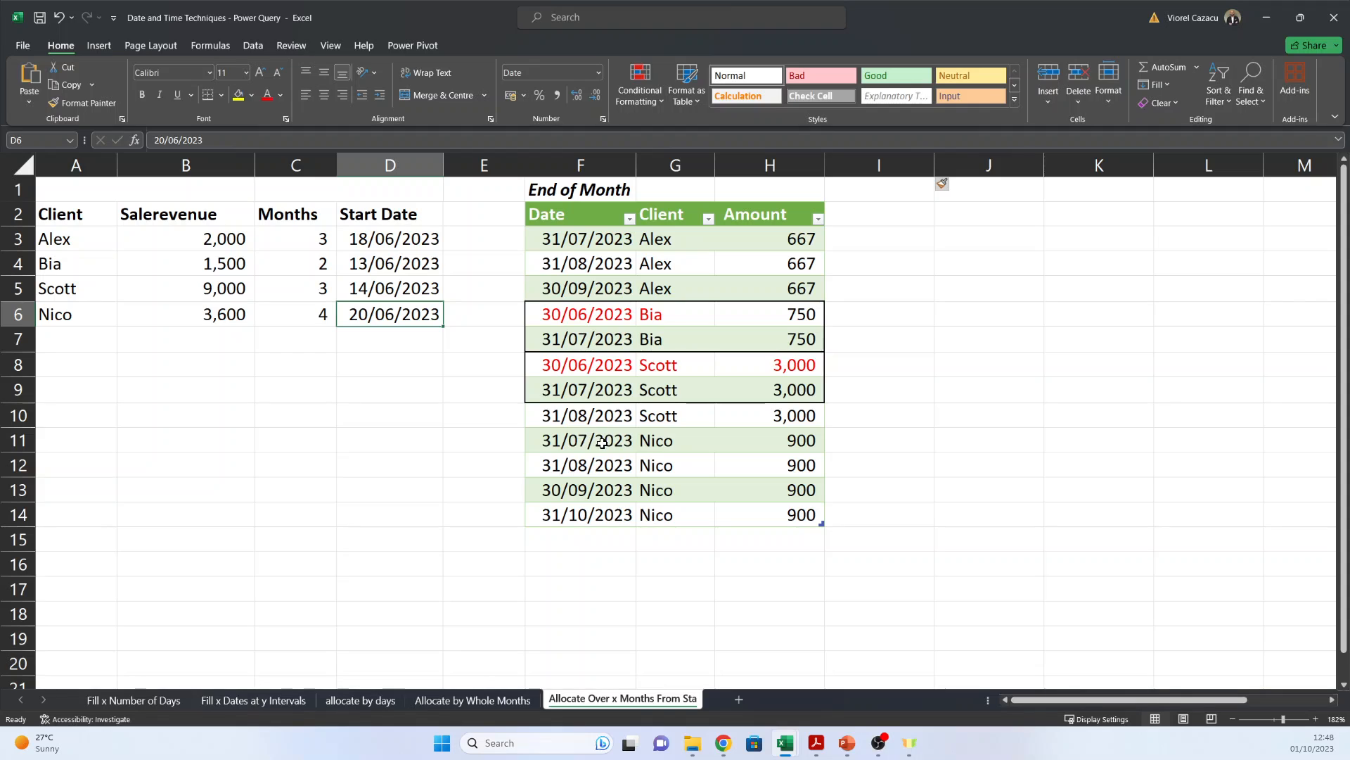
click(607, 516)
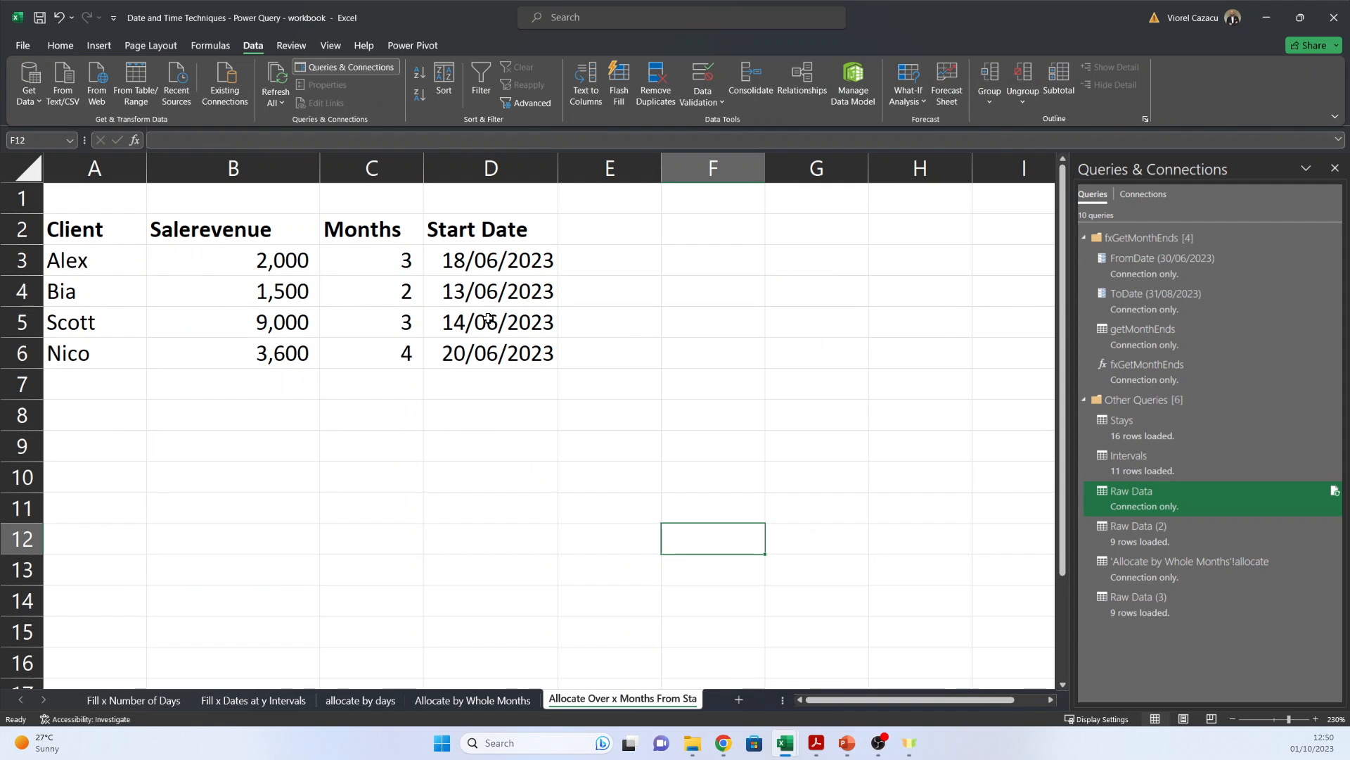
- Load the client sales range A2:D6 into the Power Query editor as a new query
click(489, 319)
click(327, 292)
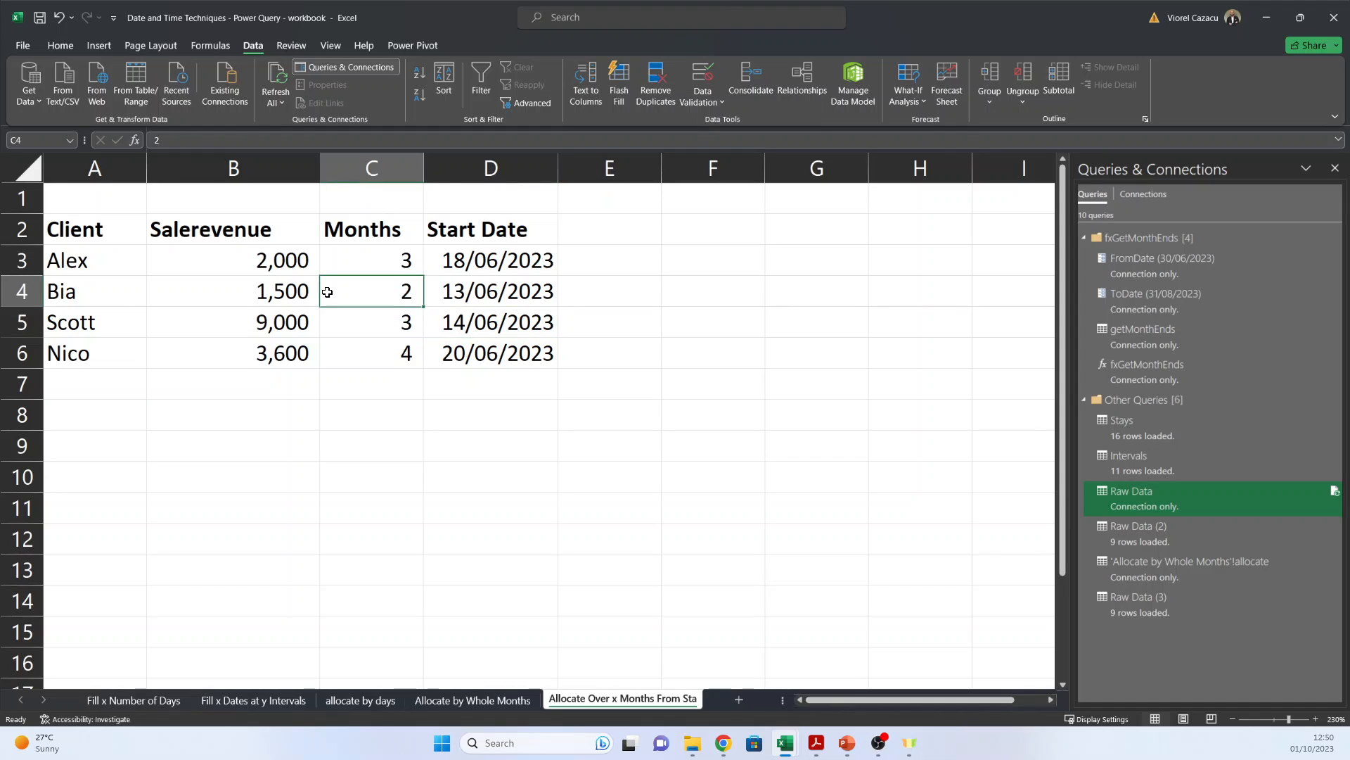
click(132, 96)
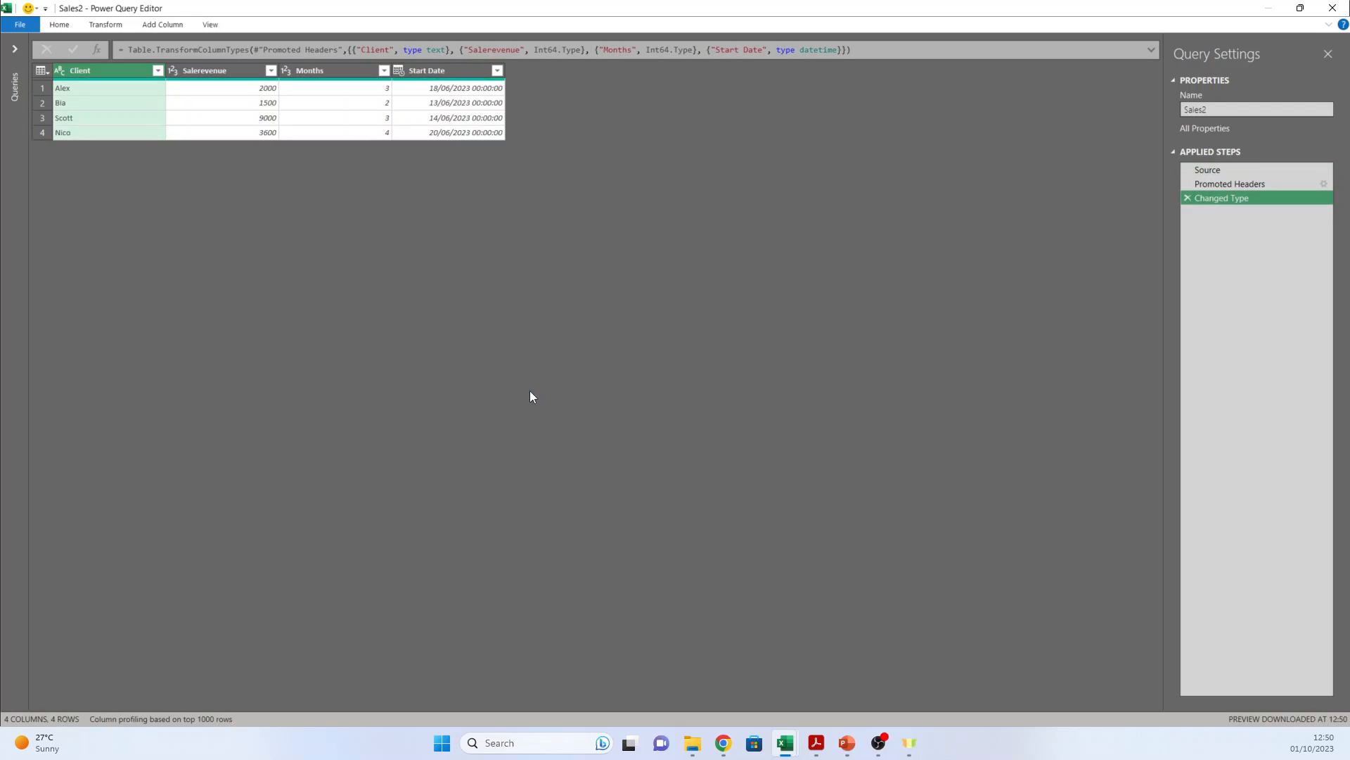
- Set Start Date's data type to Date using the en-GB locale
scroll(529, 390, up, 4)
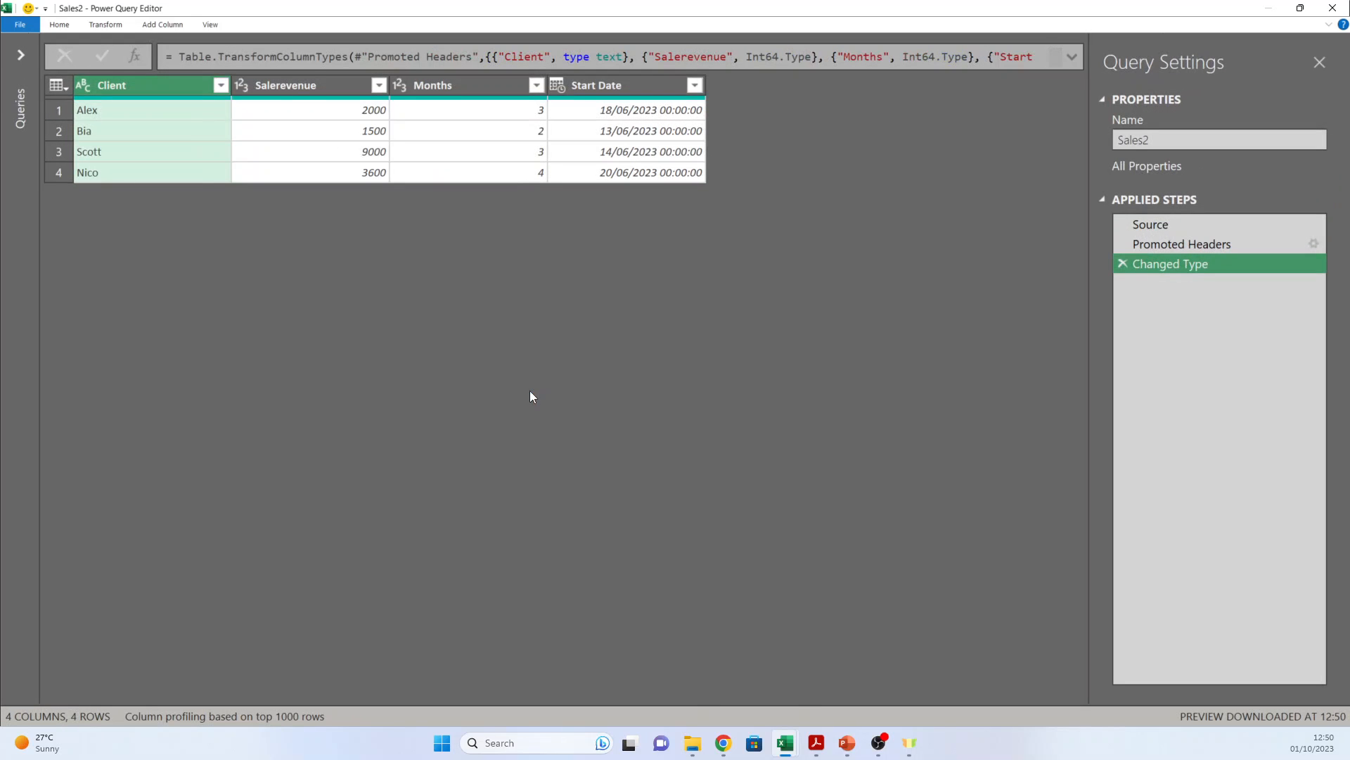
scroll(529, 397, up, 1)
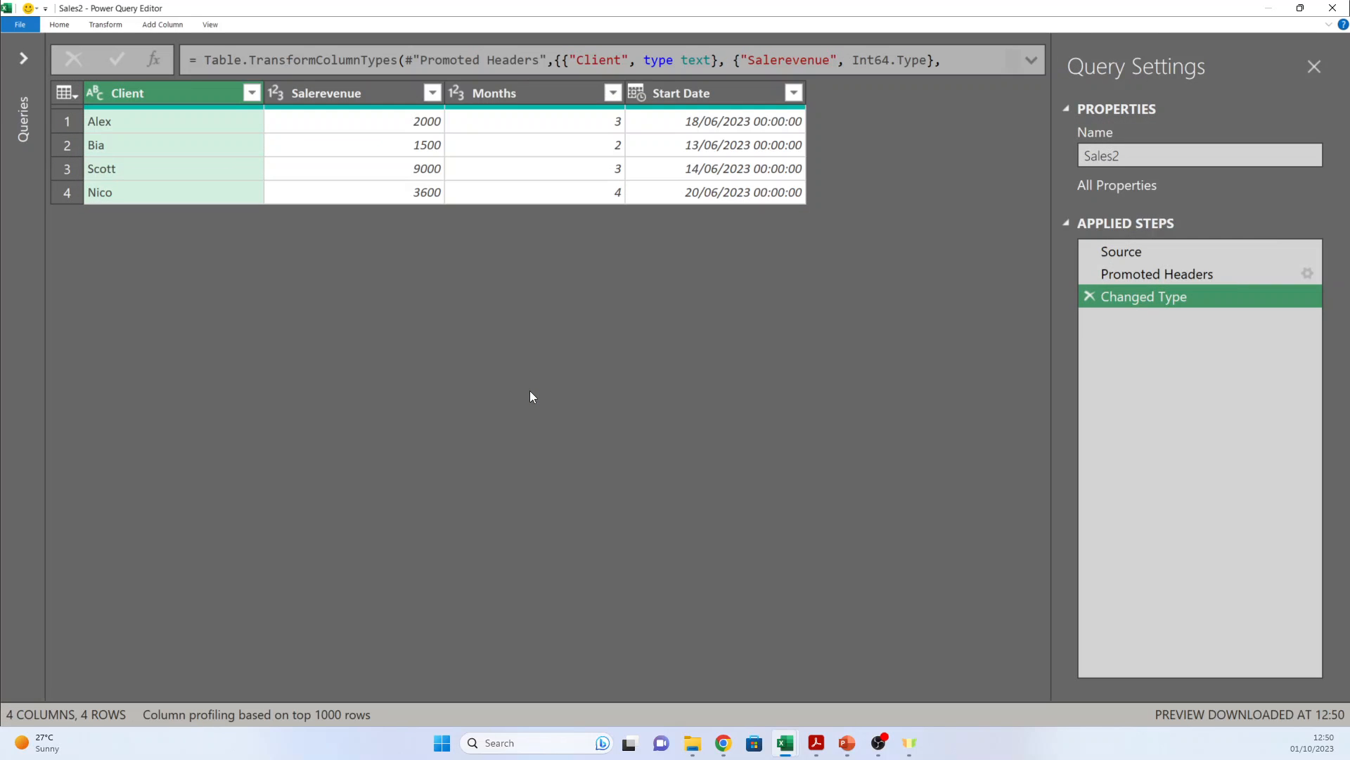
right_click(633, 94)
click(462, 282)
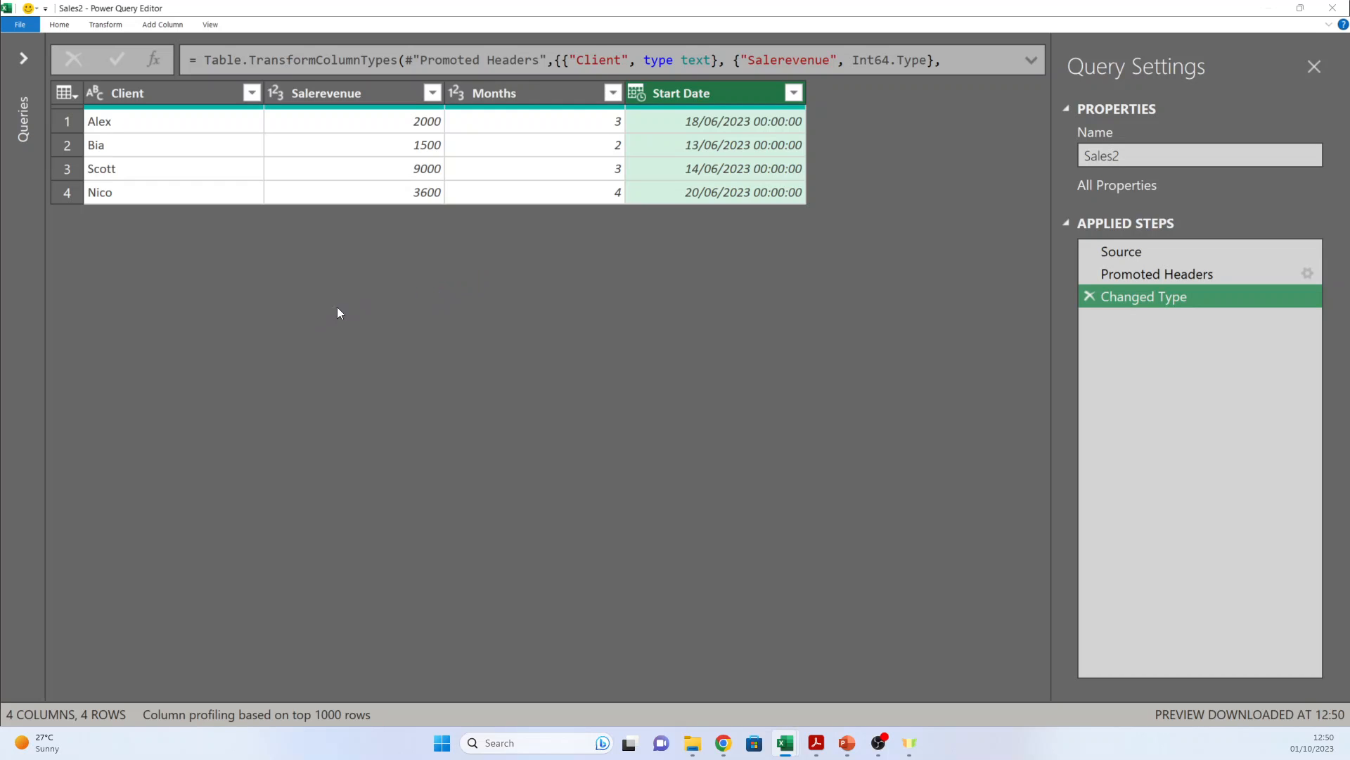
click(485, 359)
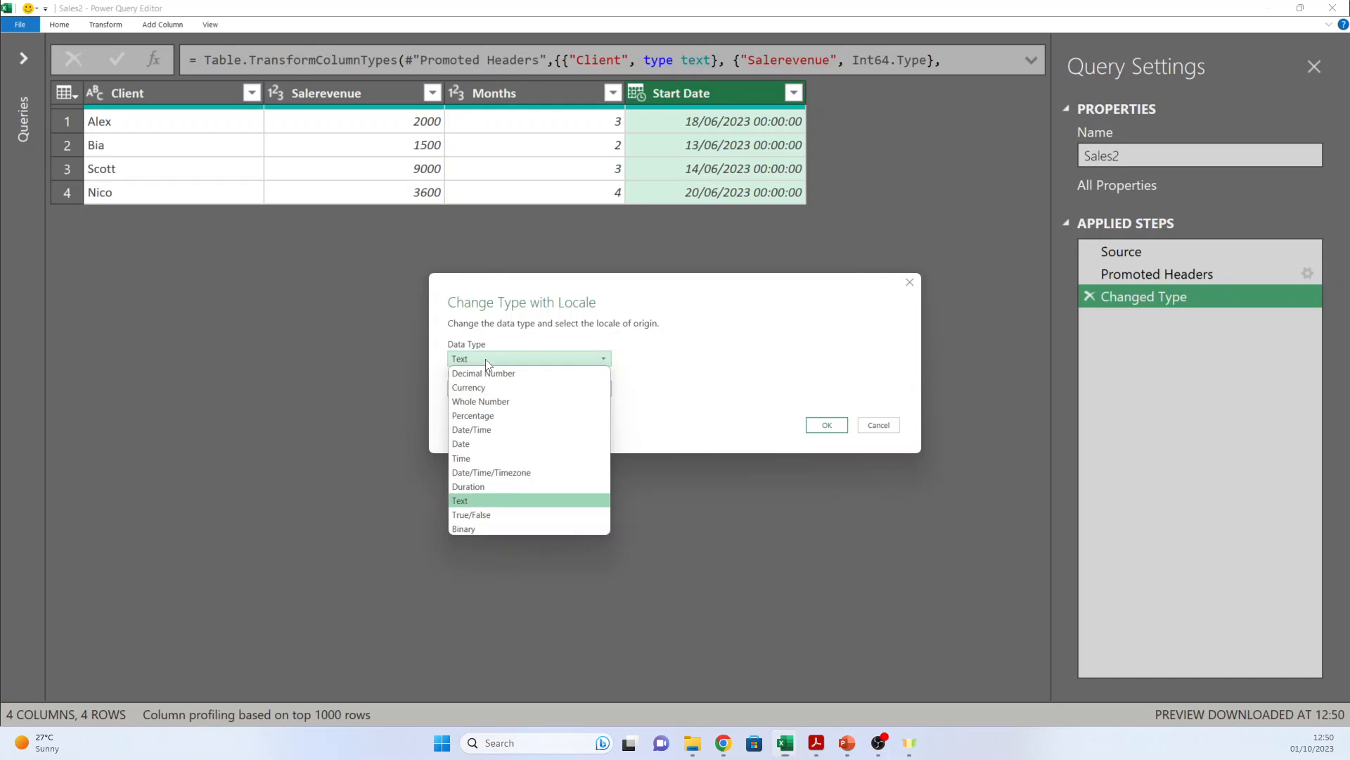
click(490, 446)
click(828, 503)
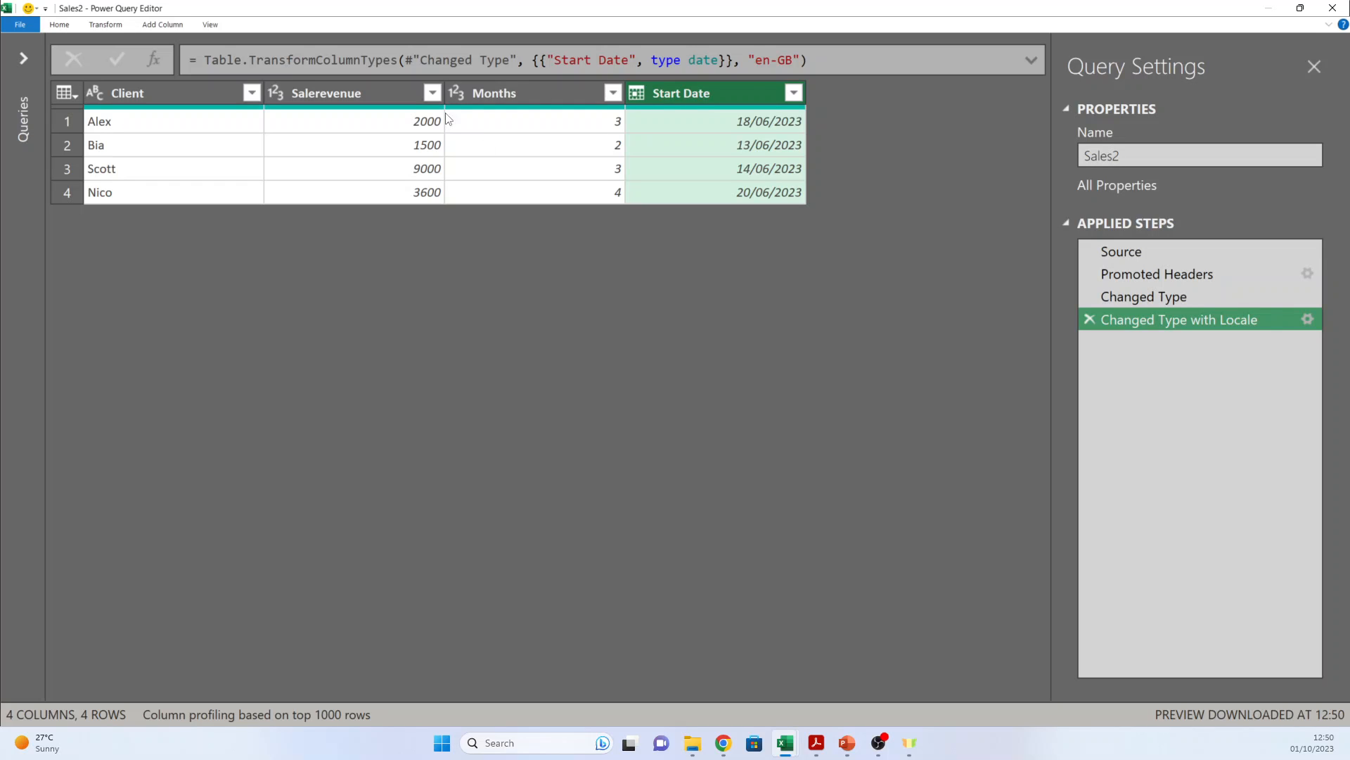
- Add a column that divides Salerevenue by Months and rename it Amount
click(382, 91)
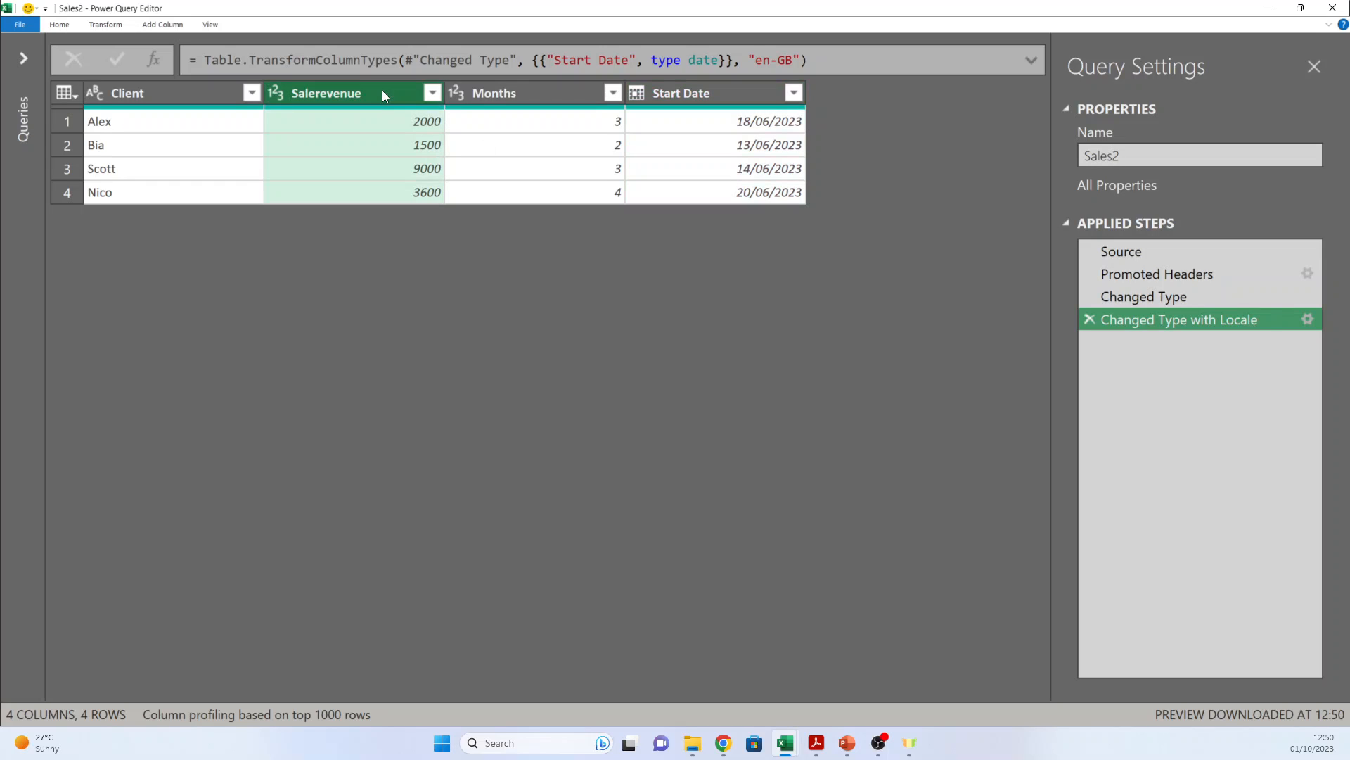
ctrl+click(523, 95)
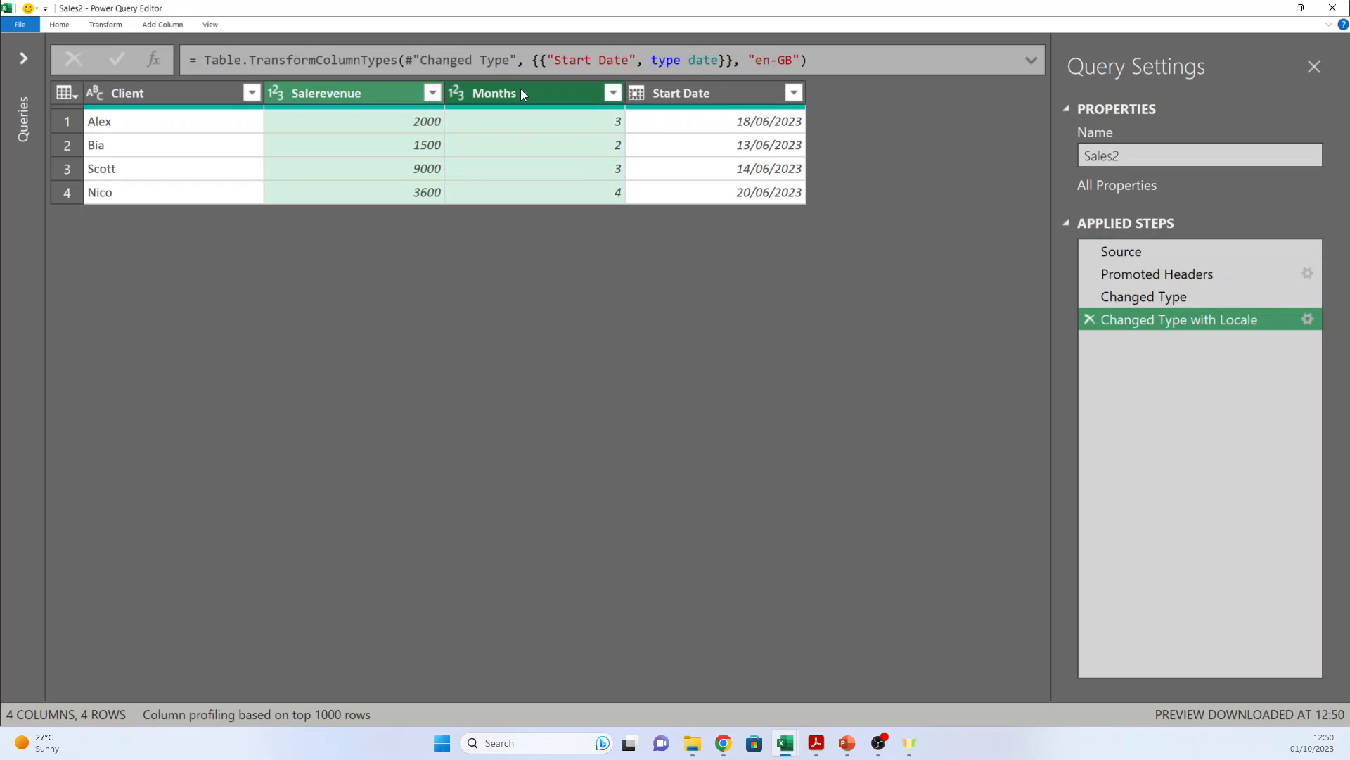
click(171, 27)
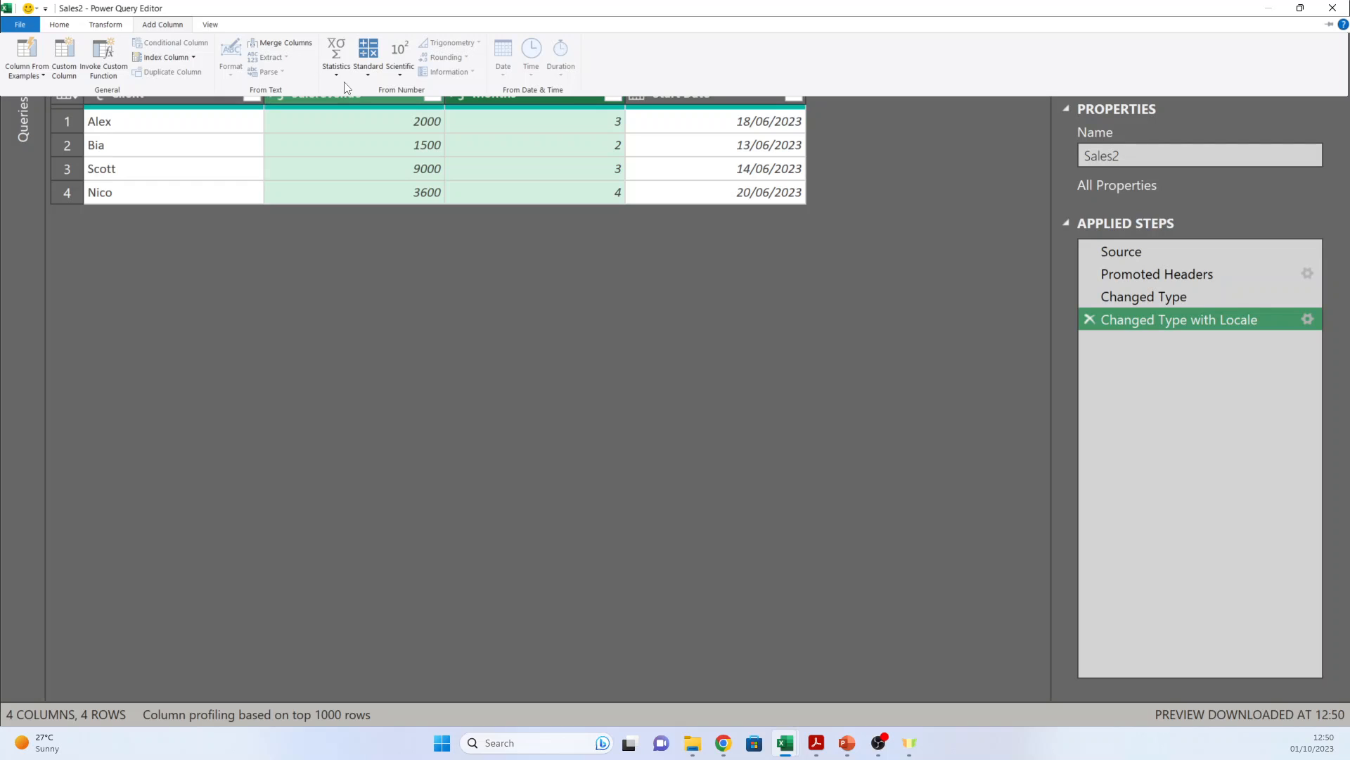
click(364, 82)
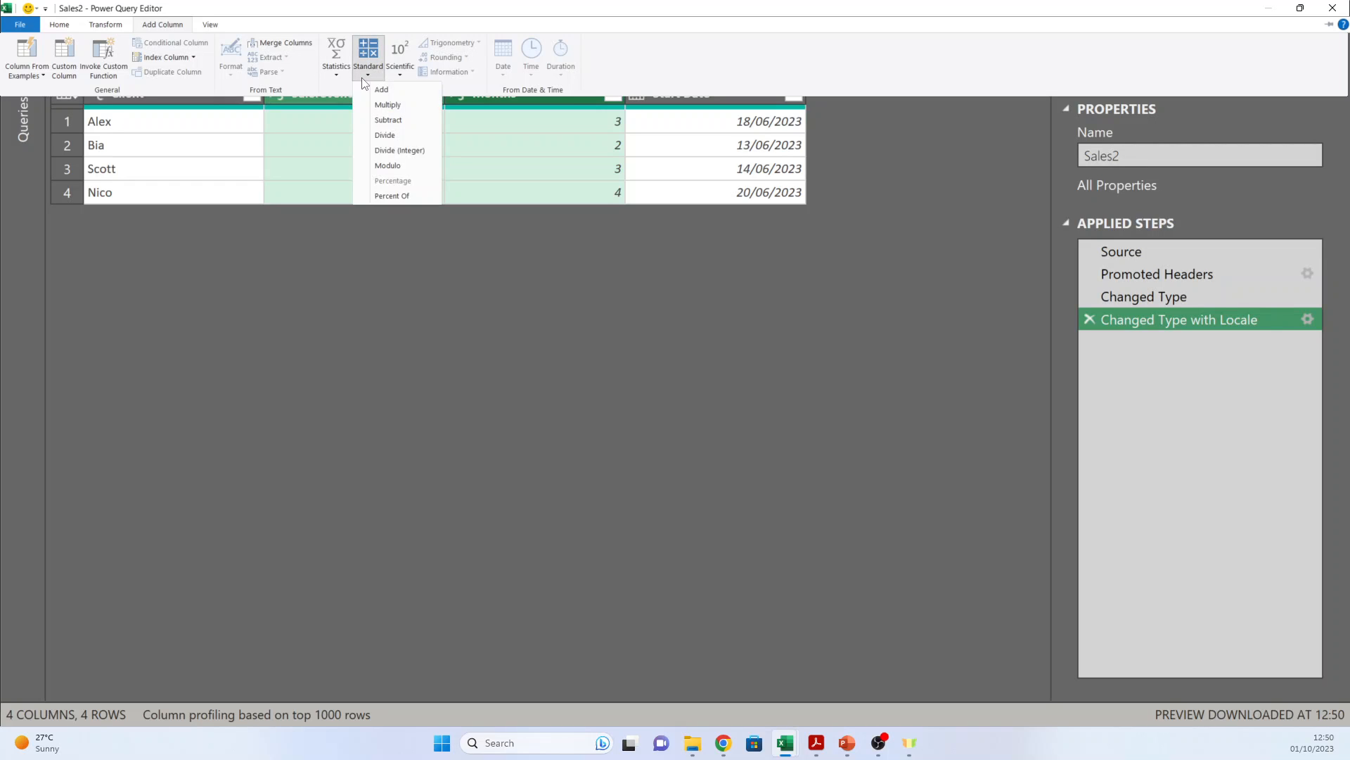
click(404, 135)
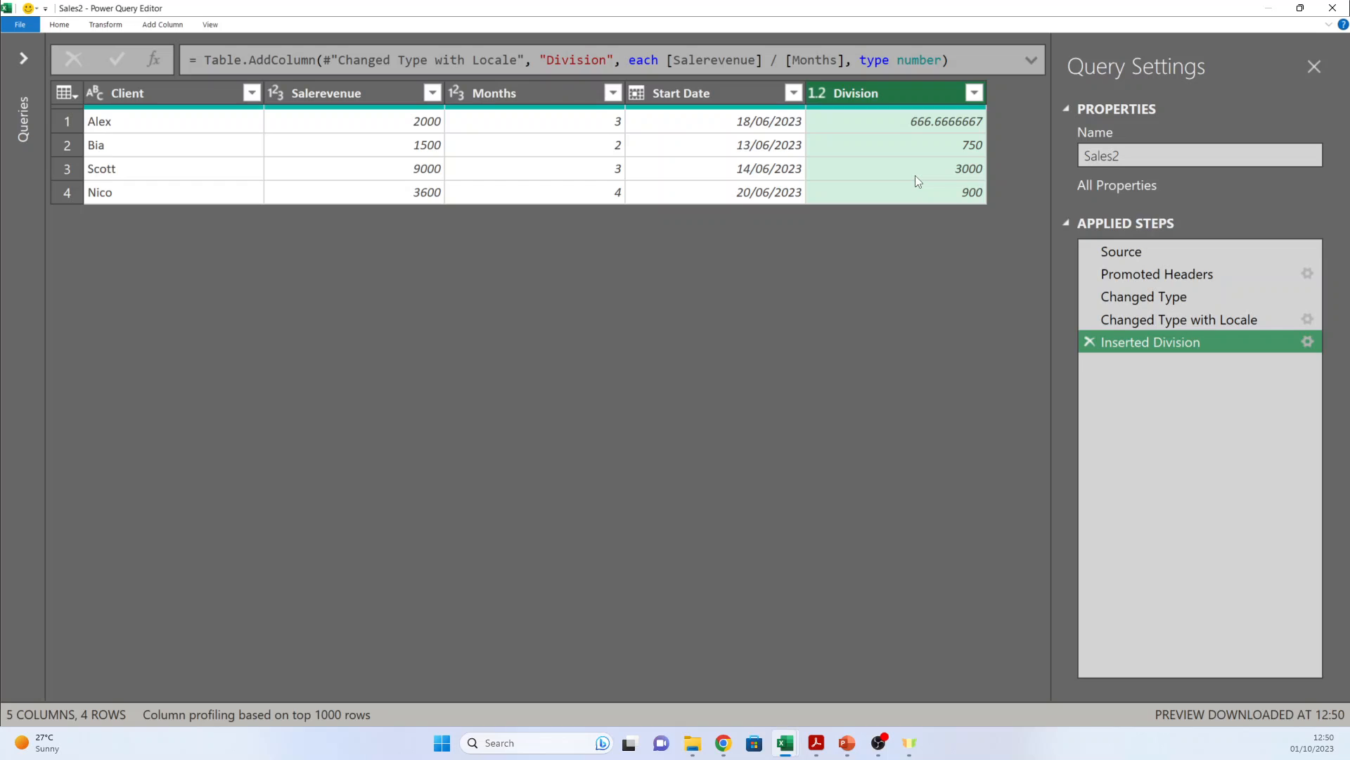
double_click(864, 94)
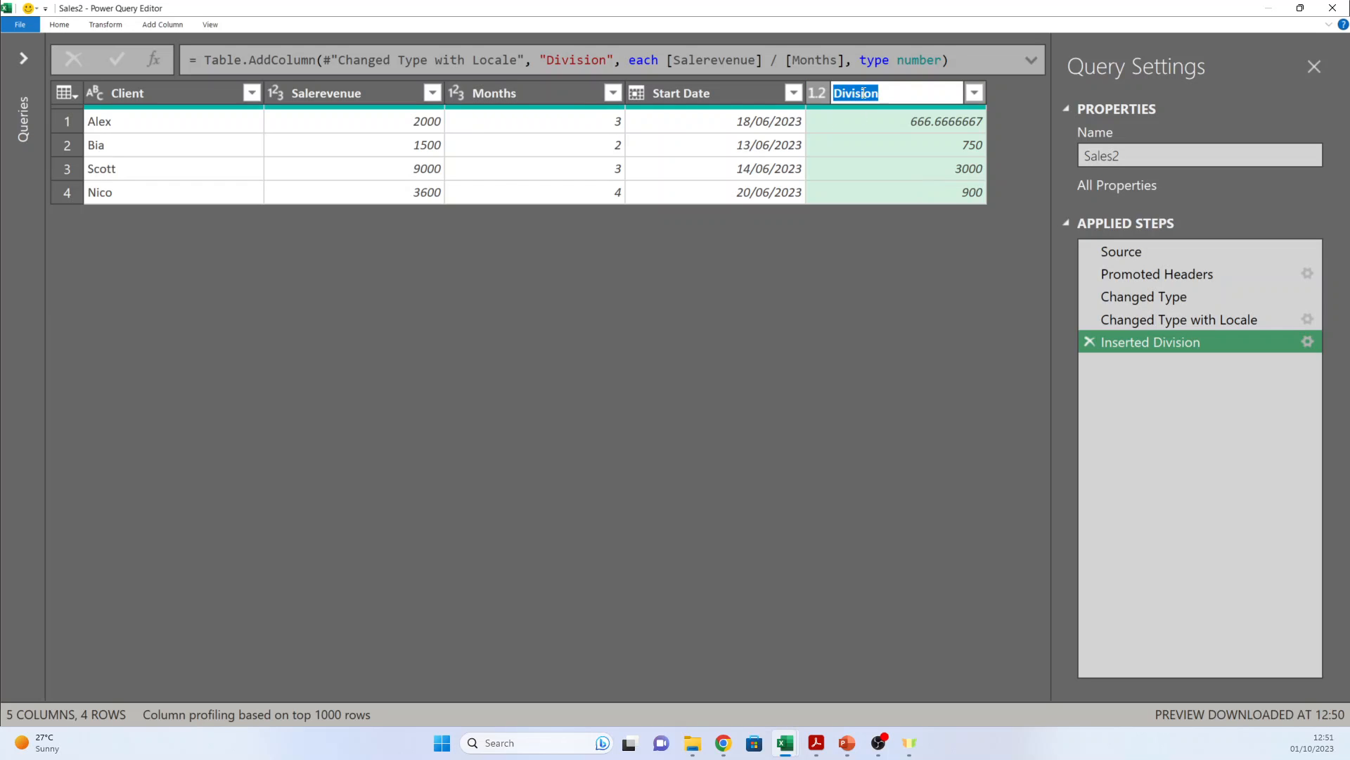
text(Amount)
key(Return)
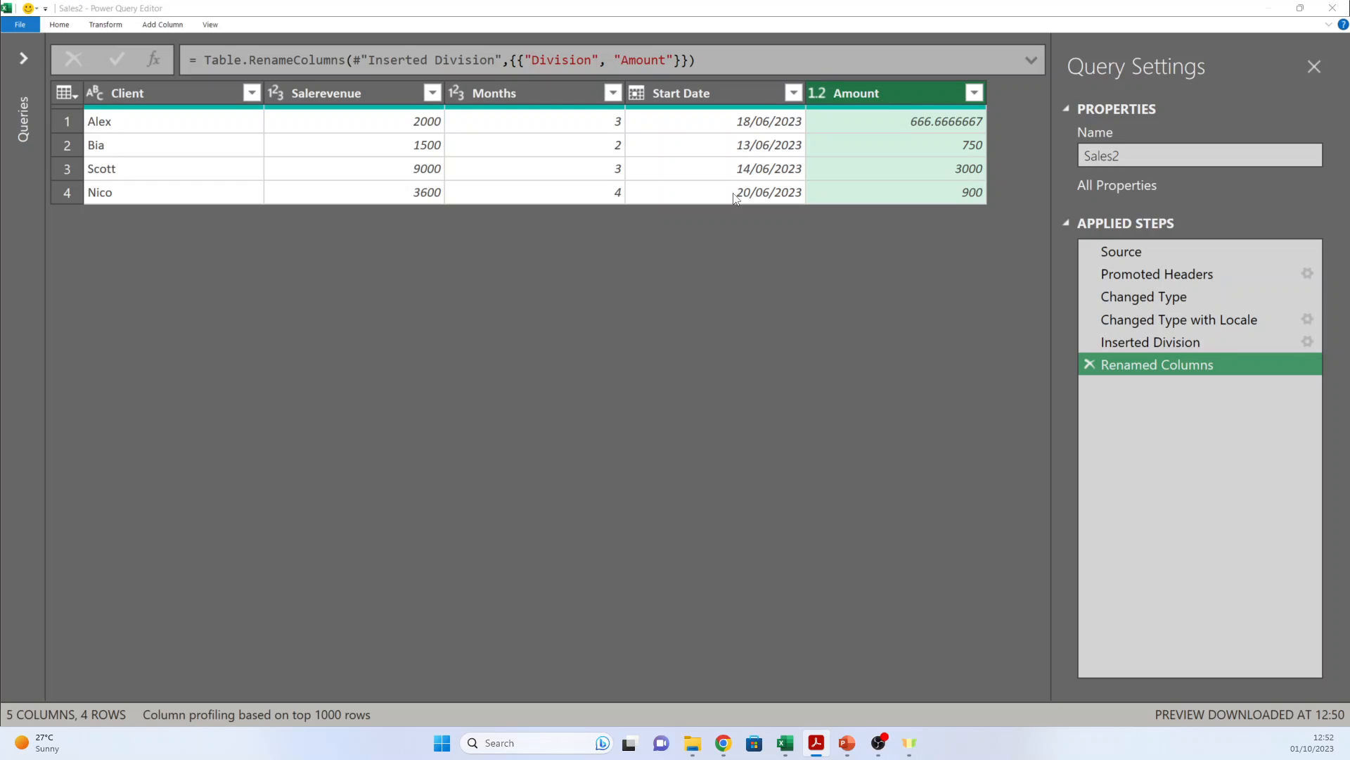
- Add a custom column: if Date.Day([Start Date]) <= 15 then {0 .. [Months] - 1} else {1 .. [Months]}
click(164, 25)
click(65, 55)
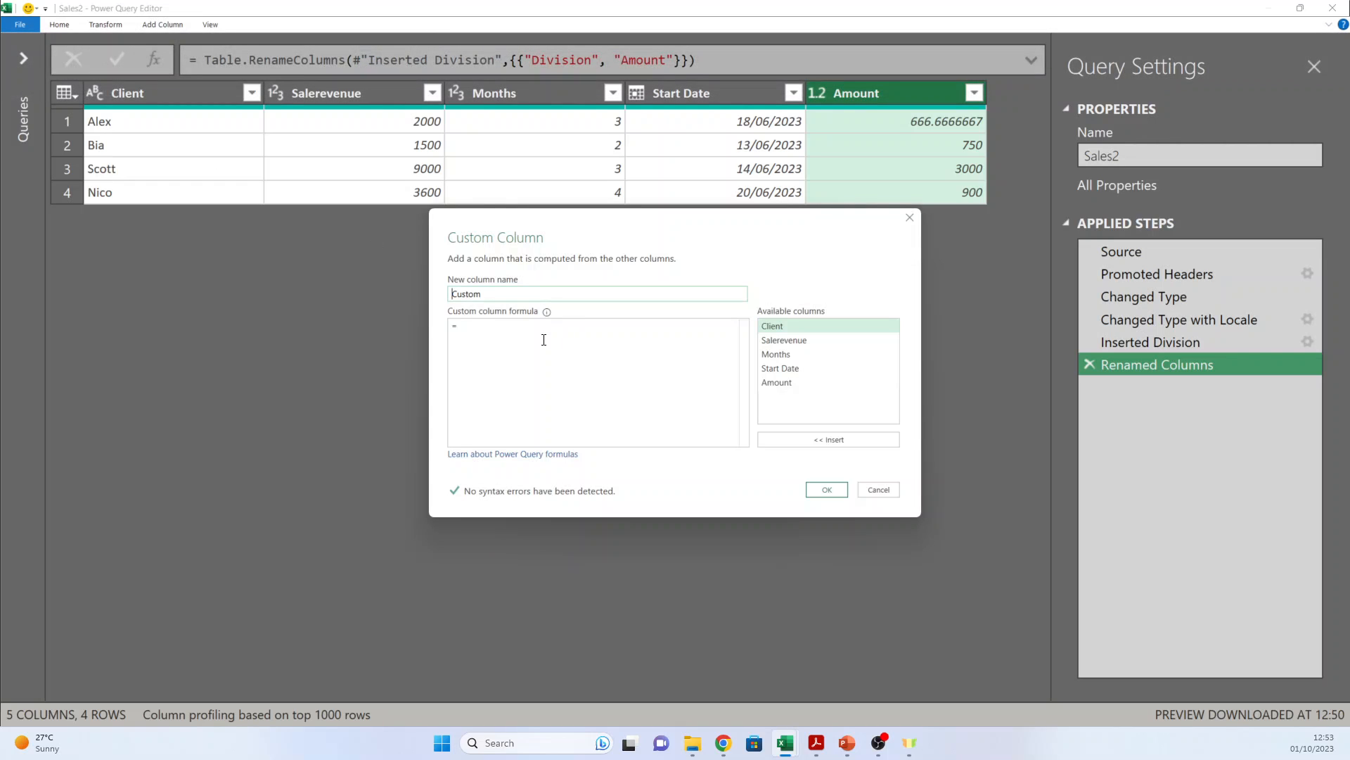
click(511, 332)
text(if Date.Day([Start Date]) <= 15   then { 0 .. [Months] - 1 }   else { 1 .. [Months] })
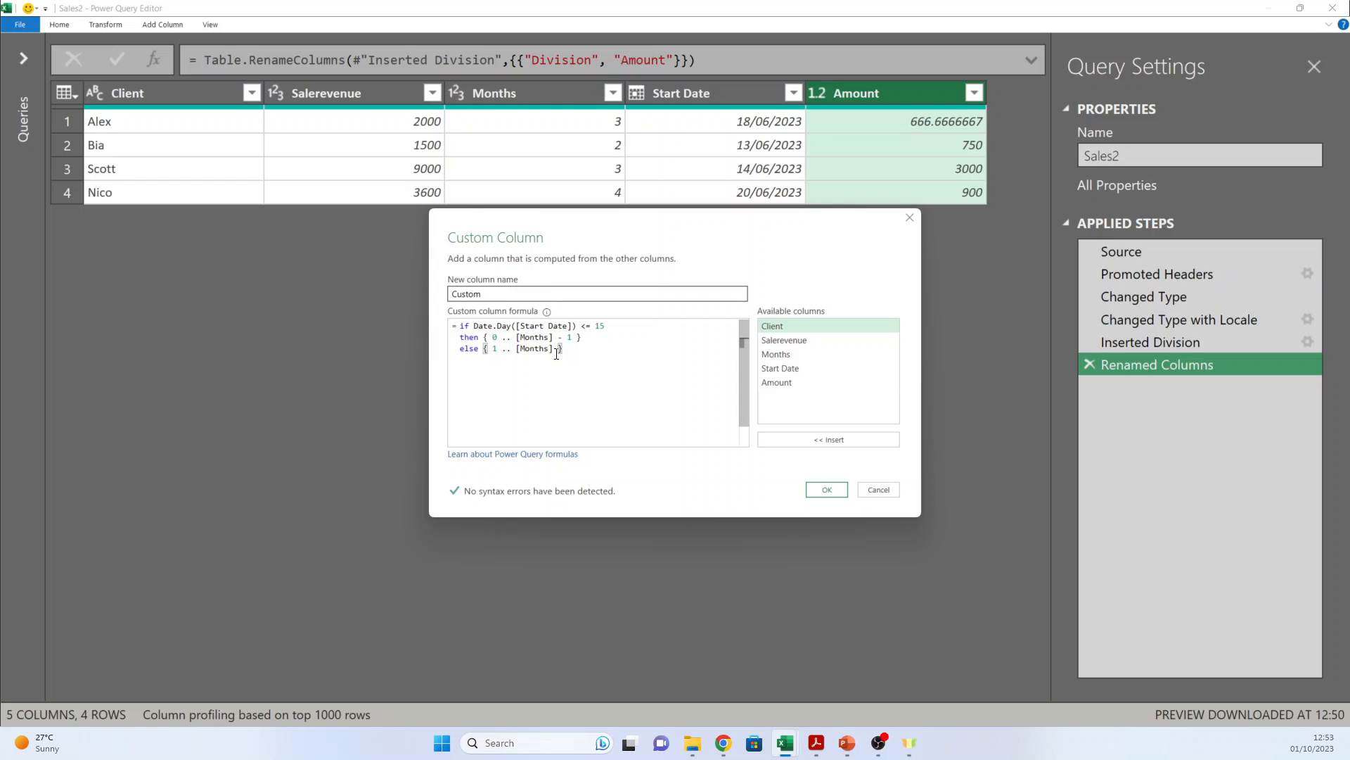
click(827, 491)
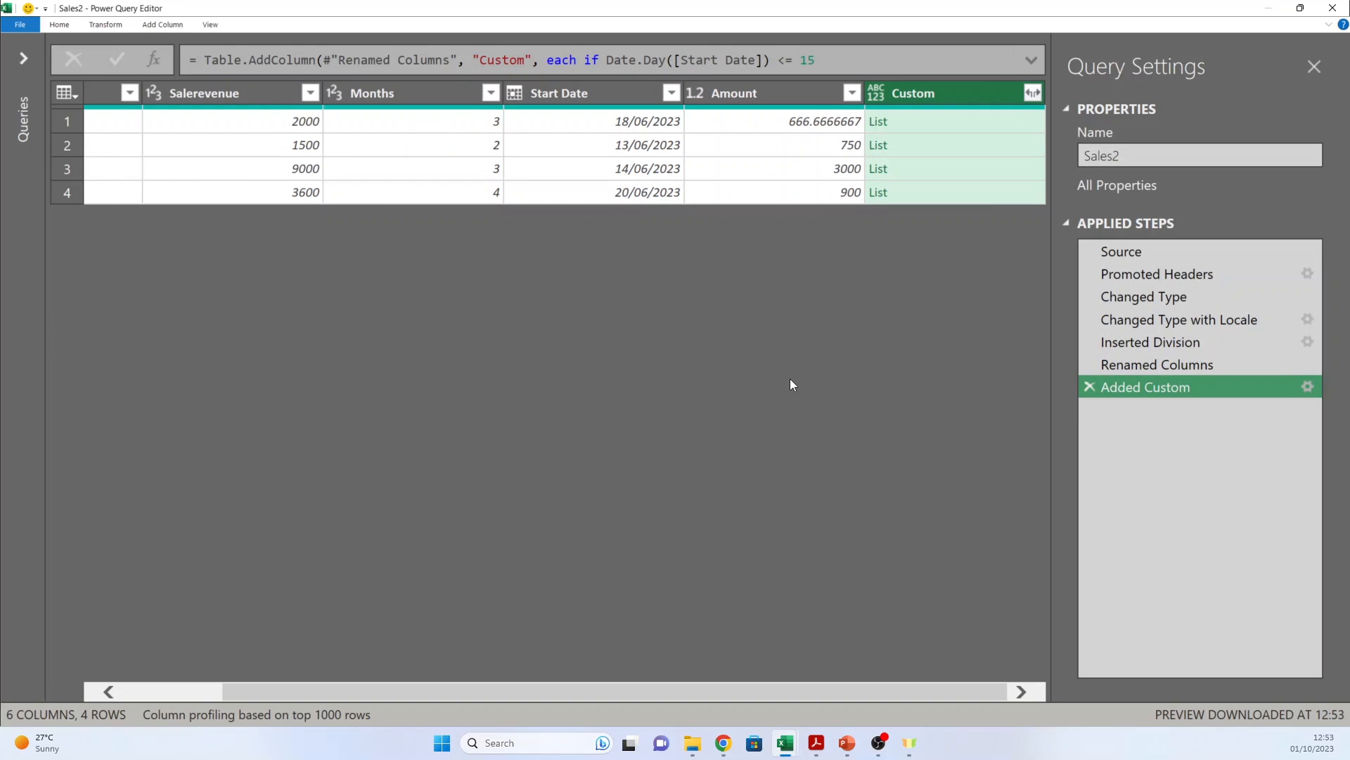
- Preview the Custom column's list in each of rows 1 to 4 against its start date
click(971, 116)
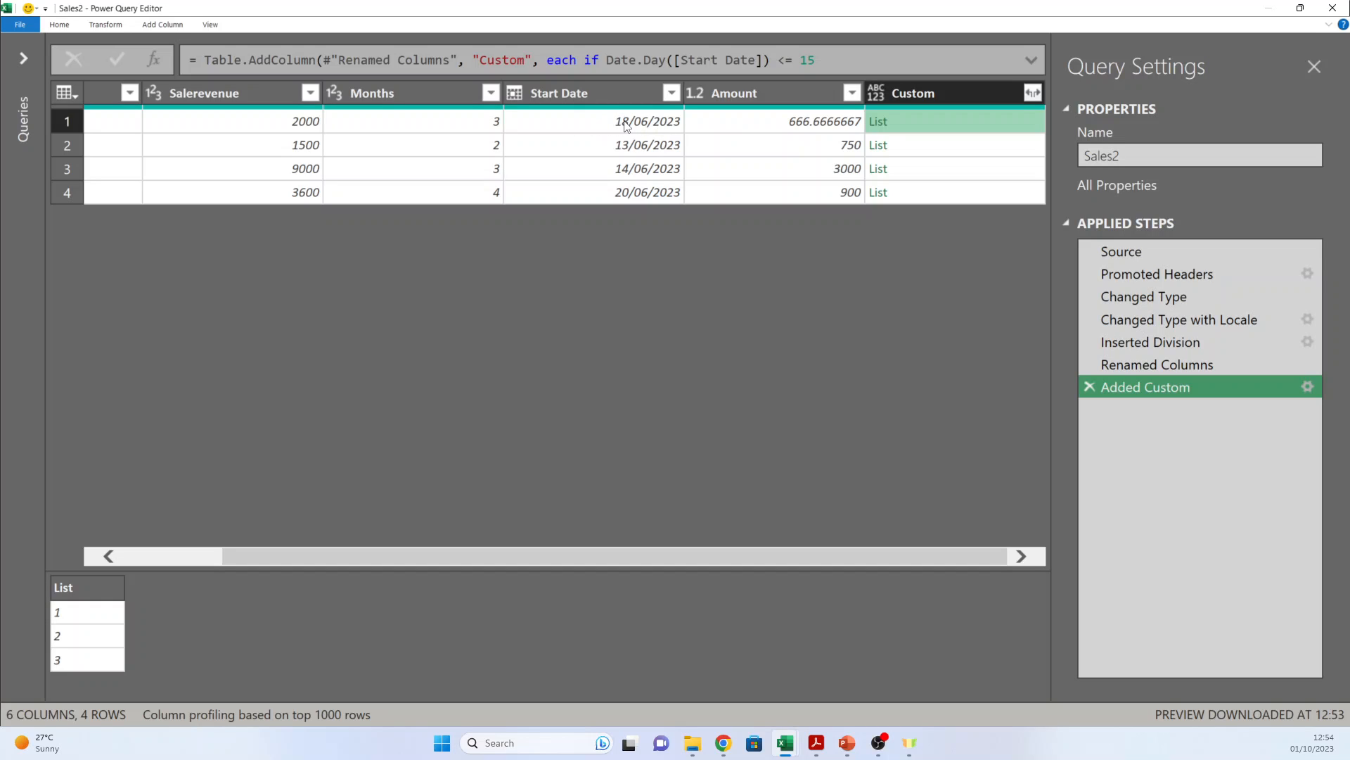
click(970, 148)
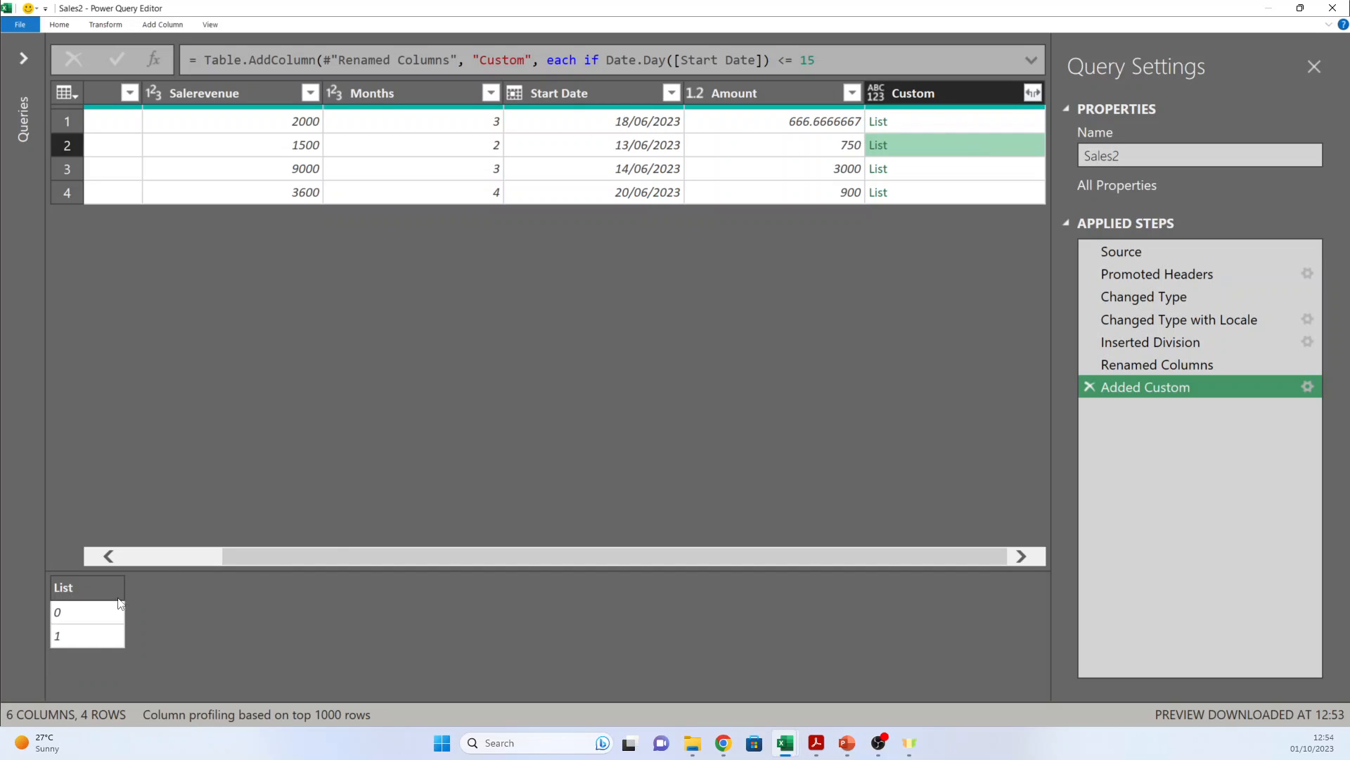
click(960, 174)
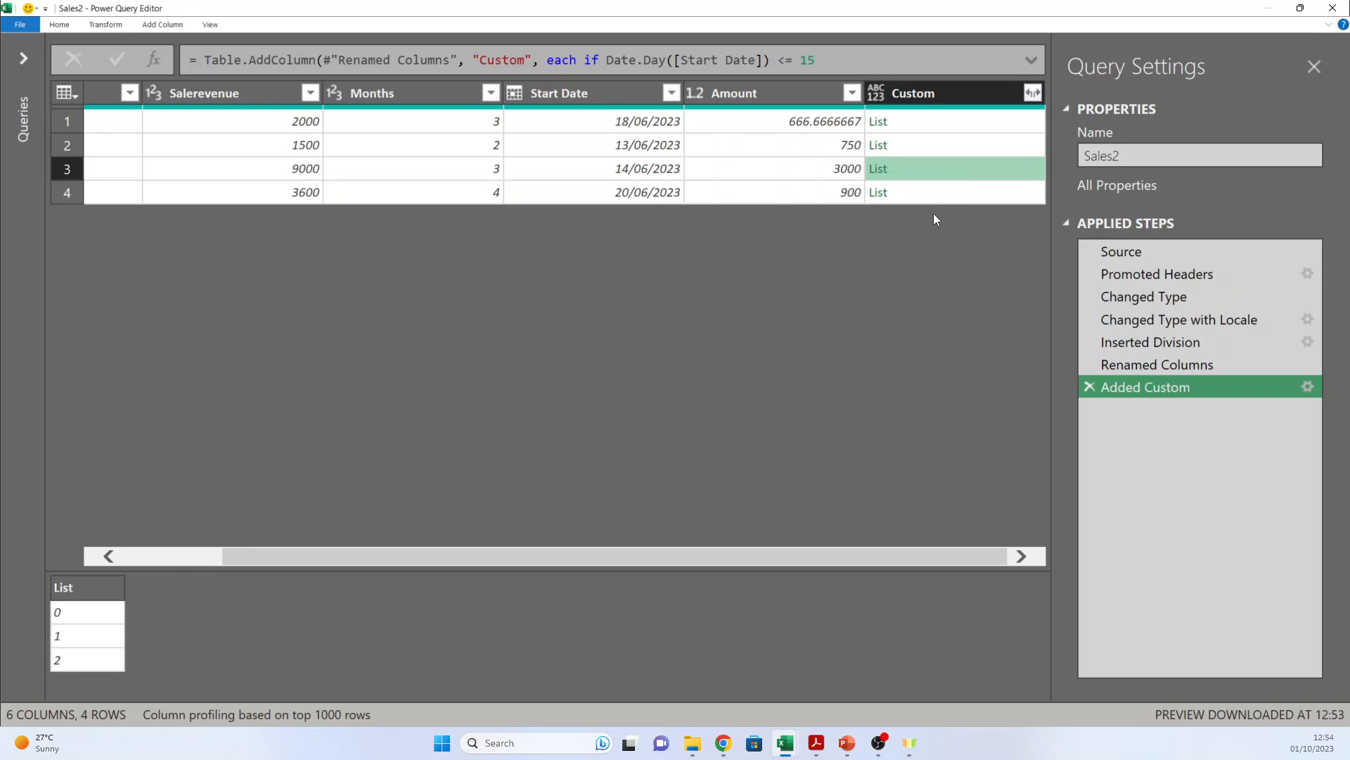
click(964, 192)
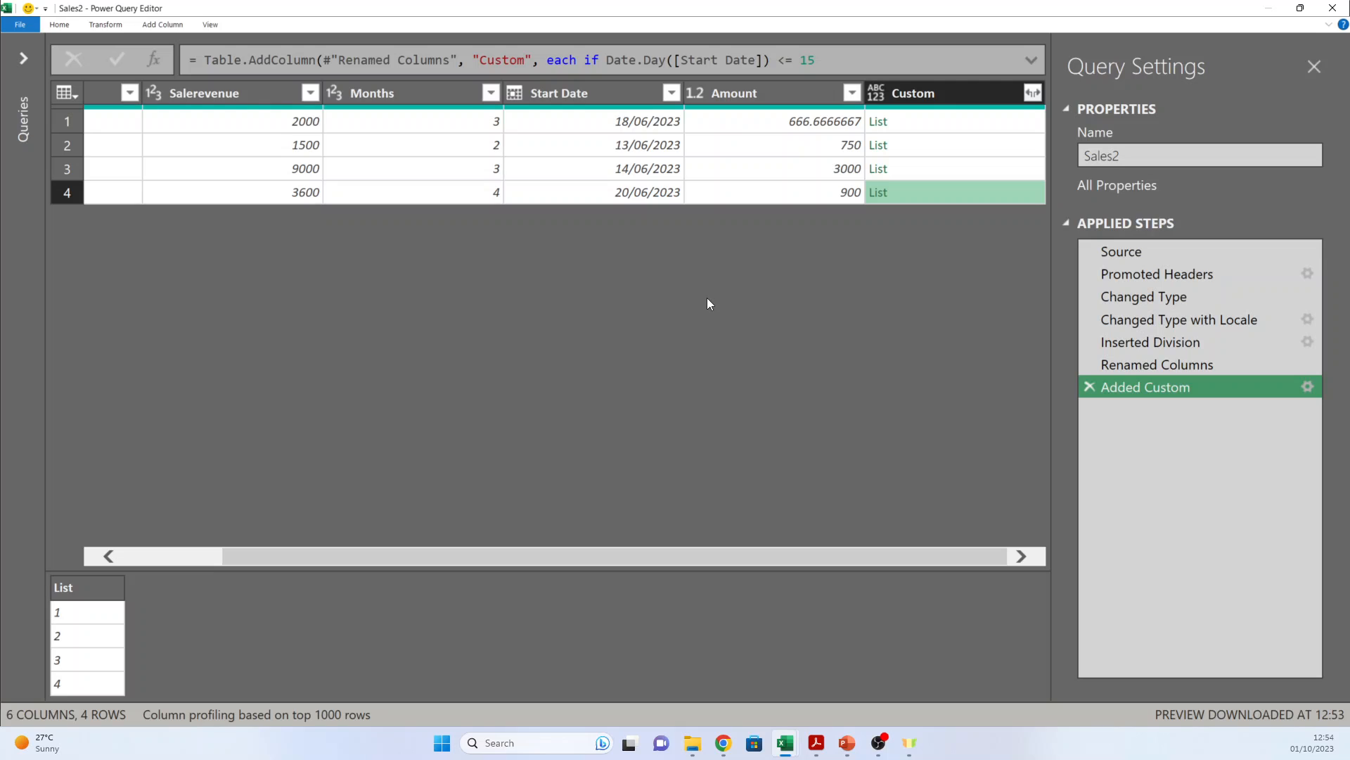
click(162, 26)
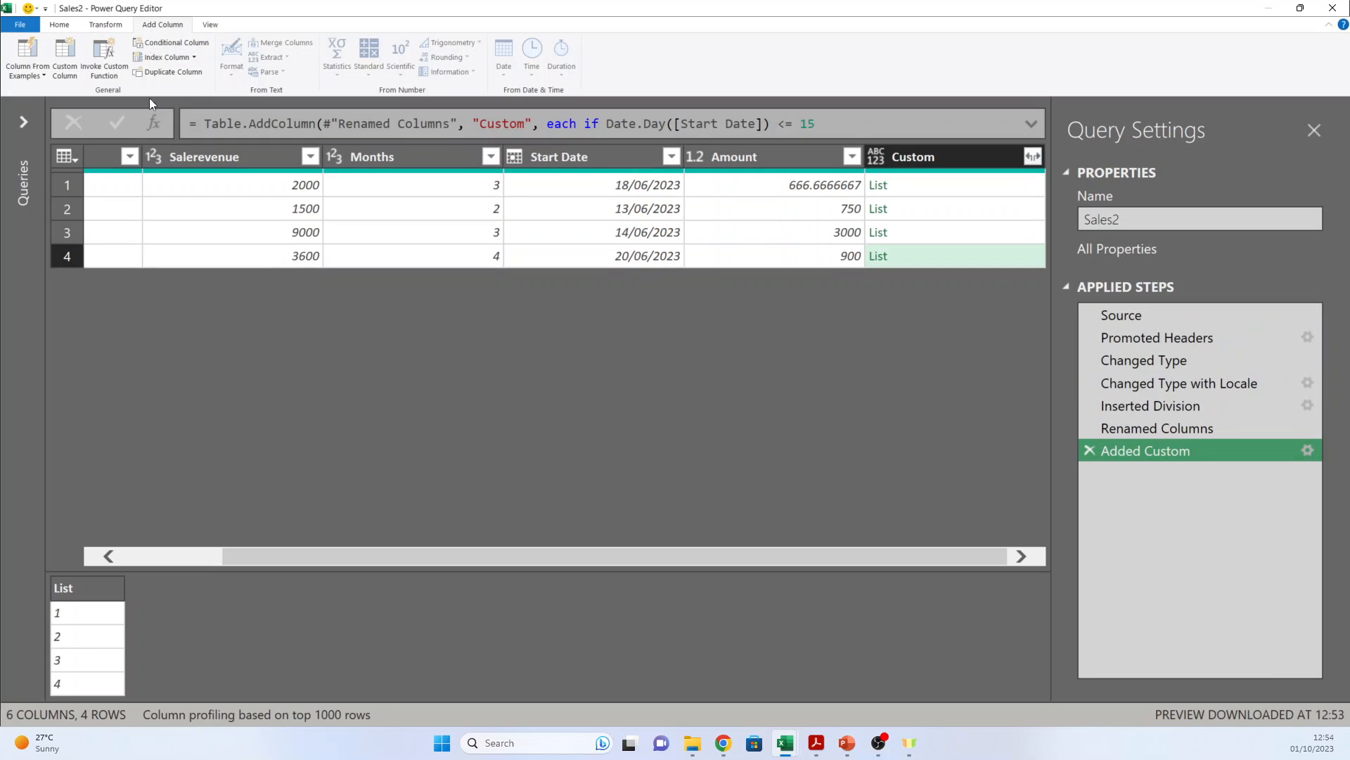
click(65, 58)
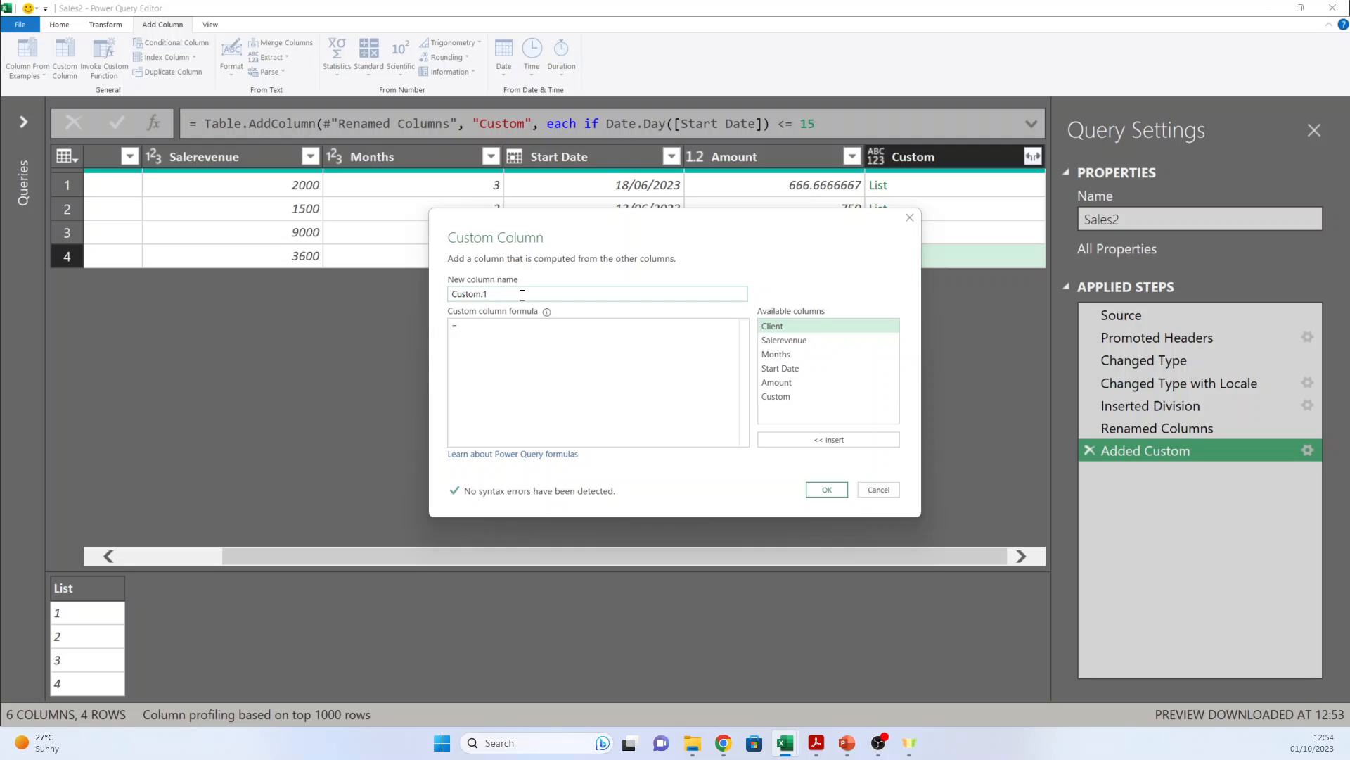
drag(521, 295, 386, 294)
text(Date)
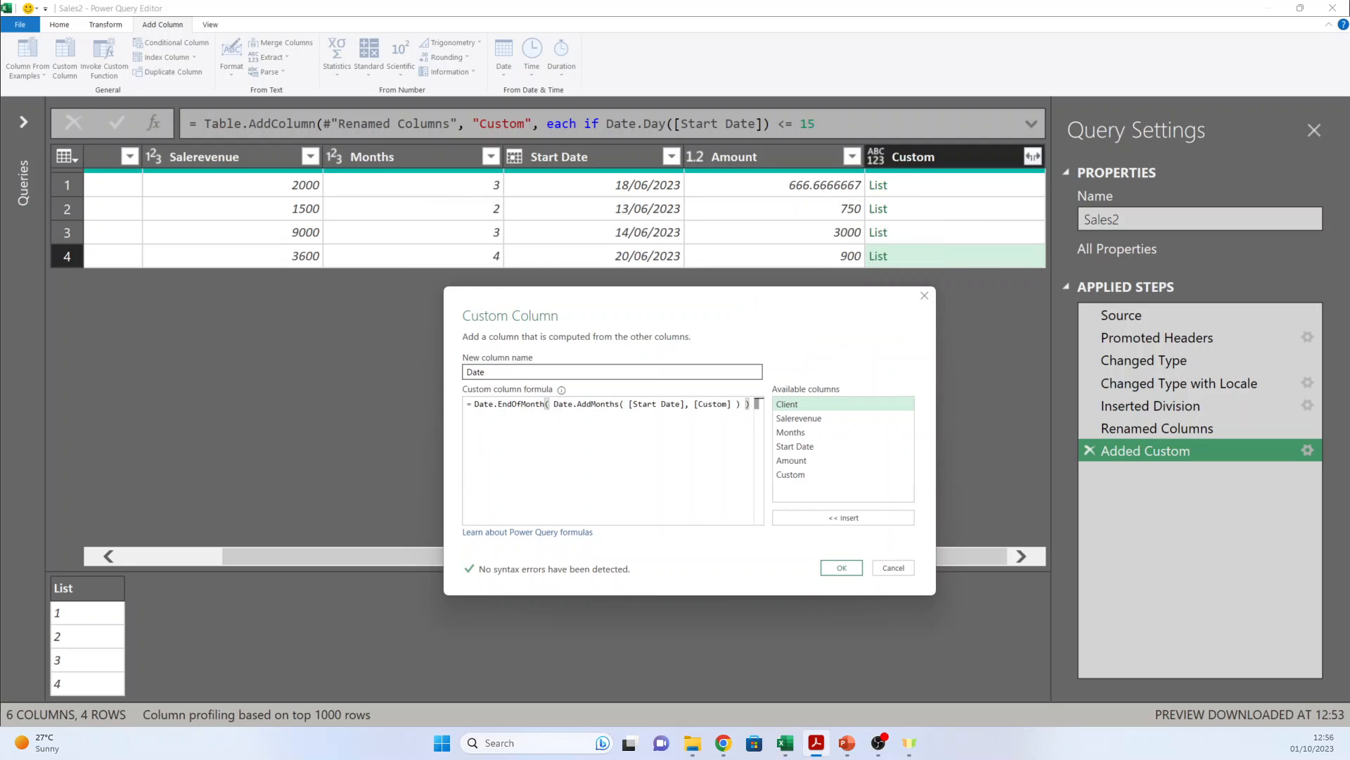
click(927, 294)
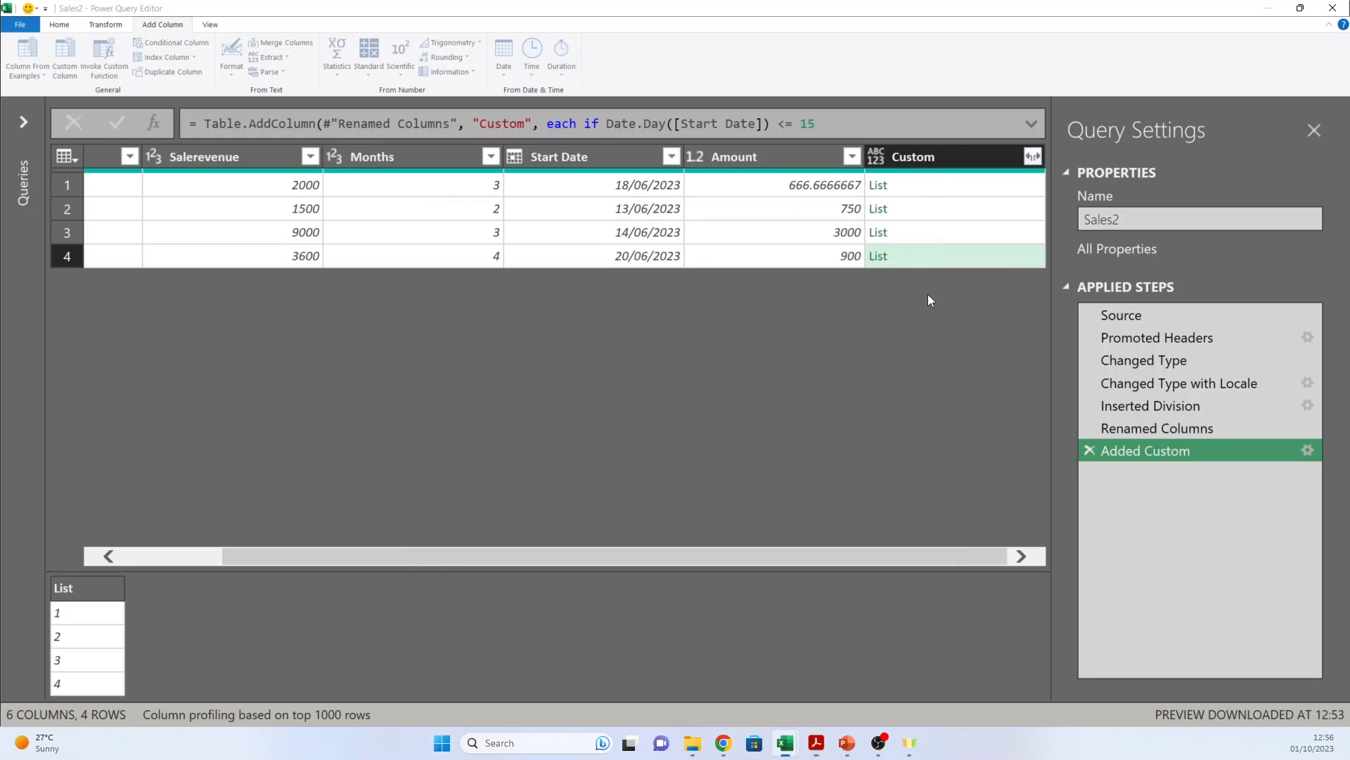
- Expand the lists in the Custom column to new rows
click(1033, 156)
click(989, 187)
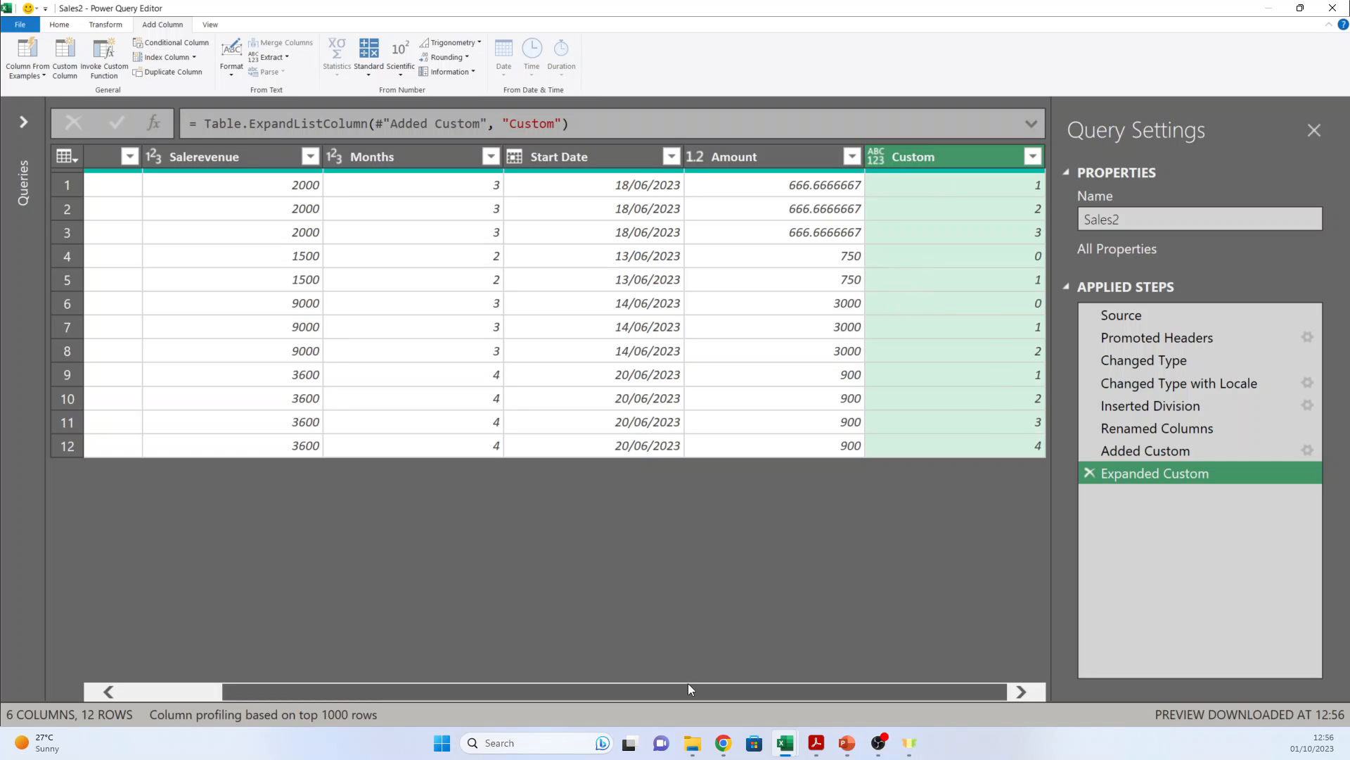
- Add a custom column named Date with the formula Date.EndOfMonth( Date.AddMonths( [Start Date], [Custom] ) )
key(ctrl+minus)
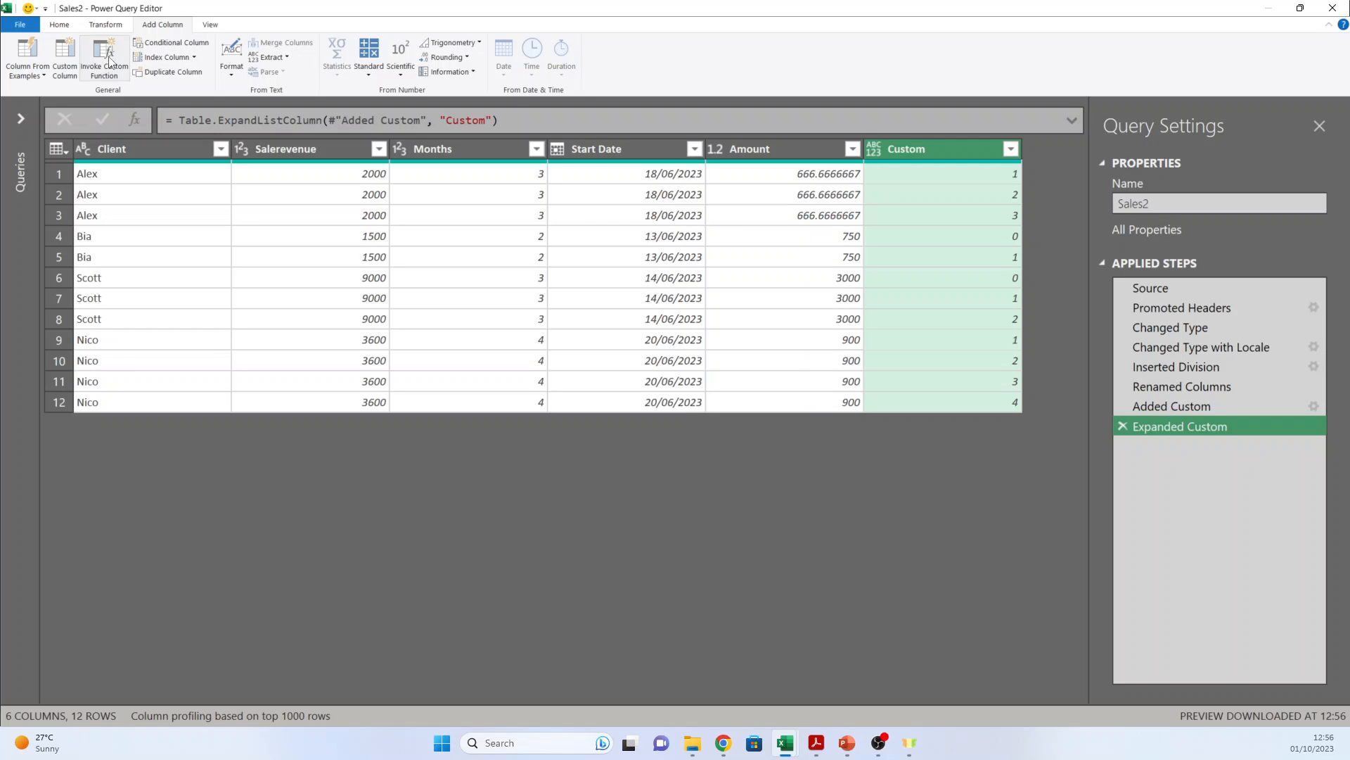
click(68, 56)
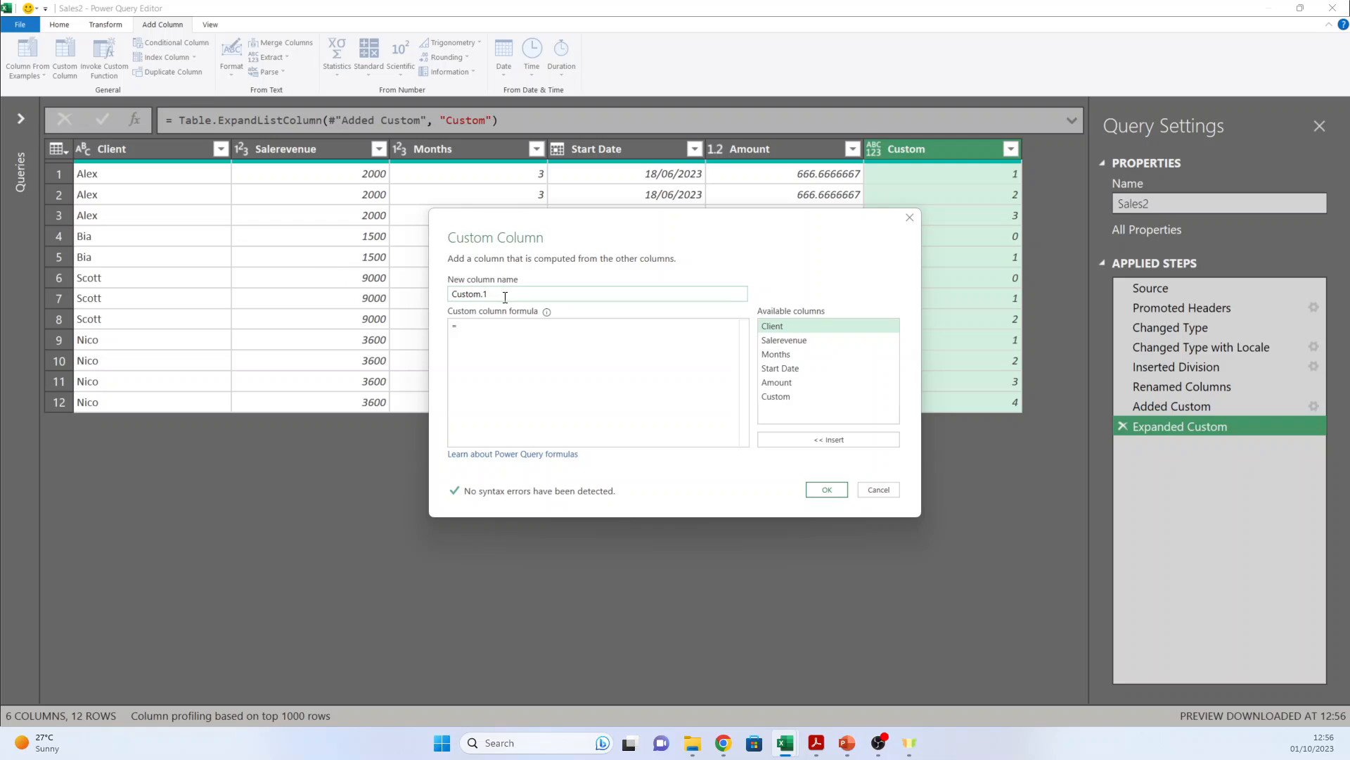
text(Date)
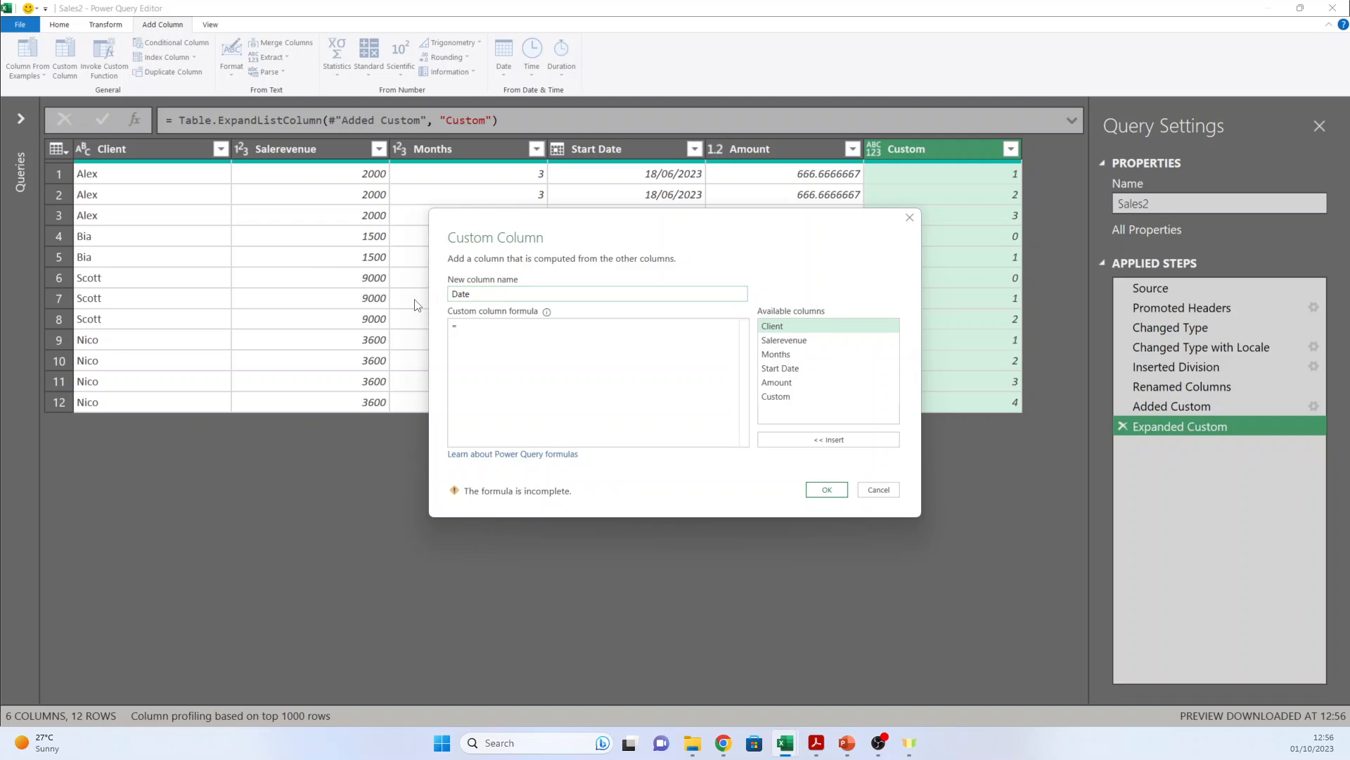
text(Date.EndOfMonth( Date.AddMonths( [Start Date], [Custom] ) ))
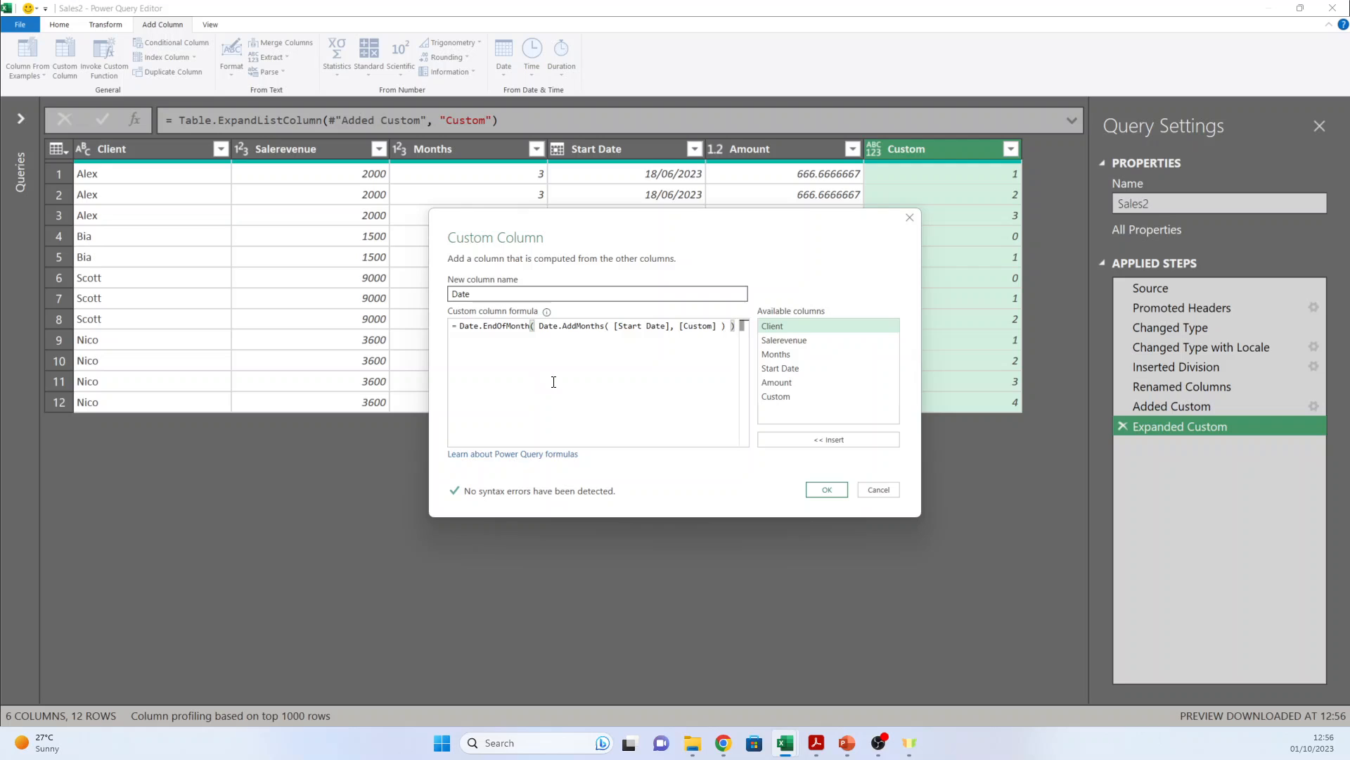
drag(749, 226, 694, 272)
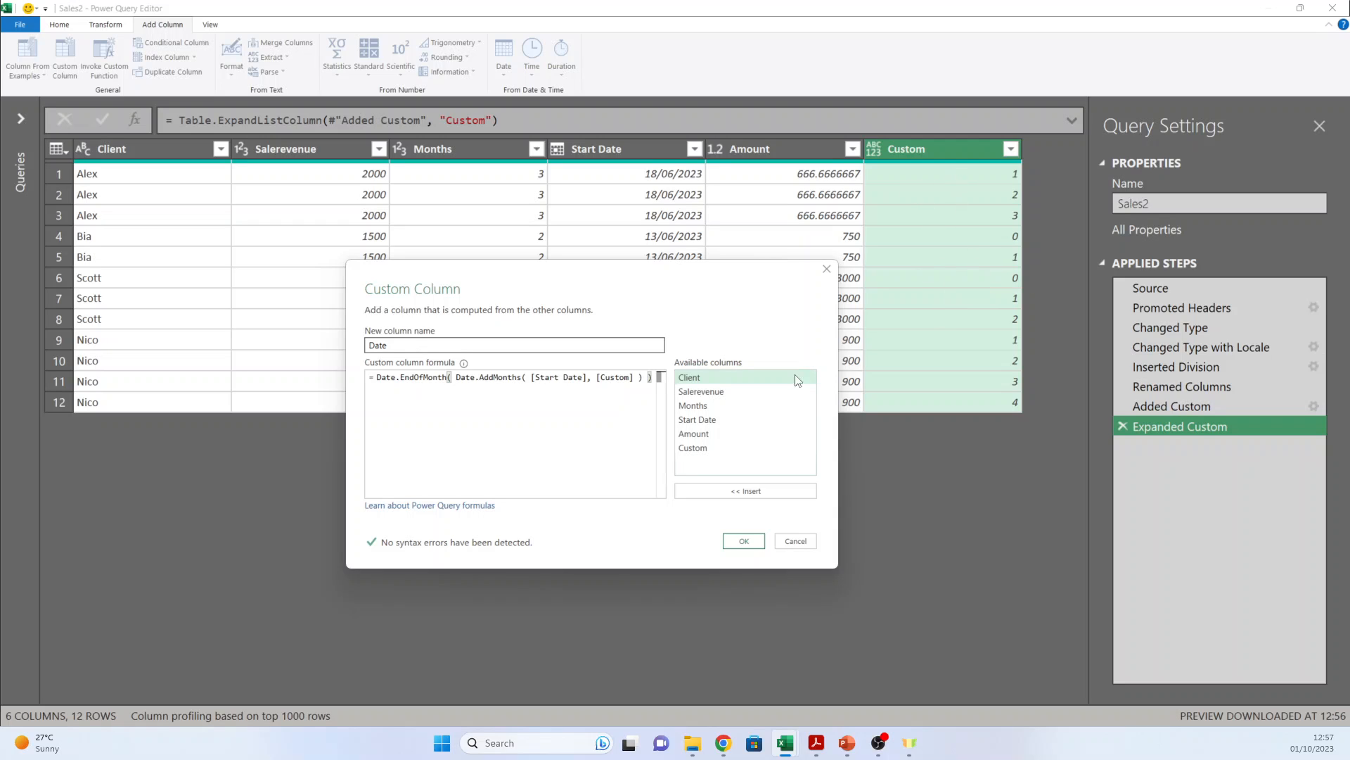
click(743, 541)
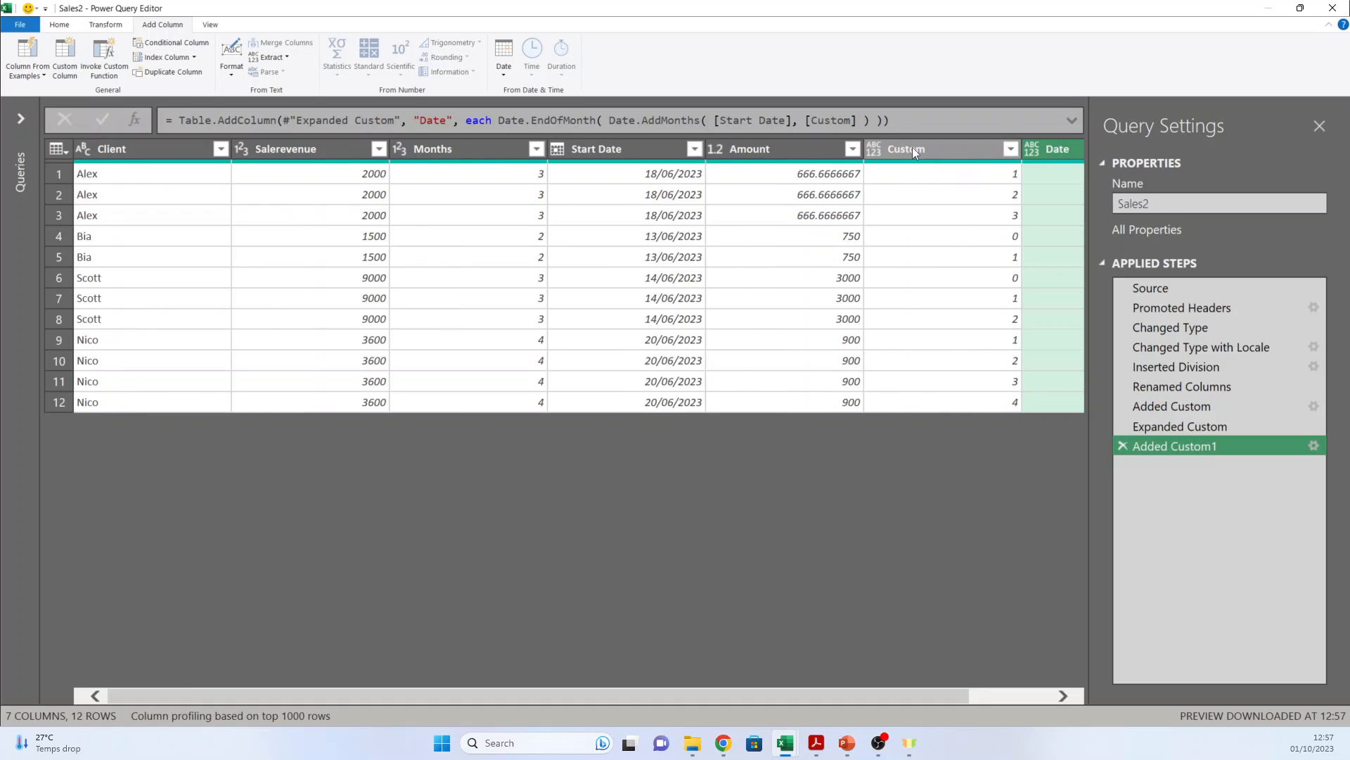
- Keep only the Client, Amount and Date columns and remove all other columns
click(170, 150)
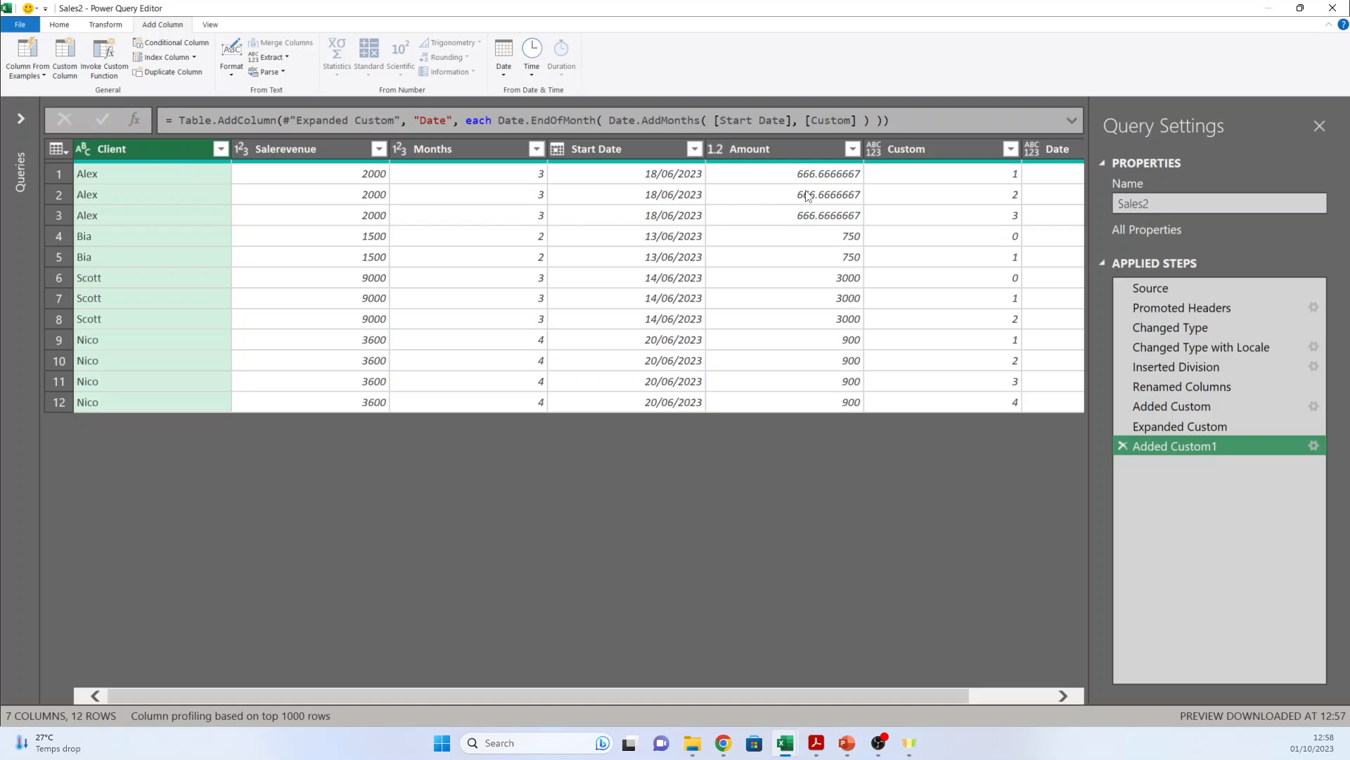
ctrl+click(780, 149)
ctrl+click(1053, 149)
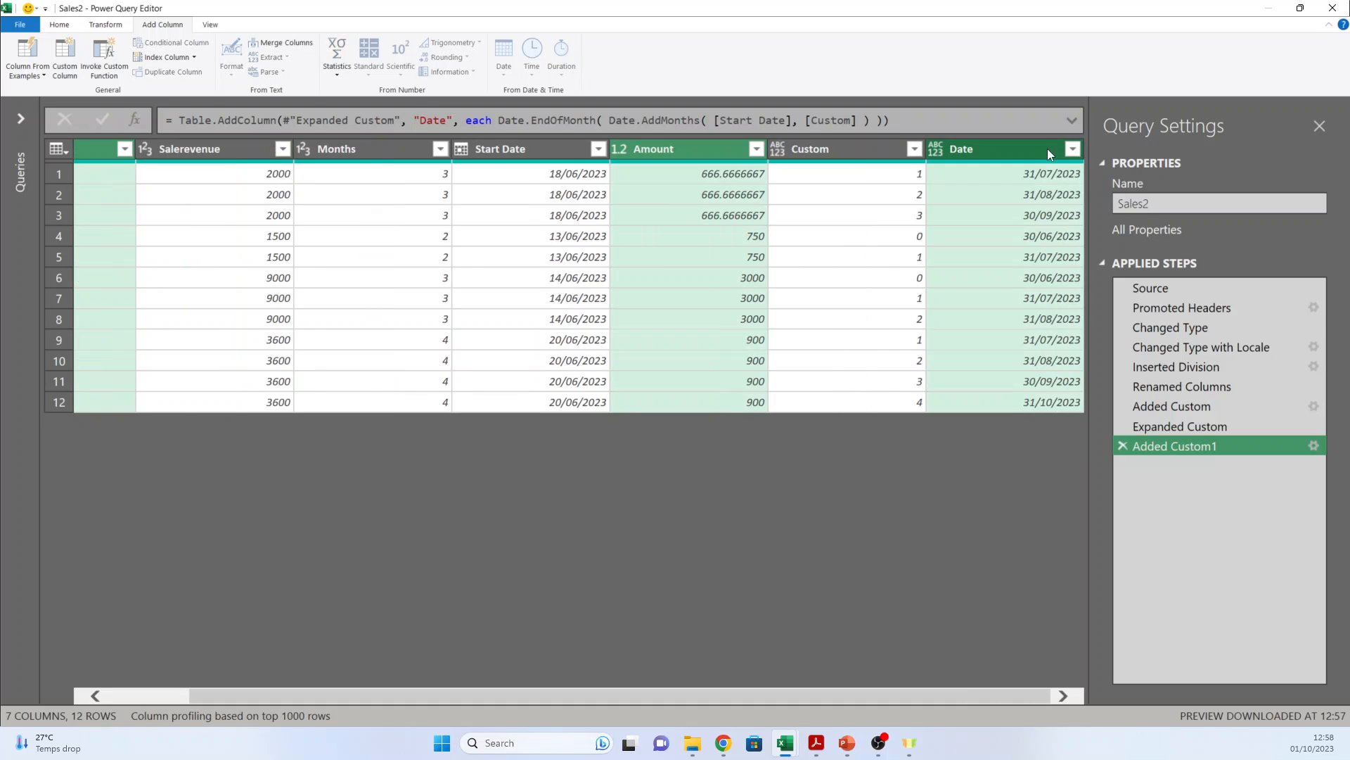
right_click(972, 150)
click(780, 177)
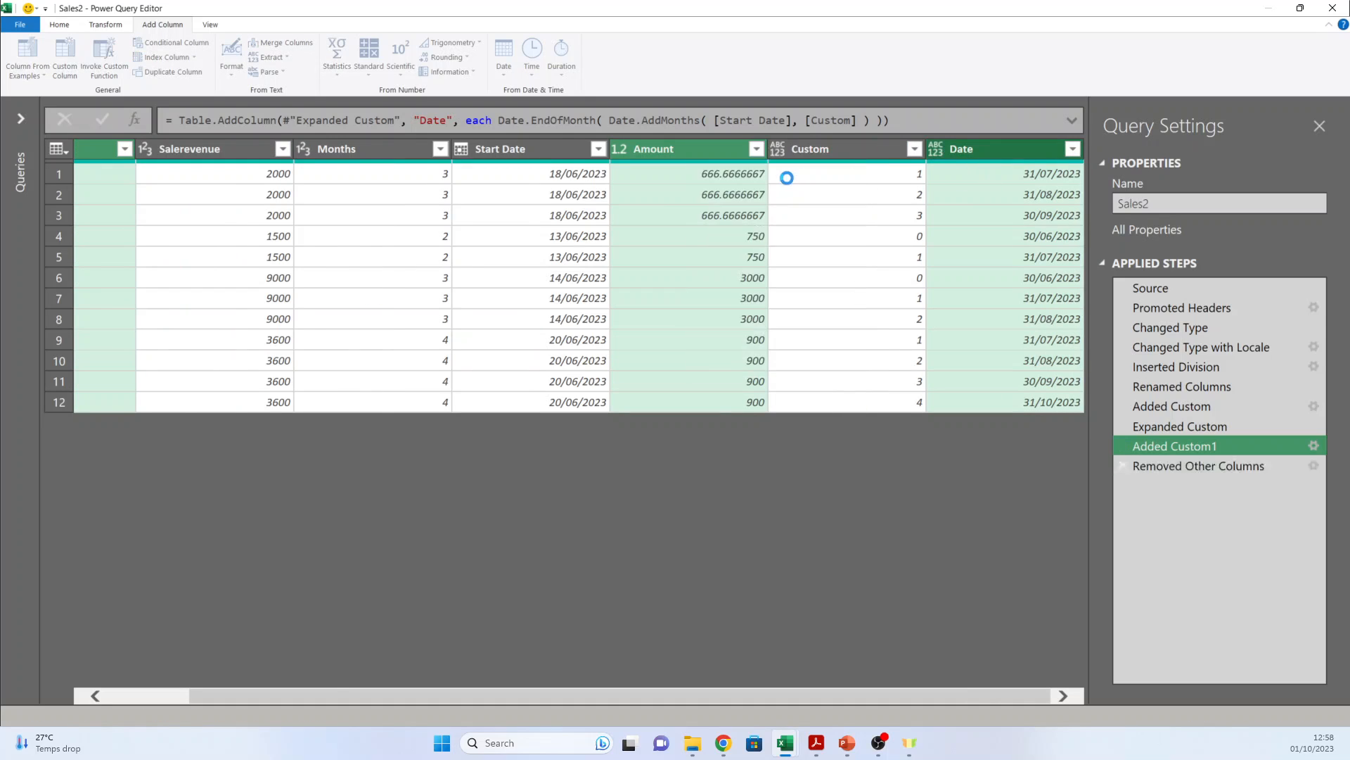
- Change the Date column's type using locale to Date with English (United Kingdom)
click(399, 151)
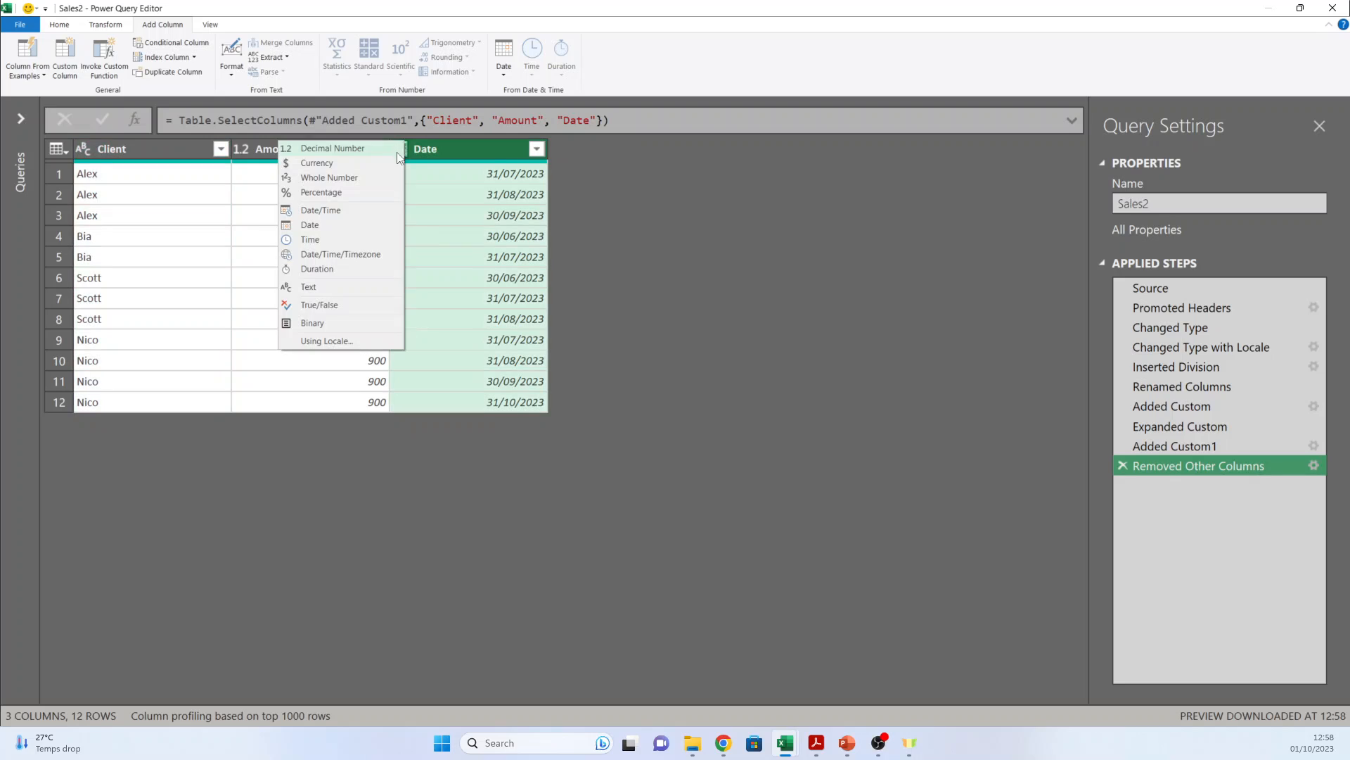
click(354, 357)
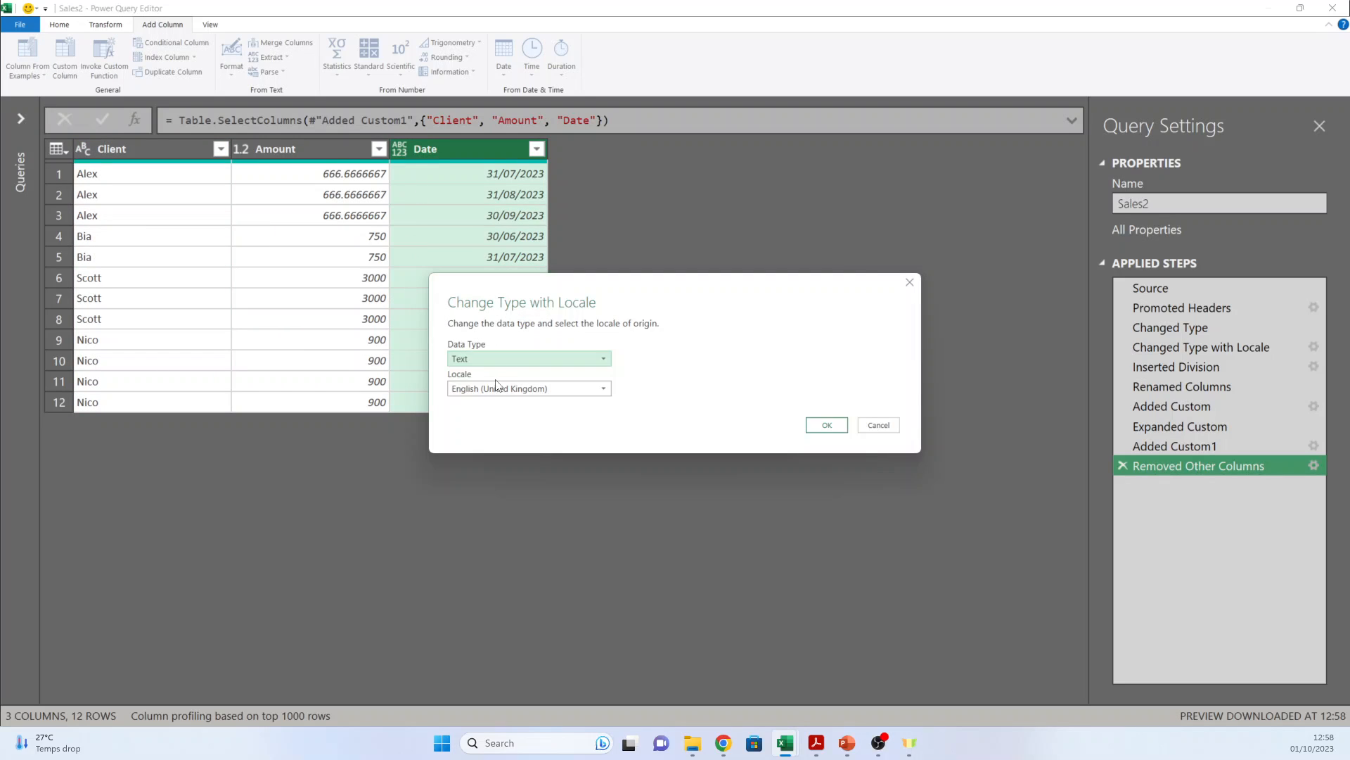
click(497, 359)
click(496, 441)
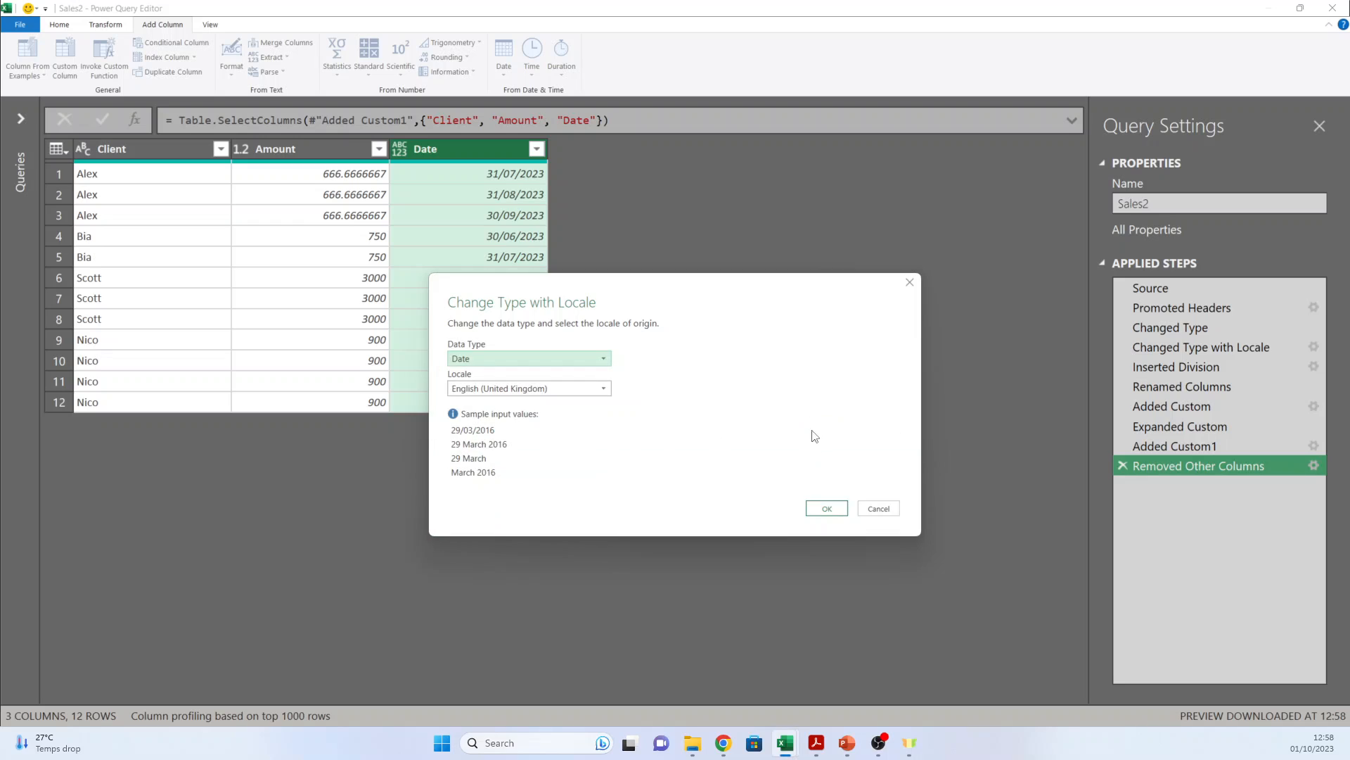
click(828, 508)
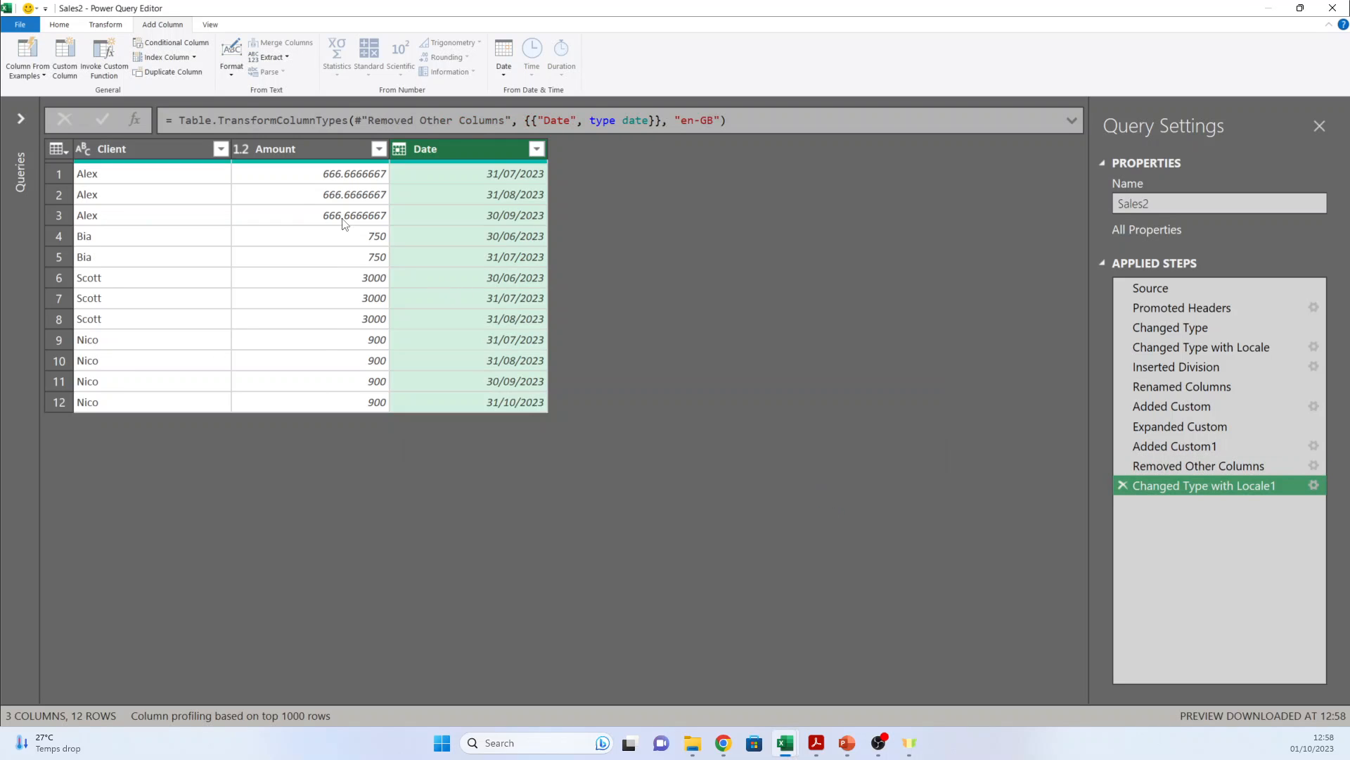
key(alt+Tab)
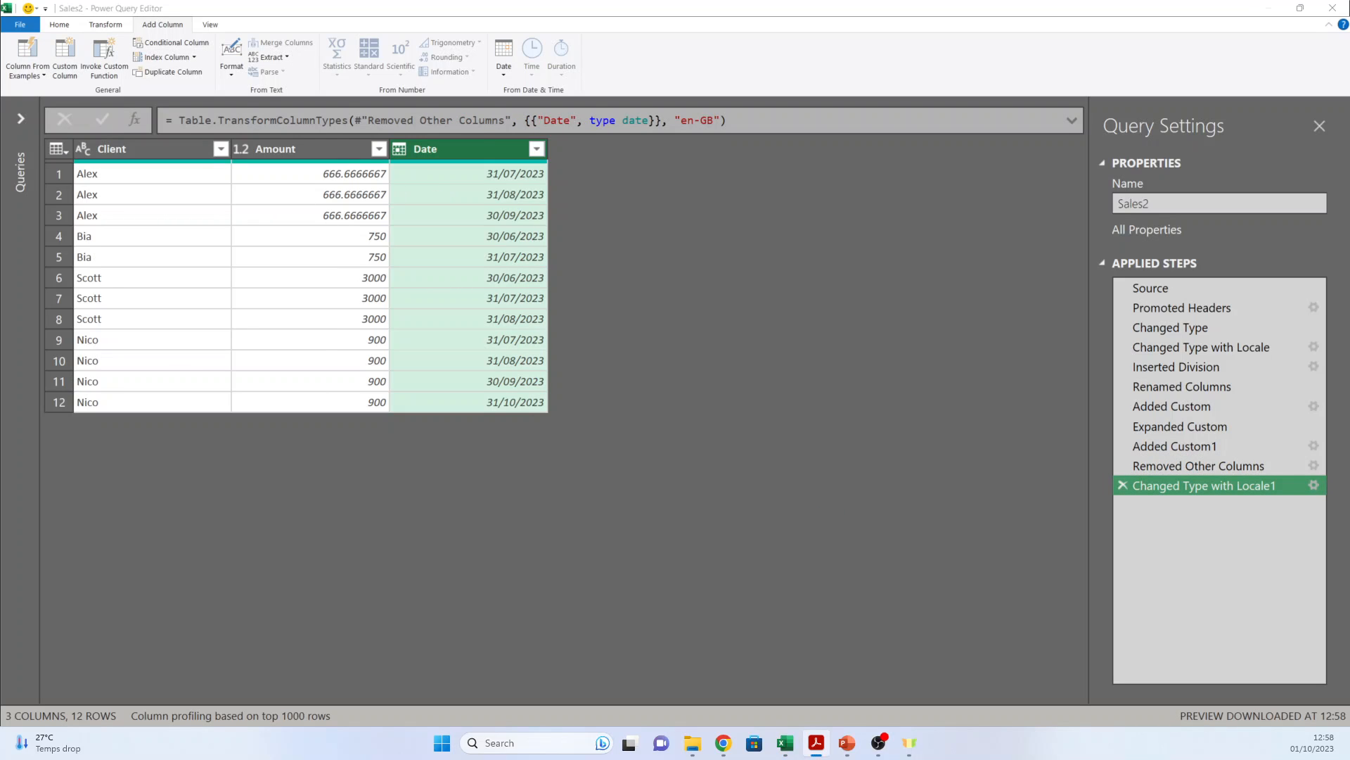
click(453, 470)
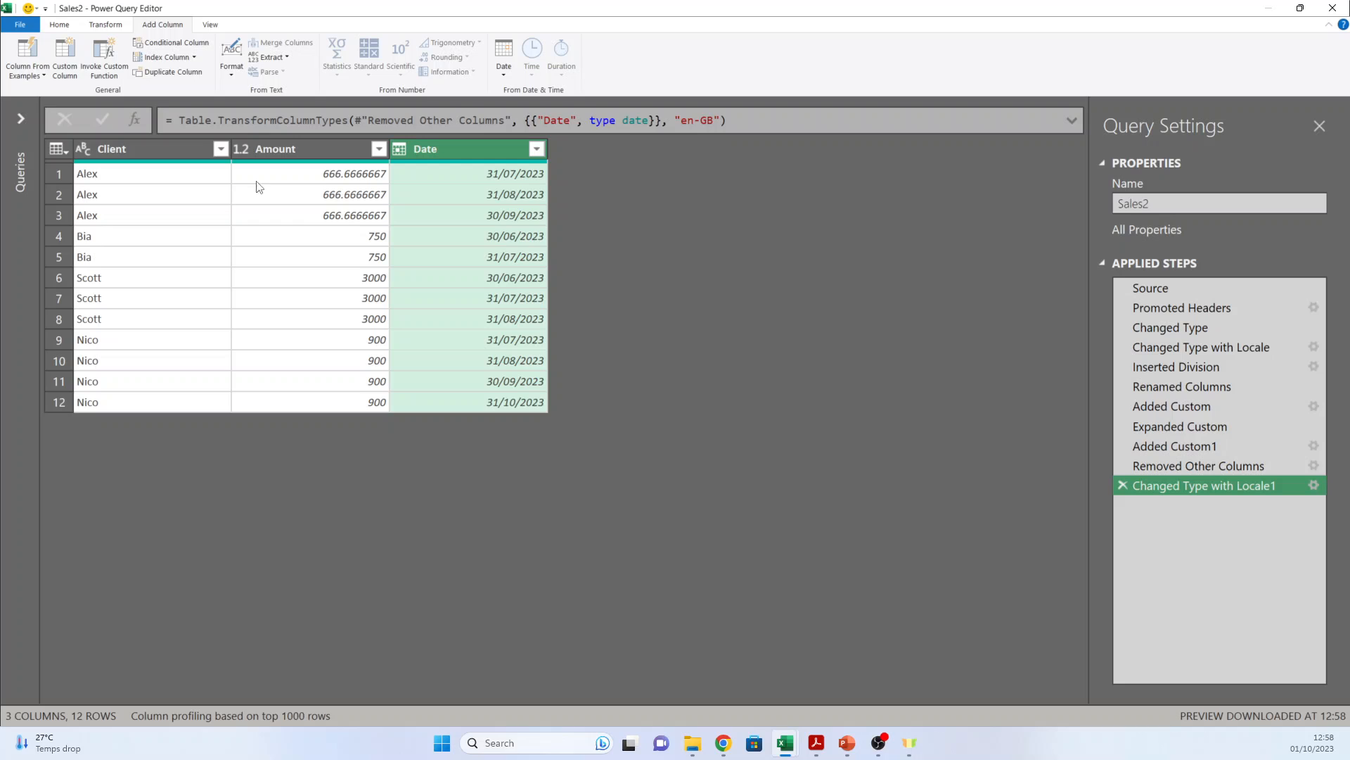
- Load the Sales2 query as a table to cell F2 of the existing worksheet and close the queries pane
click(59, 24)
click(18, 76)
click(28, 90)
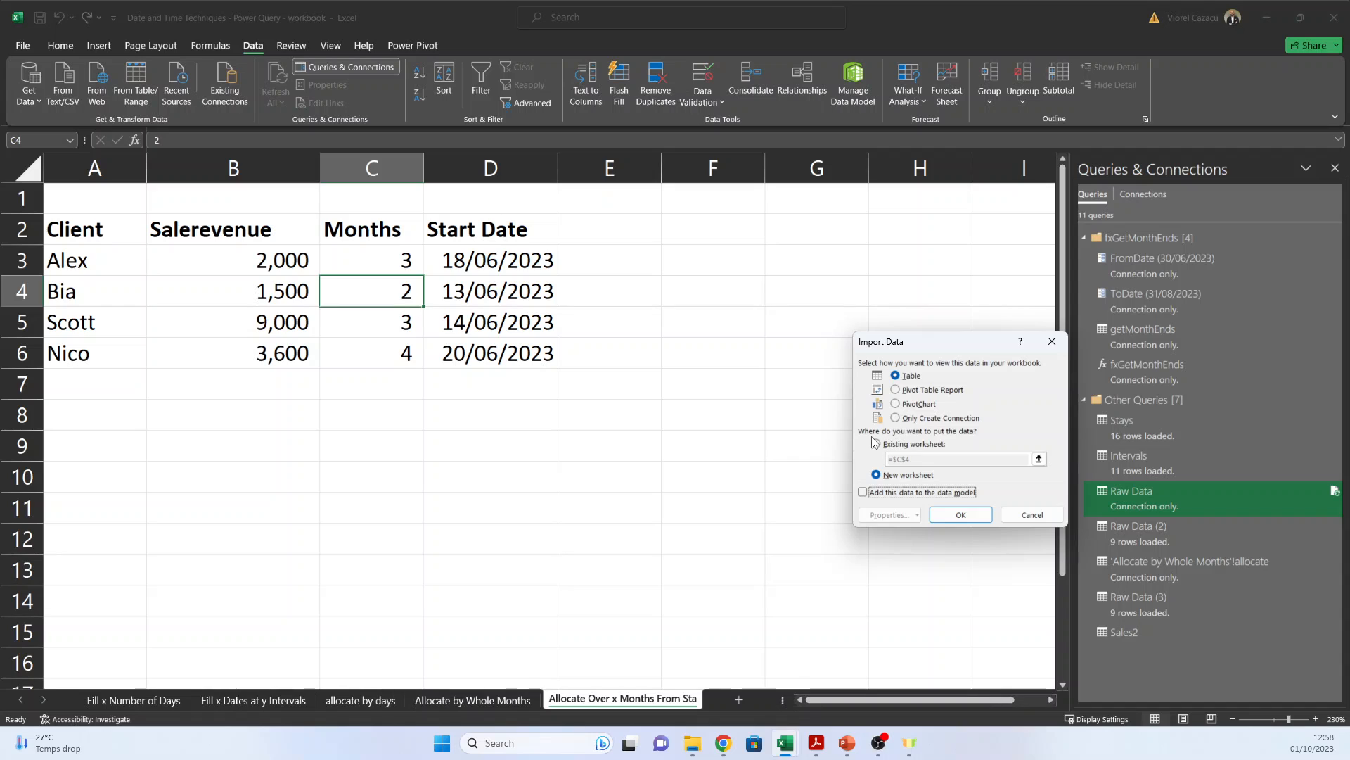
click(880, 446)
click(711, 226)
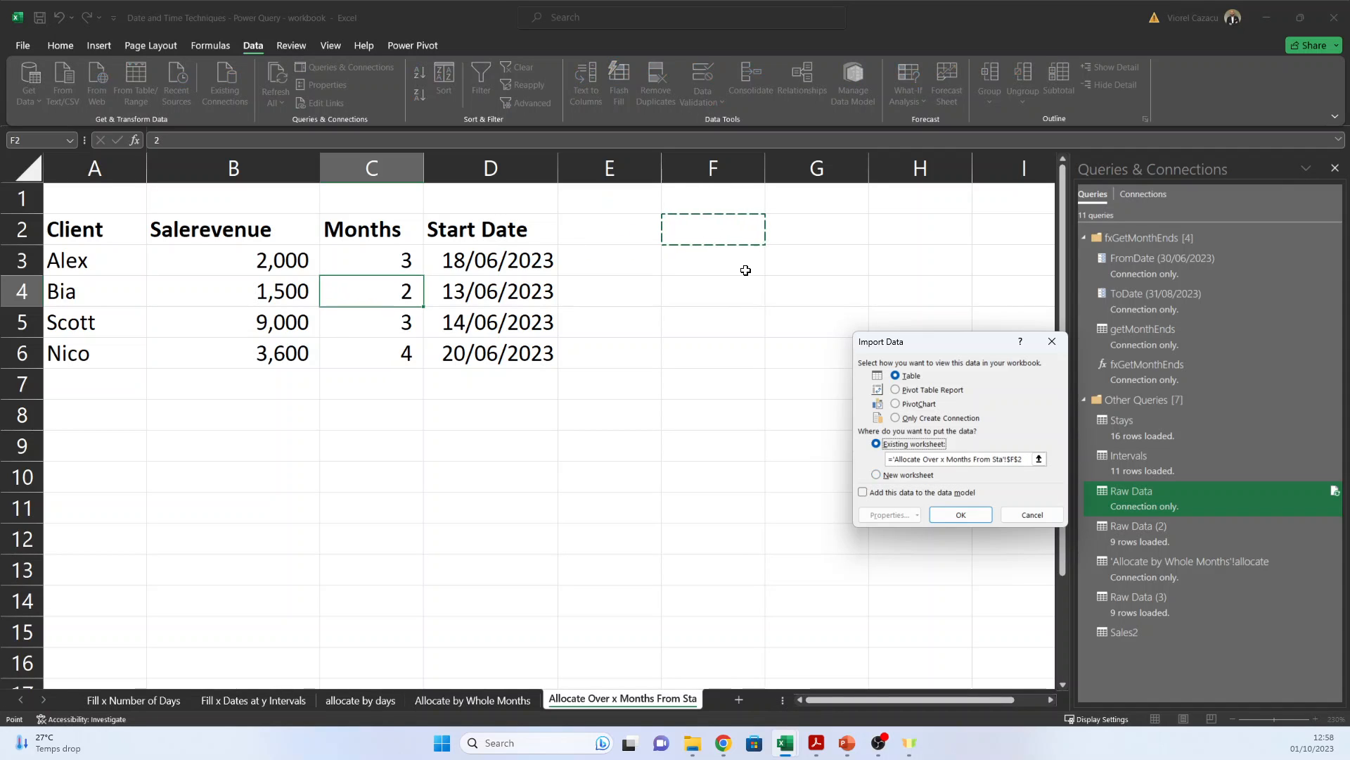
click(959, 514)
click(1335, 168)
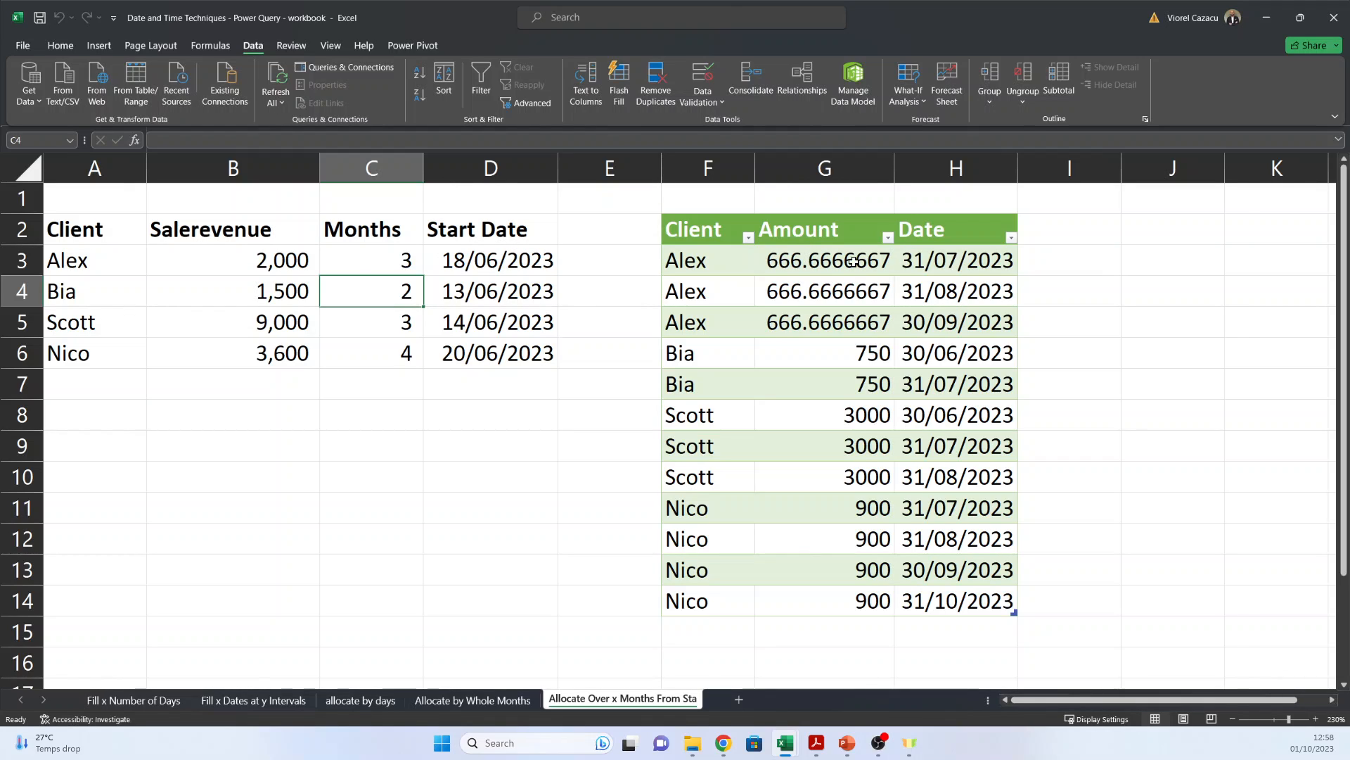
- Compare the month-end dates in the loaded table with each client's start date in the source data
click(918, 264)
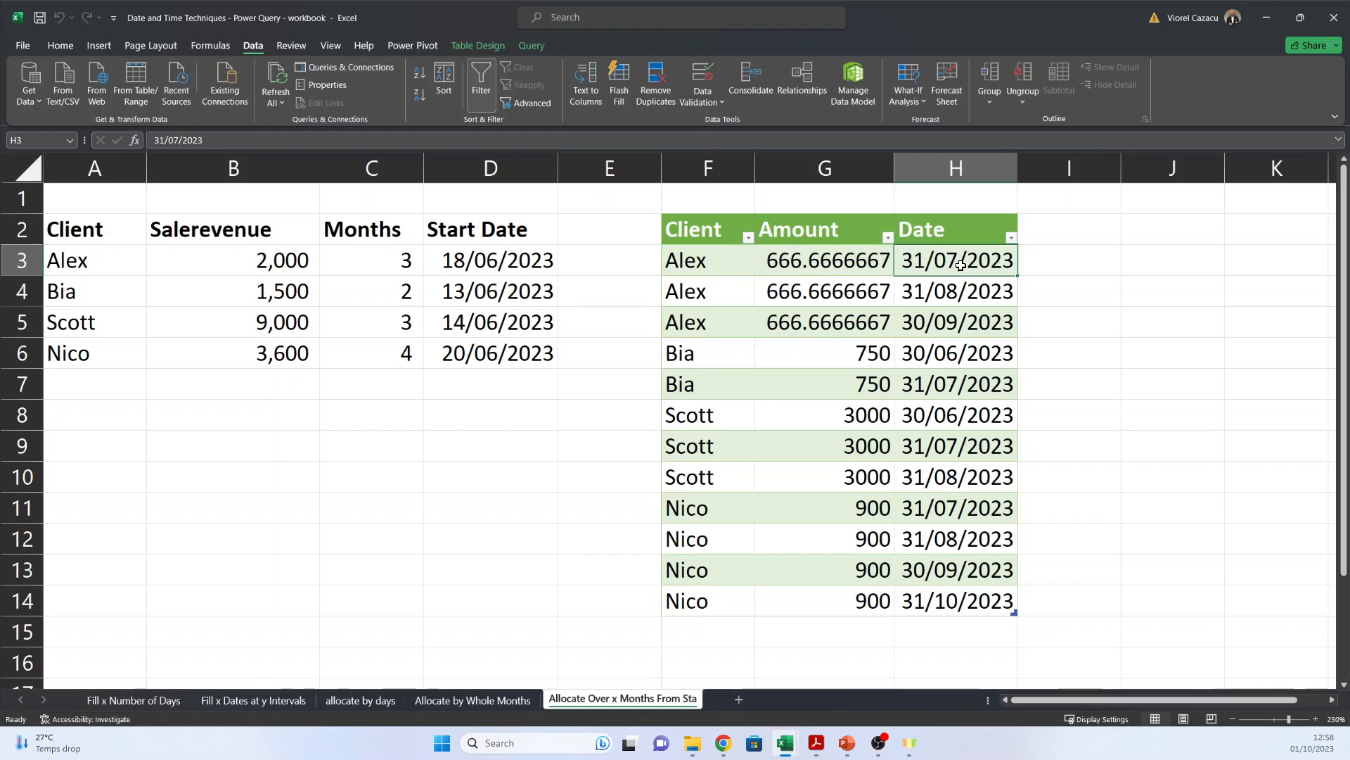
click(500, 264)
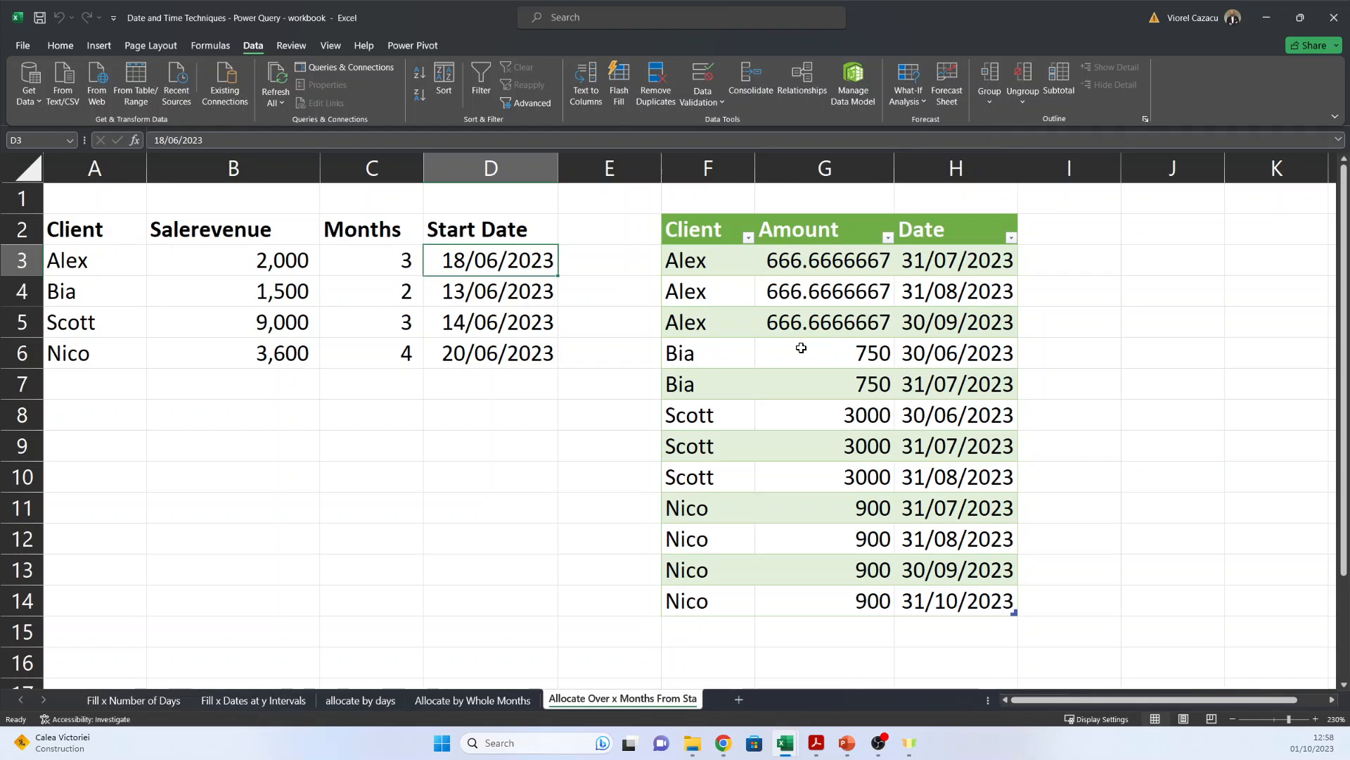
click(946, 348)
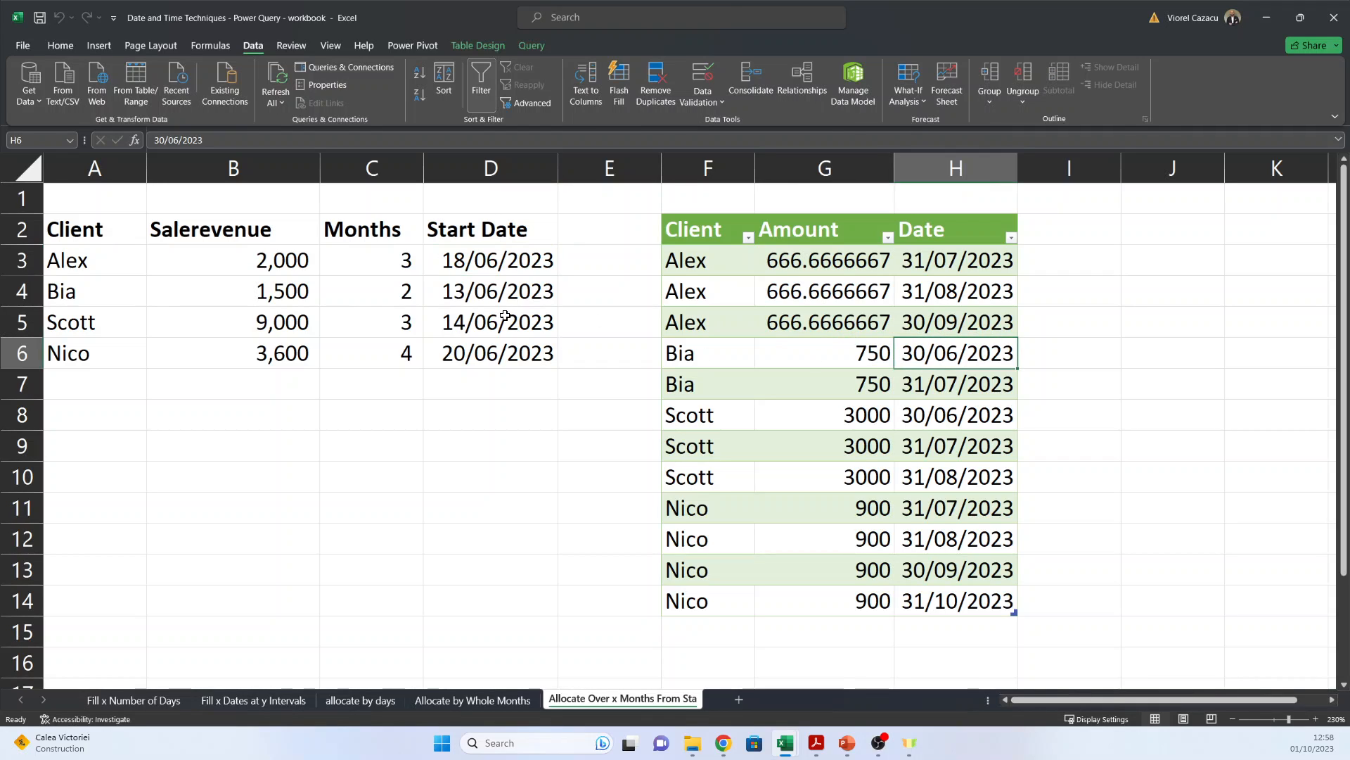
click(496, 320)
click(499, 297)
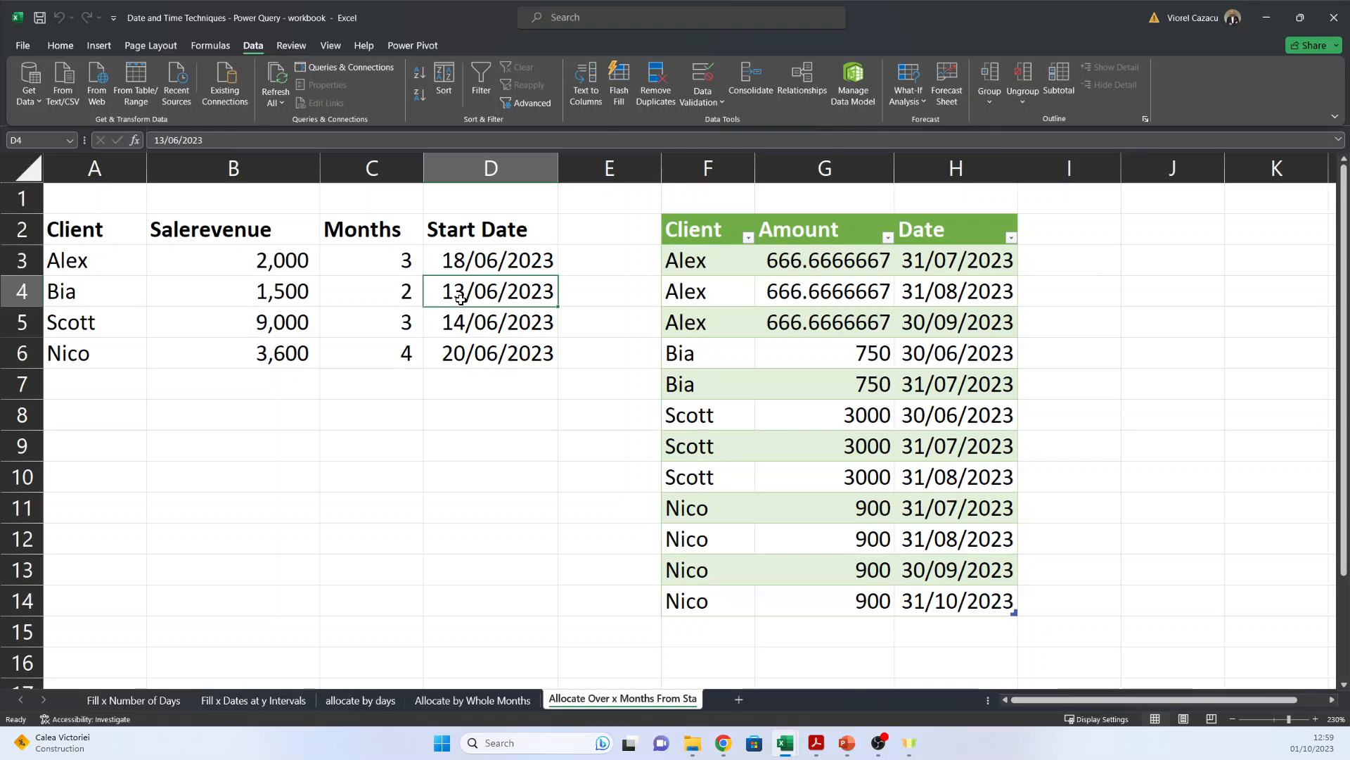
click(930, 426)
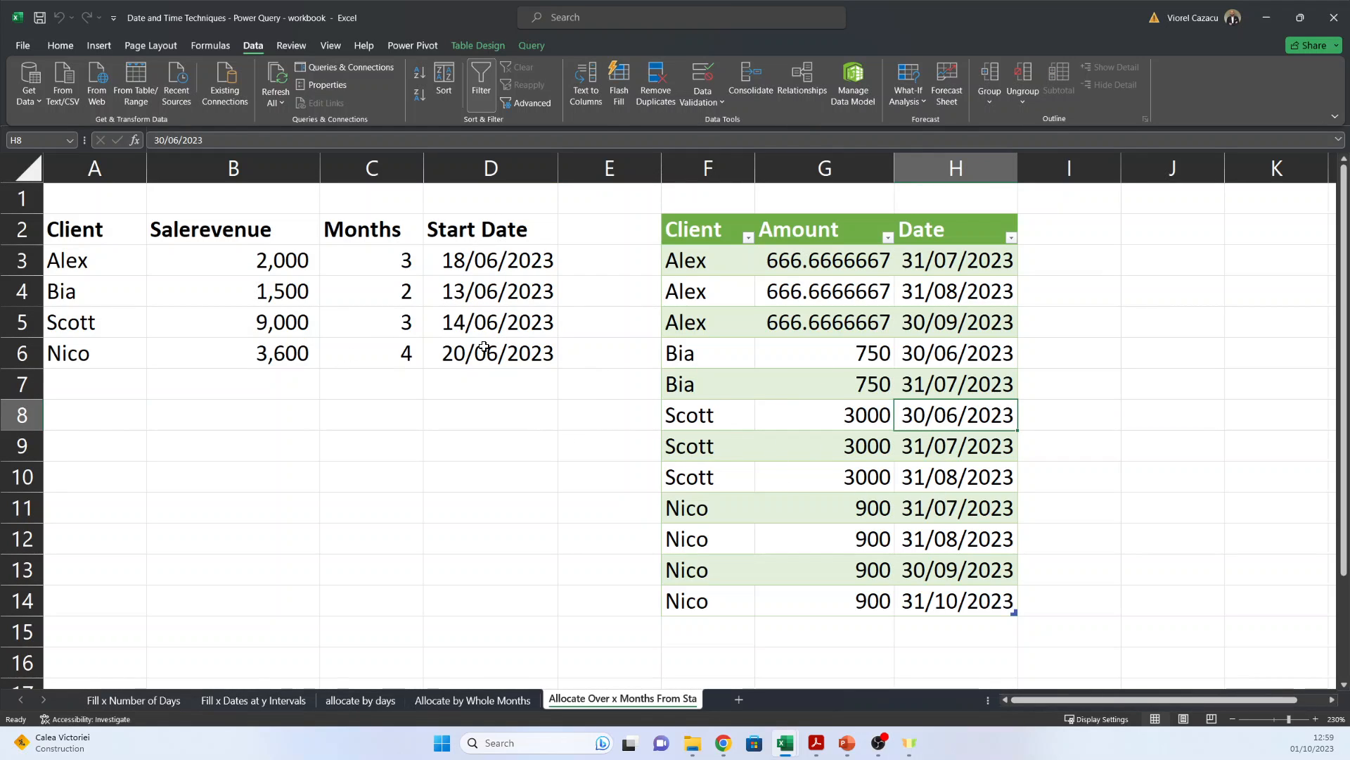
click(967, 509)
click(974, 537)
click(969, 575)
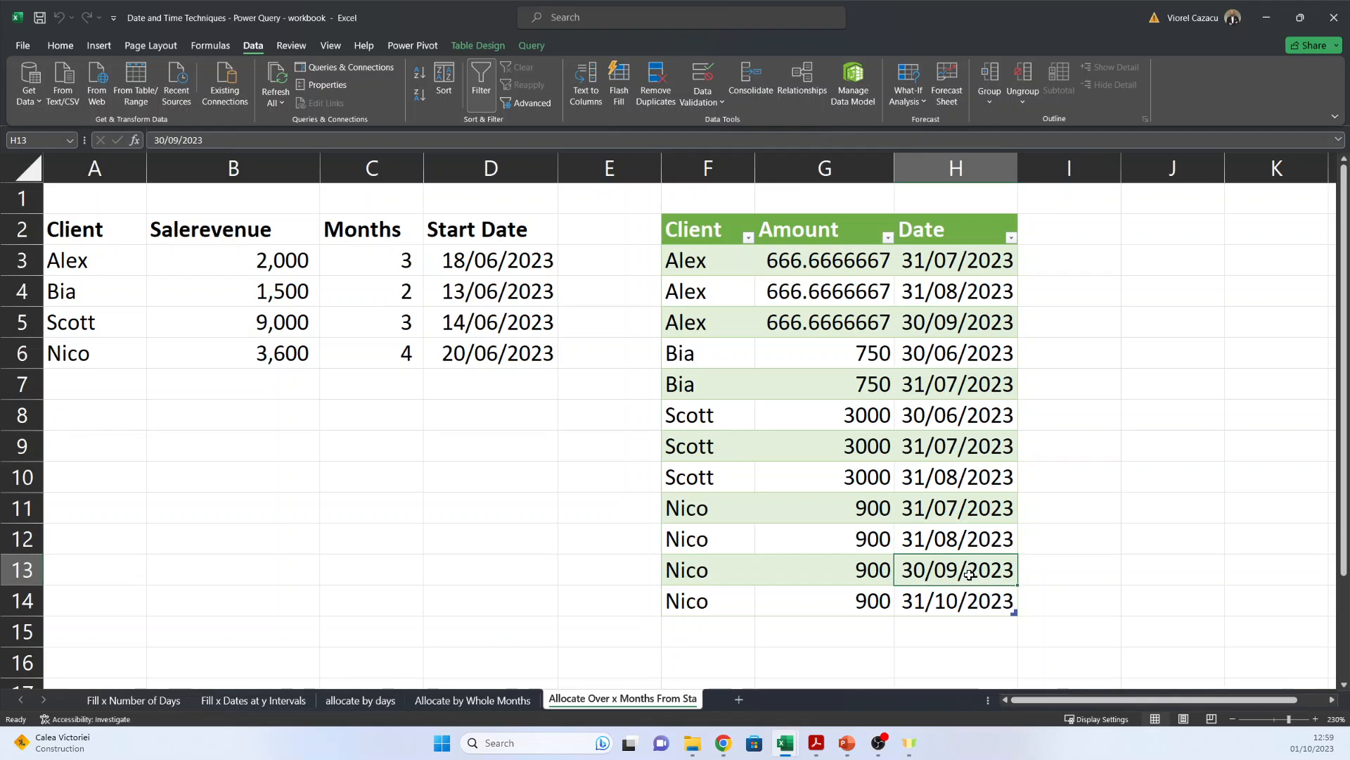